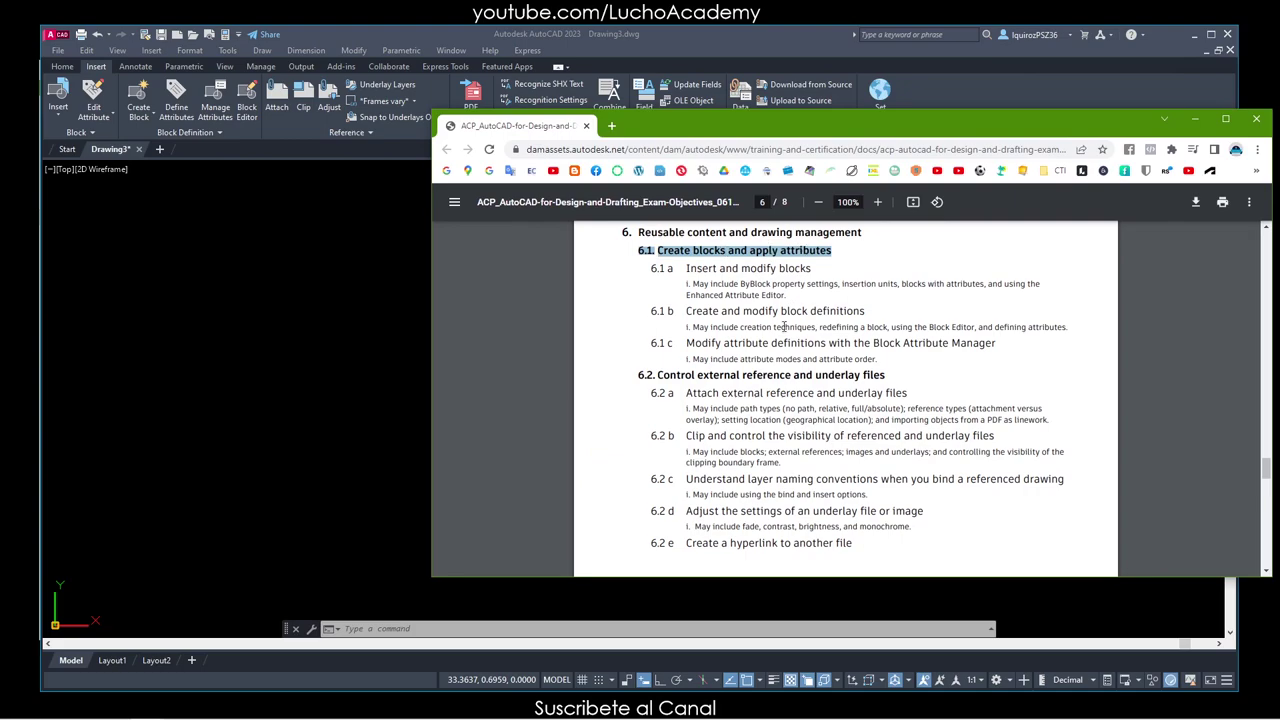
Highlight the '6.2 Control external reference and underlay files' heading and move the PDF window aside.
{"action": "left_click", "coordinate": [893, 374]}
{"action": "left_click_drag", "start_coordinate": [891, 374], "coordinate": [645, 373]}
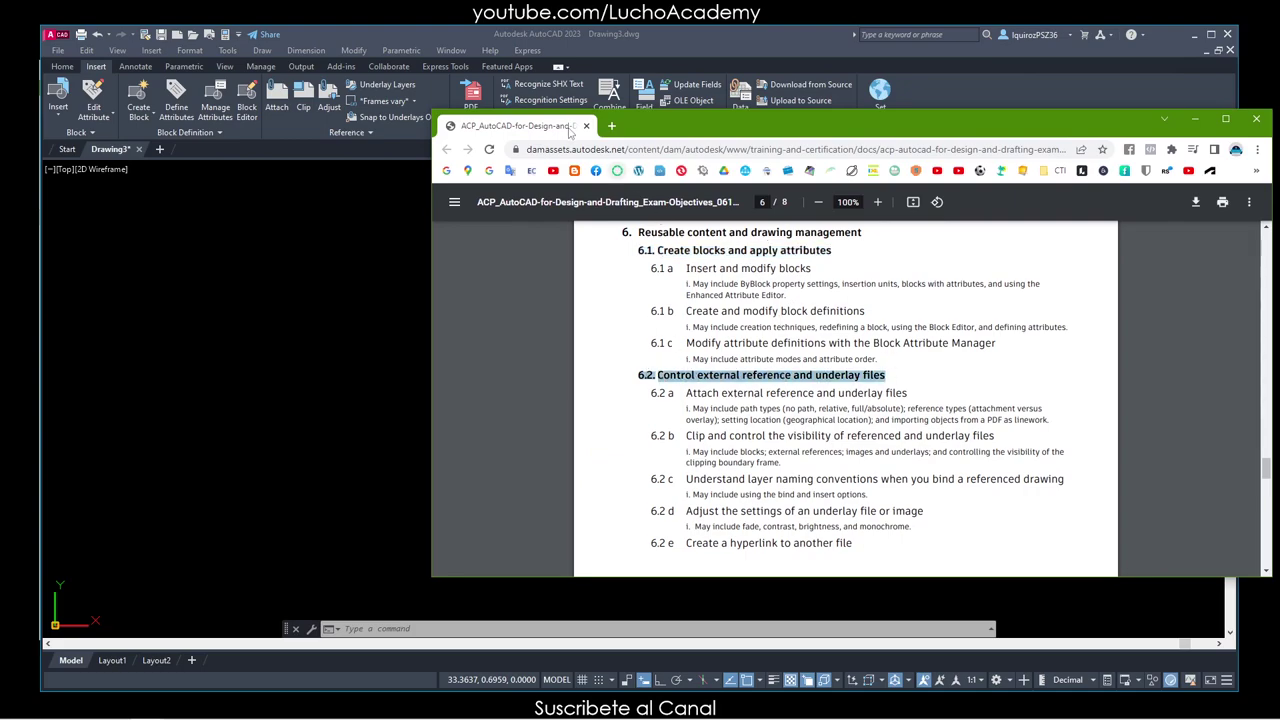
{"action": "left_click_drag", "start_coordinate": [570, 131], "coordinate": [1275, 200]}
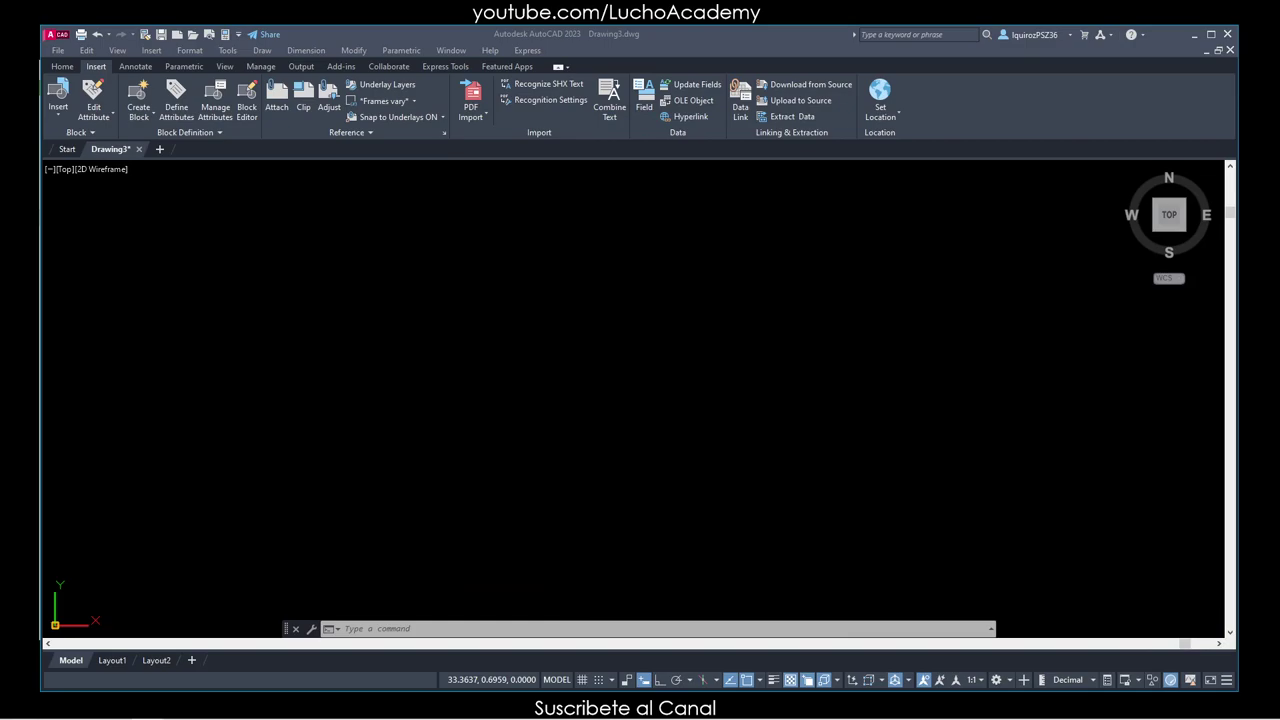
{"action": "left_click", "coordinate": [664, 432]}
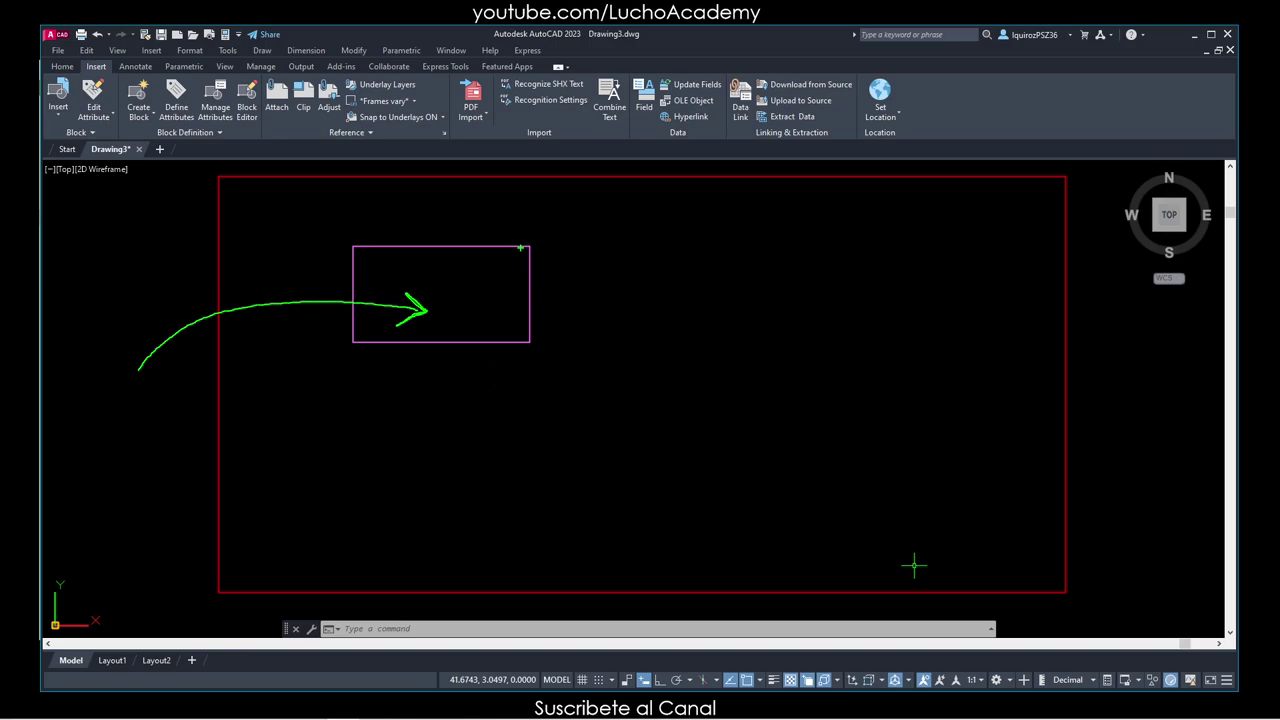
{"action": "mouse_move", "coordinate": [577, 207]}
{"action": "left_mouse_down"}
{"action": "mouse_move", "coordinate": [457, 262]}
{"action": "mouse_move", "coordinate": [470, 278]}
{"action": "left_mouse_up"}
{"action": "mouse_move", "coordinate": [397, 359]}
{"action": "left_mouse_down"}
{"action": "mouse_move", "coordinate": [389, 391]}
{"action": "mouse_move", "coordinate": [427, 398]}
{"action": "mouse_move", "coordinate": [455, 376]}
{"action": "mouse_move", "coordinate": [470, 405]}
{"action": "mouse_move", "coordinate": [502, 408]}
{"action": "left_mouse_up"}
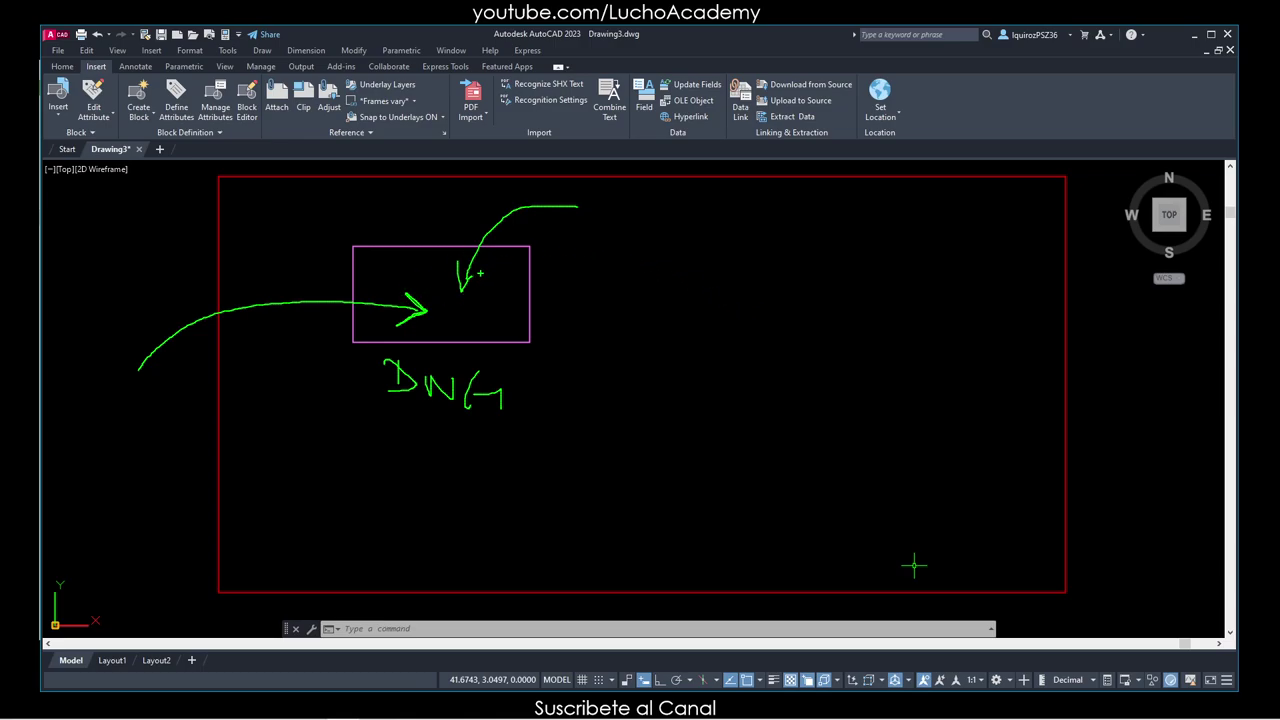
{"action": "mouse_move", "coordinate": [482, 272]}
{"action": "left_mouse_down"}
{"action": "mouse_move", "coordinate": [458, 290]}
{"action": "mouse_move", "coordinate": [456, 263]}
{"action": "left_mouse_up"}
{"action": "key", "text": "Escape"}
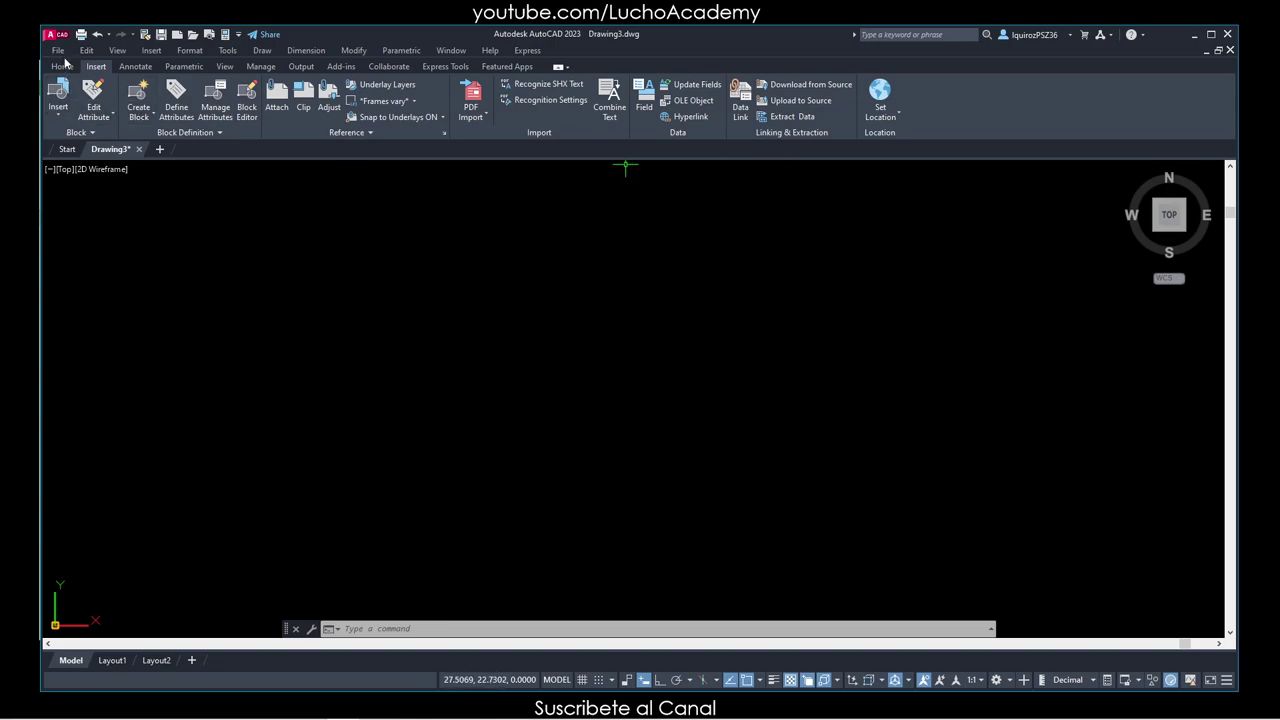
Close Drawing3 without saving, start a new blank Drawing4, and switch the grid off.
{"action": "left_click", "coordinate": [58, 50]}
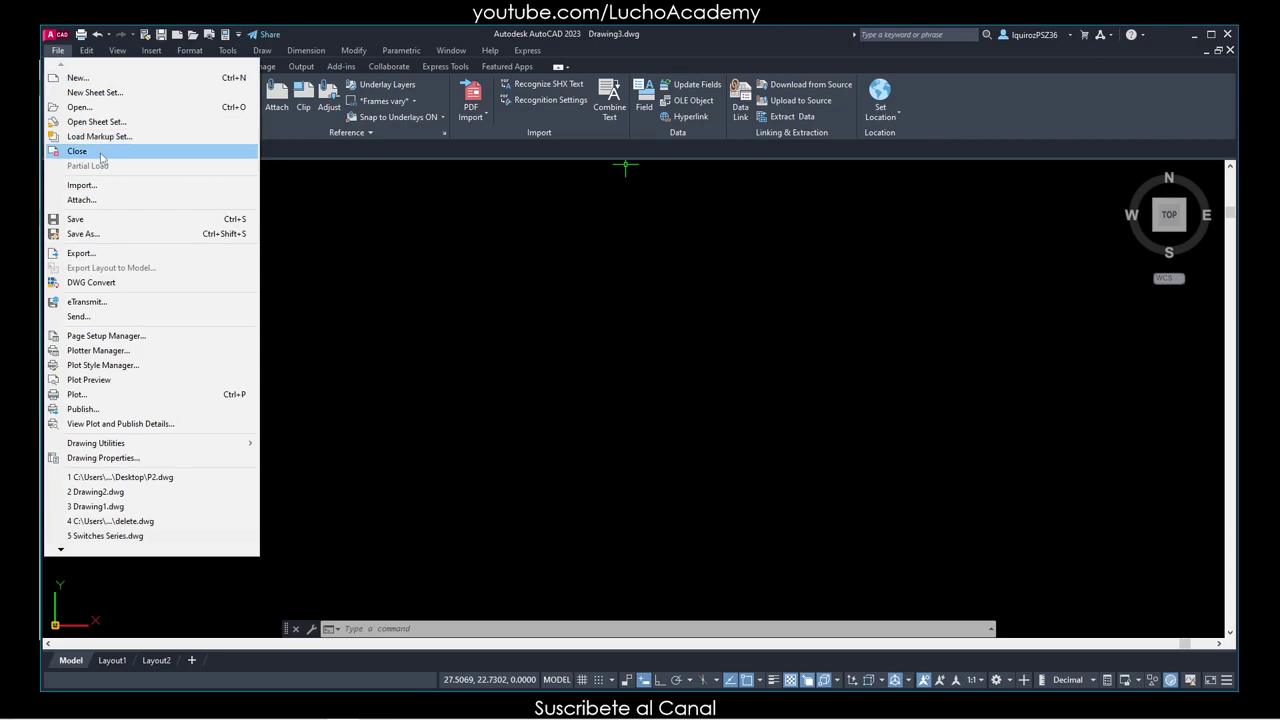
{"action": "left_click", "coordinate": [101, 151]}
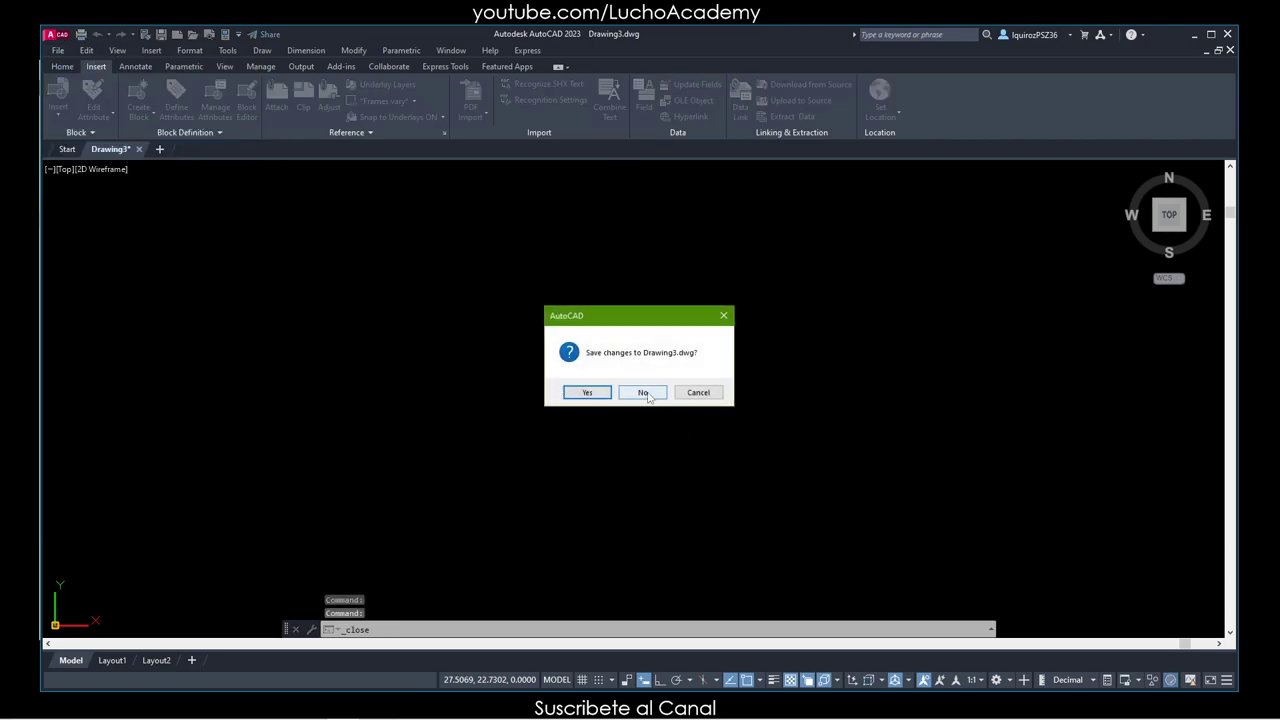
{"action": "left_click", "coordinate": [649, 392]}
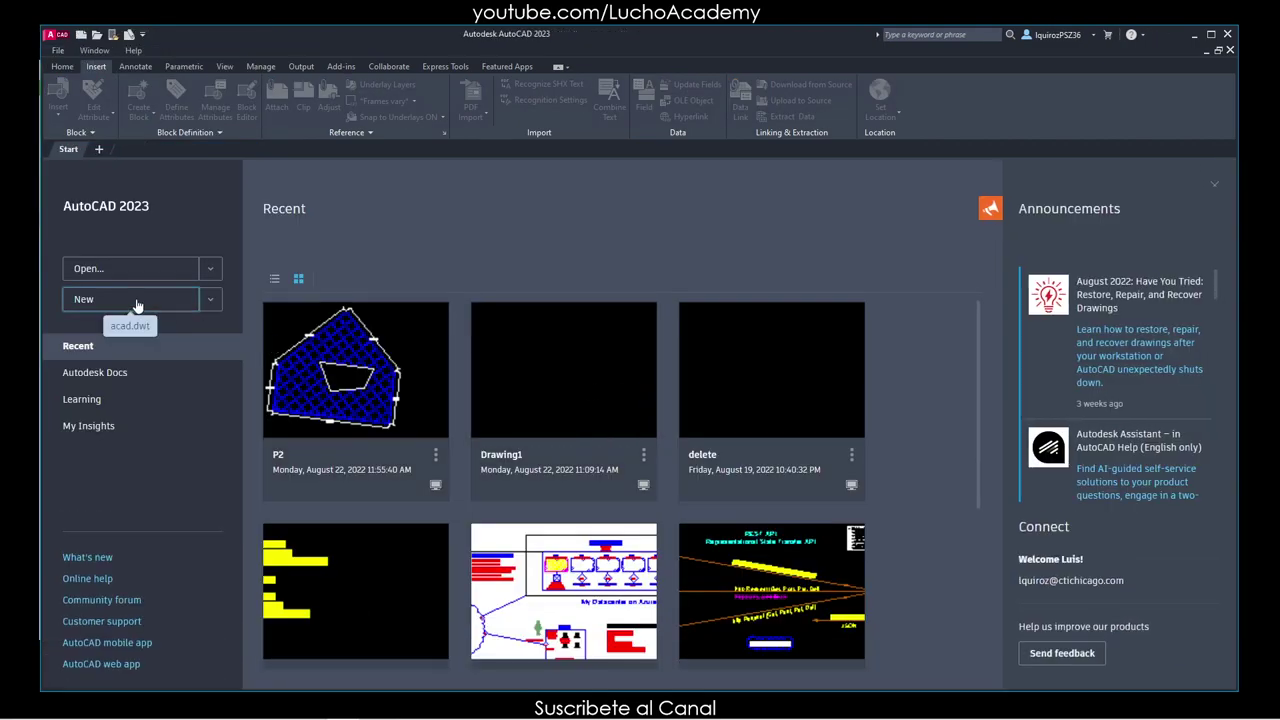
{"action": "left_click", "coordinate": [136, 302]}
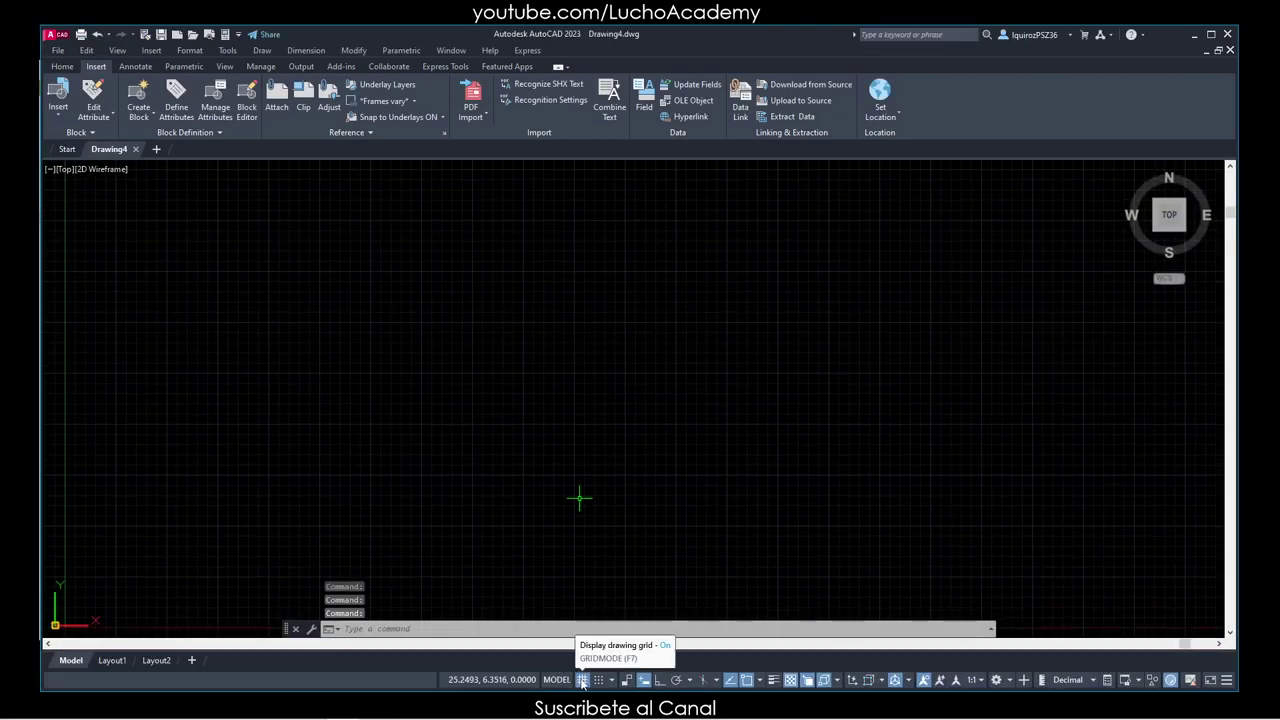
{"action": "left_click", "coordinate": [582, 680]}
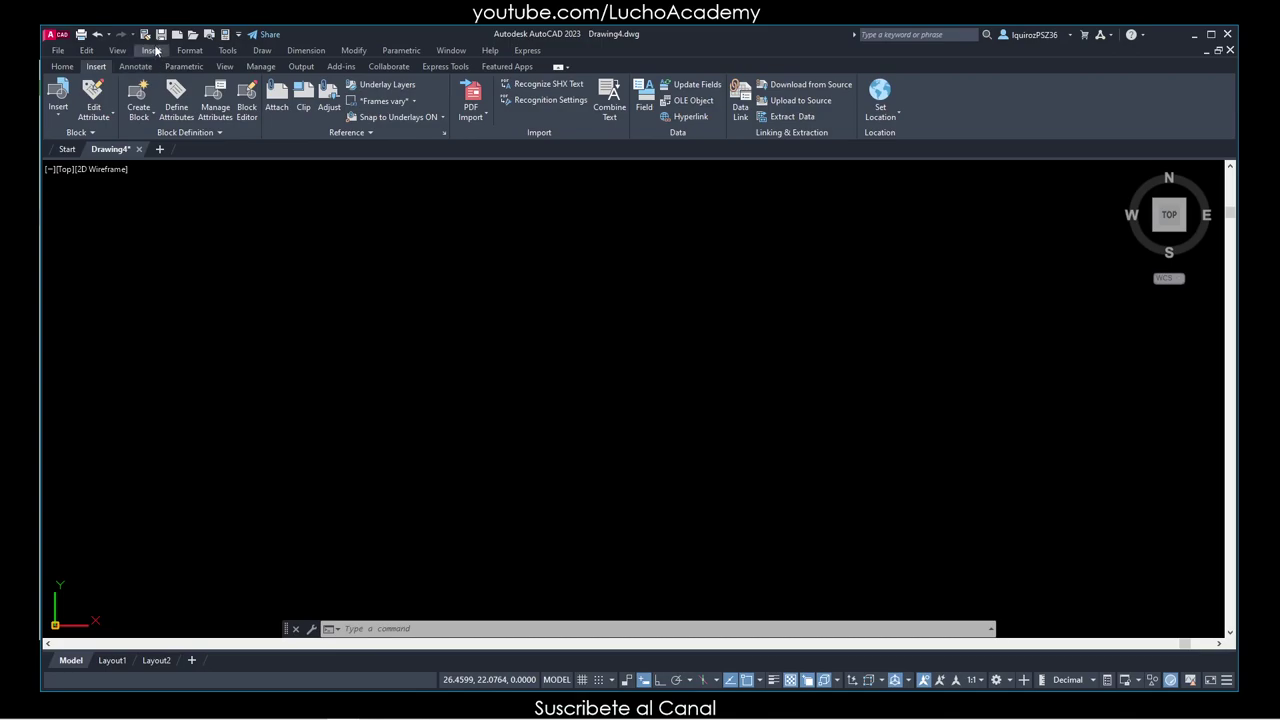
Save the blank drawing to the Desktop as Drawing4.dwg.
{"action": "left_click", "coordinate": [160, 35]}
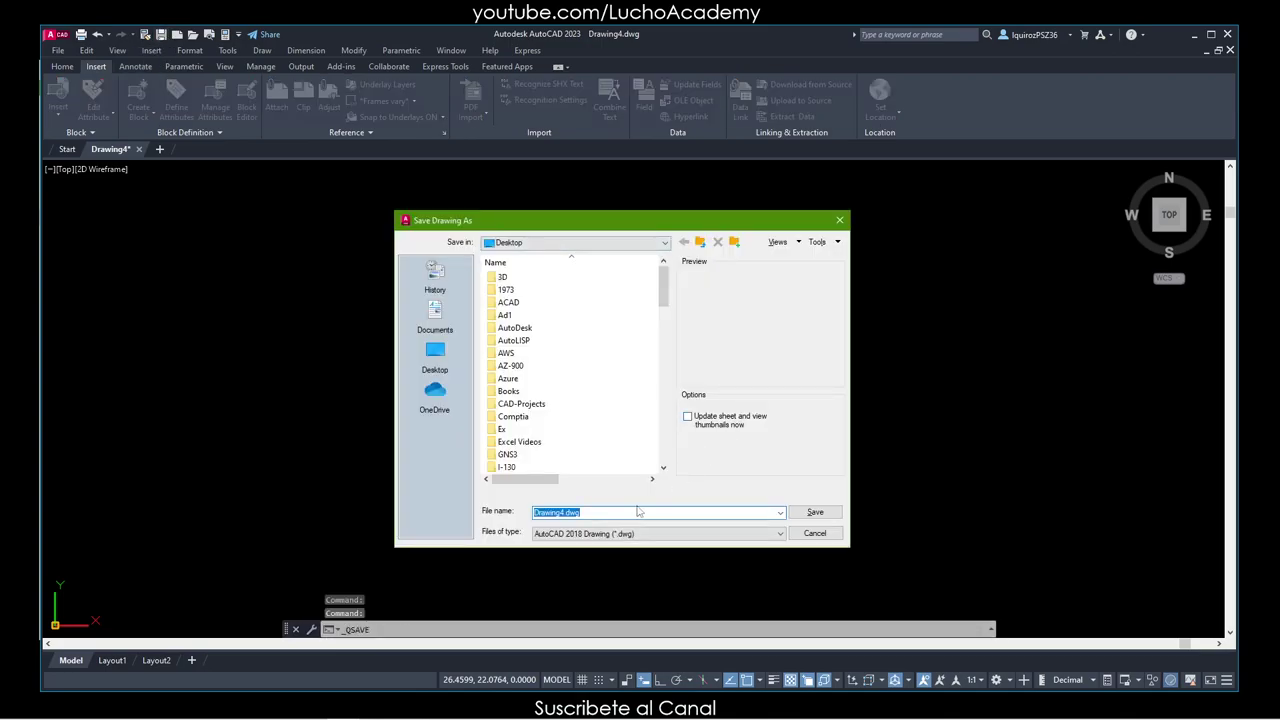
{"action": "left_click", "coordinate": [815, 513]}
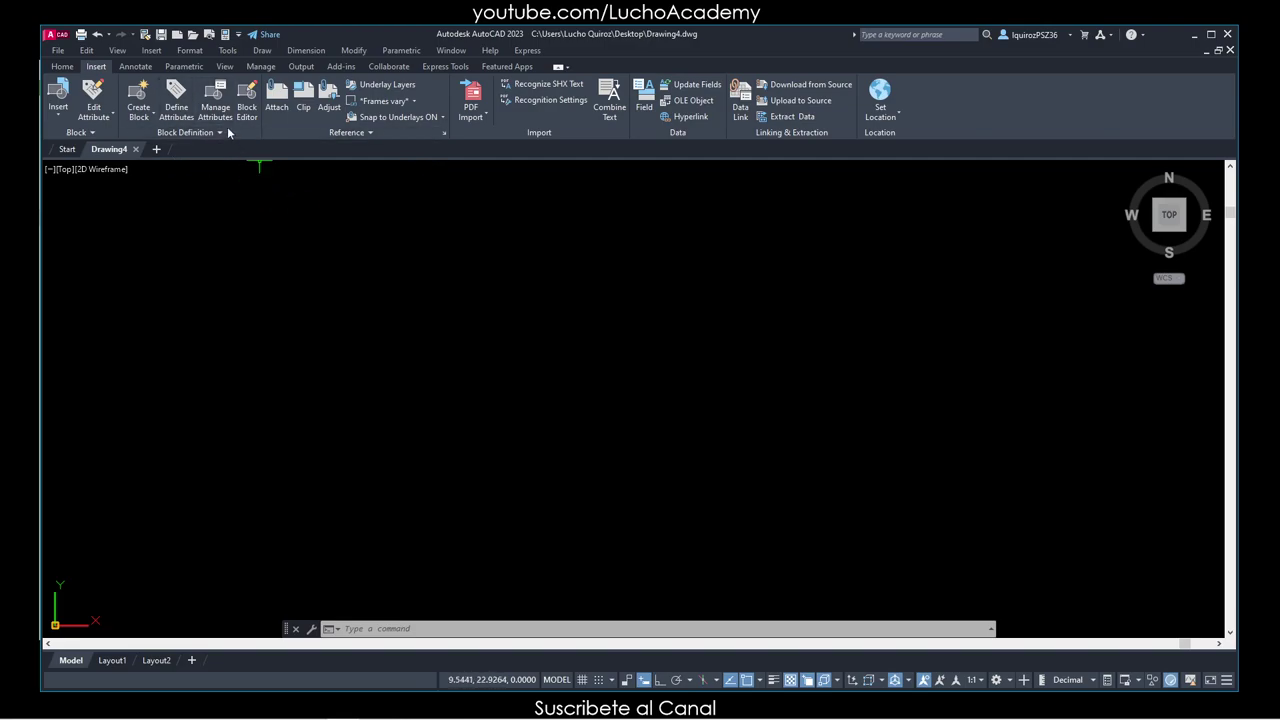
Open the External References palette from the Insert menu, cancelling the stray Select Reference File dialog.
{"action": "left_click", "coordinate": [151, 50]}
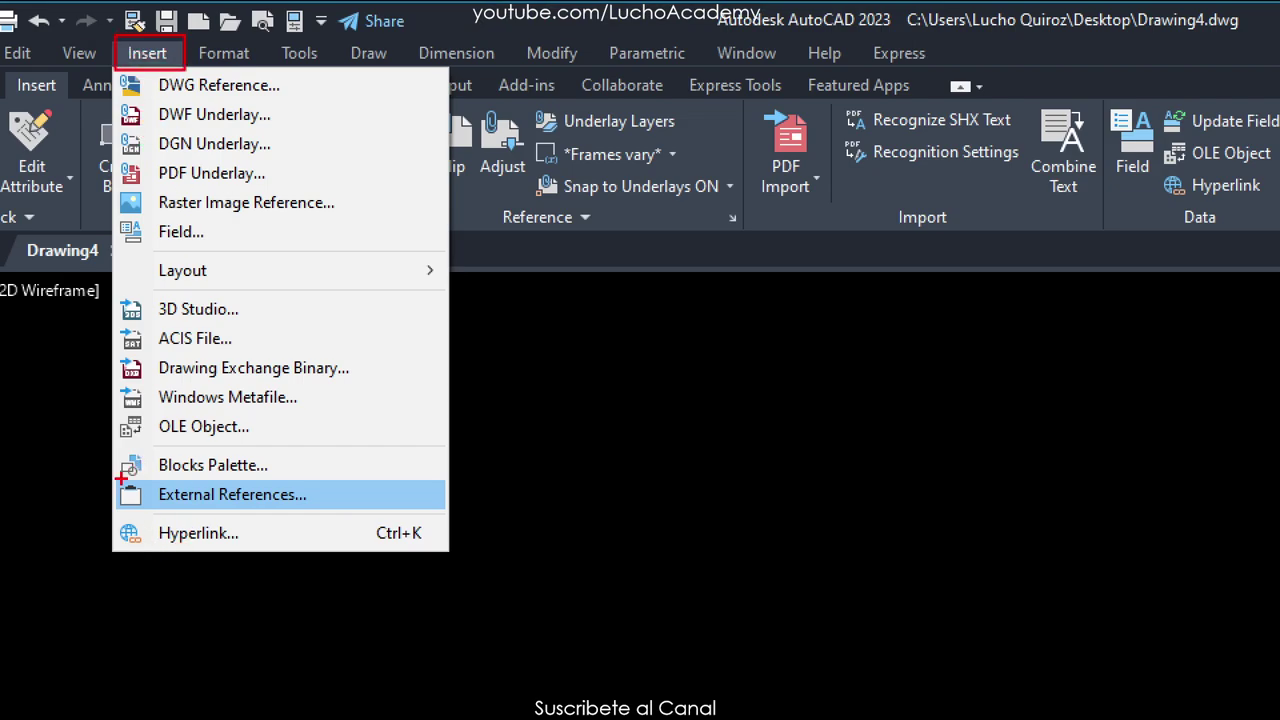
{"action": "left_click_drag", "start_coordinate": [116, 484], "coordinate": [322, 512]}
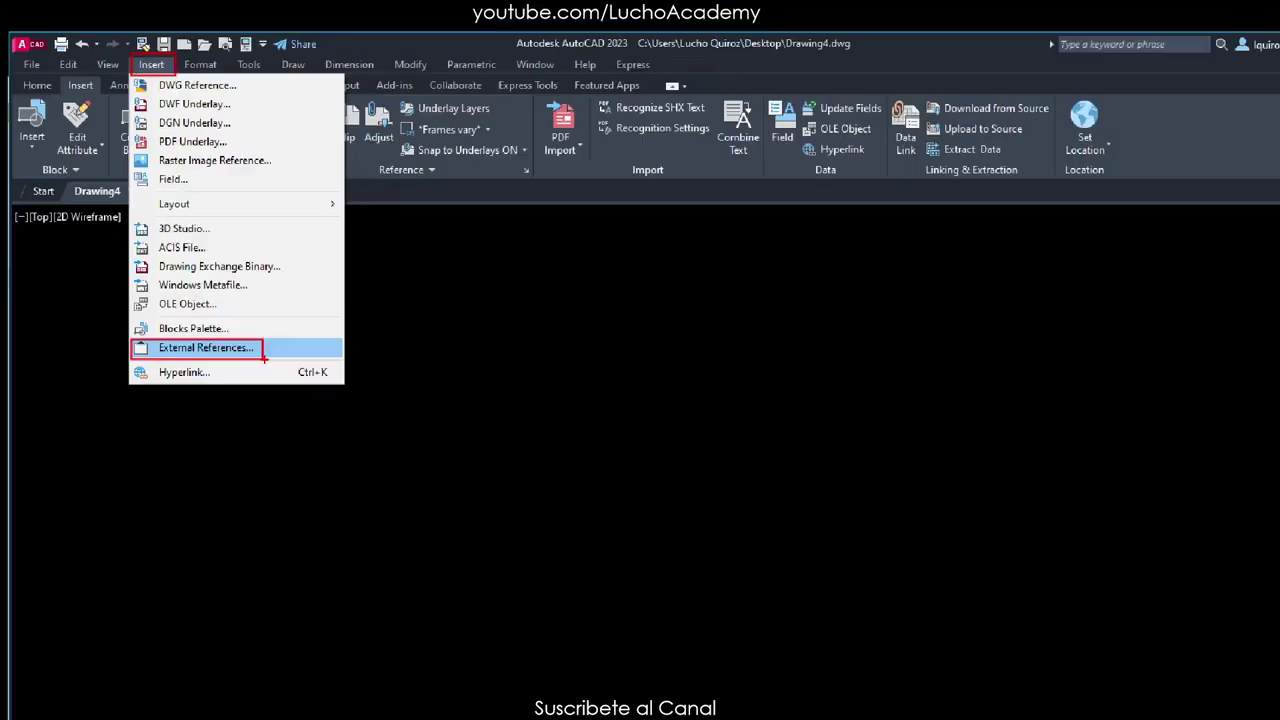
{"action": "left_click", "coordinate": [320, 500]}
{"action": "left_click", "coordinate": [688, 452]}
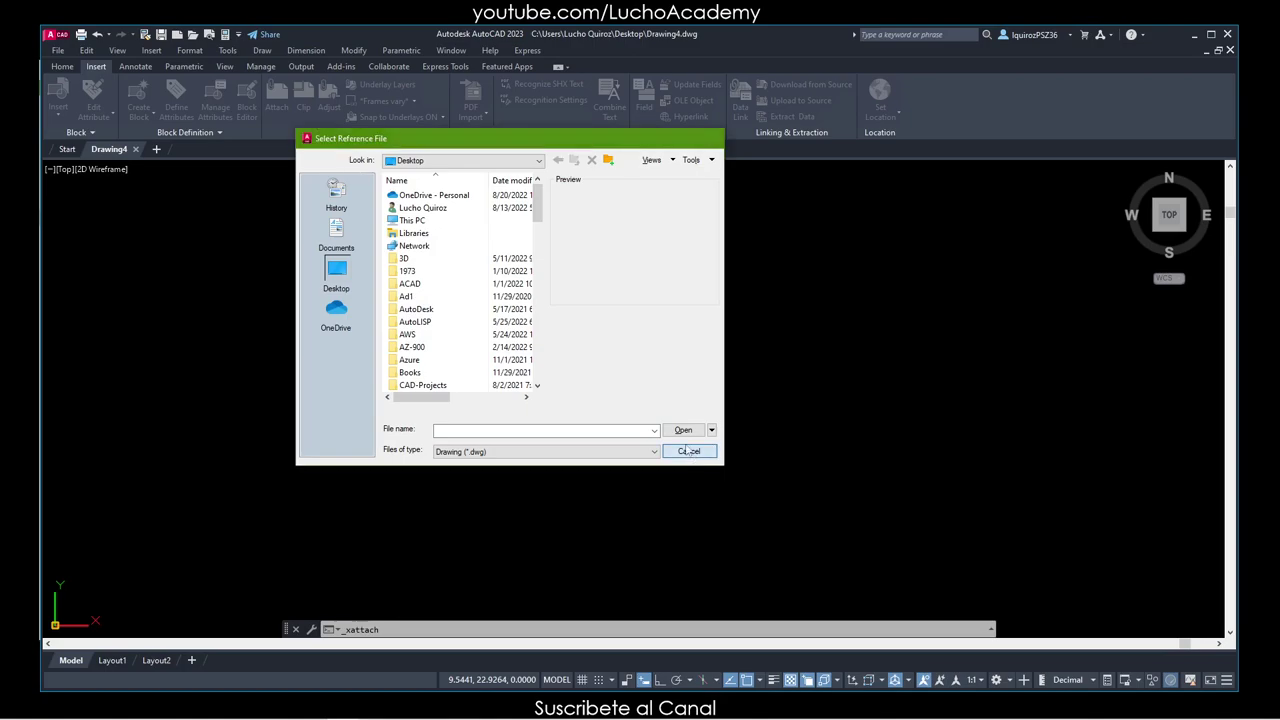
{"action": "left_click", "coordinate": [151, 50]}
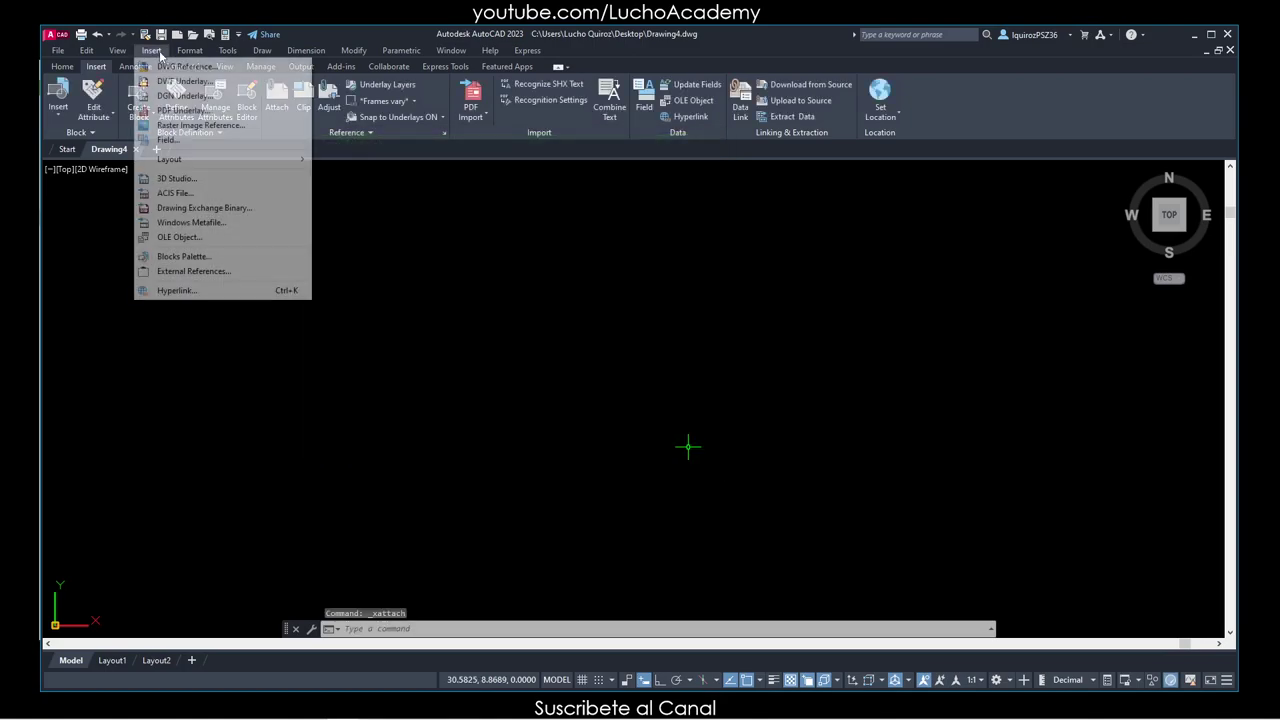
{"action": "left_click", "coordinate": [220, 271]}
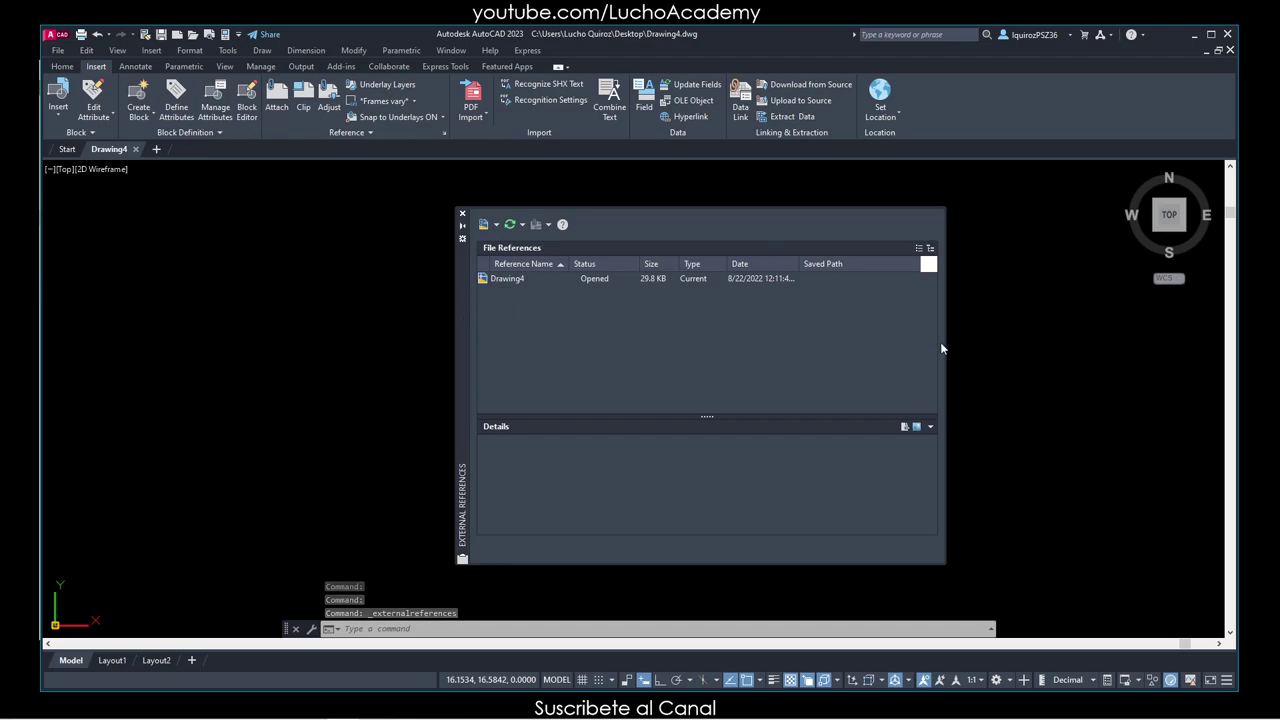
Widen the palette and Date column, box Drawing4 and its 29.8 KB size, and list attachable file types.
{"action": "left_click_drag", "start_coordinate": [944, 342], "coordinate": [977, 343]}
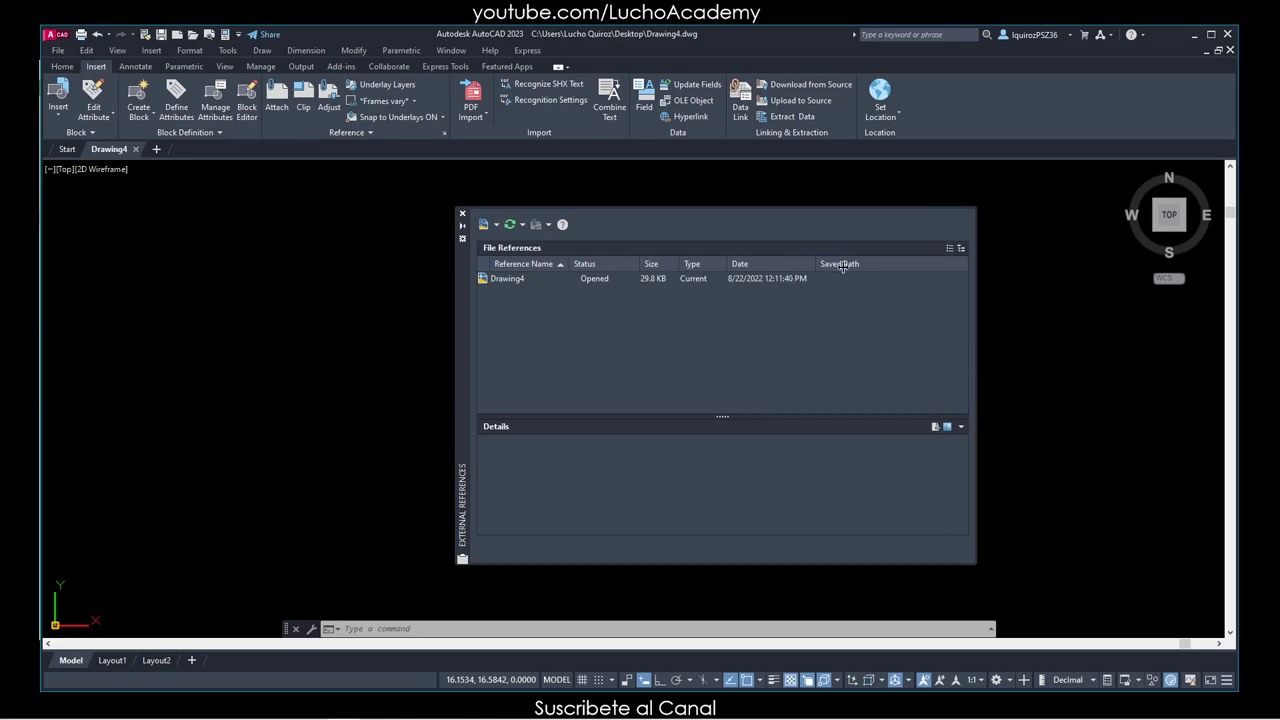
{"action": "left_click_drag", "start_coordinate": [800, 263], "coordinate": [829, 265]}
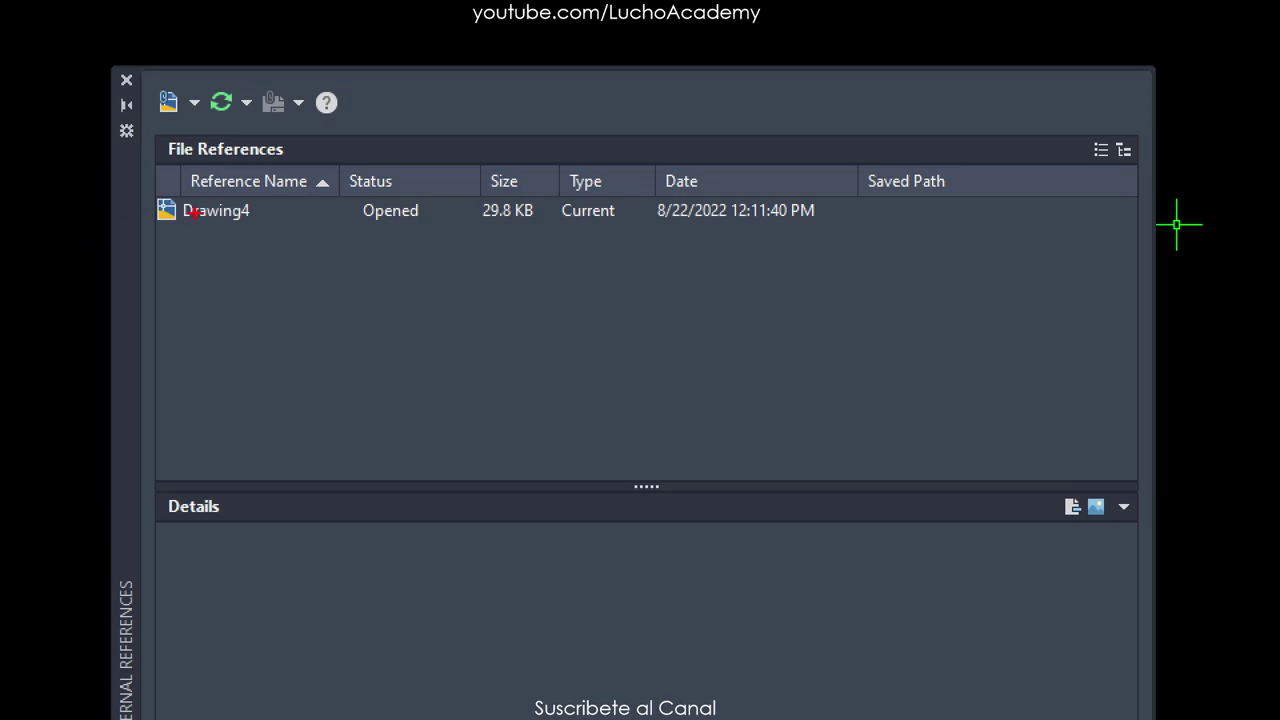
{"action": "left_click_drag", "start_coordinate": [154, 196], "coordinate": [259, 224]}
{"action": "left_click_drag", "start_coordinate": [474, 196], "coordinate": [545, 227]}
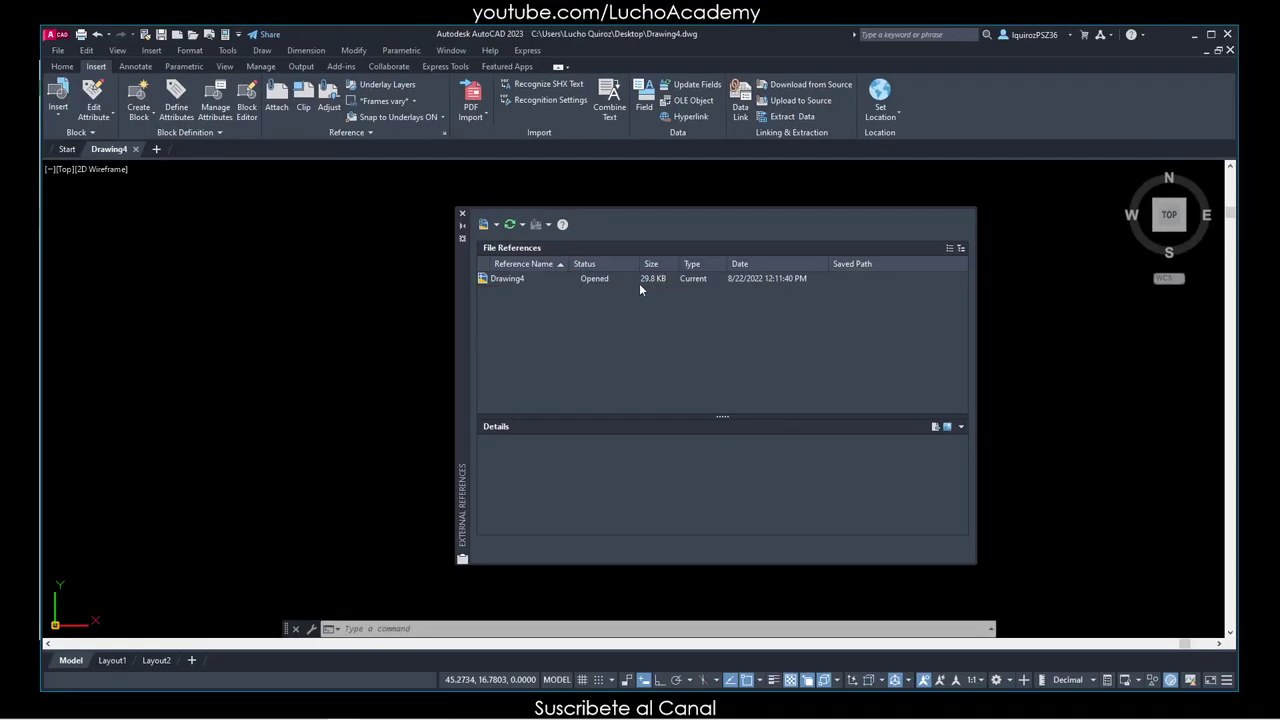
{"action": "mouse_move", "coordinate": [484, 224]}
{"action": "left_click", "coordinate": [497, 227]}
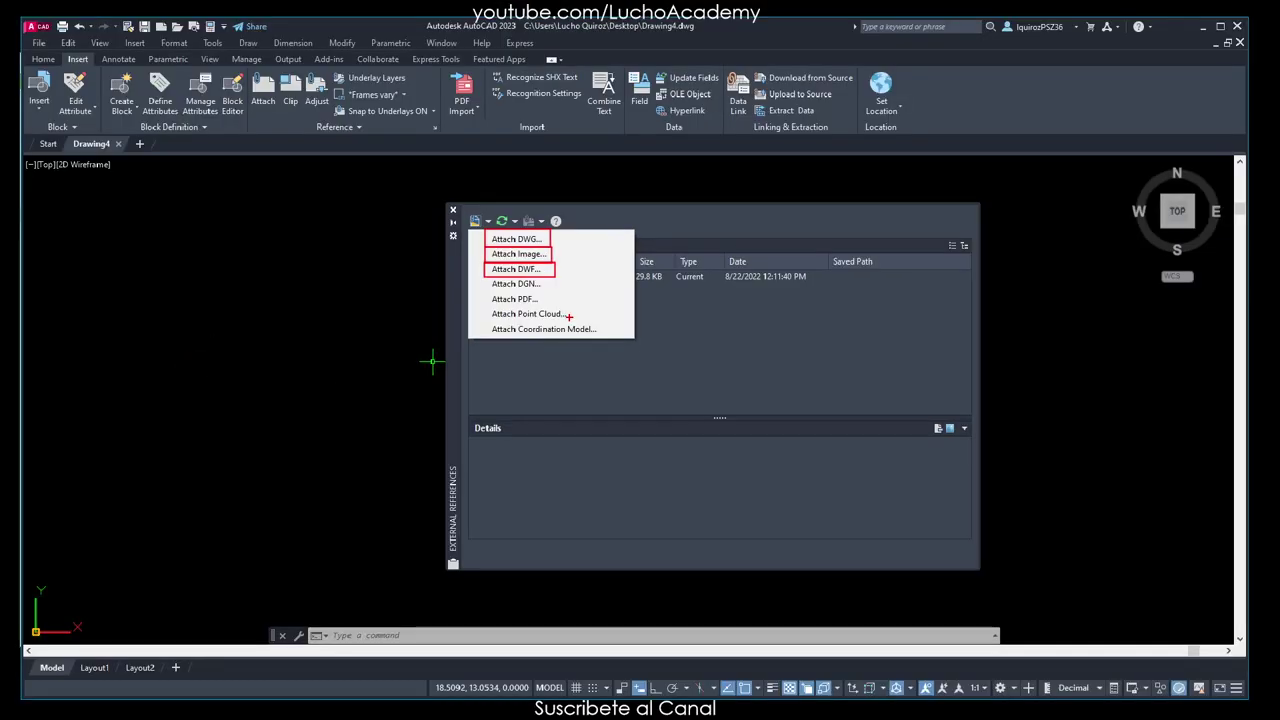
Dismiss the attach list, then reopen it to show the DWG, Image, DWF, DGN and PDF options.
{"action": "left_click", "coordinate": [576, 324]}
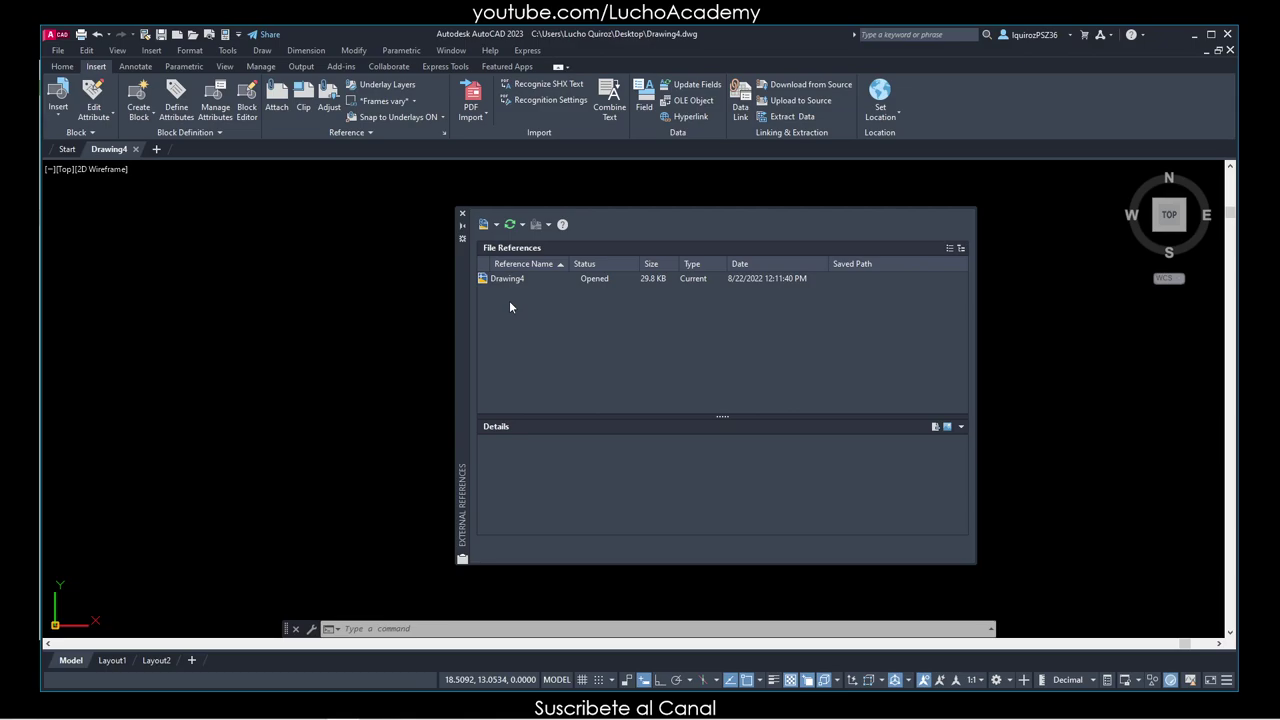
{"action": "left_click", "coordinate": [496, 225]}
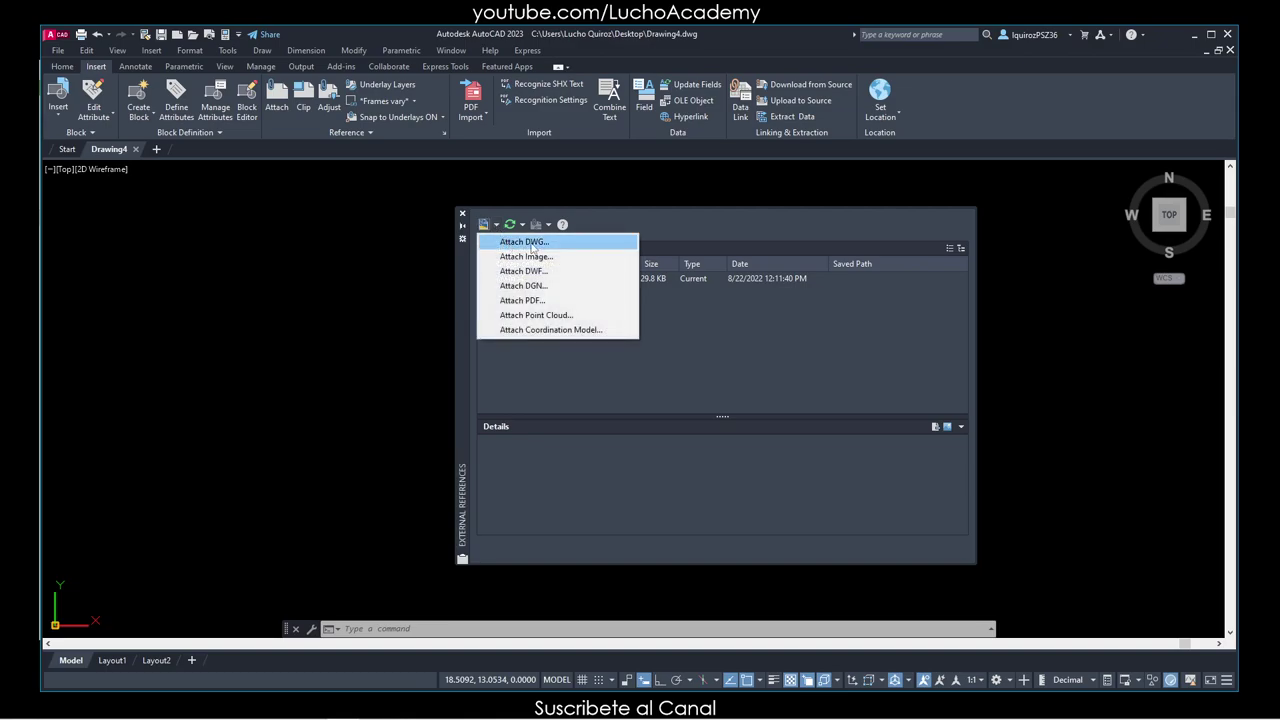
Choose Attach DWG and pick Azure 1.dwg on the Desktop in the reference browser.
{"action": "left_click", "coordinate": [533, 245]}
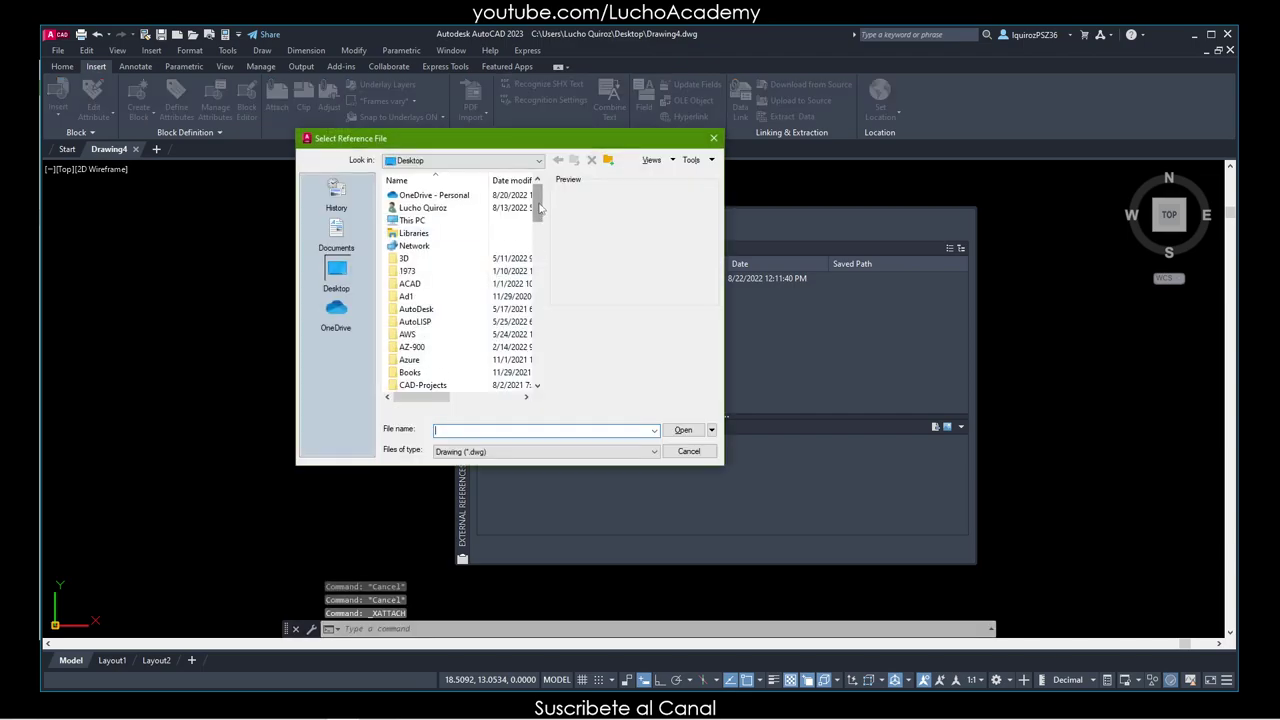
{"action": "mouse_move", "coordinate": [540, 215]}
{"action": "left_mouse_down"}
{"action": "mouse_move", "coordinate": [540, 305]}
{"action": "mouse_move", "coordinate": [532, 285]}
{"action": "left_mouse_up"}
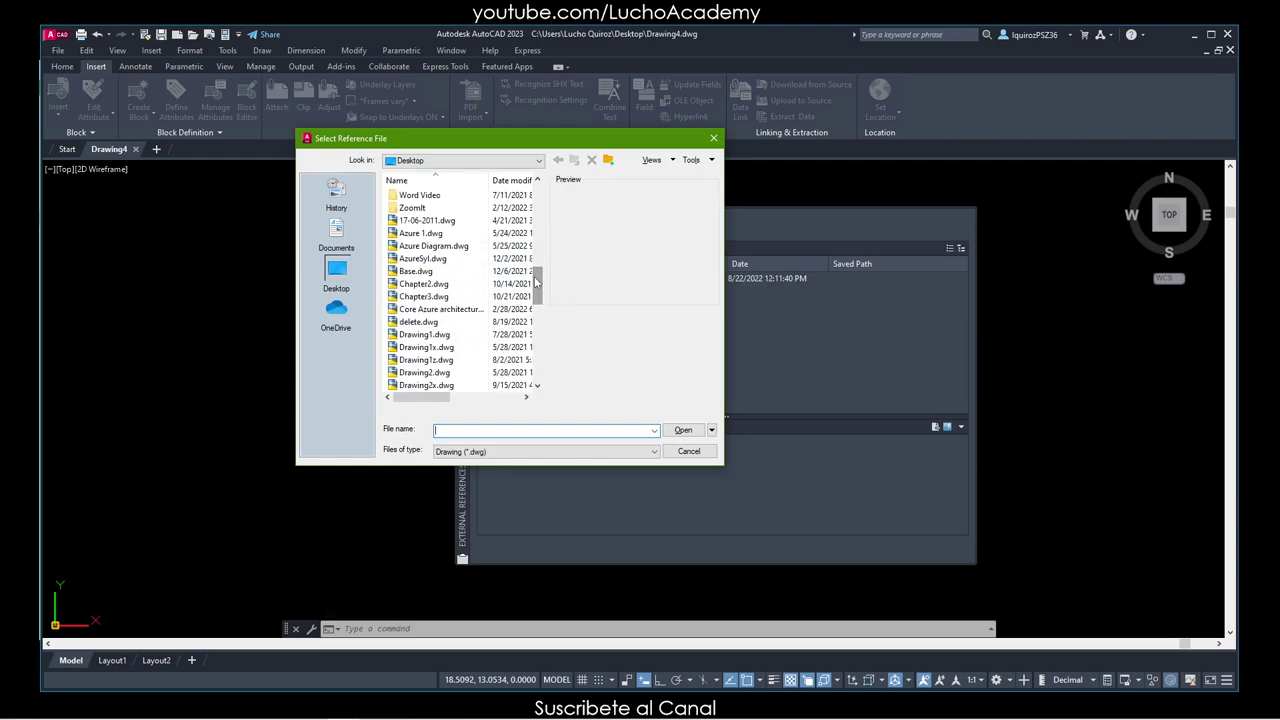
{"action": "left_click", "coordinate": [425, 236]}
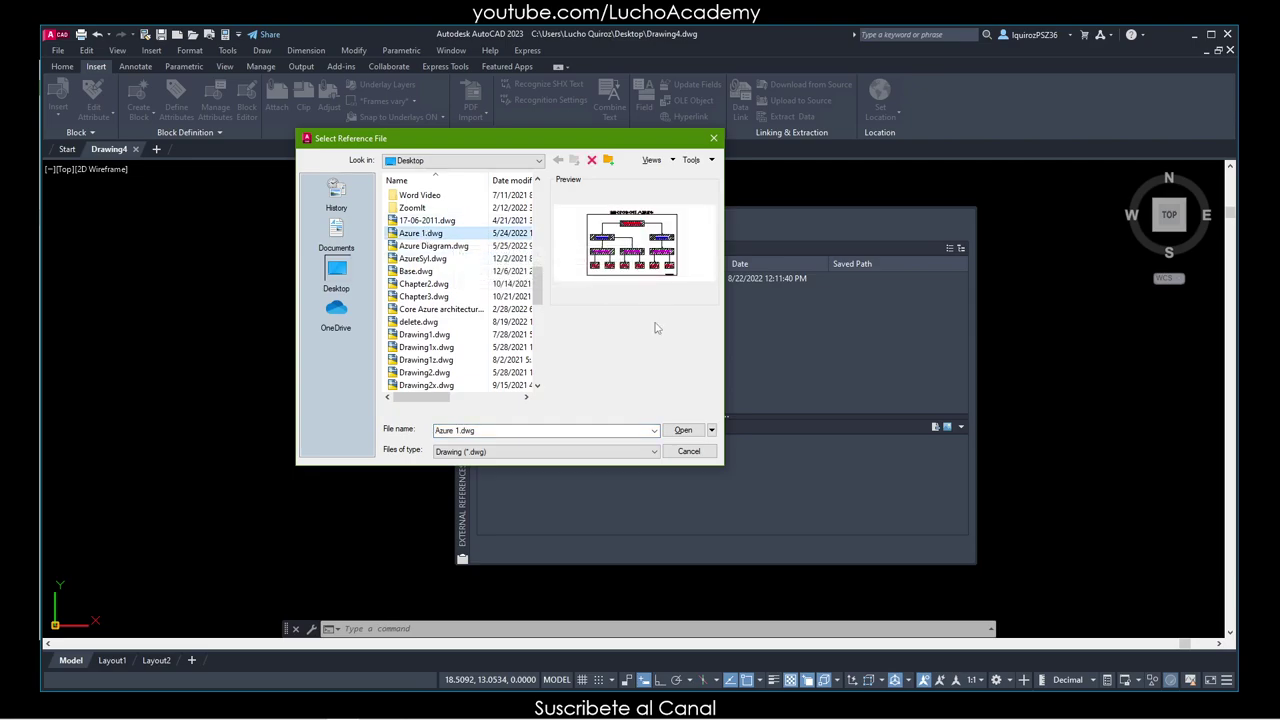
Open Azure 1.dwg to bring up its attach settings: scale 1.00, insertion 0,0,0, rotation 0.
{"action": "left_click", "coordinate": [683, 432]}
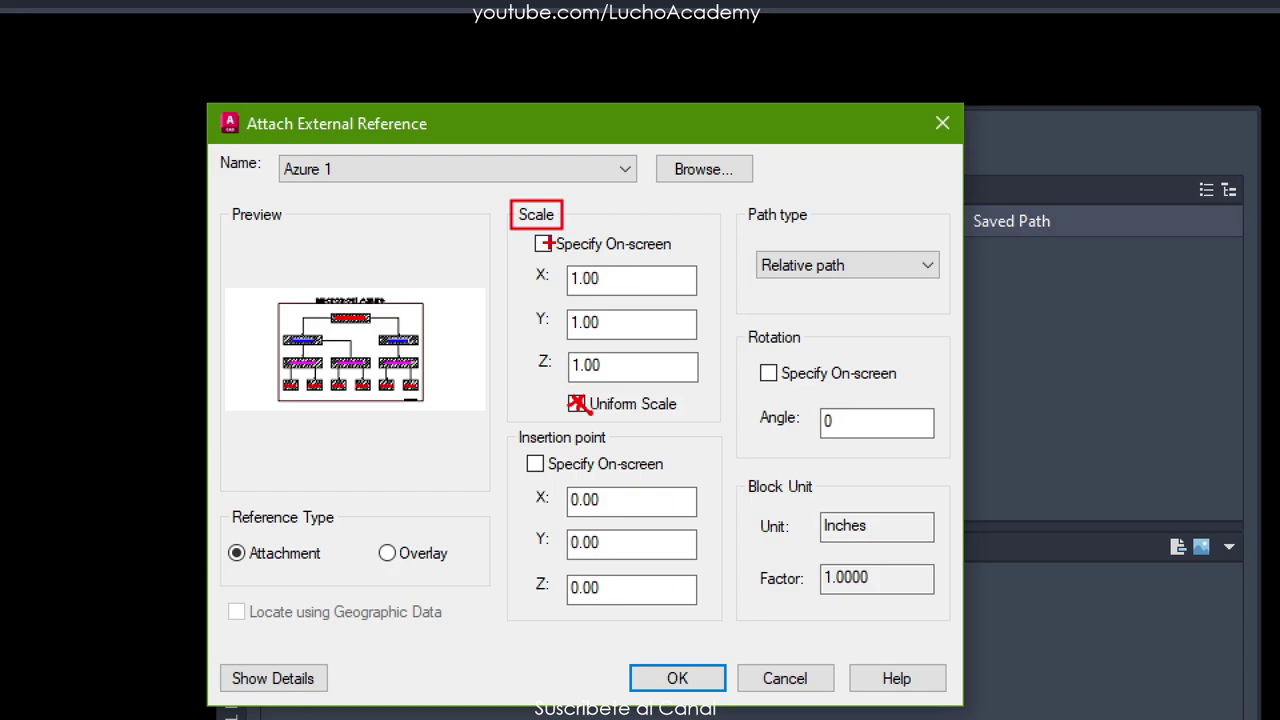
Annotate the Azure 1 attach settings and drop down the Path type list, keeping Relative path.
{"action": "left_click_drag", "start_coordinate": [510, 426], "coordinate": [610, 447]}
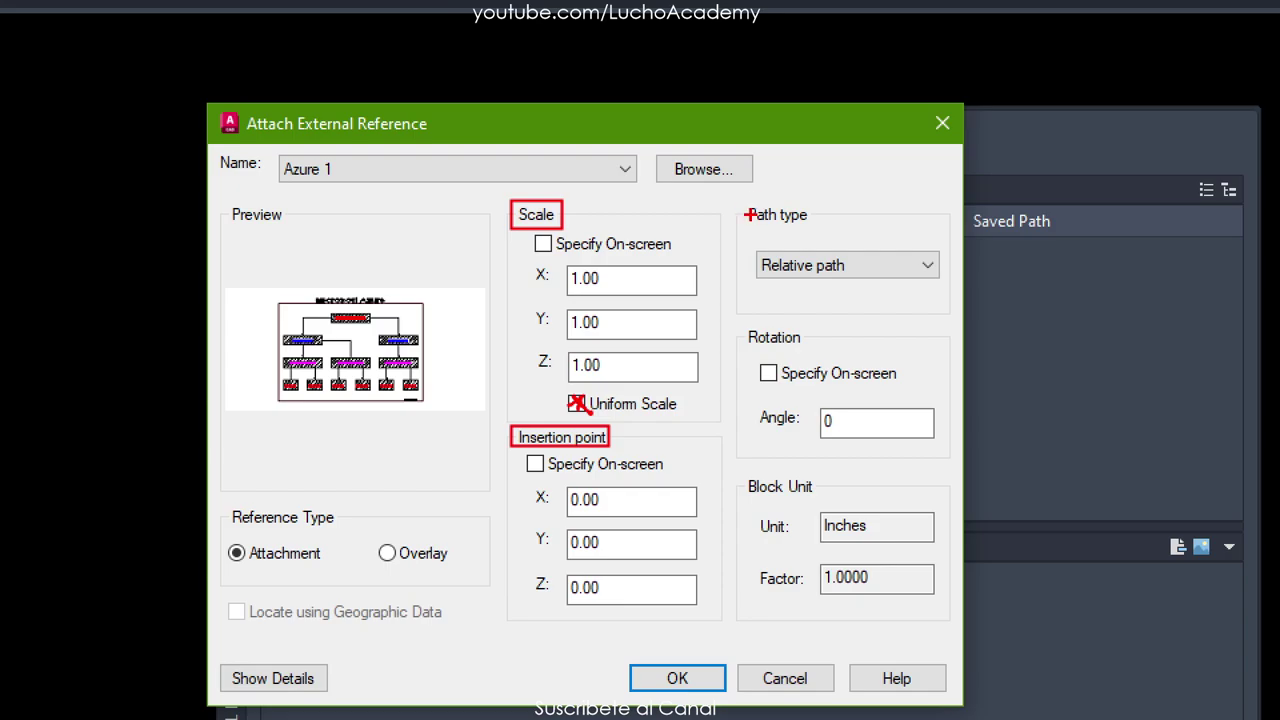
{"action": "left_click_drag", "start_coordinate": [734, 200], "coordinate": [822, 235]}
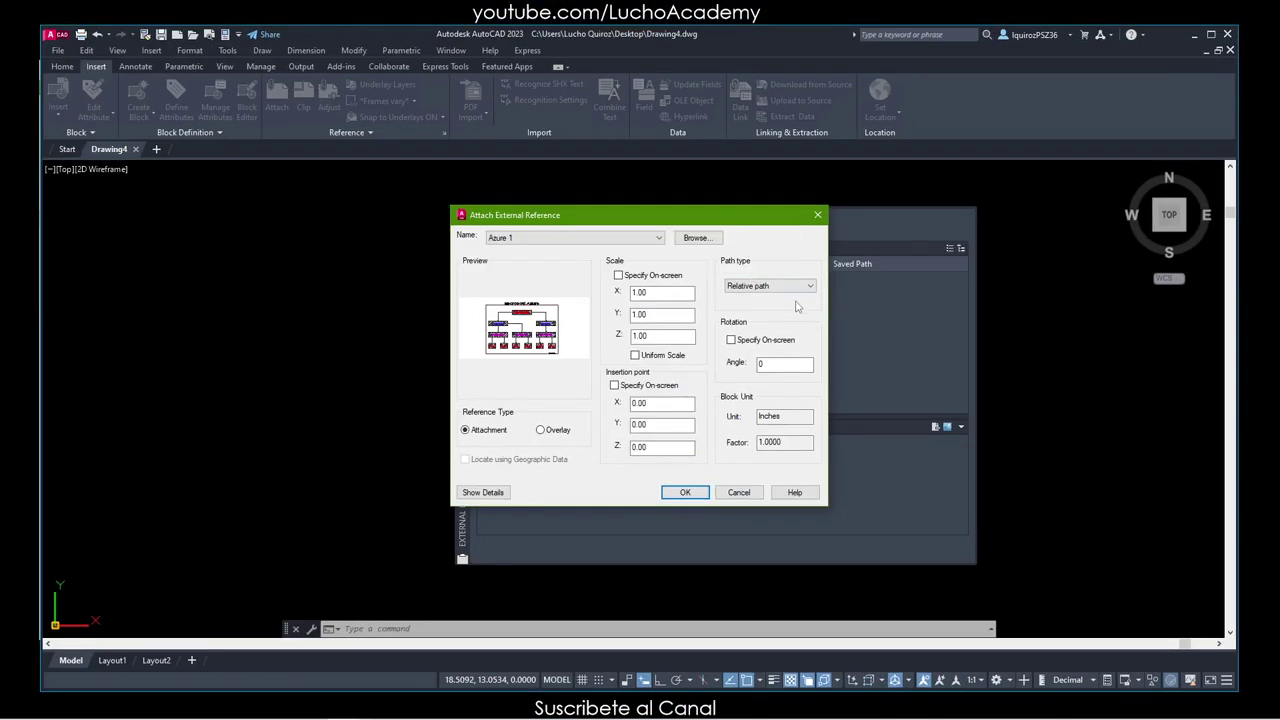
{"action": "left_click", "coordinate": [811, 288]}
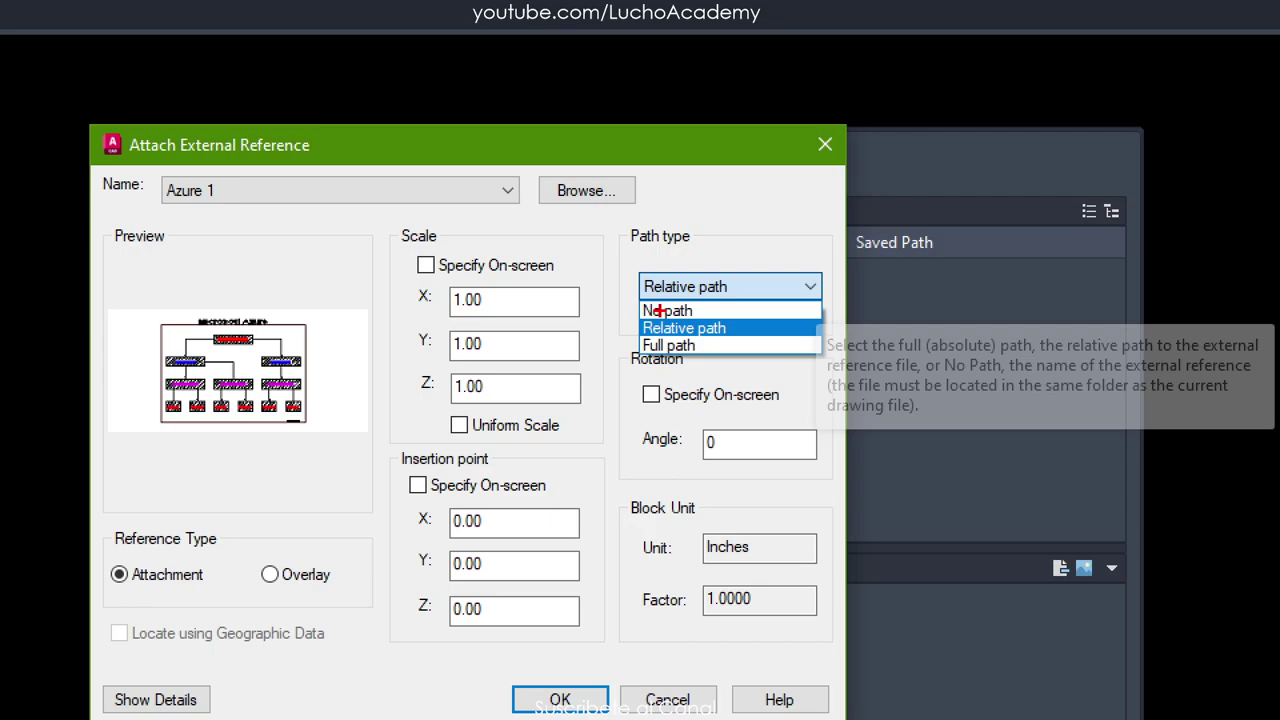
{"action": "mouse_move", "coordinate": [216, 172]}
{"action": "left_mouse_down"}
{"action": "mouse_move", "coordinate": [156, 172]}
{"action": "mouse_move", "coordinate": [155, 213]}
{"action": "mouse_move", "coordinate": [224, 200]}
{"action": "mouse_move", "coordinate": [214, 168]}
{"action": "left_mouse_up"}
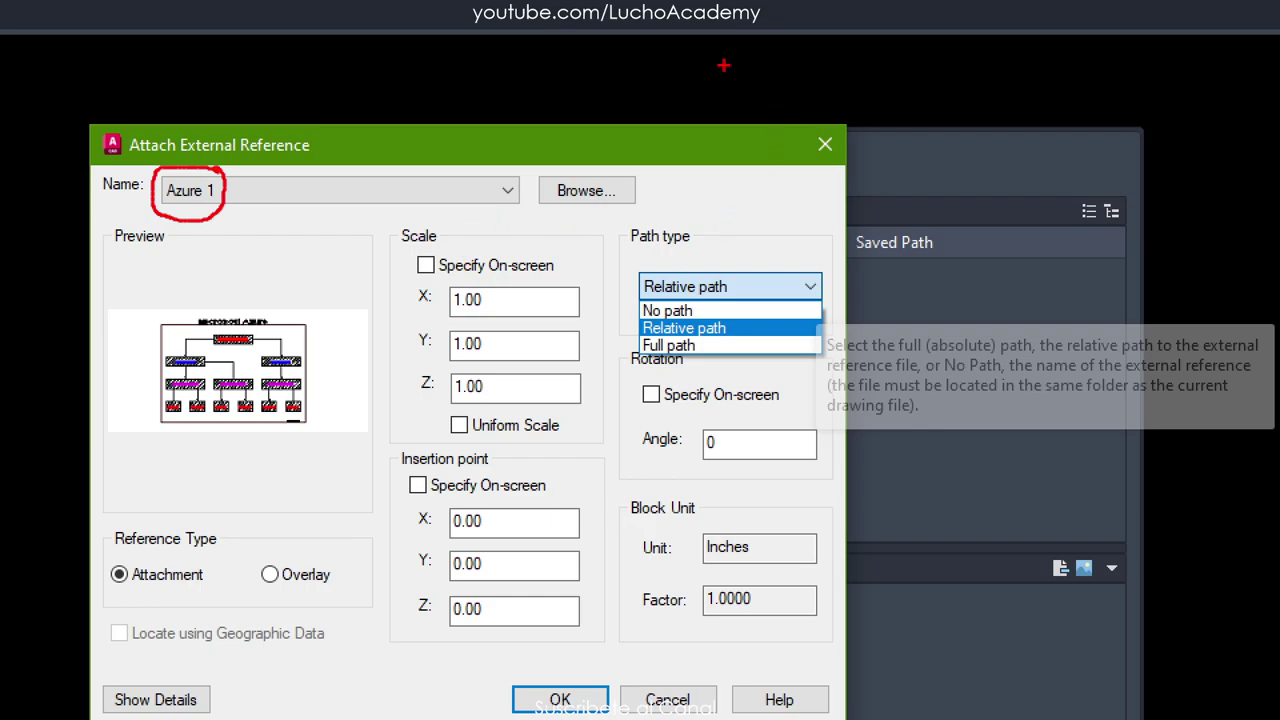
{"action": "mouse_move", "coordinate": [726, 65]}
{"action": "left_mouse_down"}
{"action": "mouse_move", "coordinate": [709, 62]}
{"action": "mouse_move", "coordinate": [723, 103]}
{"action": "left_mouse_up"}
{"action": "left_click", "coordinate": [759, 63]}
{"action": "left_click_drag", "start_coordinate": [788, 64], "coordinate": [812, 107]}
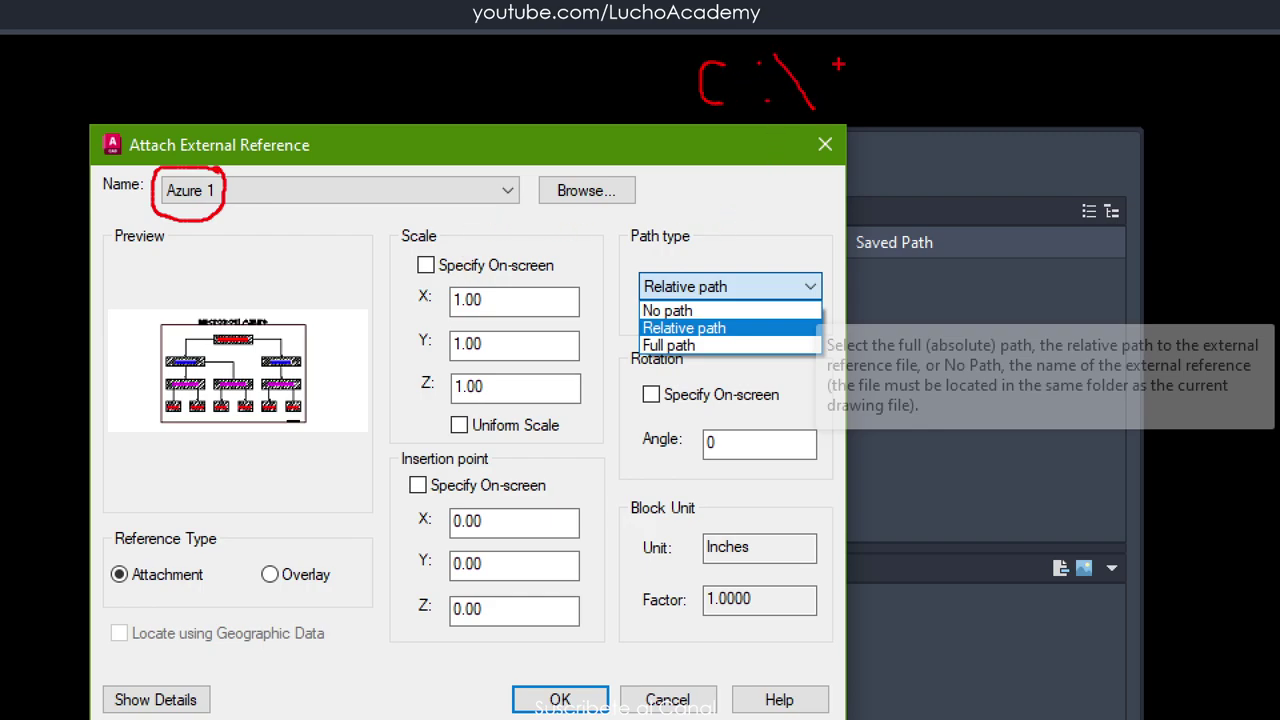
{"action": "mouse_move", "coordinate": [838, 58]}
{"action": "left_mouse_down"}
{"action": "mouse_move", "coordinate": [842, 102]}
{"action": "mouse_move", "coordinate": [842, 74]}
{"action": "mouse_move", "coordinate": [884, 100]}
{"action": "mouse_move", "coordinate": [906, 72]}
{"action": "mouse_move", "coordinate": [930, 82]}
{"action": "mouse_move", "coordinate": [950, 132]}
{"action": "left_mouse_up"}
{"action": "left_click_drag", "start_coordinate": [968, 48], "coordinate": [1012, 116]}
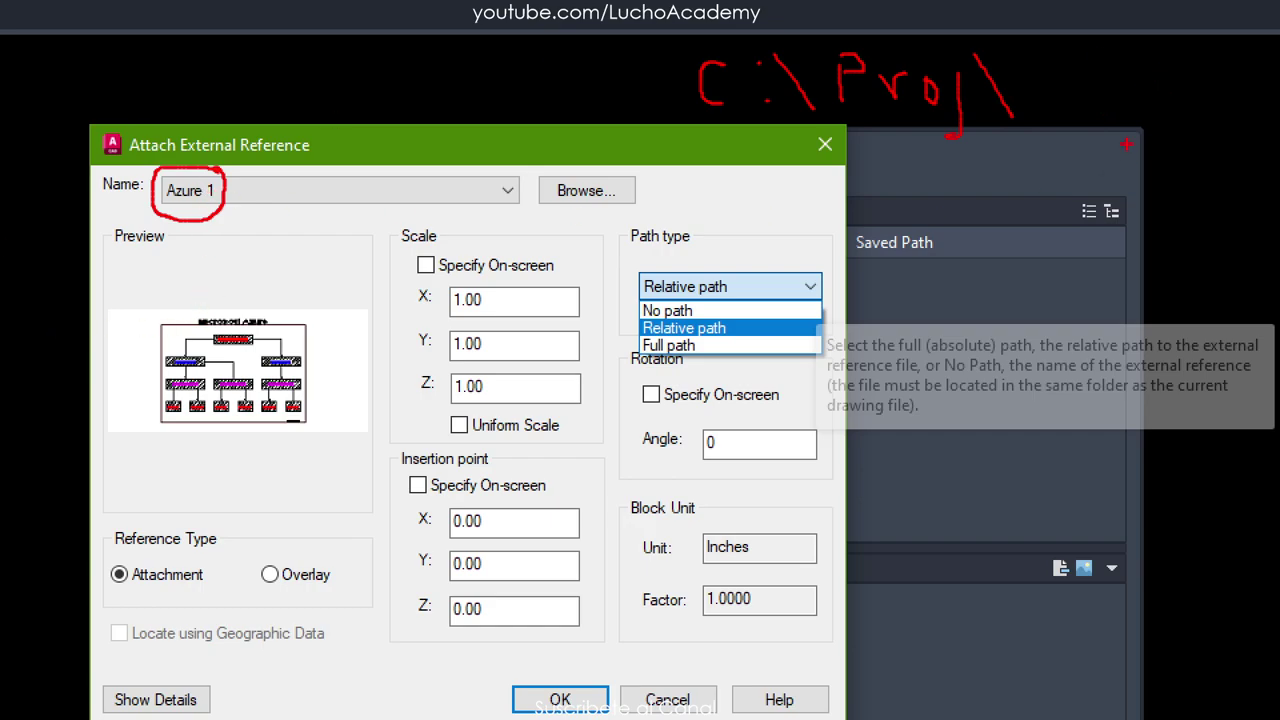
{"action": "key", "text": "g"}
{"action": "left_click_drag", "start_coordinate": [1080, 71], "coordinate": [1165, 72]}
{"action": "left_click_drag", "start_coordinate": [1078, 116], "coordinate": [1165, 112]}
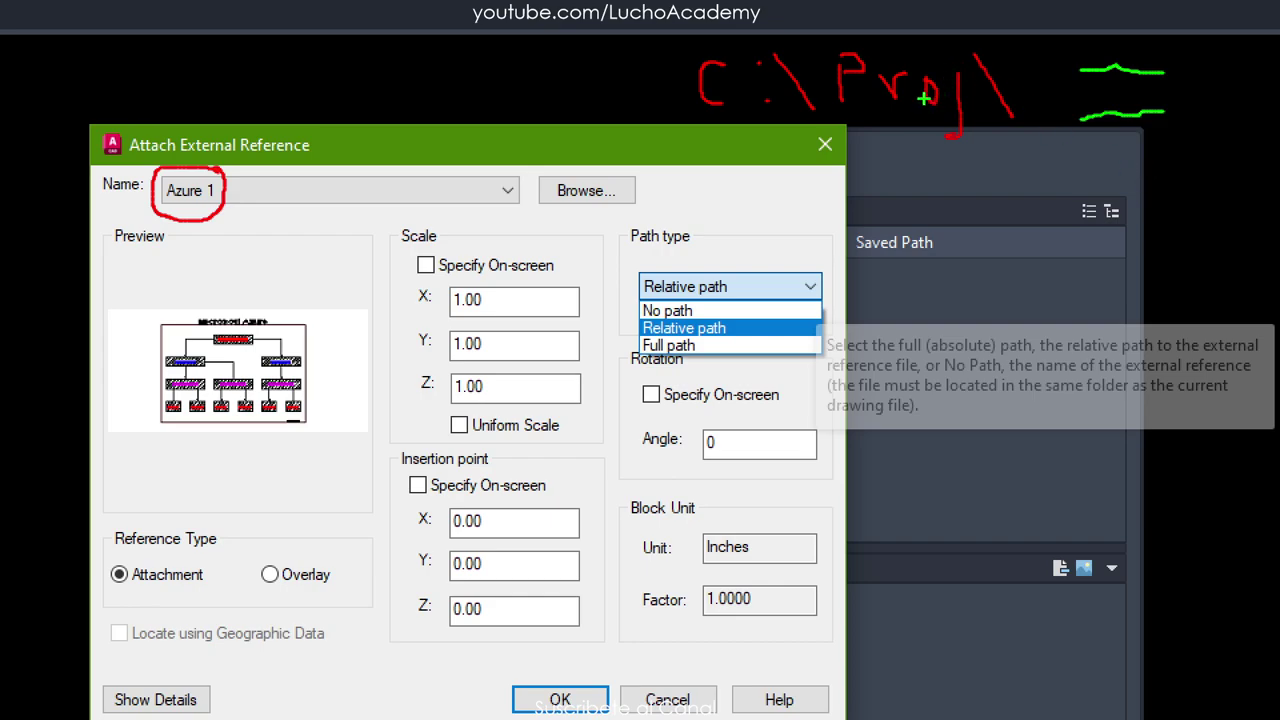
{"action": "left_click_drag", "start_coordinate": [1105, 162], "coordinate": [1100, 208]}
{"action": "left_click_drag", "start_coordinate": [1196, 166], "coordinate": [1204, 222]}
{"action": "left_click_drag", "start_coordinate": [1098, 271], "coordinate": [1108, 314]}
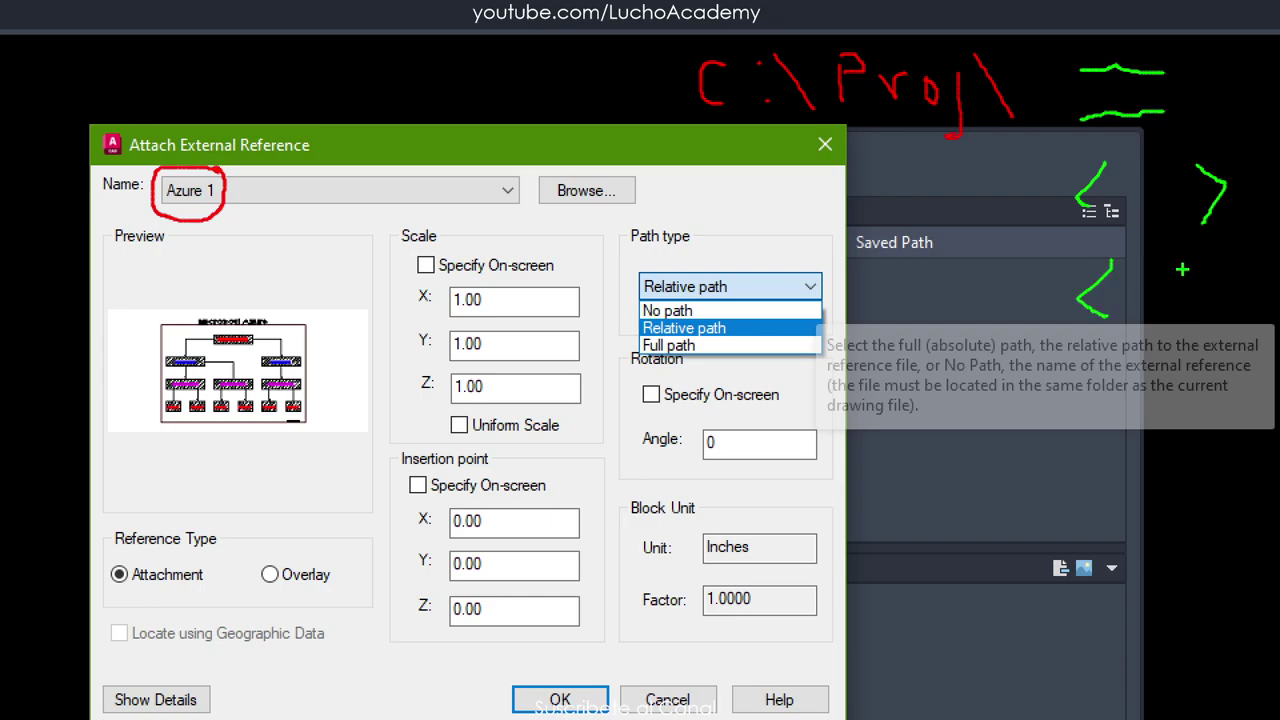
{"action": "left_click_drag", "start_coordinate": [1186, 271], "coordinate": [1186, 329]}
{"action": "left_click_drag", "start_coordinate": [845, 113], "coordinate": [1010, 116]}
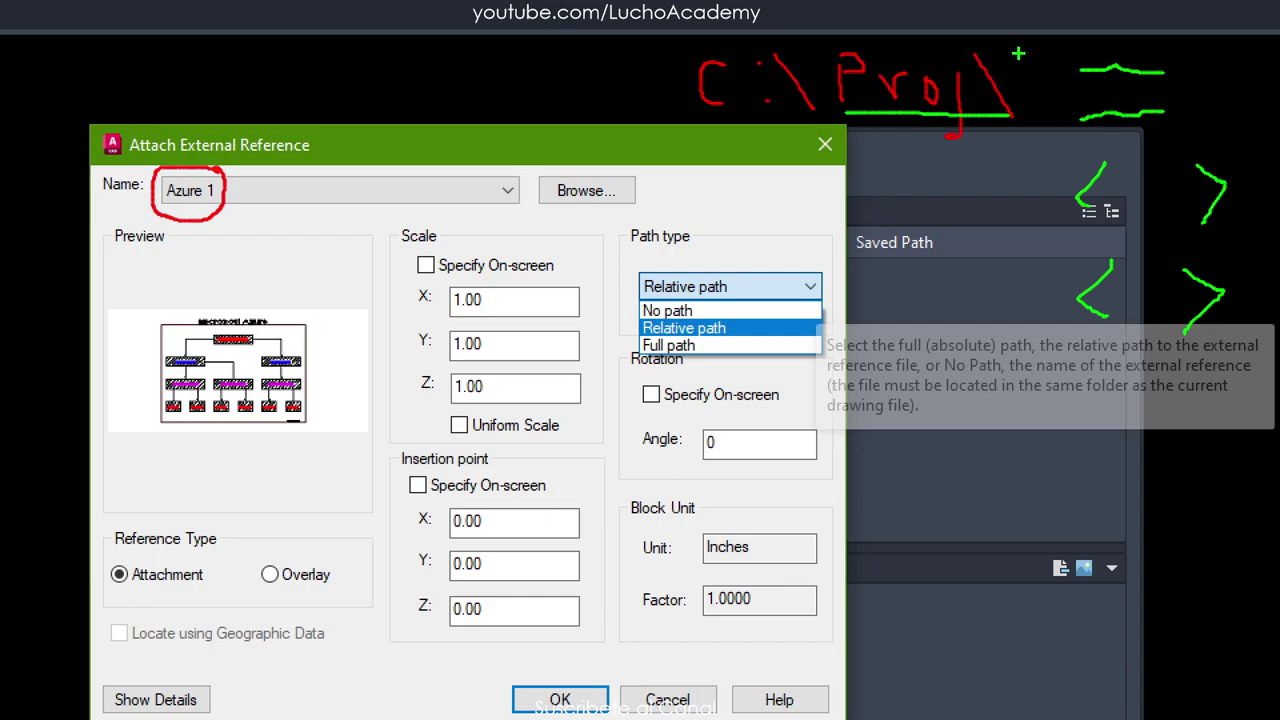
{"action": "mouse_move", "coordinate": [1018, 53]}
{"action": "left_mouse_down"}
{"action": "mouse_move", "coordinate": [992, 142]}
{"action": "mouse_move", "coordinate": [1038, 98]}
{"action": "mouse_move", "coordinate": [1028, 55]}
{"action": "left_mouse_up"}
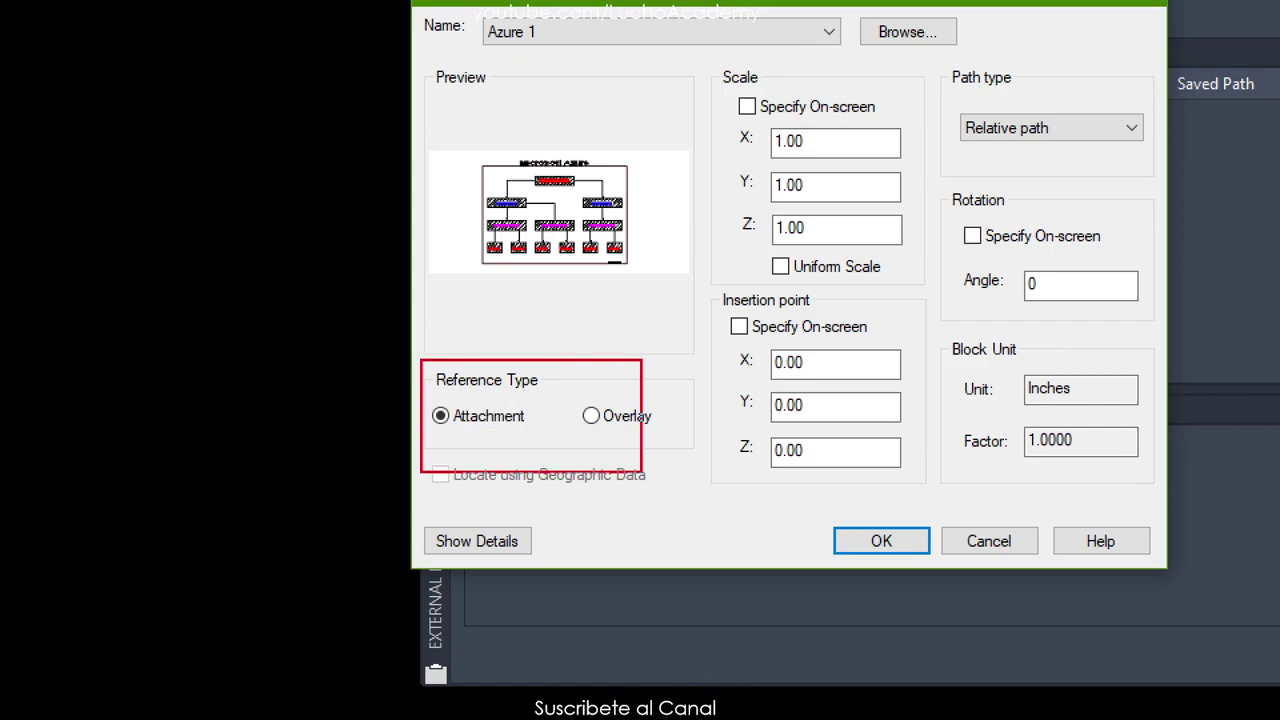
{"action": "left_click_drag", "start_coordinate": [689, 466], "coordinate": [700, 465]}
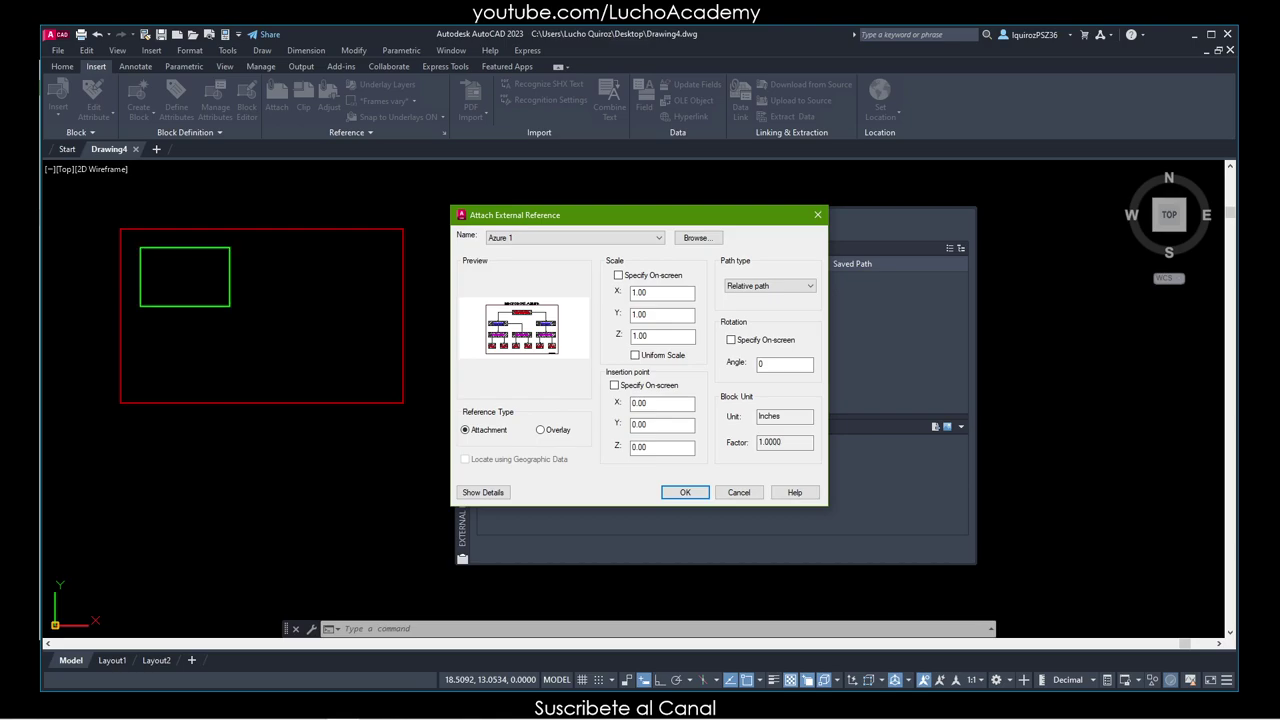
{"action": "left_click_drag", "start_coordinate": [518, 230], "coordinate": [520, 234]}
{"action": "mouse_move", "coordinate": [415, 188]}
{"action": "left_mouse_down"}
{"action": "mouse_move", "coordinate": [363, 216]}
{"action": "mouse_move", "coordinate": [376, 218]}
{"action": "left_mouse_up"}
{"action": "left_click_drag", "start_coordinate": [162, 482], "coordinate": [450, 638]}
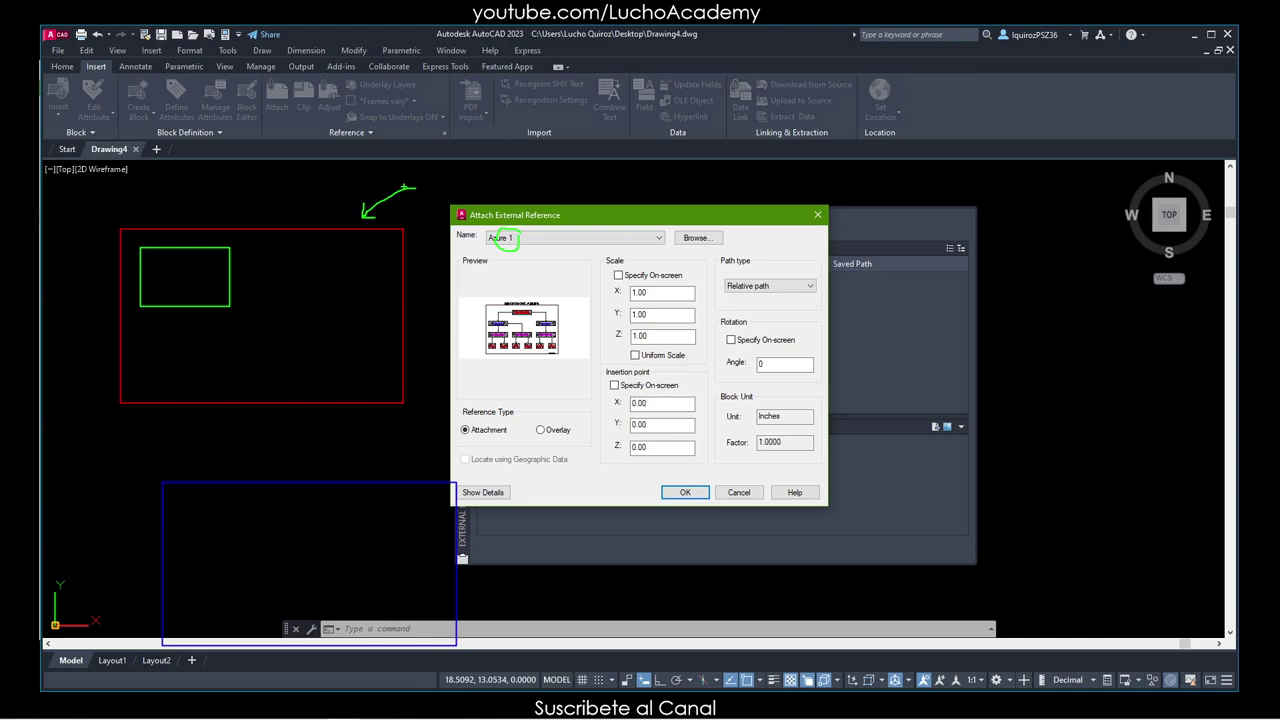
{"action": "mouse_move", "coordinate": [404, 187]}
{"action": "left_mouse_down"}
{"action": "mouse_move", "coordinate": [418, 200]}
{"action": "mouse_move", "coordinate": [466, 187]}
{"action": "left_mouse_up"}
{"action": "mouse_move", "coordinate": [200, 510]}
{"action": "left_mouse_down"}
{"action": "mouse_move", "coordinate": [309, 590]}
{"action": "mouse_move", "coordinate": [346, 599]}
{"action": "left_mouse_up"}
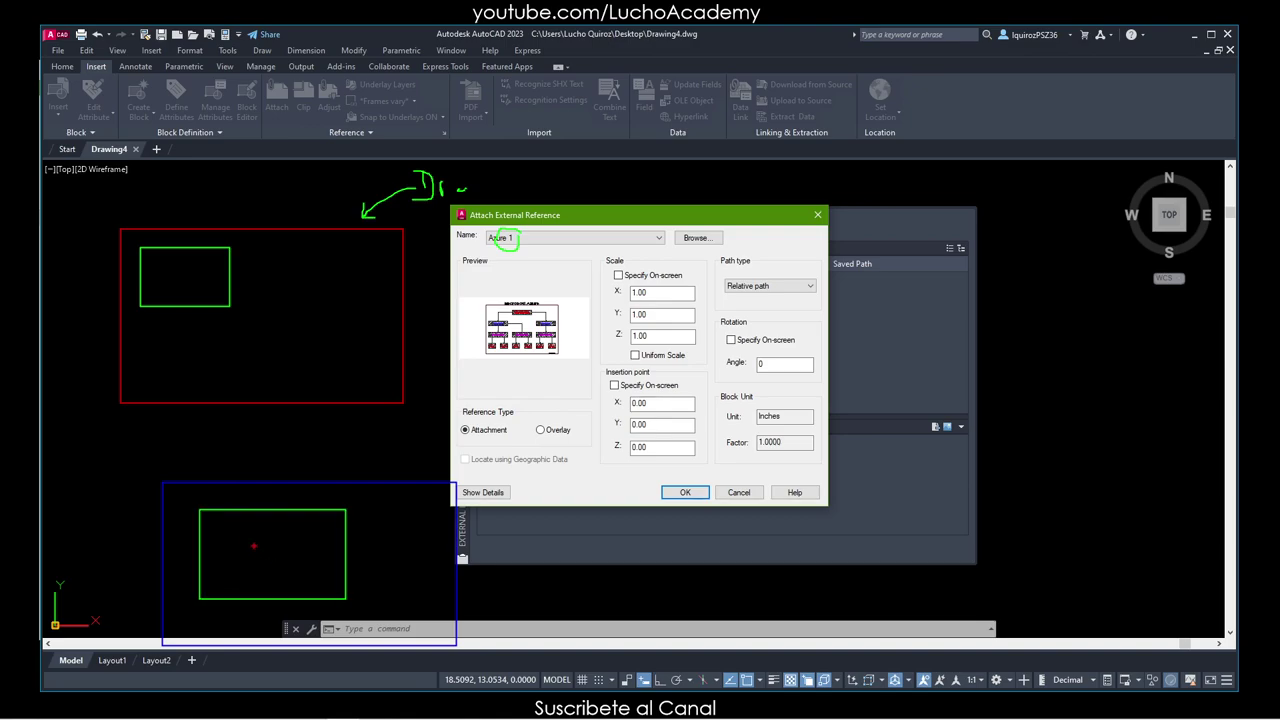
{"action": "left_click_drag", "start_coordinate": [213, 521], "coordinate": [265, 553]}
{"action": "mouse_move", "coordinate": [68, 548]}
{"action": "left_mouse_down"}
{"action": "mouse_move", "coordinate": [150, 520]}
{"action": "mouse_move", "coordinate": [146, 540]}
{"action": "left_mouse_up"}
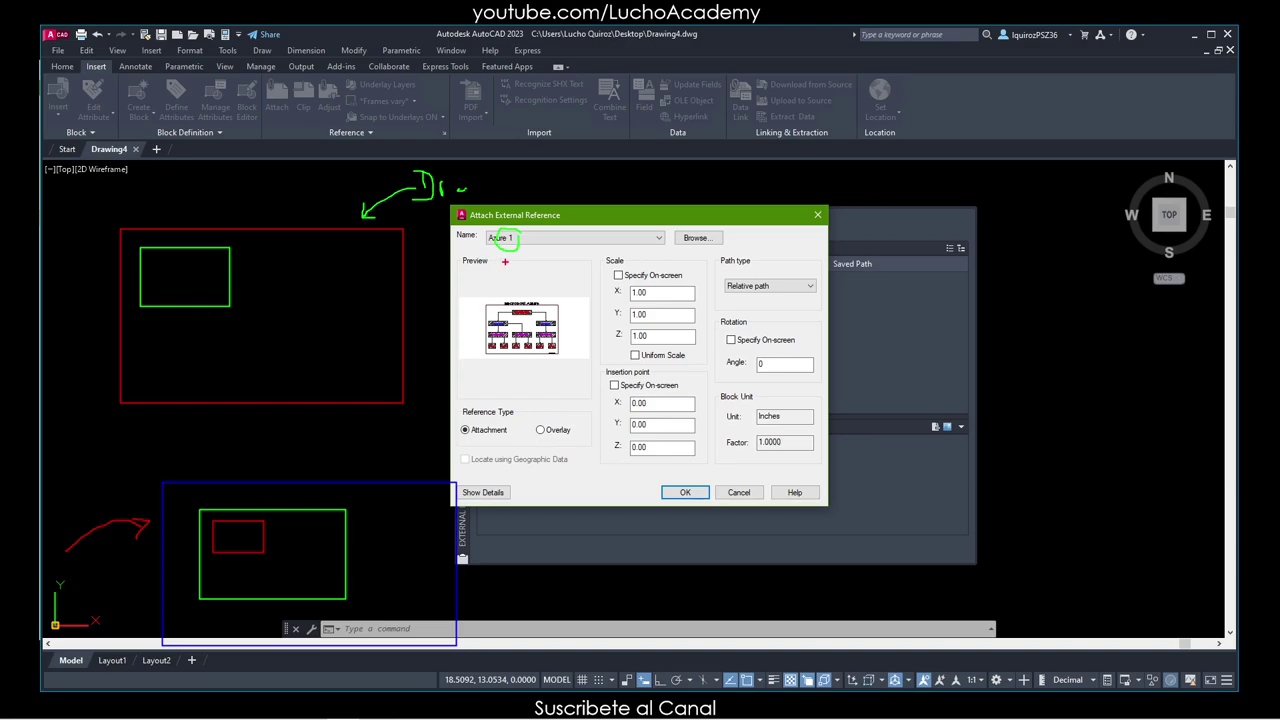
{"action": "mouse_move", "coordinate": [514, 238]}
{"action": "left_mouse_down"}
{"action": "mouse_move", "coordinate": [512, 226]}
{"action": "mouse_move", "coordinate": [484, 228]}
{"action": "mouse_move", "coordinate": [510, 248]}
{"action": "mouse_move", "coordinate": [522, 234]}
{"action": "left_mouse_up"}
{"action": "left_click_drag", "start_coordinate": [508, 250], "coordinate": [512, 236]}
{"action": "left_click_drag", "start_coordinate": [876, 345], "coordinate": [1210, 592]}
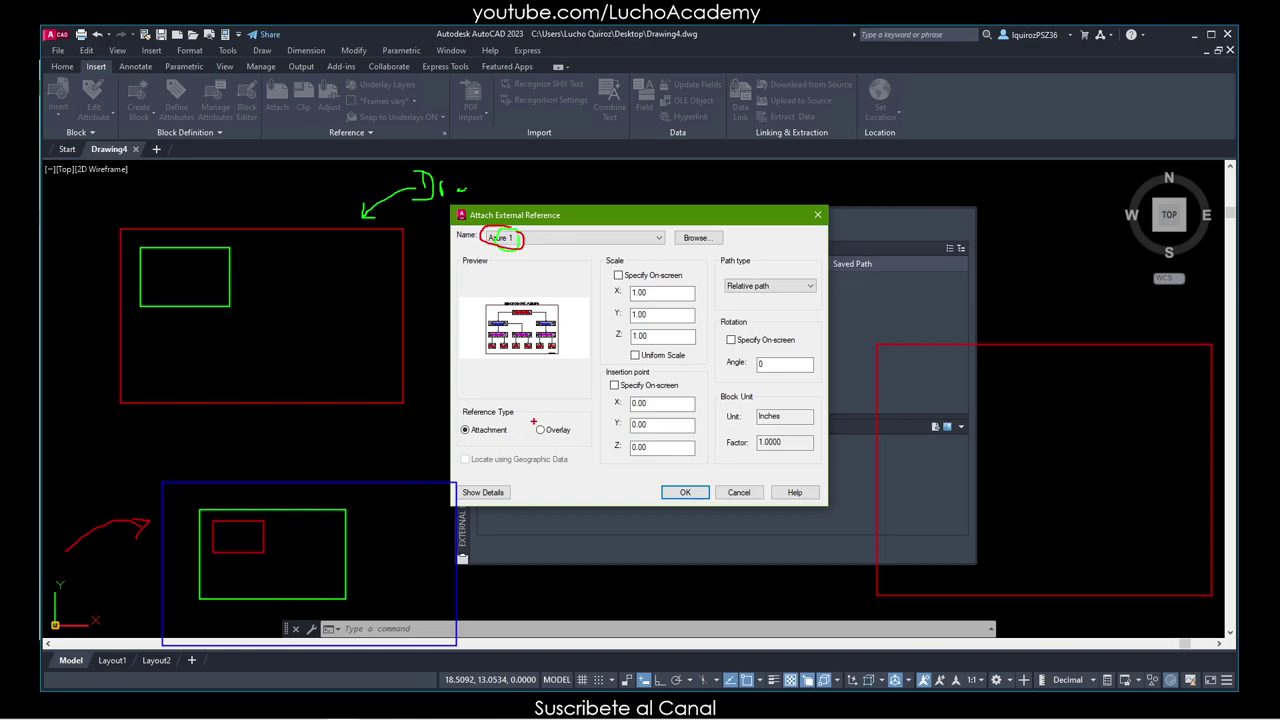
{"action": "left_click_drag", "start_coordinate": [531, 417], "coordinate": [577, 445]}
{"action": "mouse_move", "coordinate": [90, 322]}
{"action": "left_mouse_down"}
{"action": "mouse_move", "coordinate": [176, 268]}
{"action": "mouse_move", "coordinate": [170, 280]}
{"action": "left_mouse_up"}
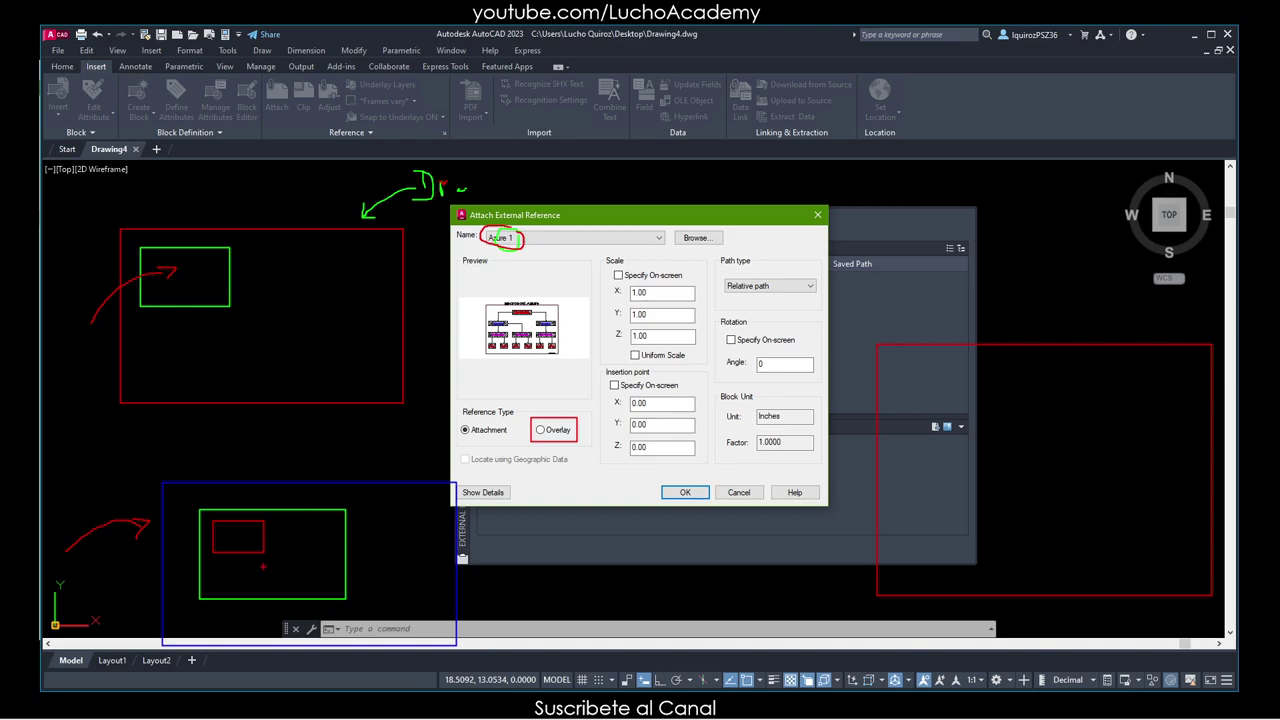
{"action": "mouse_move", "coordinate": [263, 567]}
{"action": "left_mouse_down"}
{"action": "mouse_move", "coordinate": [218, 527]}
{"action": "mouse_move", "coordinate": [232, 556]}
{"action": "left_mouse_up"}
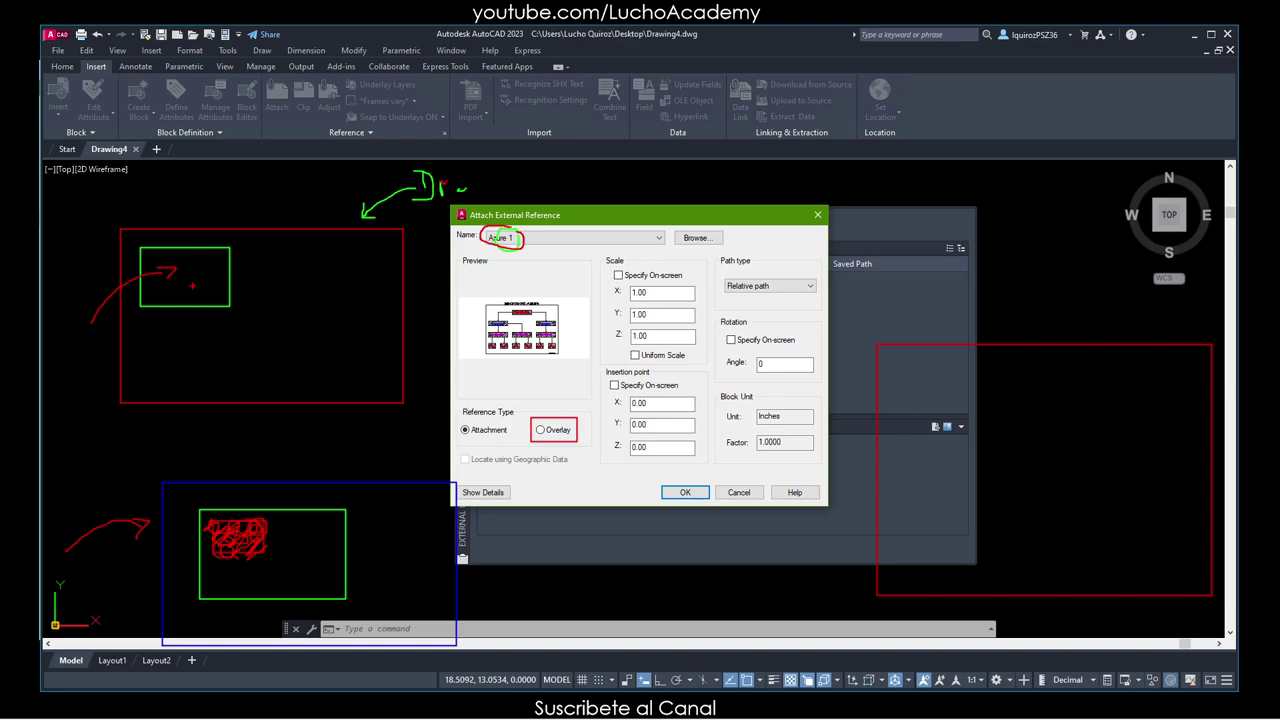
{"action": "mouse_move", "coordinate": [196, 268]}
{"action": "left_mouse_down"}
{"action": "mouse_move", "coordinate": [215, 290]}
{"action": "mouse_move", "coordinate": [186, 290]}
{"action": "left_mouse_up"}
{"action": "mouse_move", "coordinate": [416, 440]}
{"action": "left_mouse_down"}
{"action": "mouse_move", "coordinate": [384, 482]}
{"action": "mouse_move", "coordinate": [406, 468]}
{"action": "left_mouse_up"}
{"action": "key", "text": "Escape"}
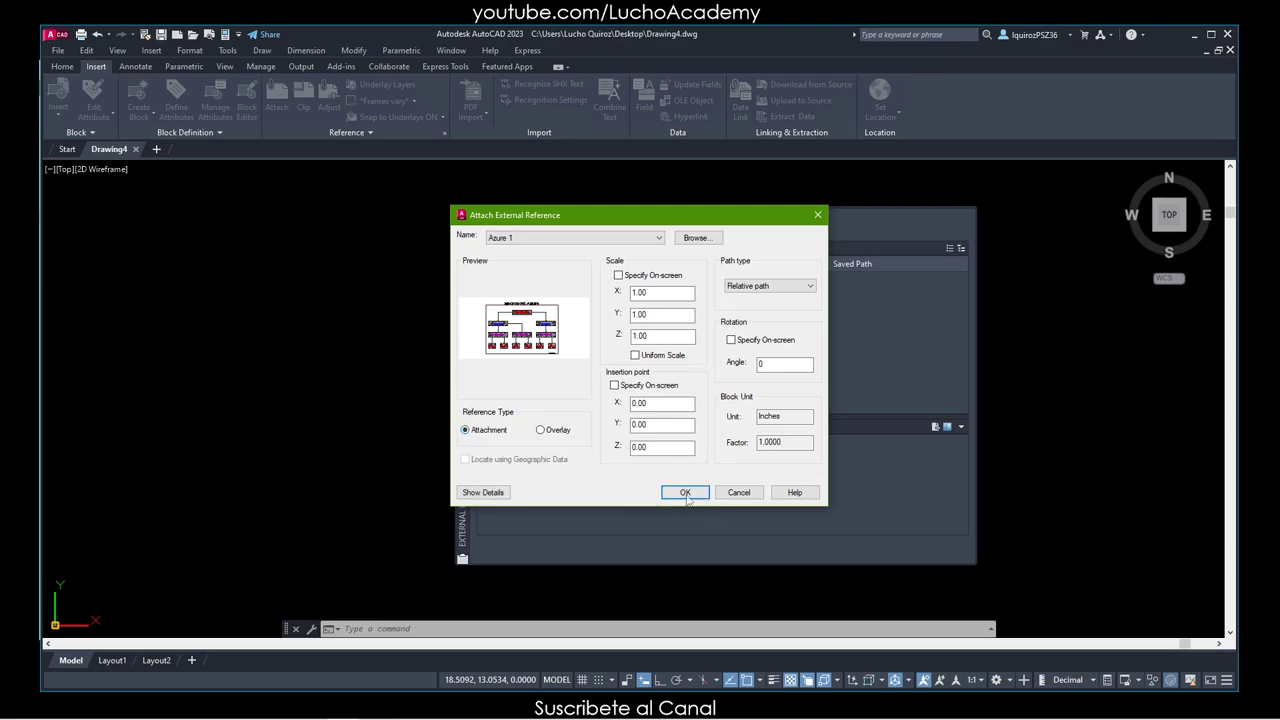
Confirm the Azure 1 attachment, close the External References palette, and frame the org chart with its title.
{"action": "left_click", "coordinate": [686, 493]}
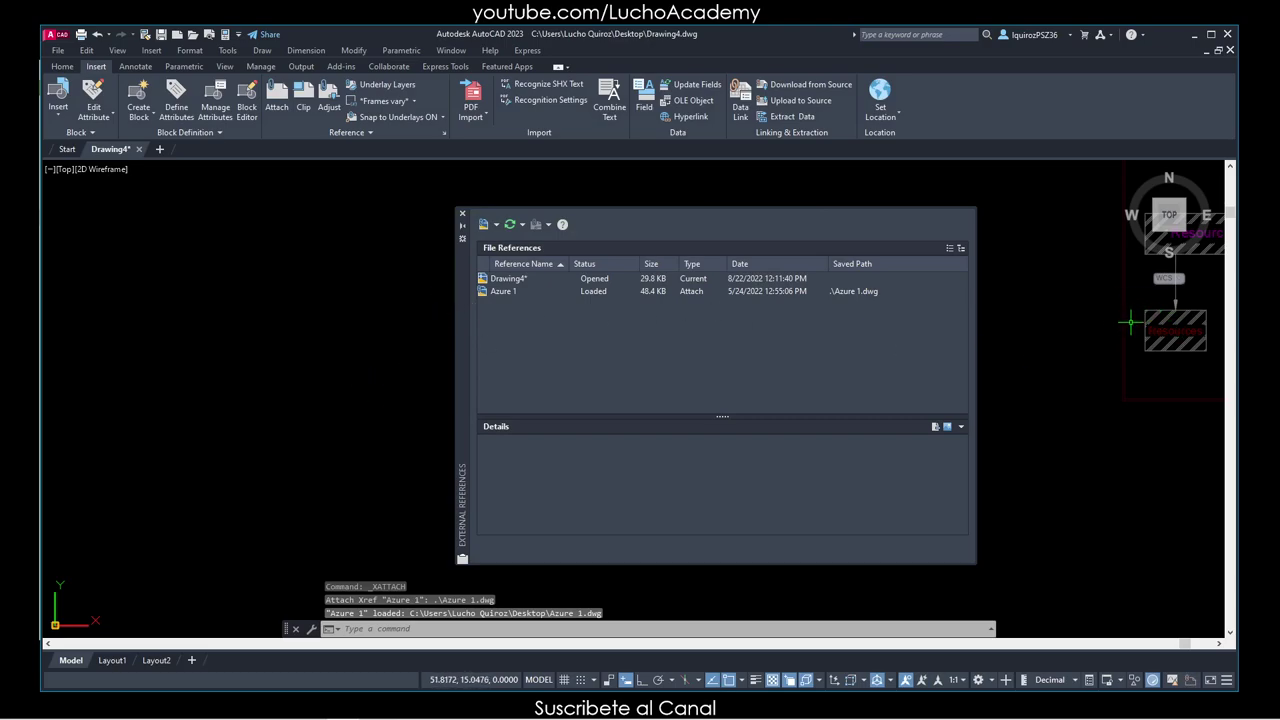
{"action": "left_click", "coordinate": [462, 214]}
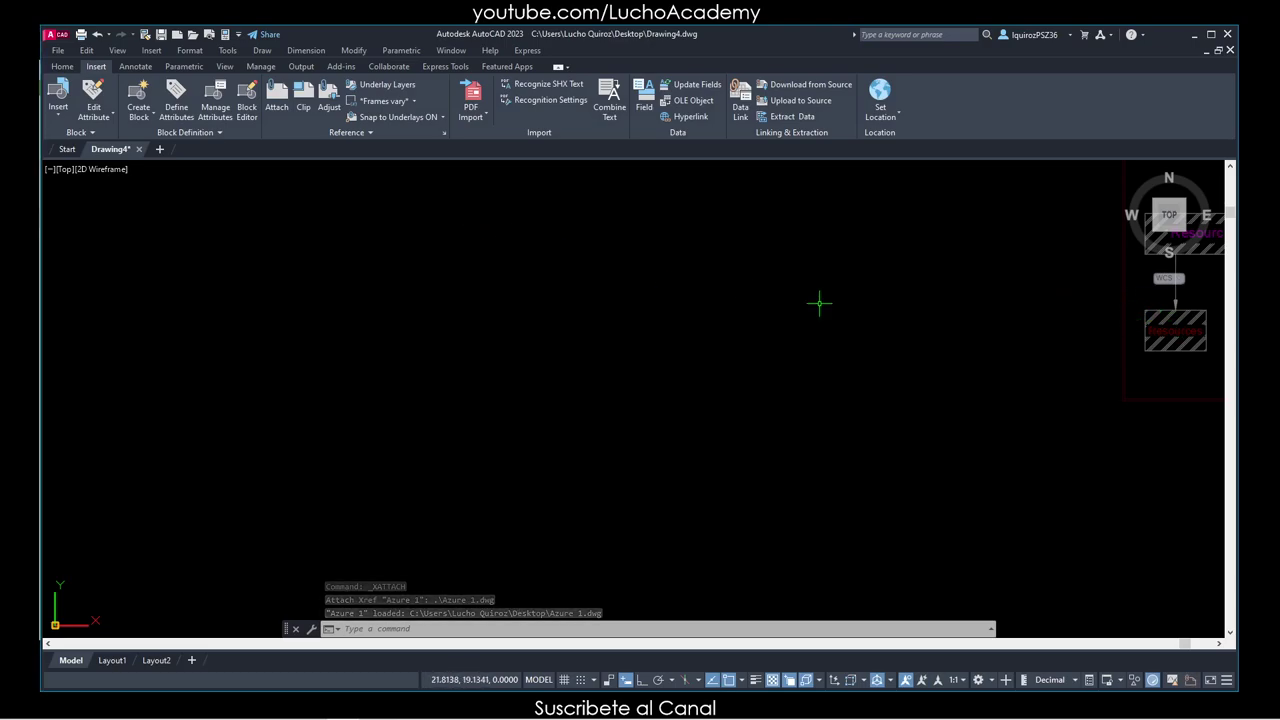
{"action": "mouse_move", "coordinate": [1014, 309]}
{"action": "middle_mouse_down"}
{"action": "mouse_move", "coordinate": [442, 449]}
{"action": "mouse_move", "coordinate": [328, 459]}
{"action": "middle_mouse_up"}
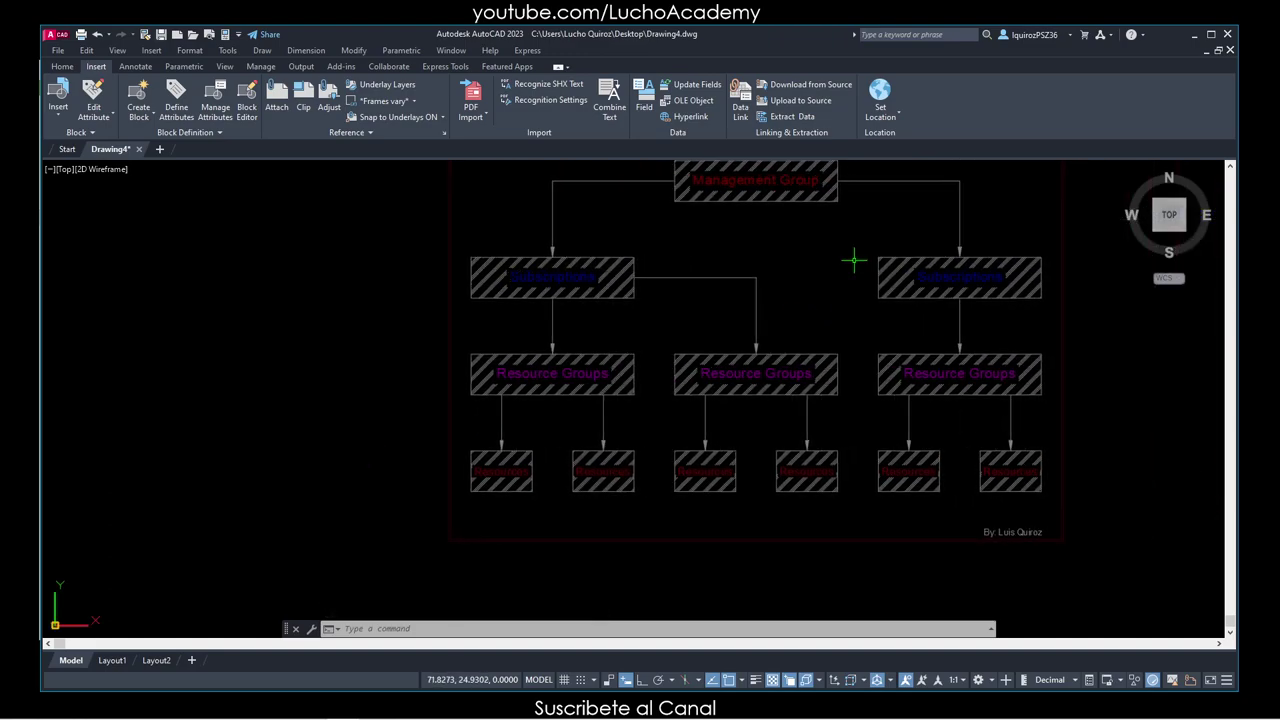
{"action": "scroll", "coordinate": [851, 257], "scroll_direction": "down", "scroll_amount": 1}
{"action": "mouse_move", "coordinate": [880, 262]}
{"action": "middle_mouse_down"}
{"action": "mouse_move", "coordinate": [817, 316]}
{"action": "mouse_move", "coordinate": [670, 324]}
{"action": "middle_mouse_up"}
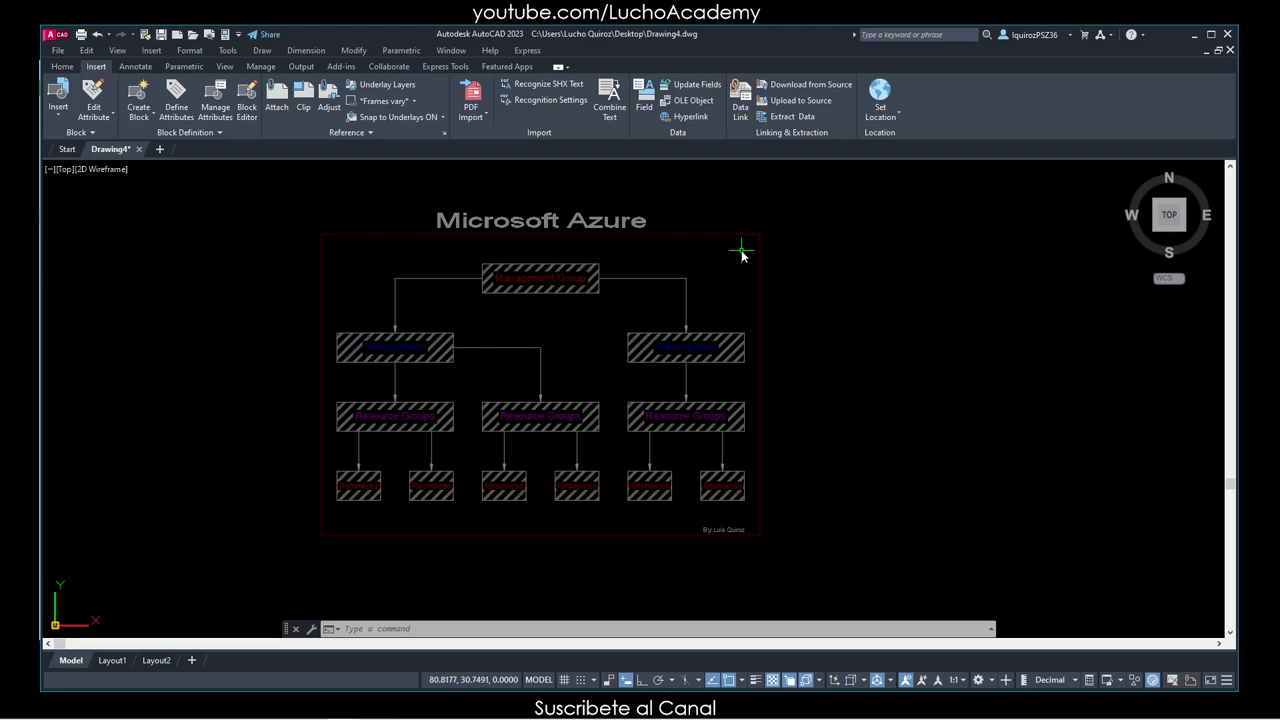
{"action": "type", "text": "l"}
{"action": "key", "text": "Return"}
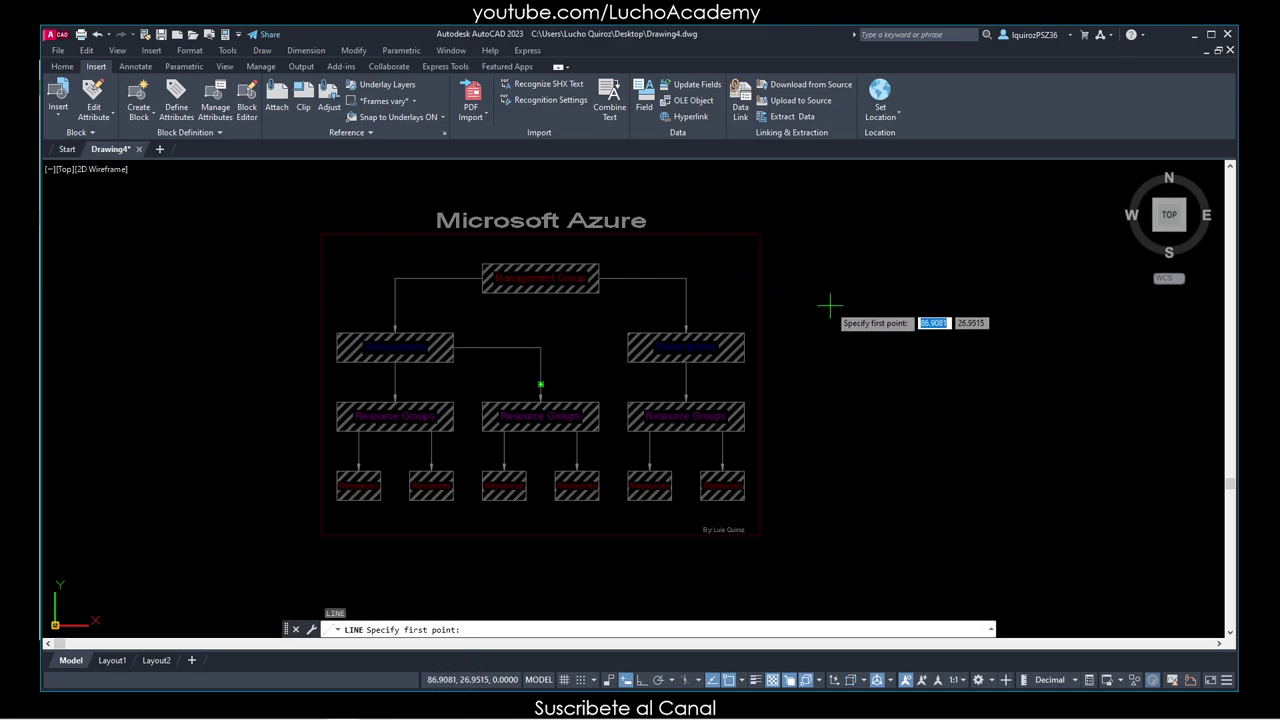
{"action": "key", "text": "Escape"}
{"action": "type", "text": "e"}
{"action": "key", "text": "Return"}
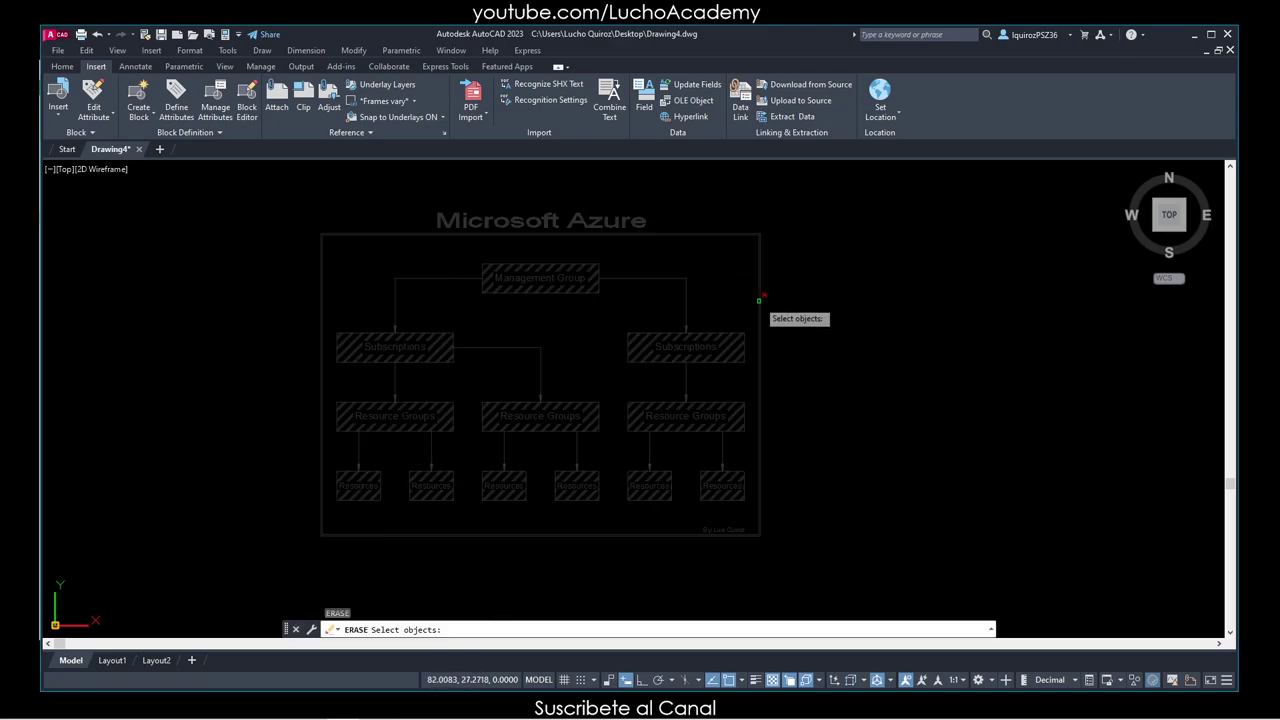
{"action": "key", "text": "Escape"}
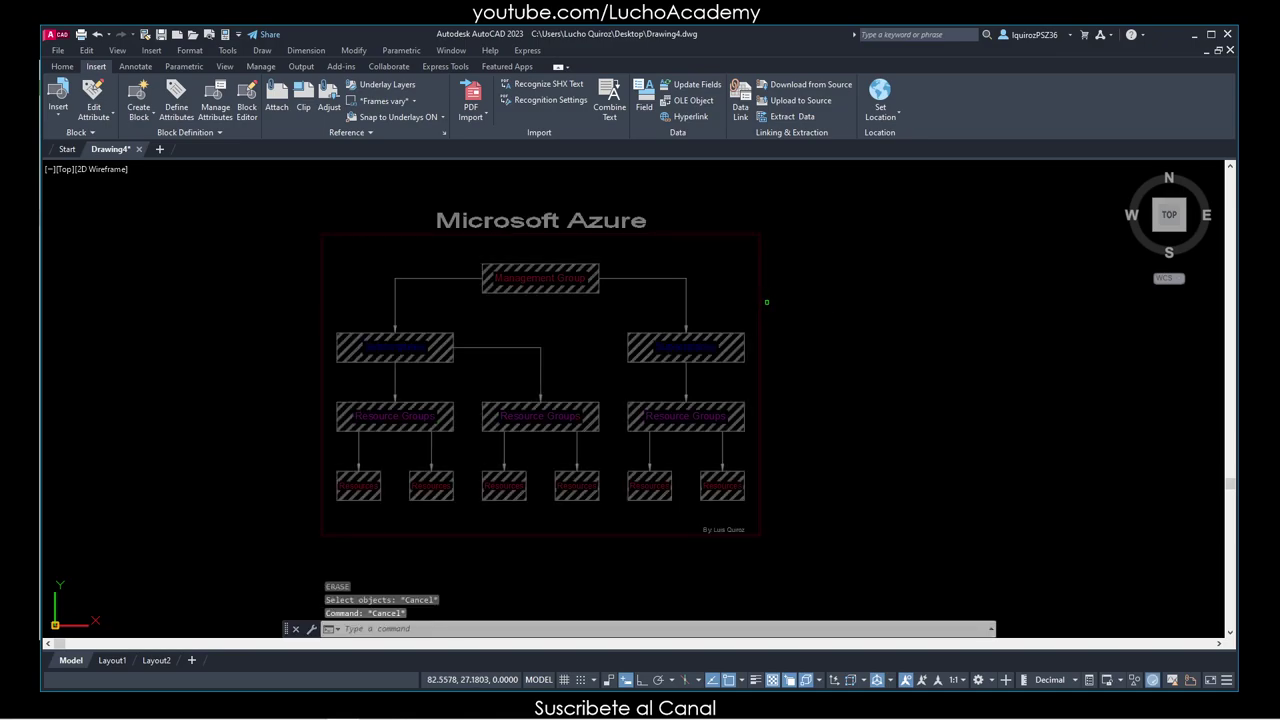
{"action": "type", "text": "x"}
{"action": "key", "text": "Return"}
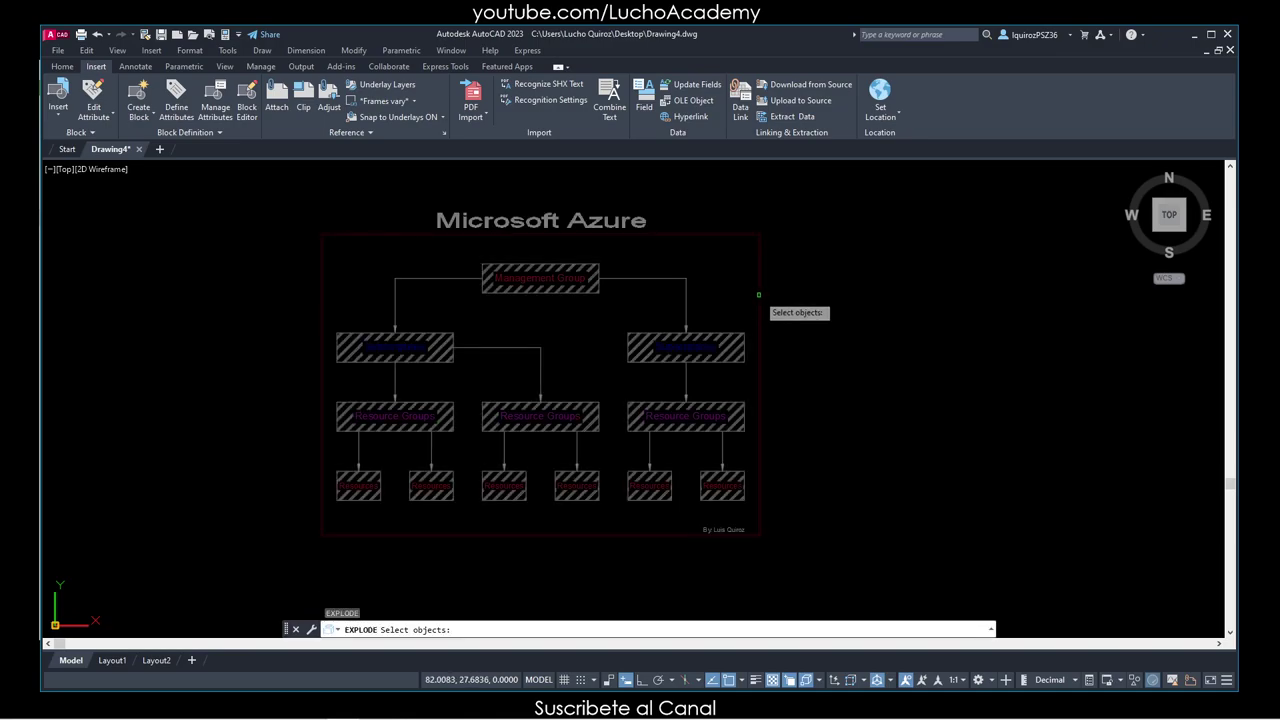
{"action": "left_click", "coordinate": [758, 295]}
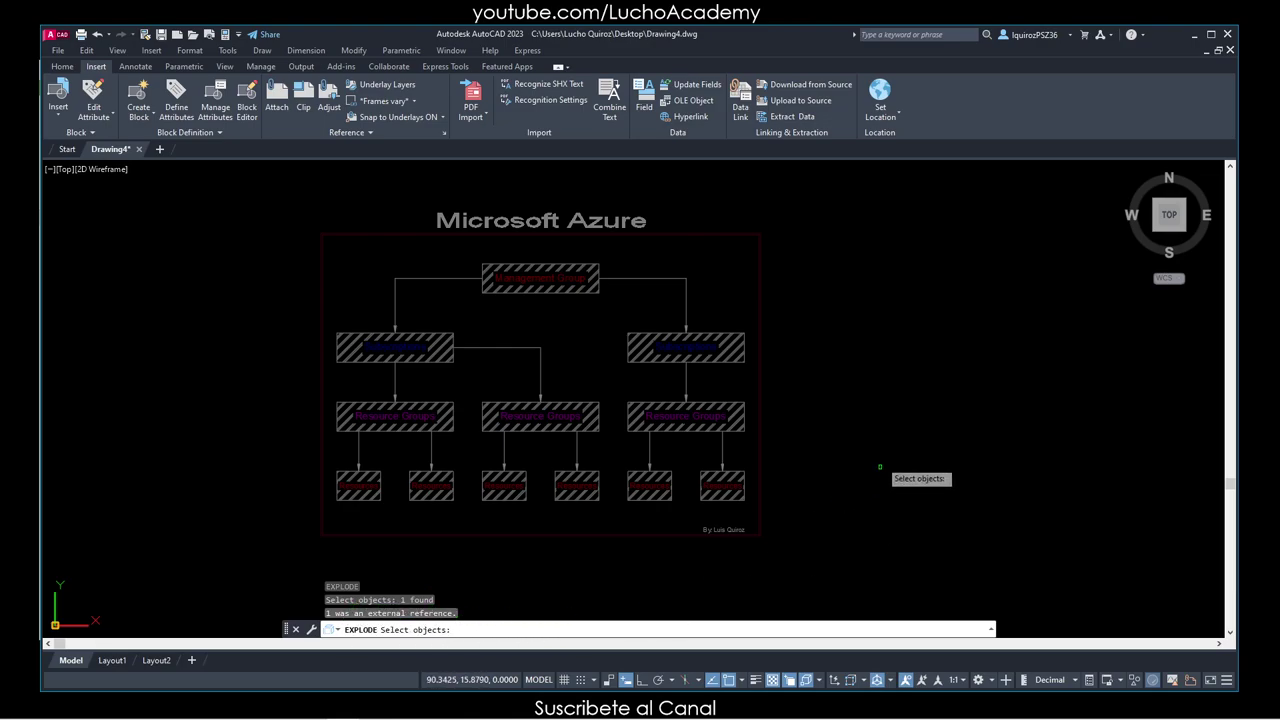
{"action": "key", "text": "Return"}
{"action": "left_click", "coordinate": [761, 469]}
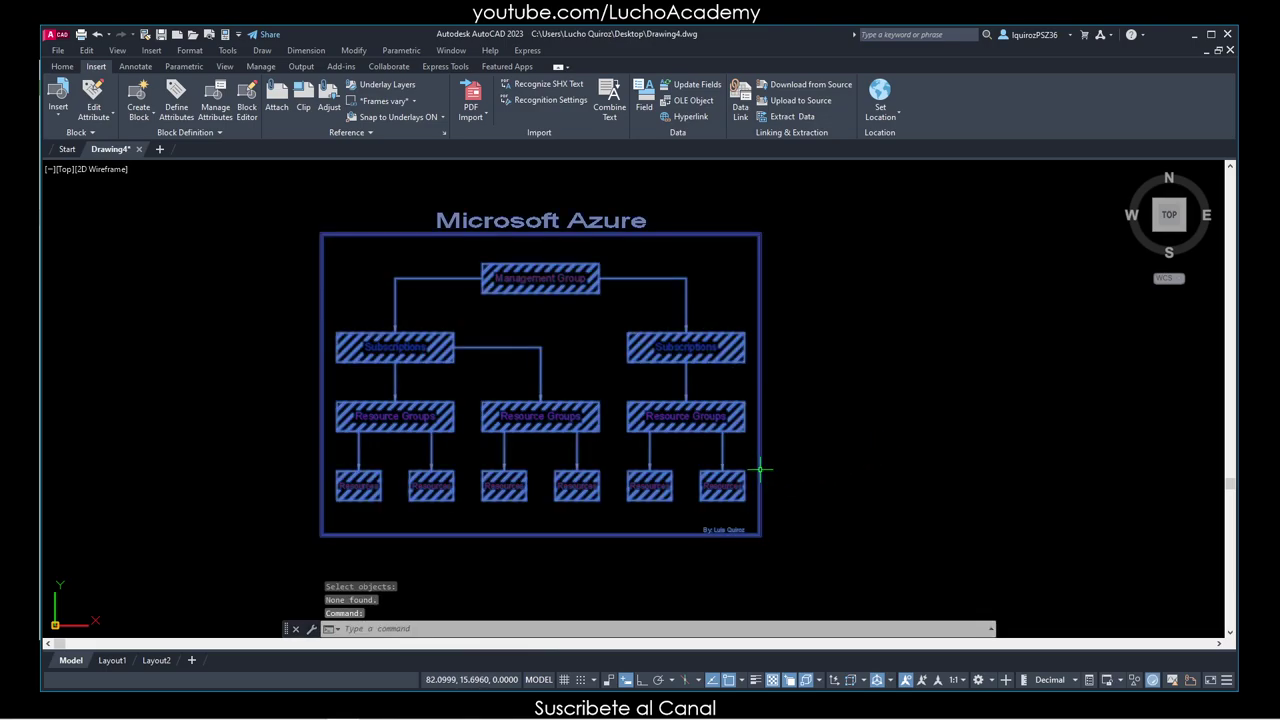
{"action": "key", "text": "Escape"}
{"action": "type", "text": "e"}
{"action": "key", "text": "Return"}
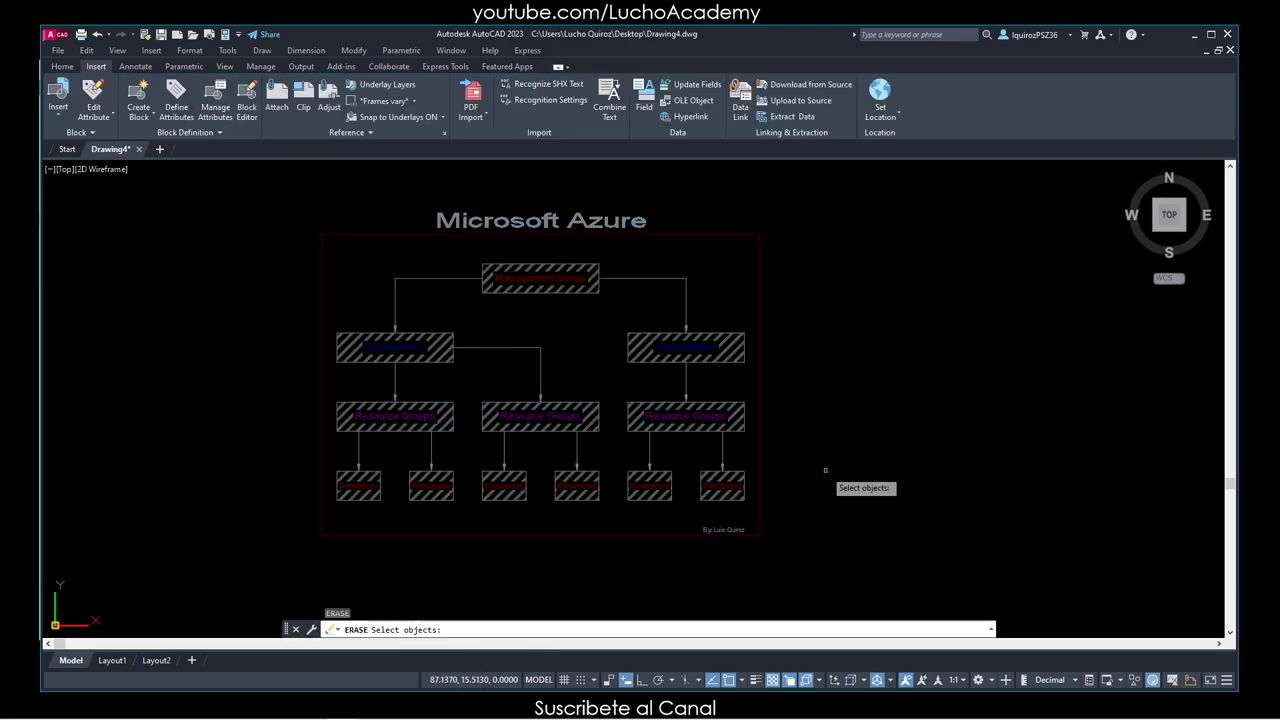
{"action": "left_click", "coordinate": [760, 440]}
{"action": "key", "text": "Return"}
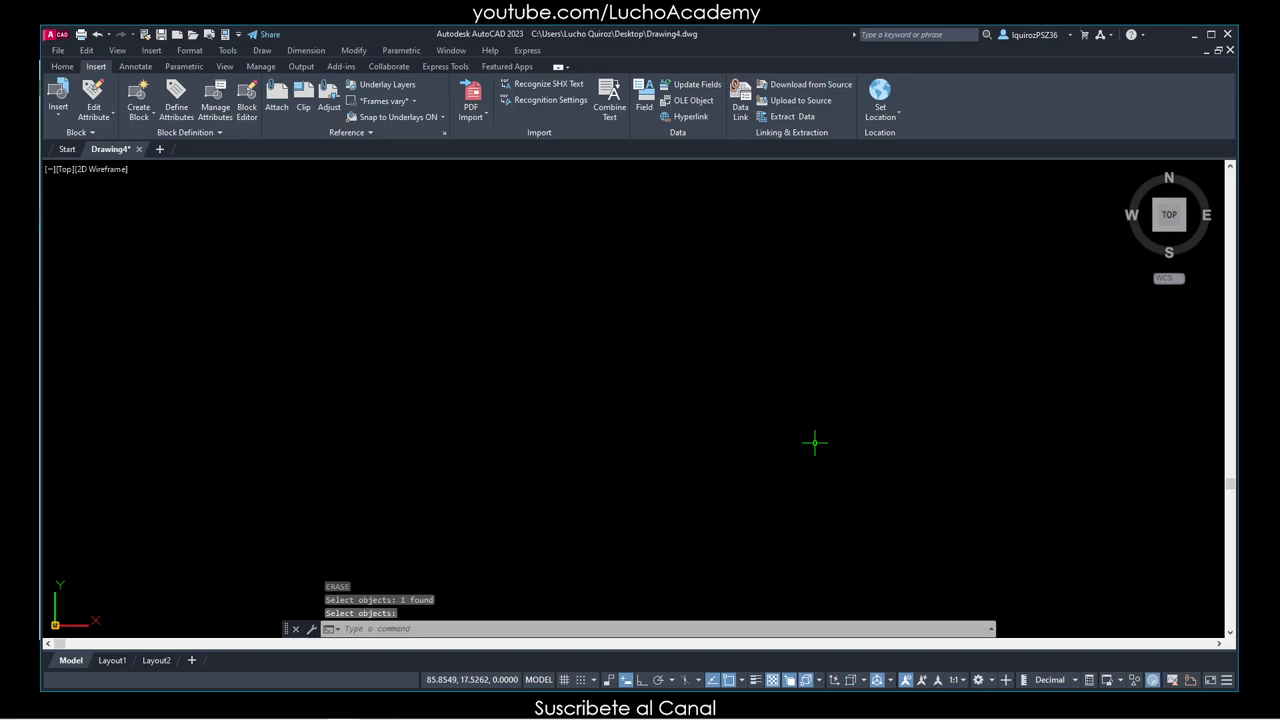
{"action": "type", "text": "u"}
{"action": "key", "text": "Return"}
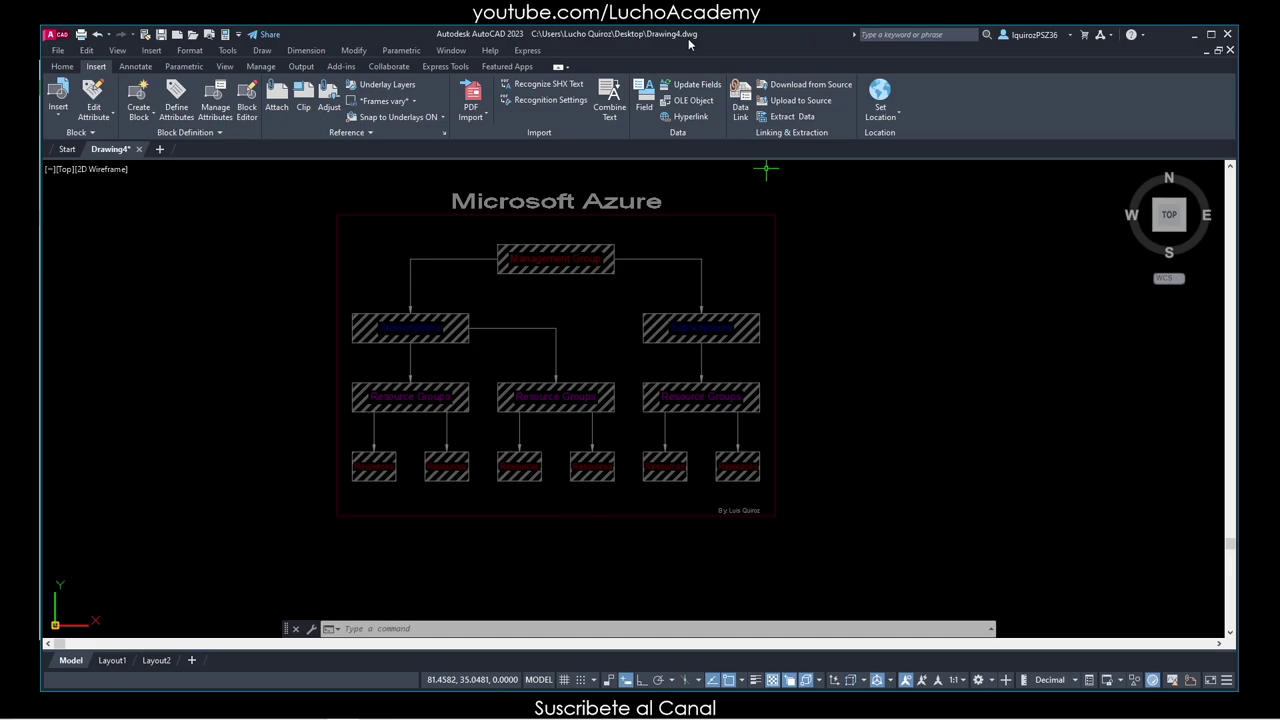
Draw a circle around the Azure 1 org chart.
{"action": "type", "text": "c"}
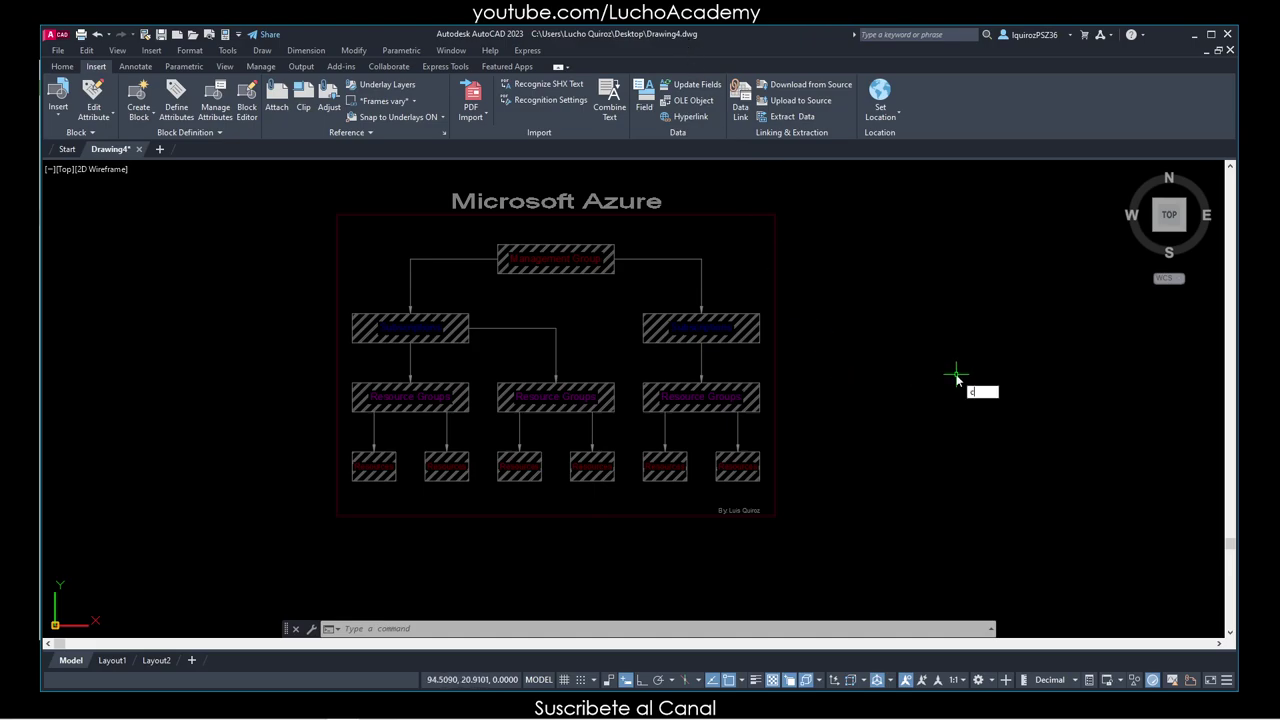
{"action": "key", "text": "Return"}
{"action": "scroll", "coordinate": [945, 382], "scroll_direction": "down", "scroll_amount": 3}
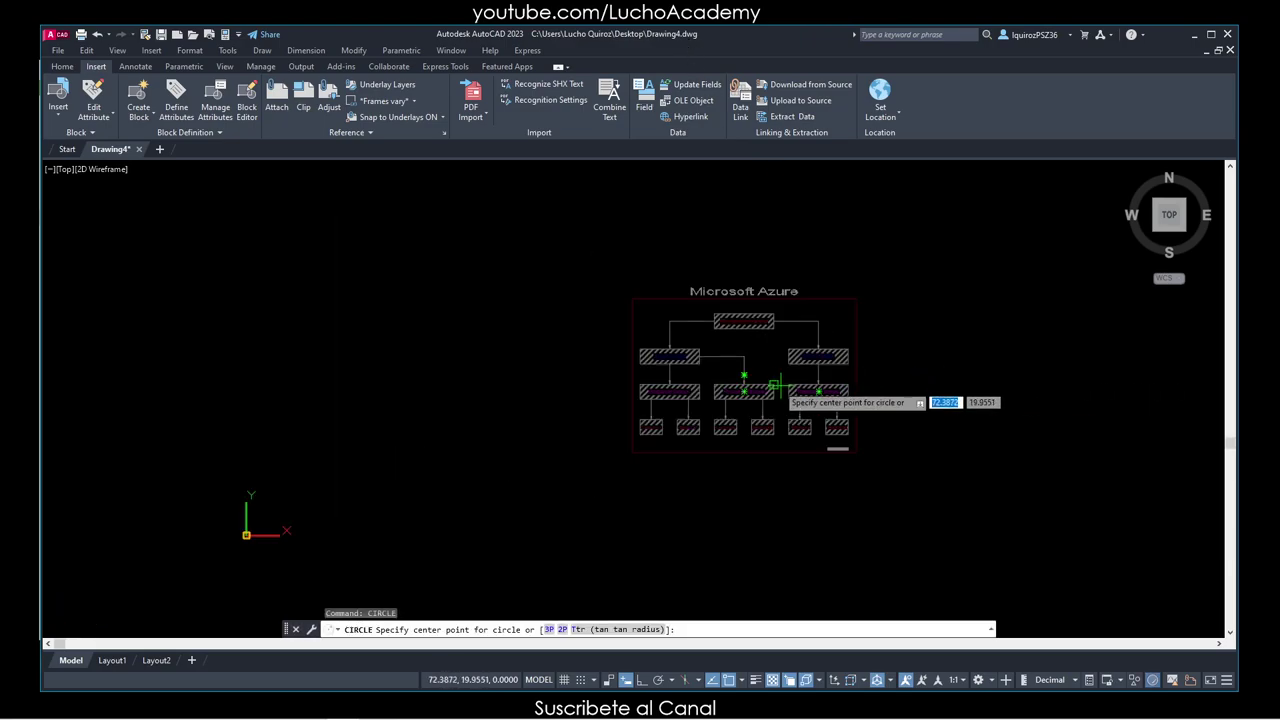
{"action": "left_click", "coordinate": [633, 298]}
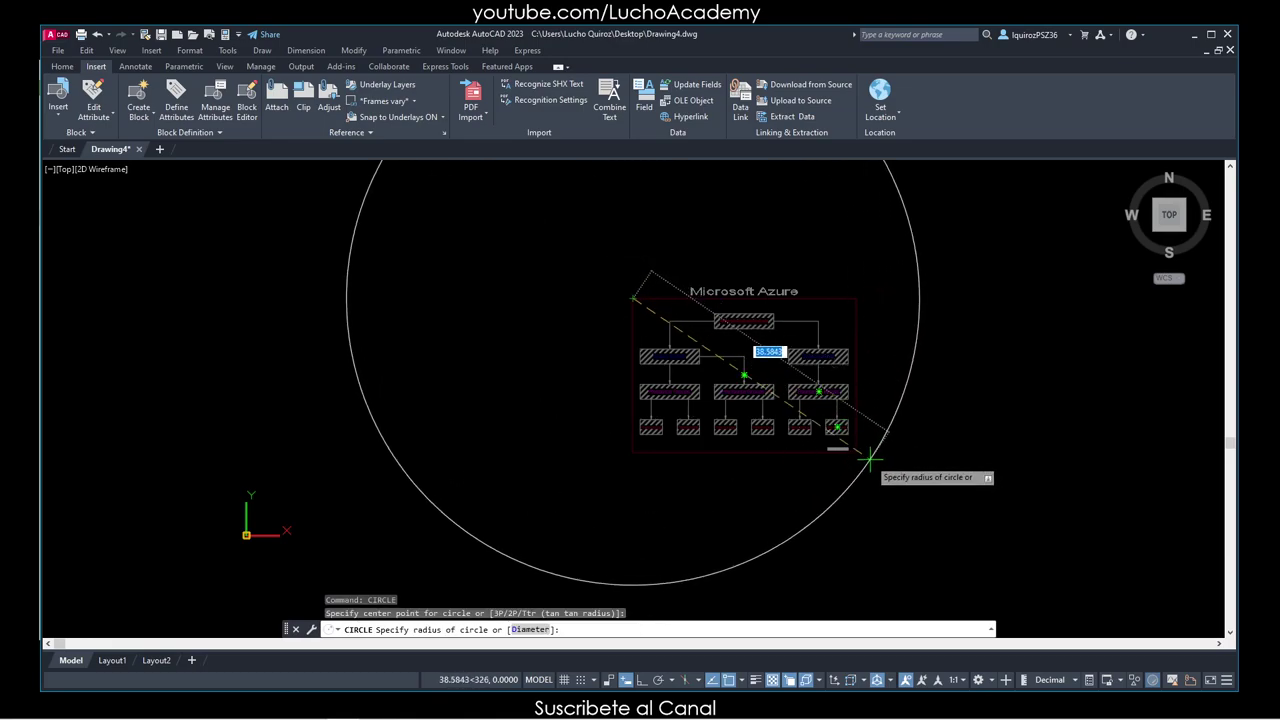
{"action": "left_click", "coordinate": [855, 448]}
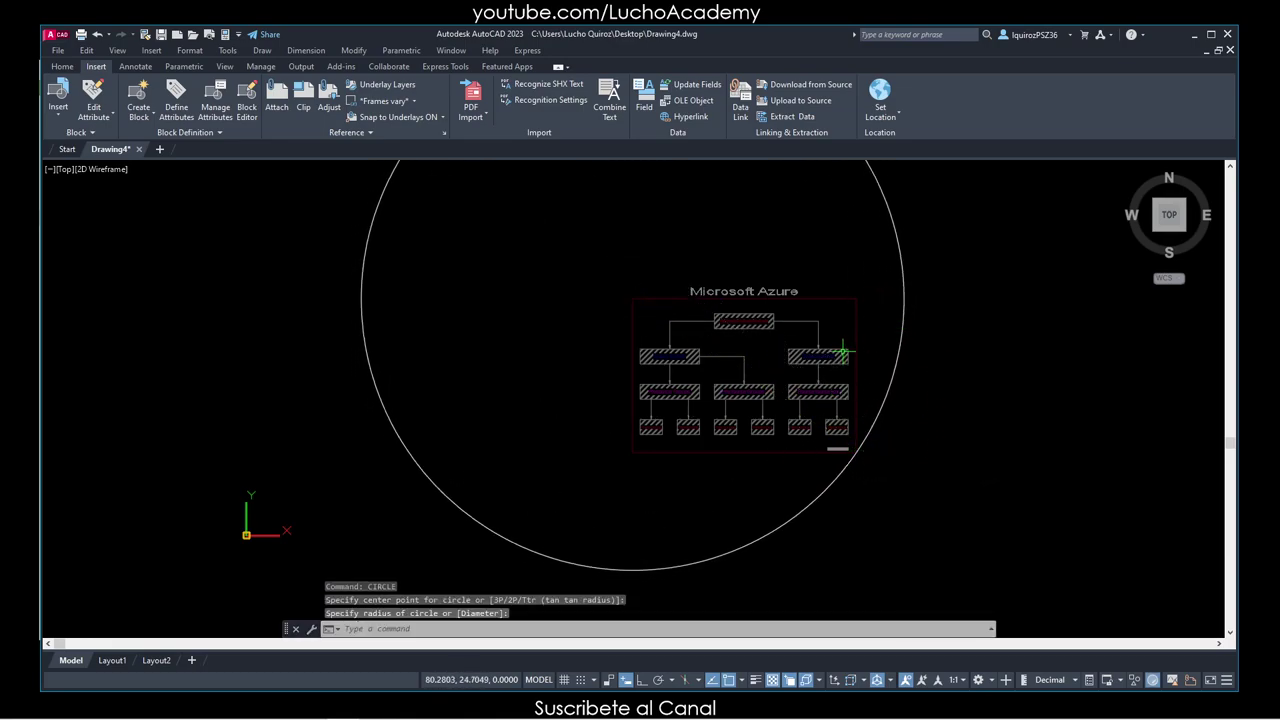
{"action": "scroll", "coordinate": [810, 316], "scroll_direction": "down", "scroll_amount": 2}
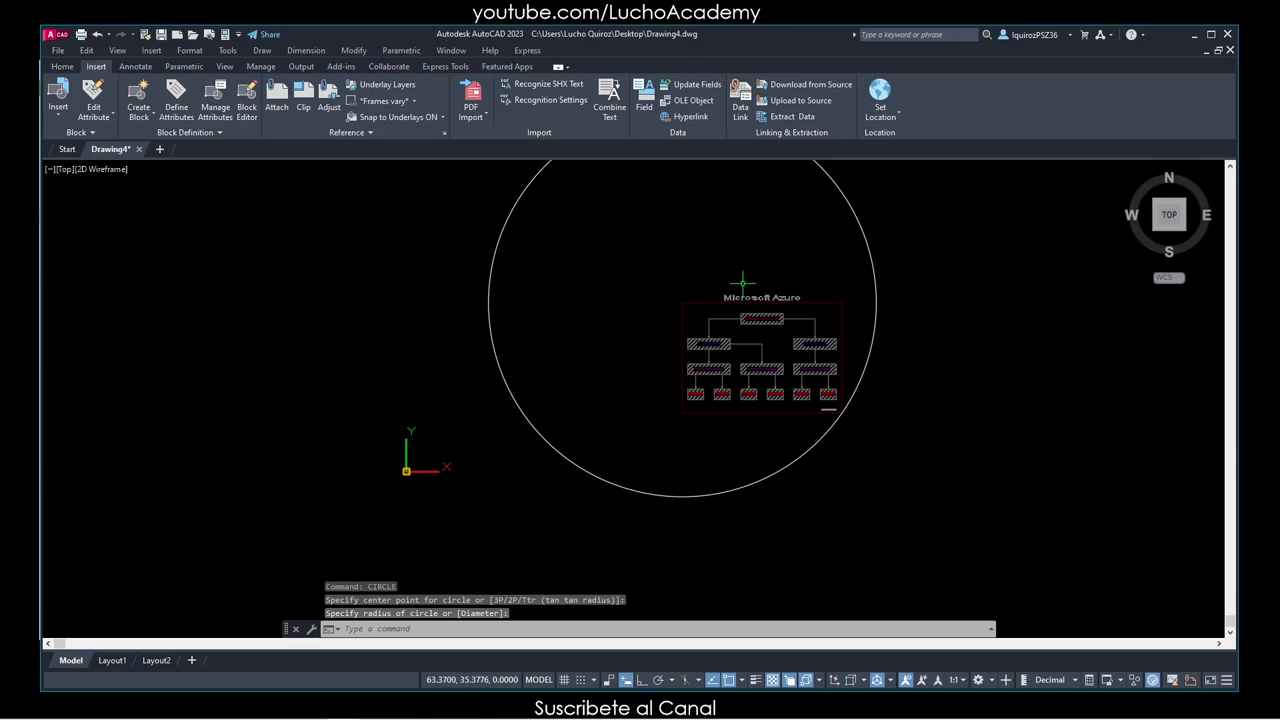
{"action": "scroll", "coordinate": [743, 284], "scroll_direction": "down", "scroll_amount": 3}
Erase the circle with the E command and zoom back in on the diagram.
{"action": "left_click", "coordinate": [670, 204]}
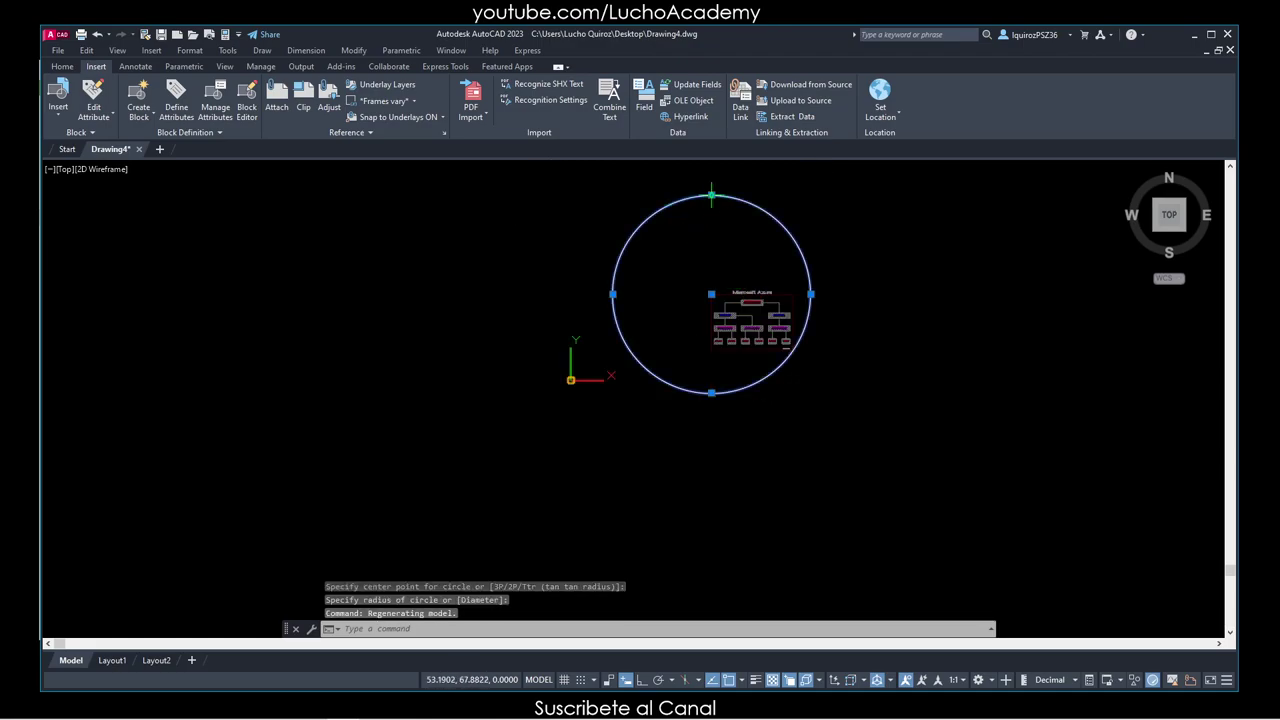
{"action": "left_click", "coordinate": [711, 294]}
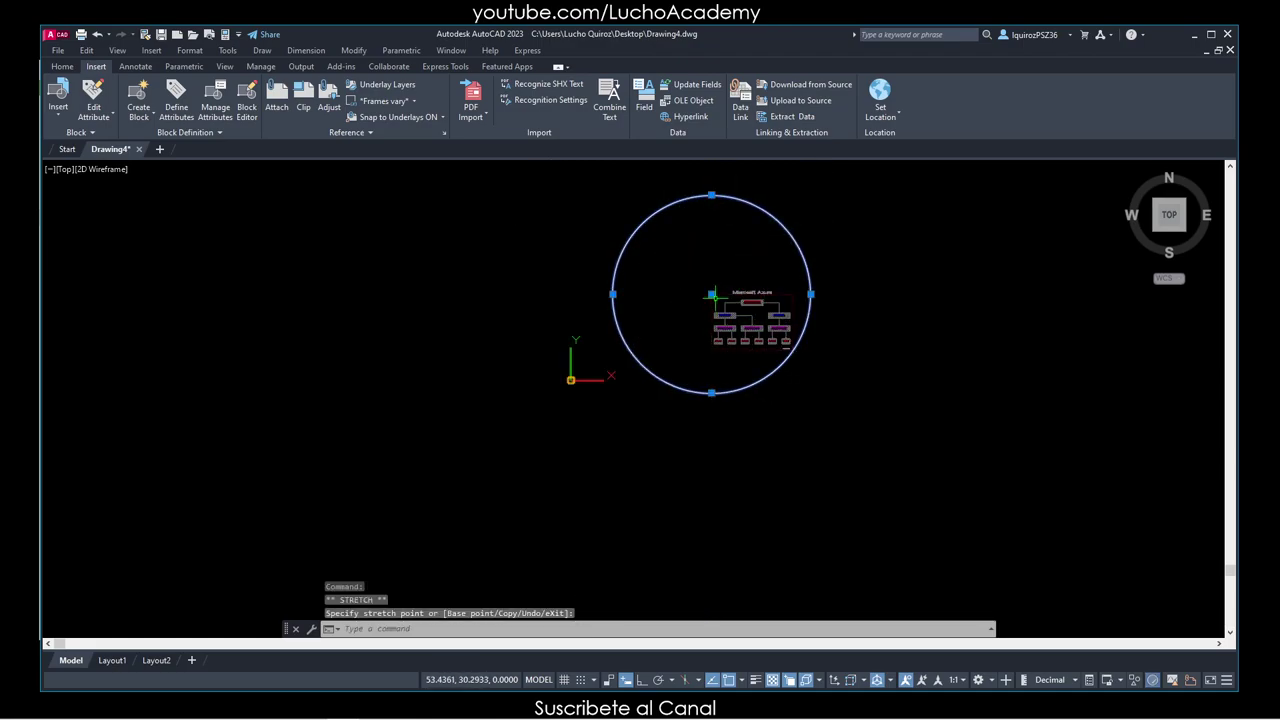
{"action": "key", "text": "Escape"}
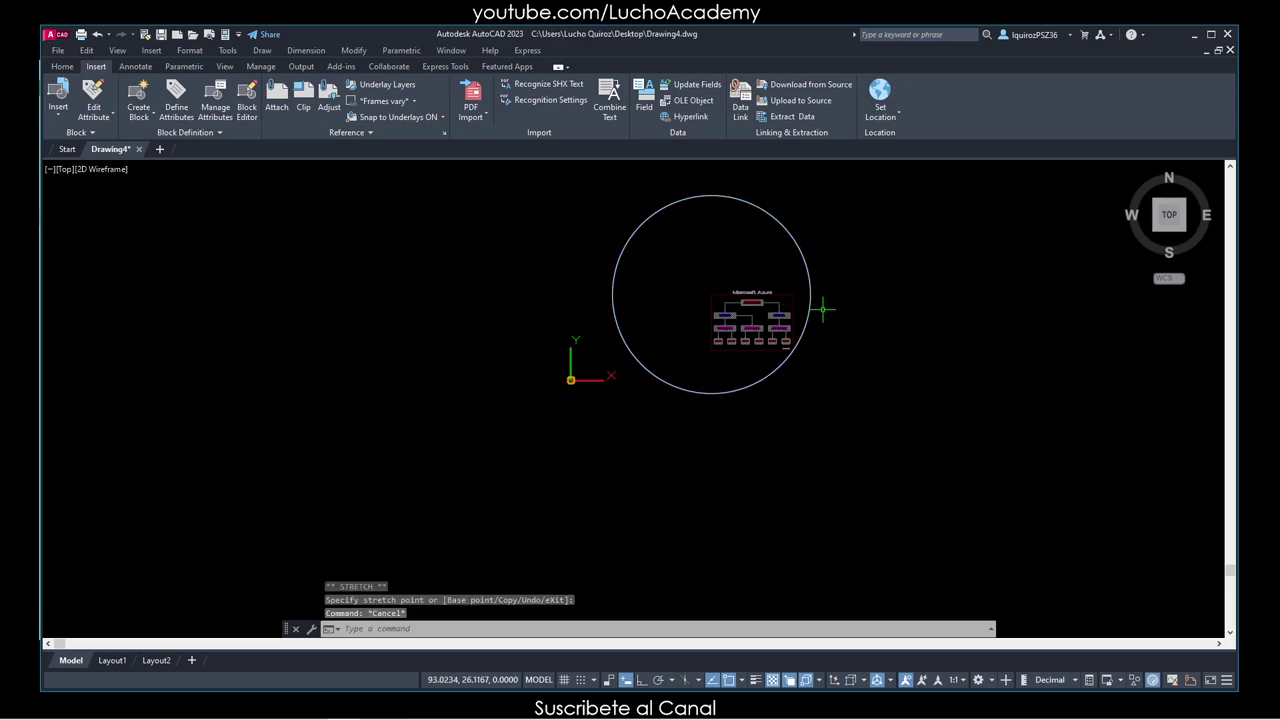
{"action": "type", "text": "e"}
{"action": "key", "text": "Return"}
{"action": "left_click", "coordinate": [801, 255]}
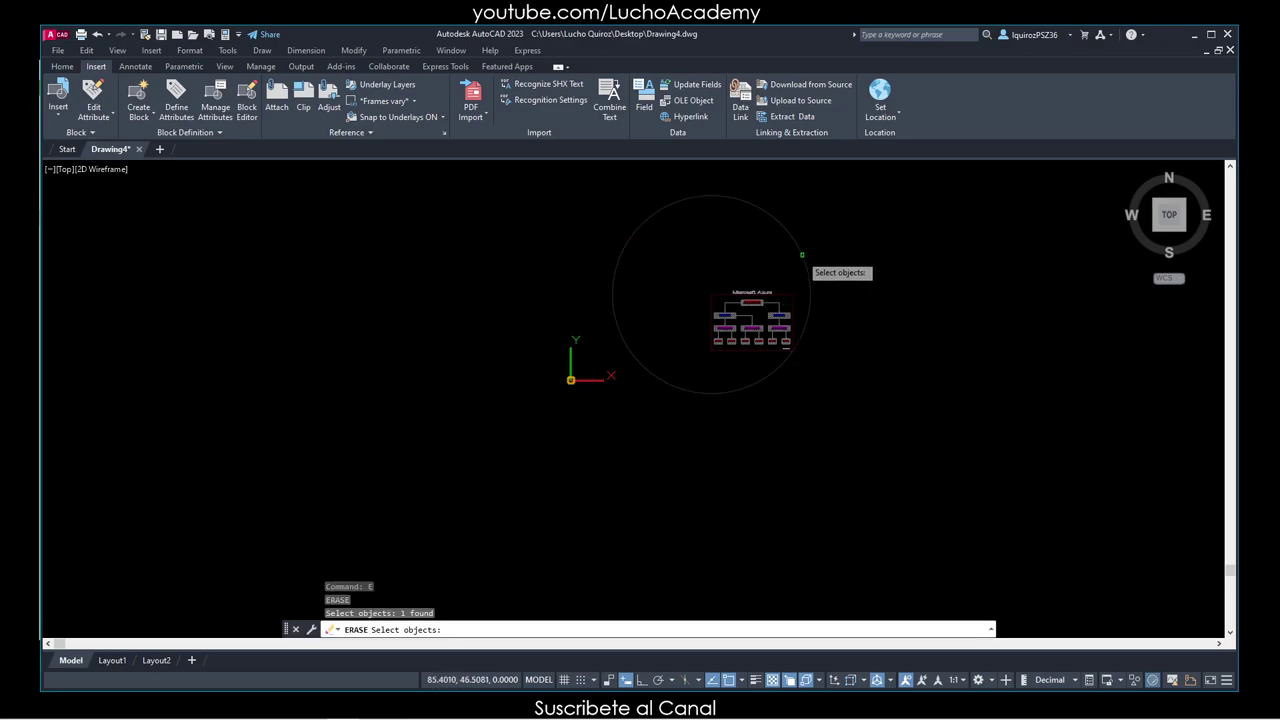
{"action": "key", "text": "Return"}
{"action": "scroll", "coordinate": [786, 297], "scroll_direction": "up", "scroll_amount": 3}
{"action": "scroll", "coordinate": [786, 297], "scroll_direction": "up", "scroll_amount": 3}
{"action": "scroll", "coordinate": [721, 377], "scroll_direction": "up", "scroll_amount": 2}
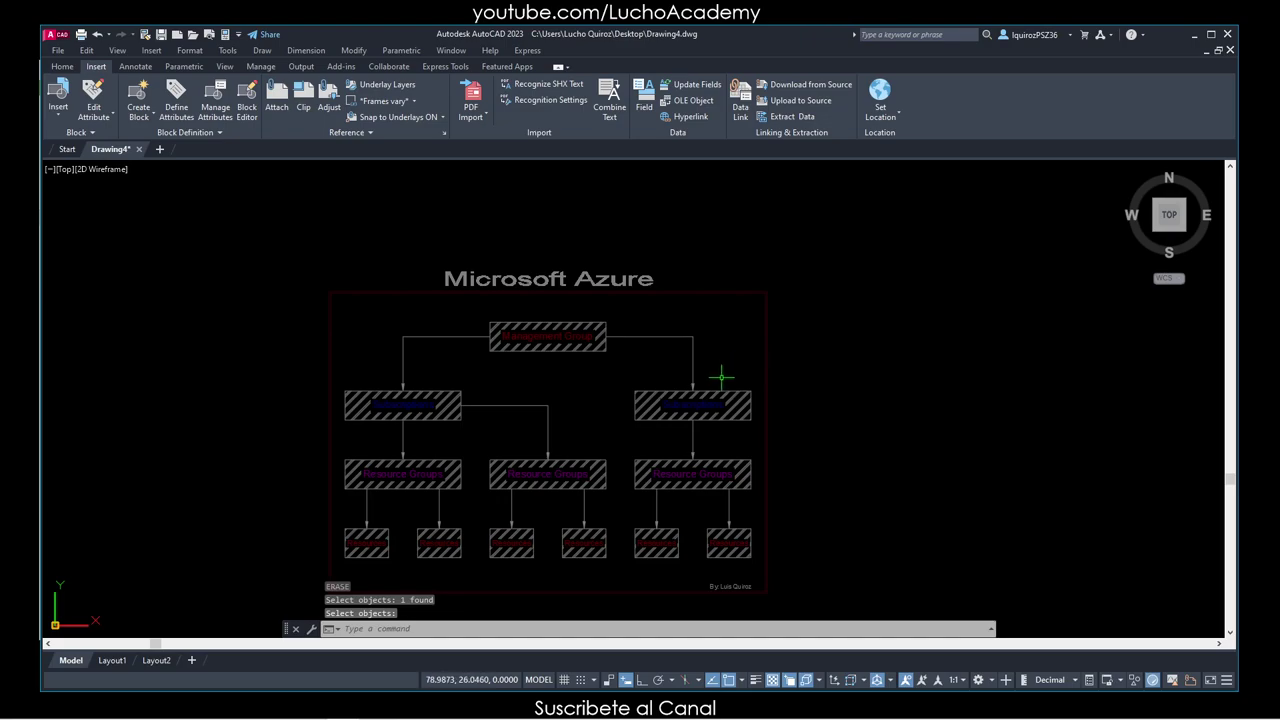
{"action": "middle_click_drag", "start_coordinate": [721, 377], "coordinate": [752, 328]}
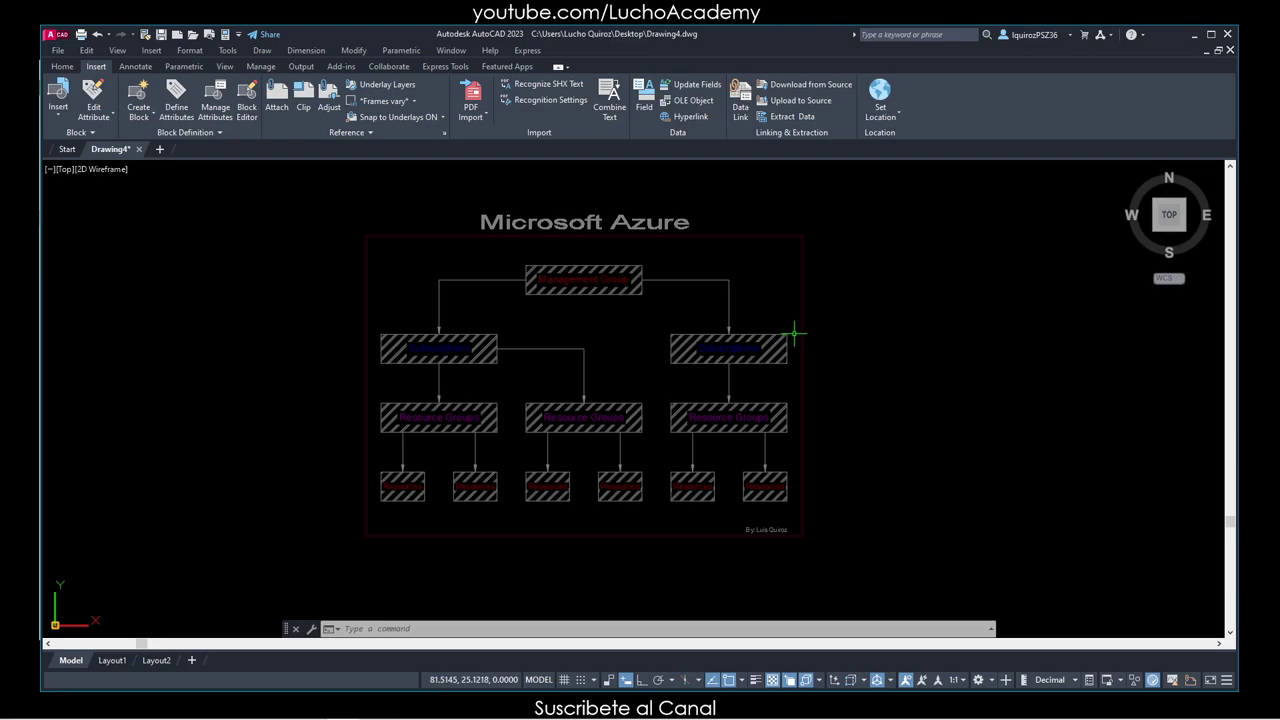
Draw two lines between opposite corners of the diagram frame to form an X.
{"action": "type", "text": "l"}
{"action": "key", "text": "Return"}
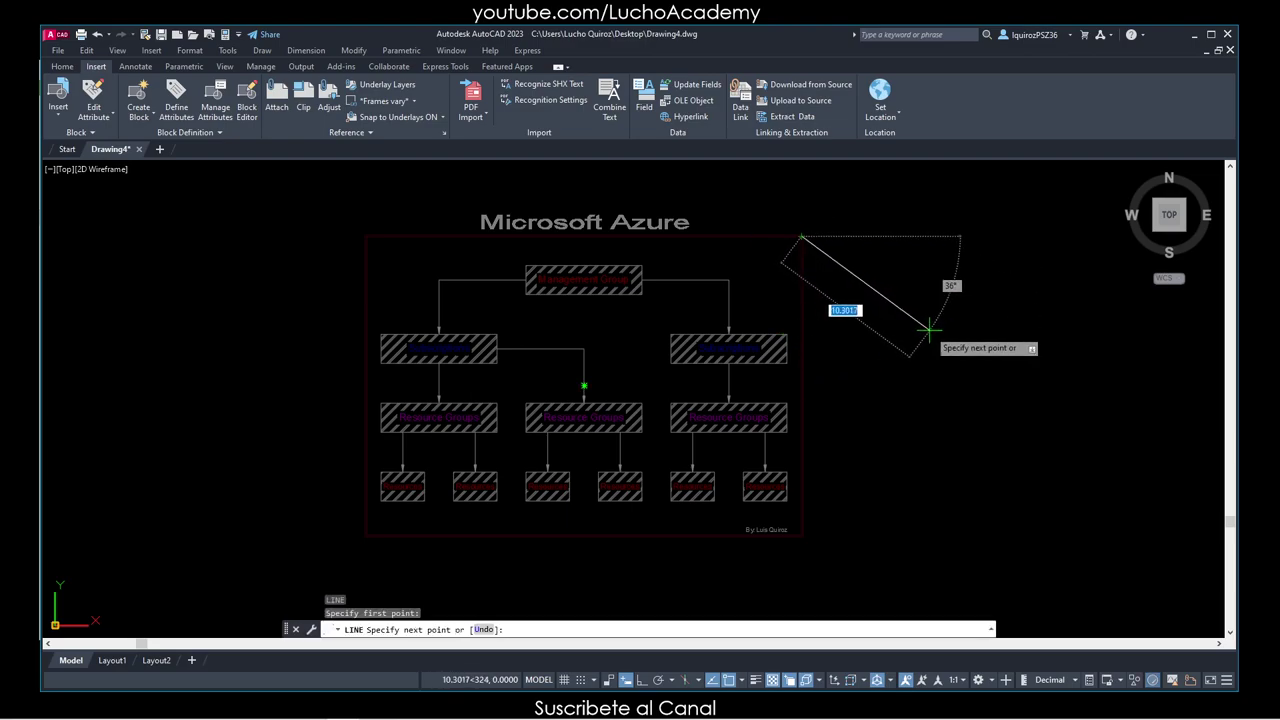
{"action": "left_click", "coordinate": [367, 534]}
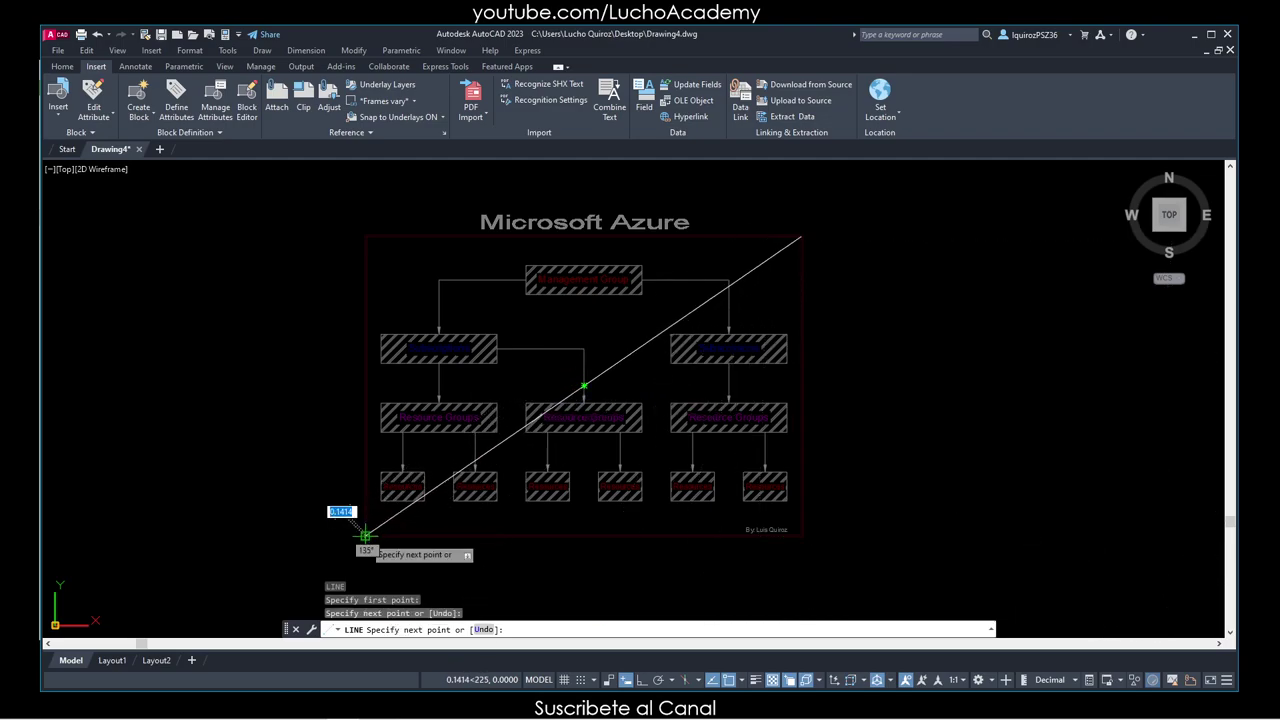
{"action": "key", "text": "Return"}
{"action": "key", "text": "Return"}
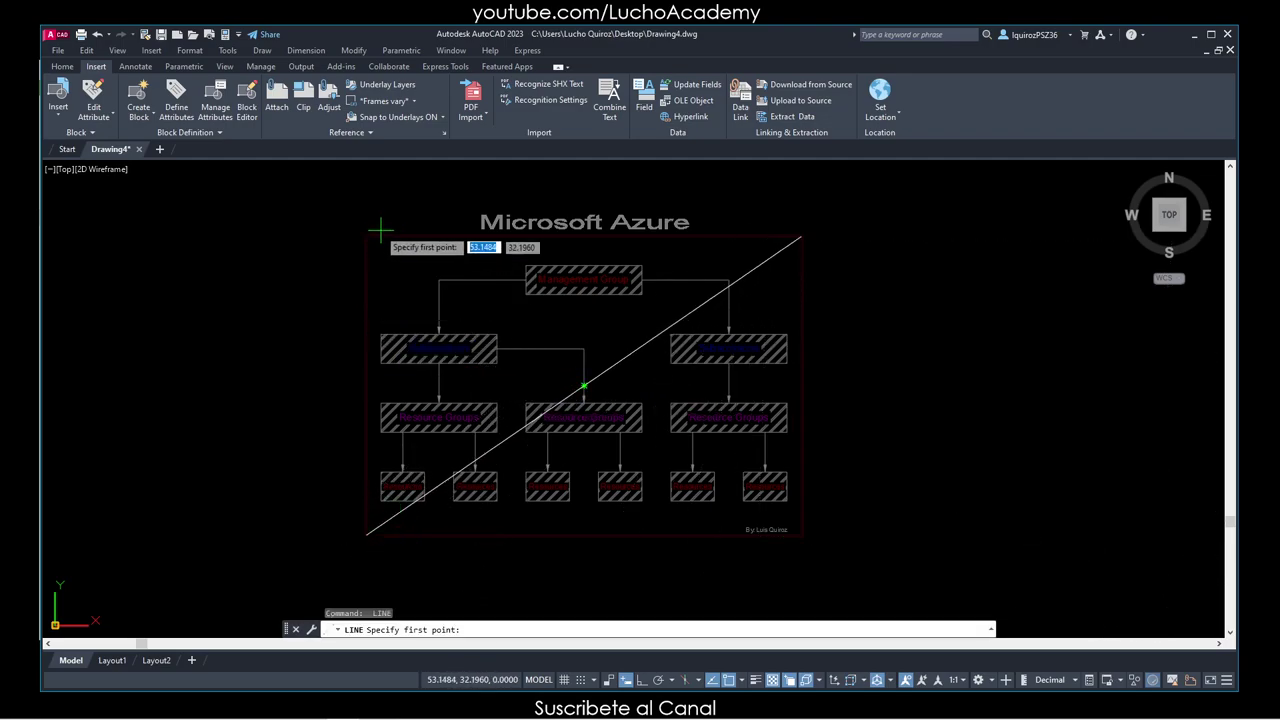
{"action": "left_click", "coordinate": [367, 237]}
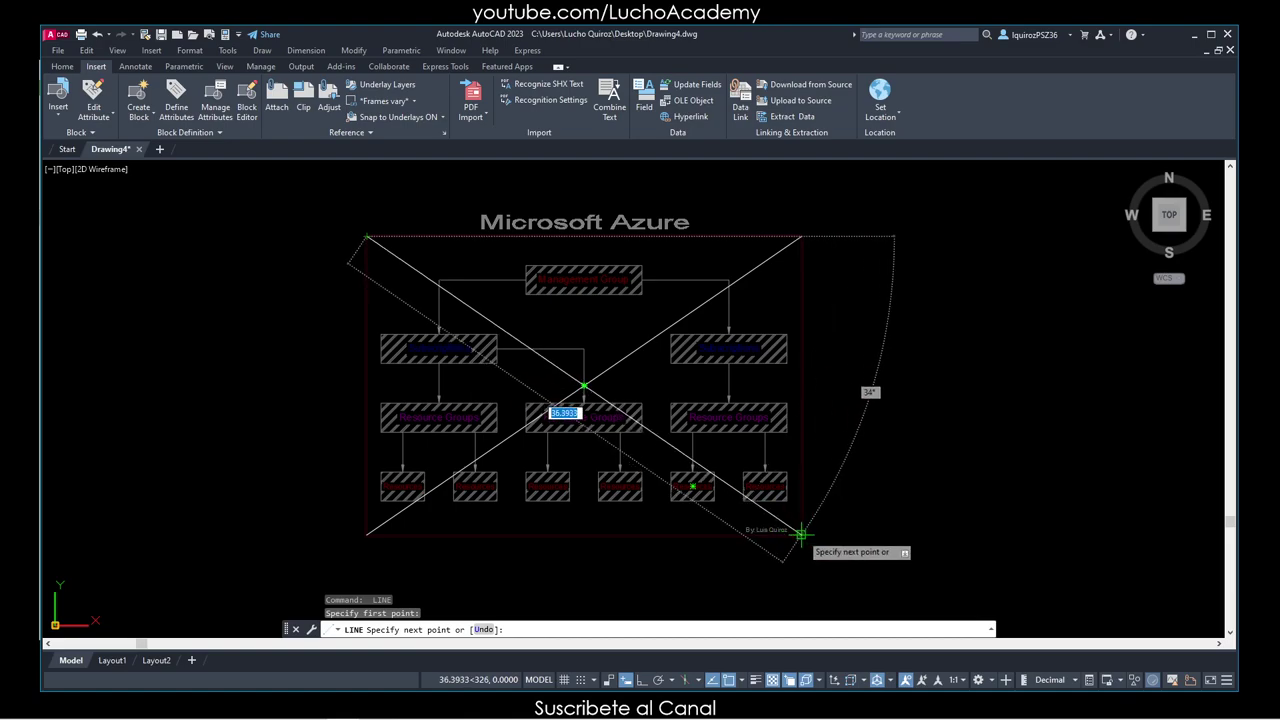
{"action": "left_click", "coordinate": [762, 512]}
{"action": "right_click", "coordinate": [806, 536]}
{"action": "left_click", "coordinate": [835, 543]}
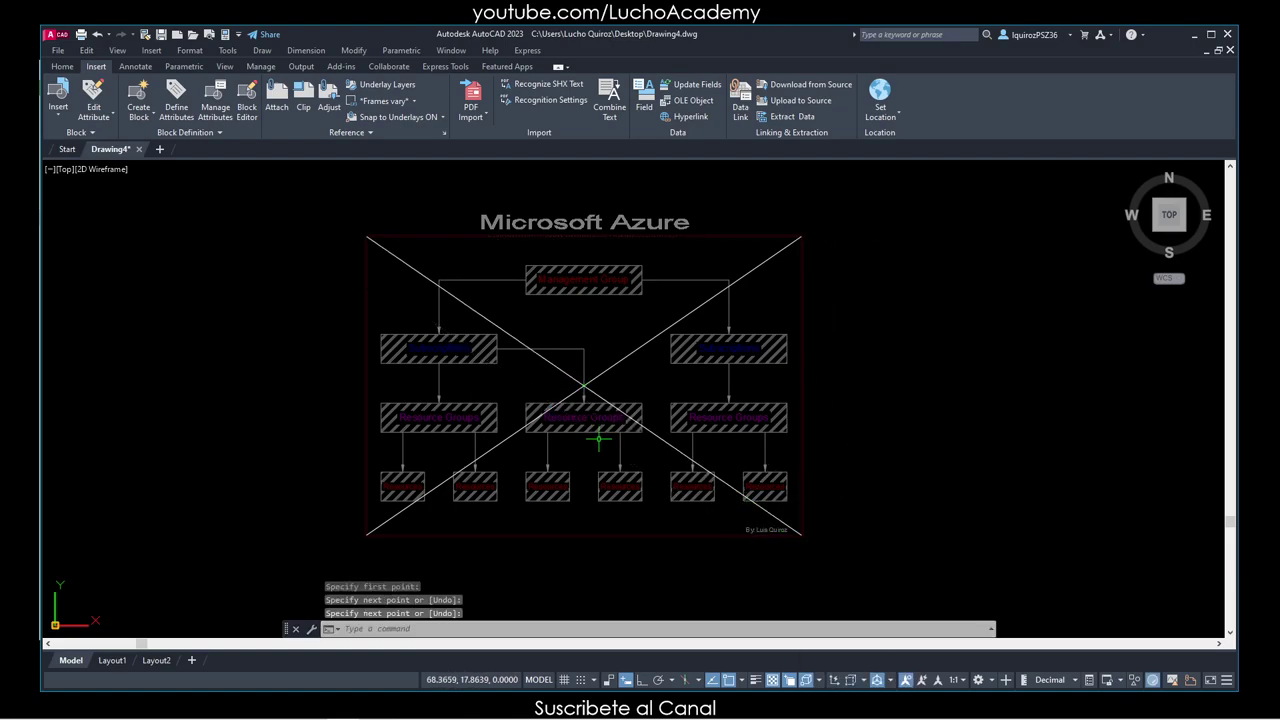
{"action": "scroll", "coordinate": [578, 438], "scroll_direction": "up", "scroll_amount": 3}
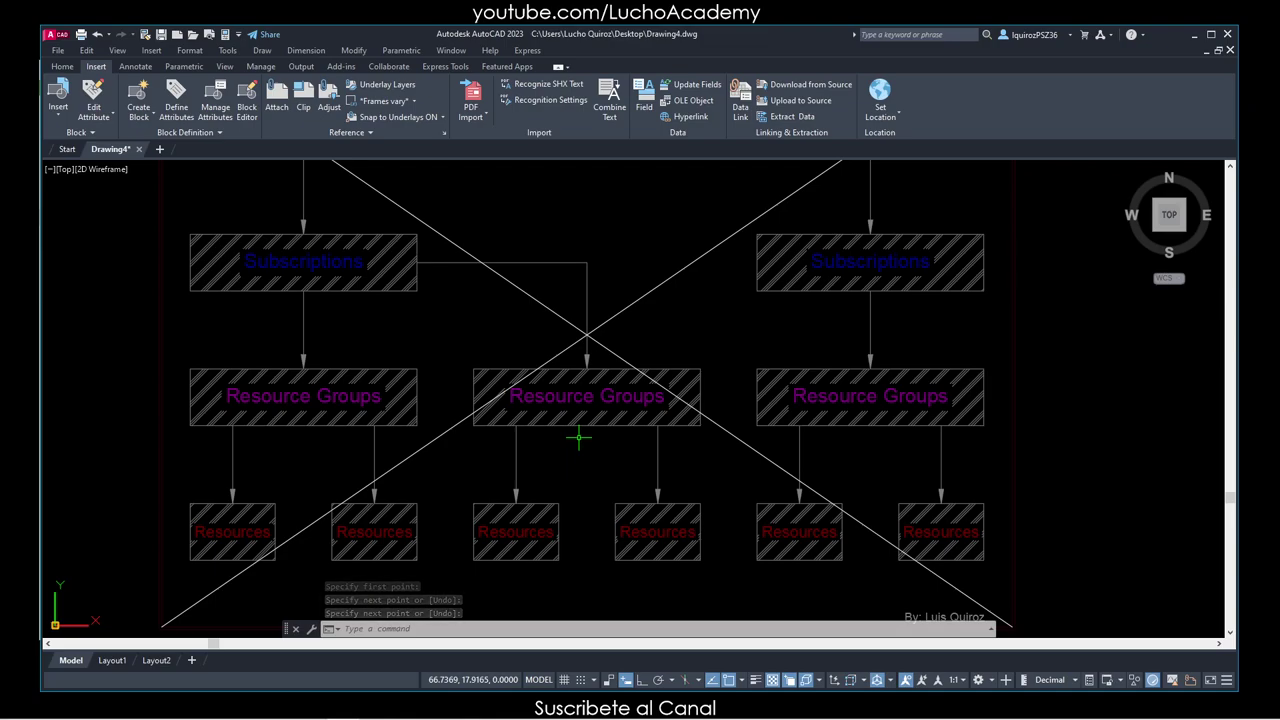
{"action": "scroll", "coordinate": [592, 426], "scroll_direction": "down", "scroll_amount": 3}
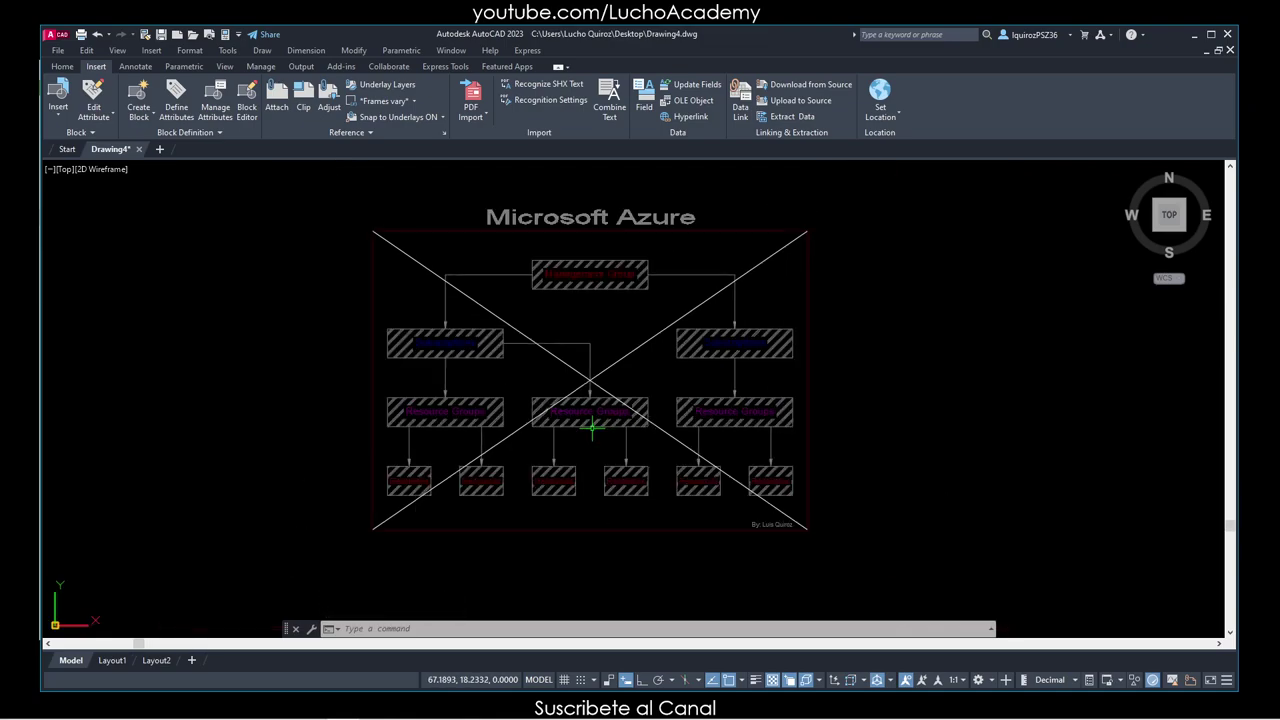
{"action": "type", "text": "e"}
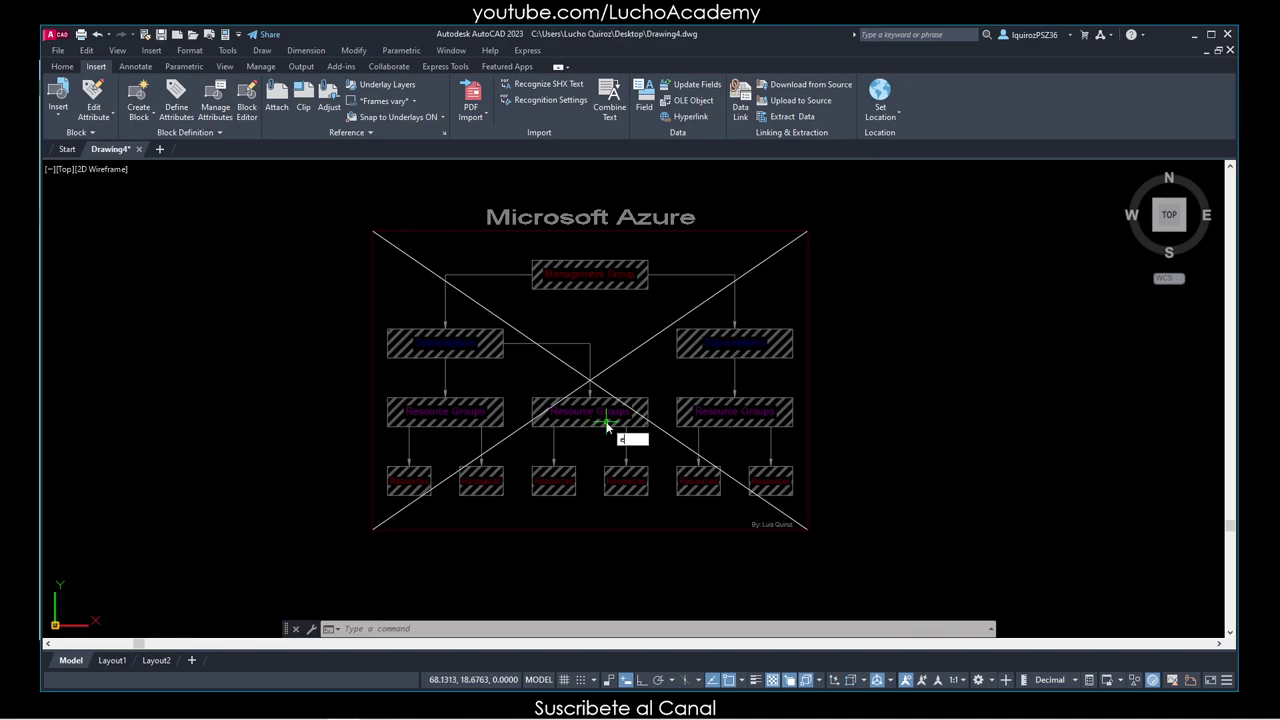
{"action": "key", "text": "Return"}
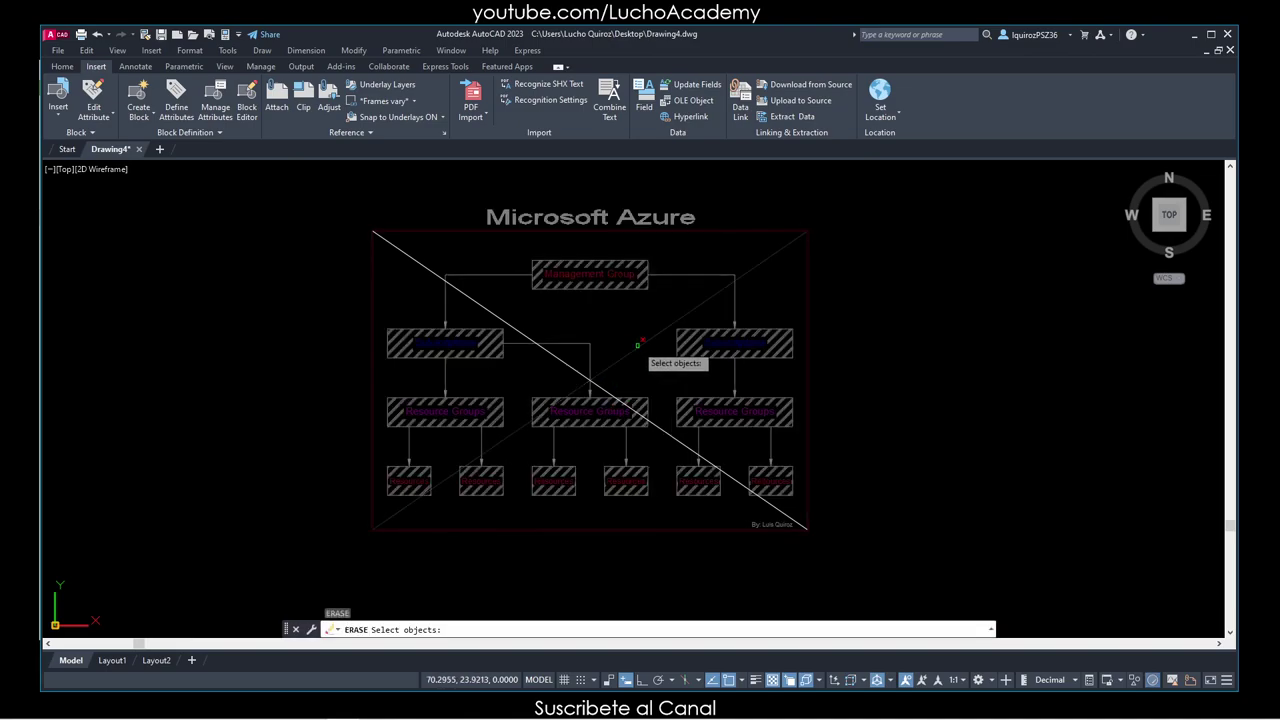
Select both diagonal lines and shift the view slightly right, then clear the selection.
{"action": "key", "text": "Escape"}
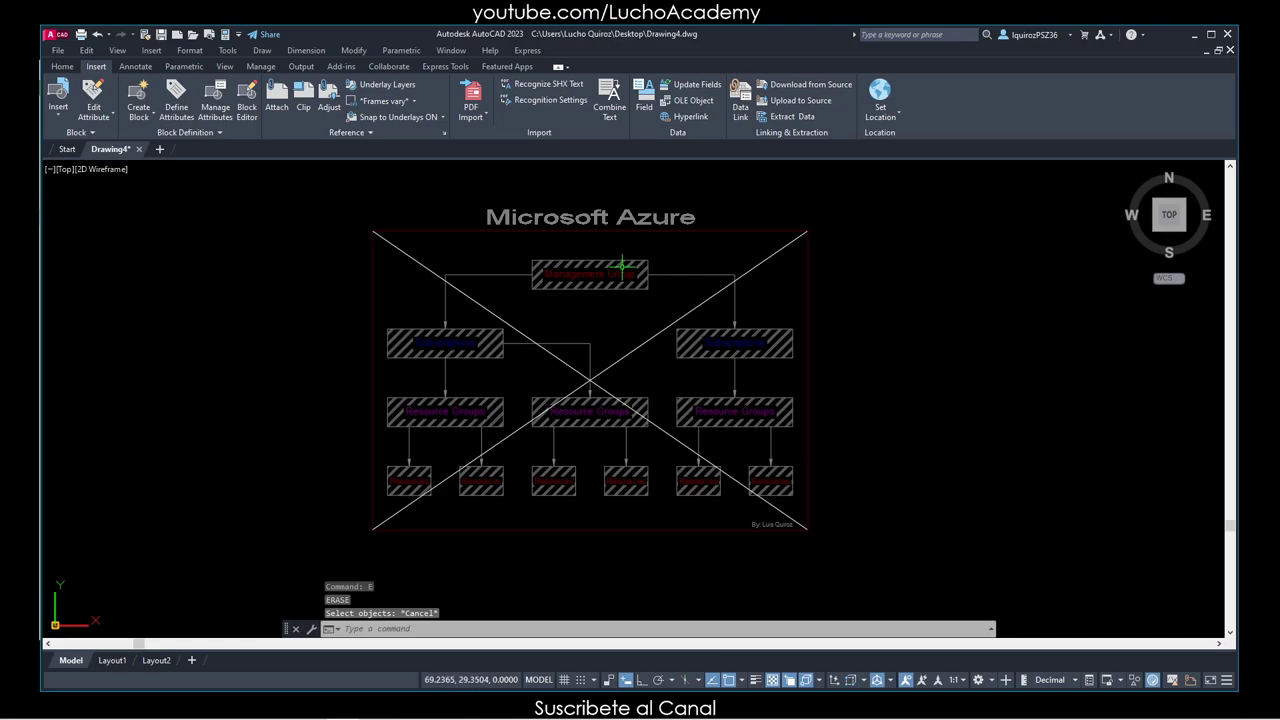
{"action": "left_click", "coordinate": [771, 254]}
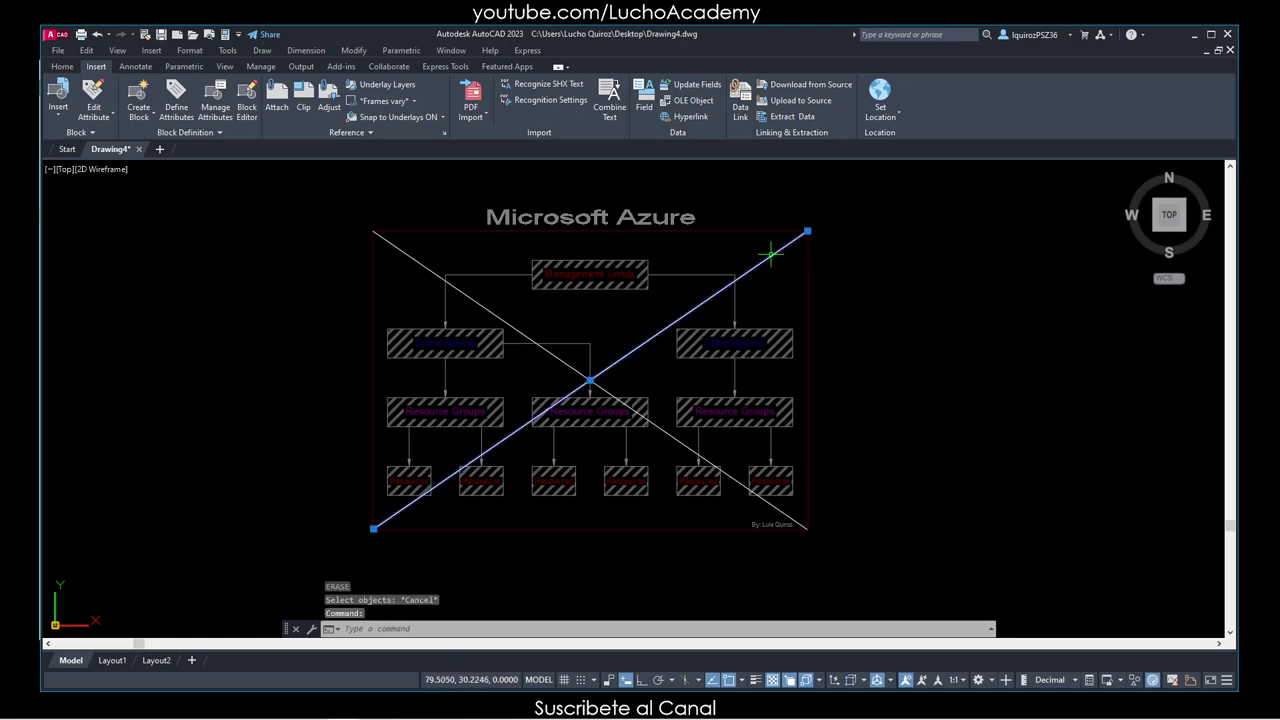
{"action": "left_click", "coordinate": [415, 260]}
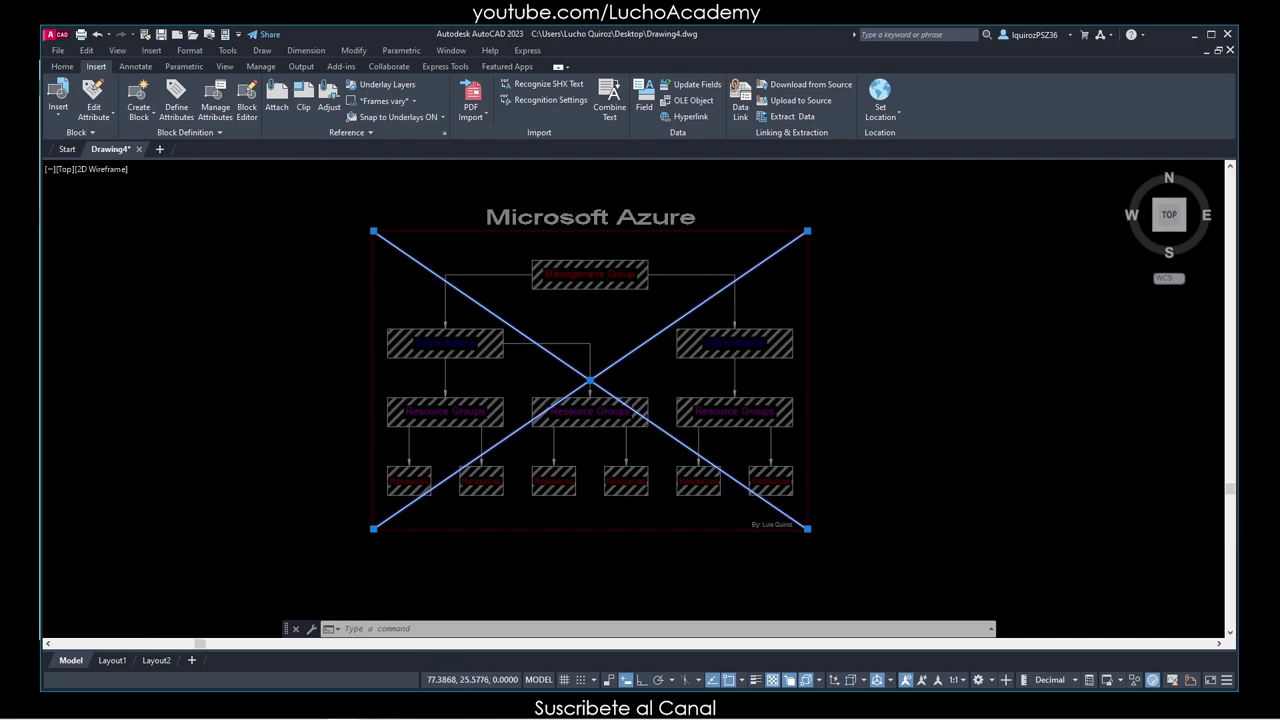
{"action": "scroll", "coordinate": [734, 324], "scroll_direction": "up", "scroll_amount": 3}
{"action": "scroll", "coordinate": [718, 330], "scroll_direction": "down", "scroll_amount": 3}
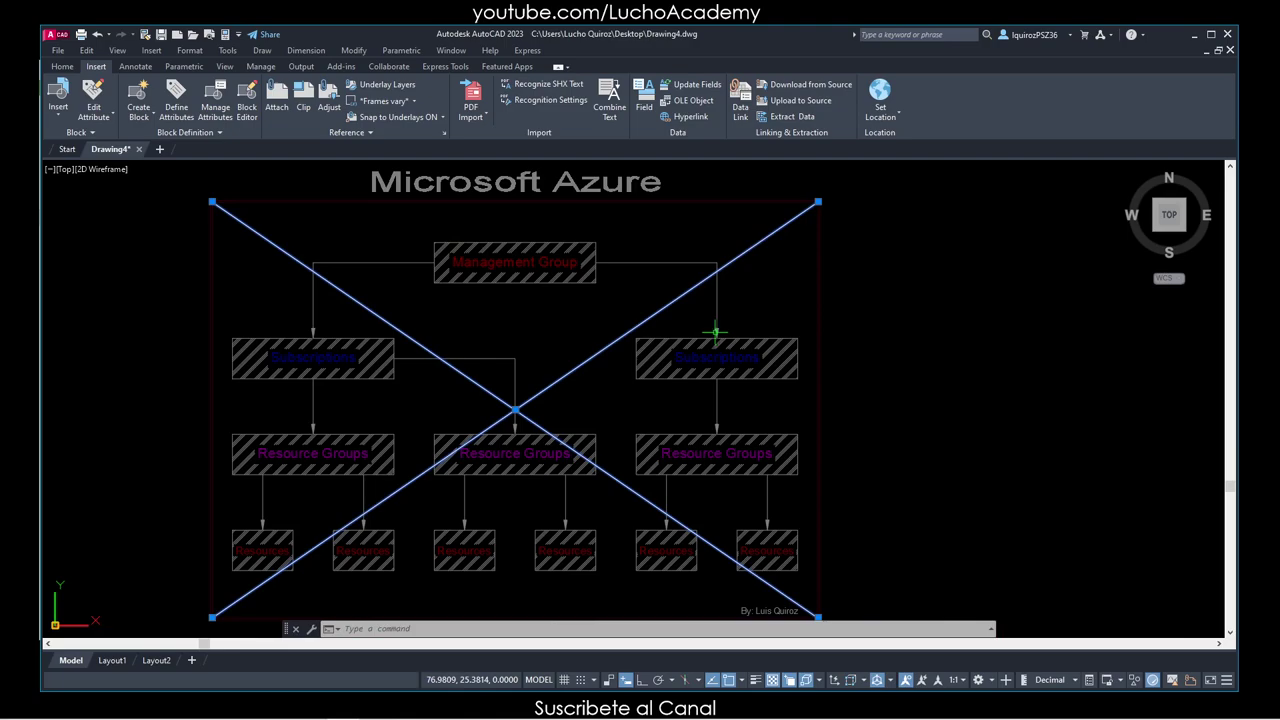
{"action": "middle_click_drag", "start_coordinate": [649, 330], "coordinate": [717, 333]}
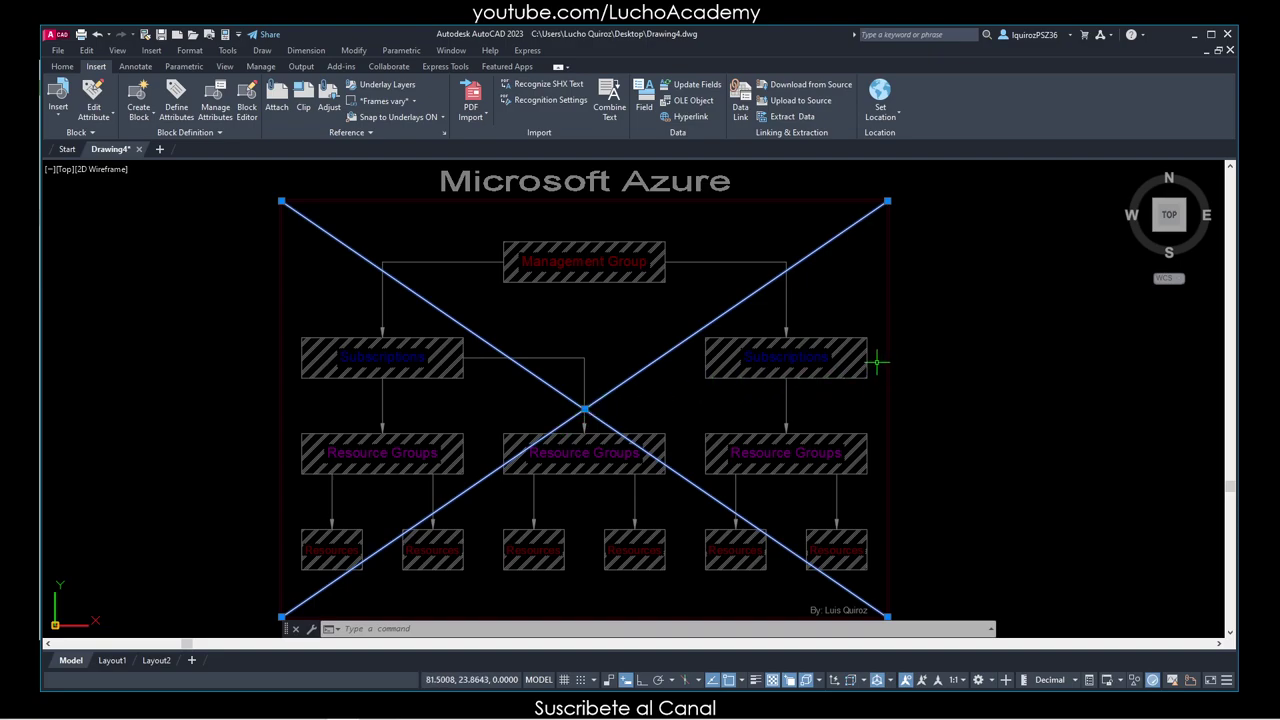
{"action": "key", "text": "Escape"}
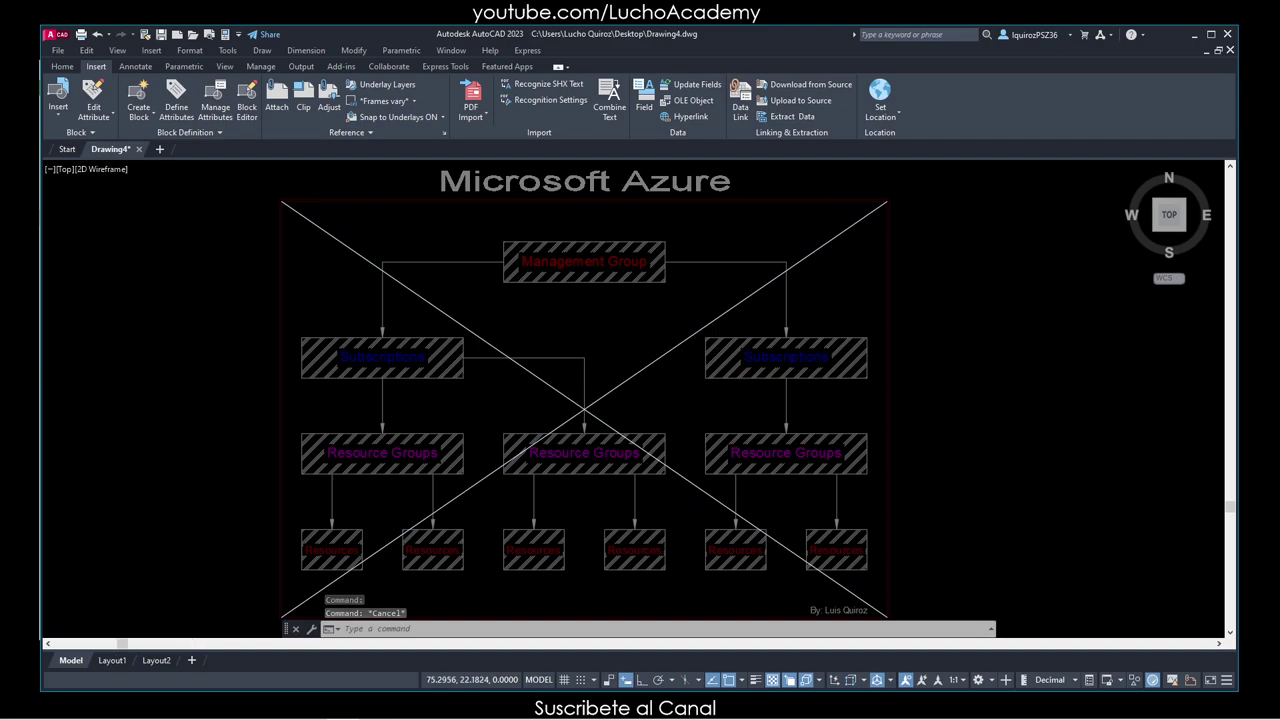
Erase both diagonal lines with the E command.
{"action": "scroll", "coordinate": [750, 400], "scroll_direction": "down", "scroll_amount": 1}
{"action": "type", "text": "e"}
{"action": "key", "text": "Return"}
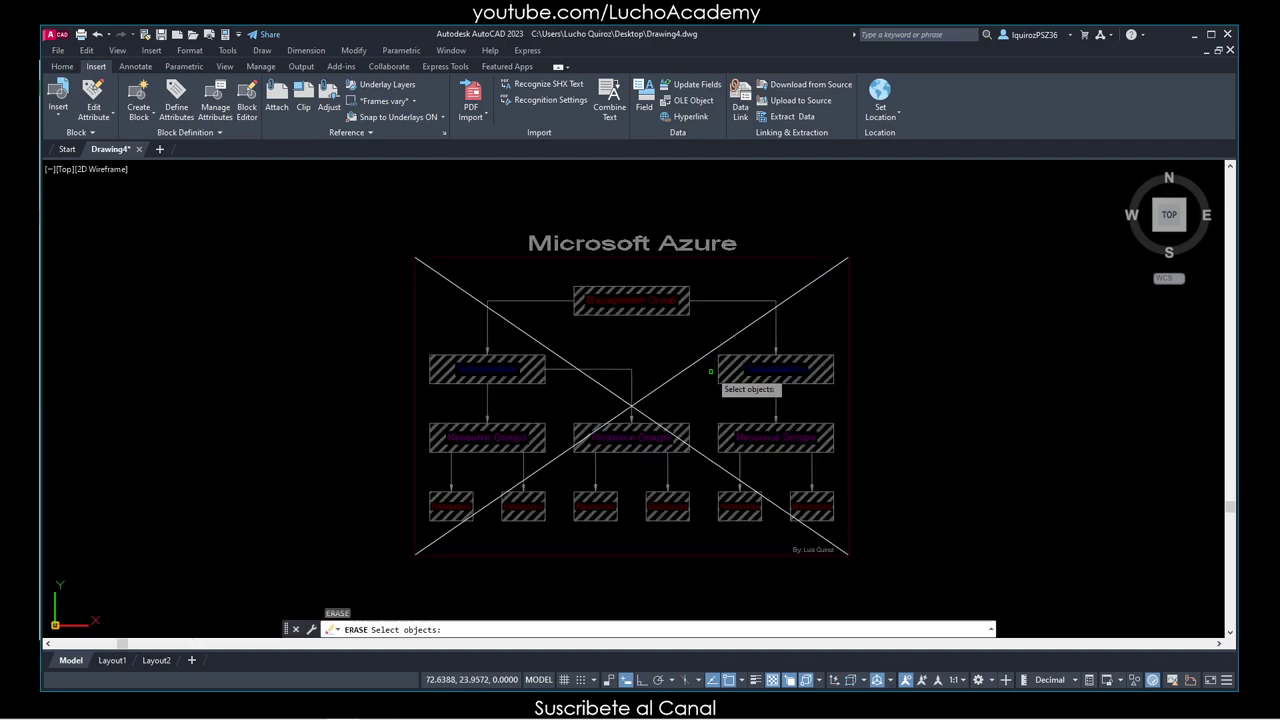
{"action": "left_click", "coordinate": [686, 374]}
{"action": "left_click", "coordinate": [616, 390]}
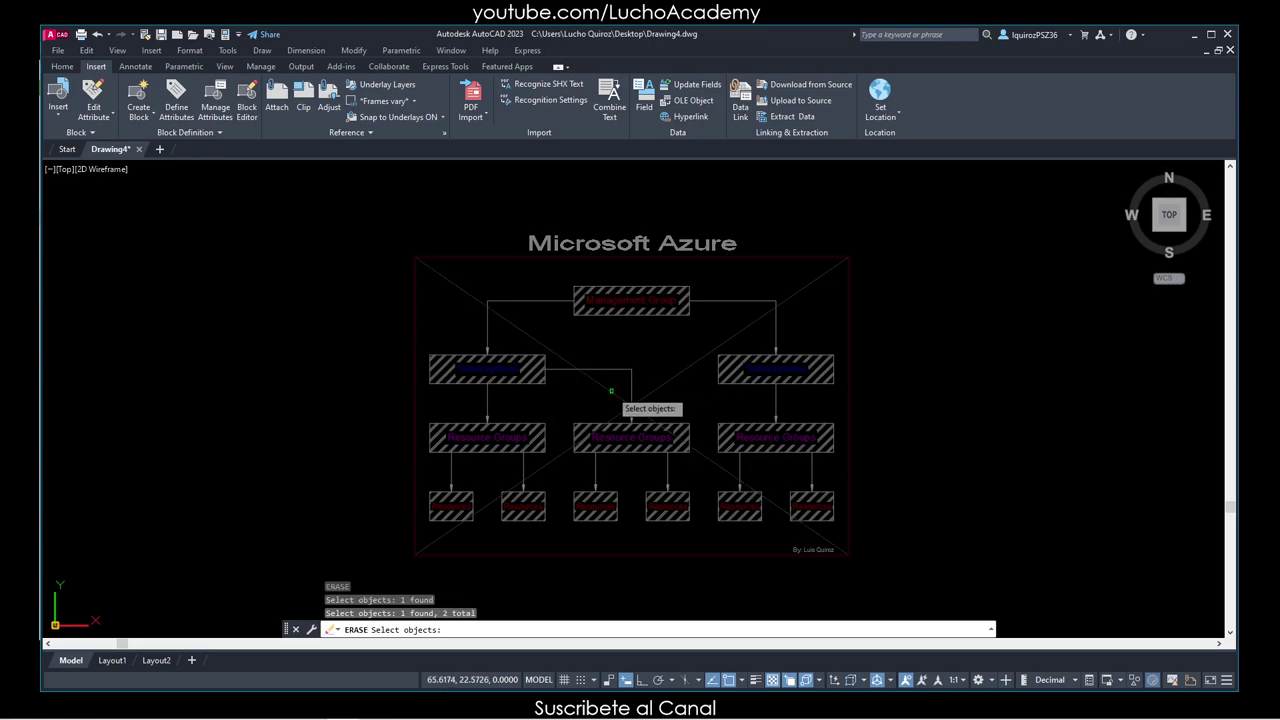
{"action": "key", "text": "Return"}
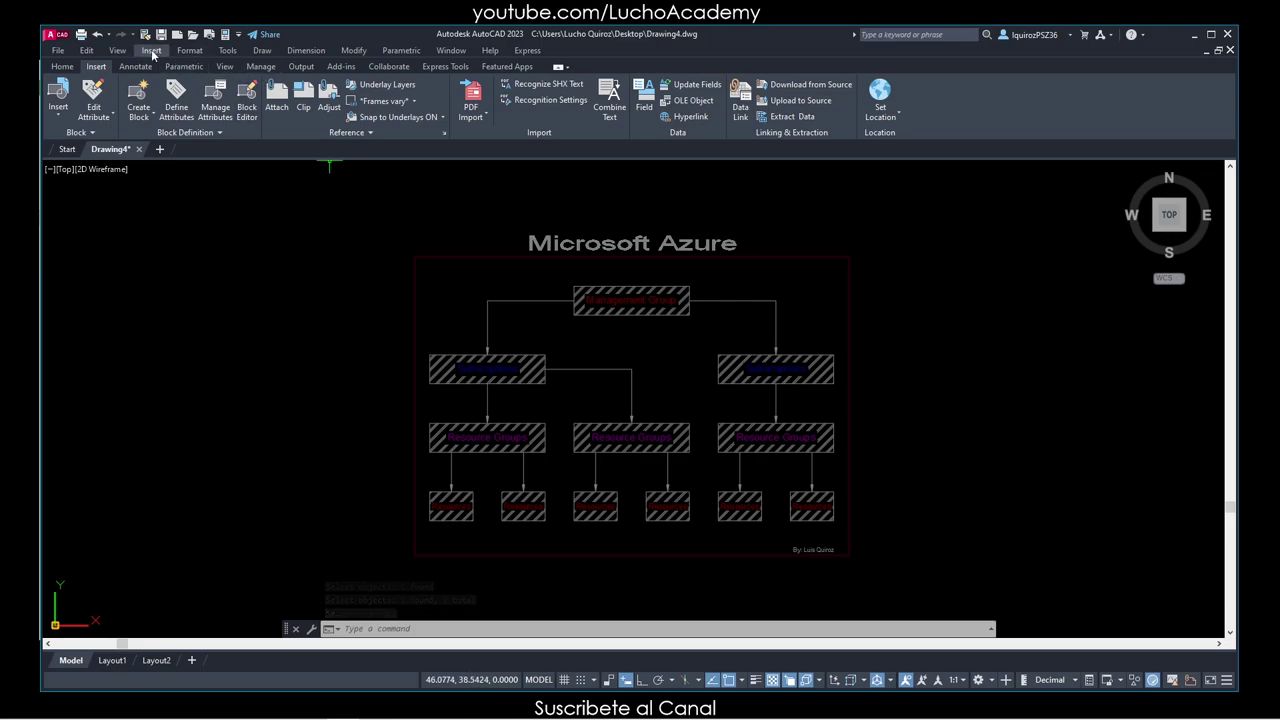
Open External References from the Insert menu.
{"action": "left_click", "coordinate": [151, 51]}
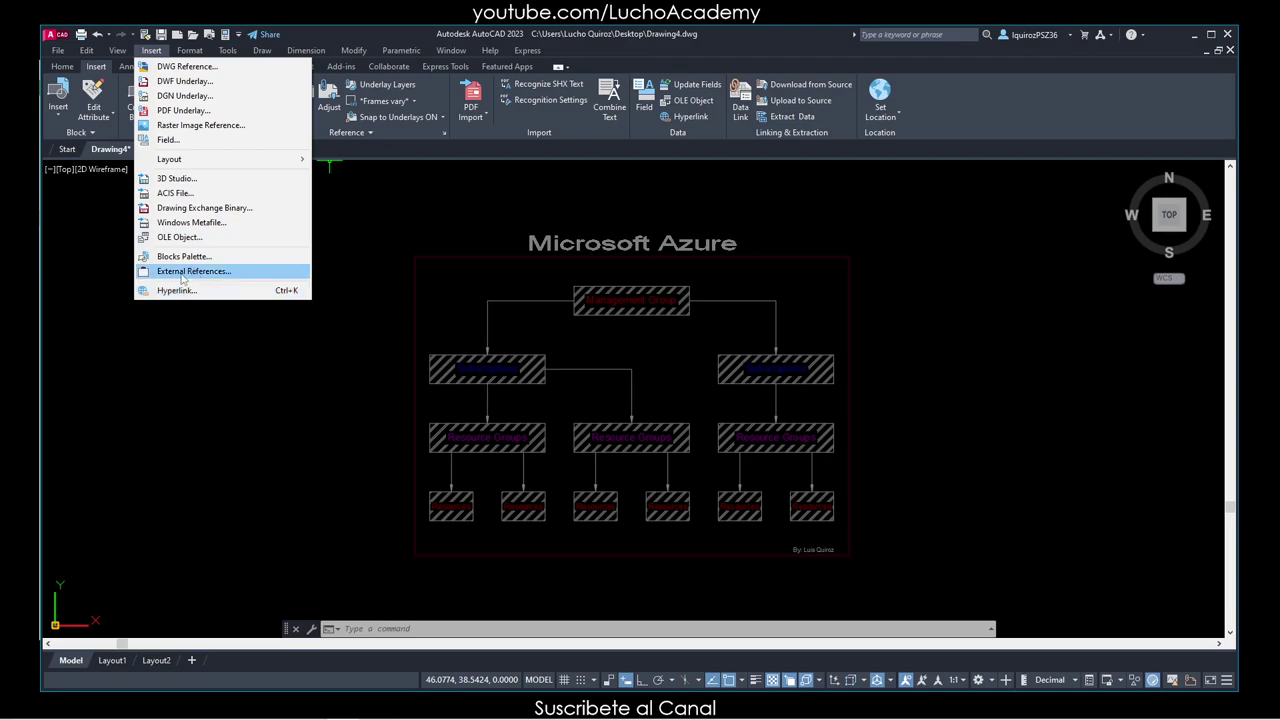
{"action": "left_click", "coordinate": [194, 271]}
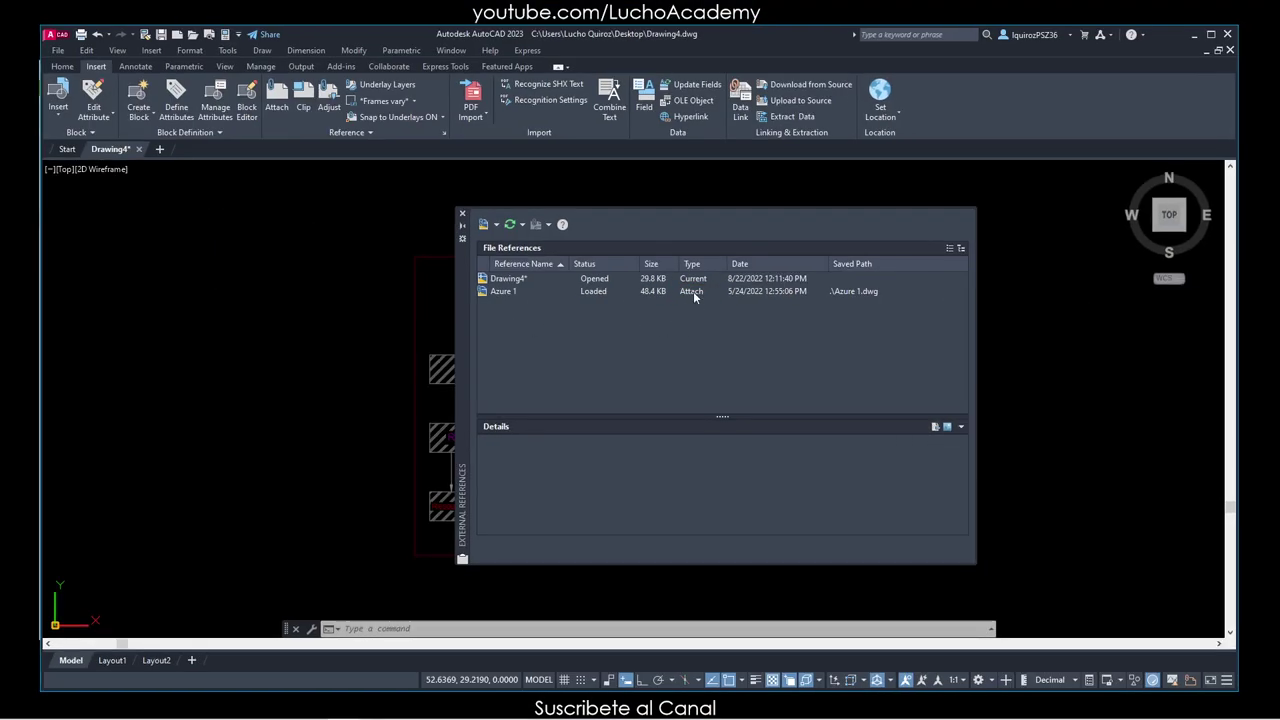
{"action": "left_click", "coordinate": [692, 291]}
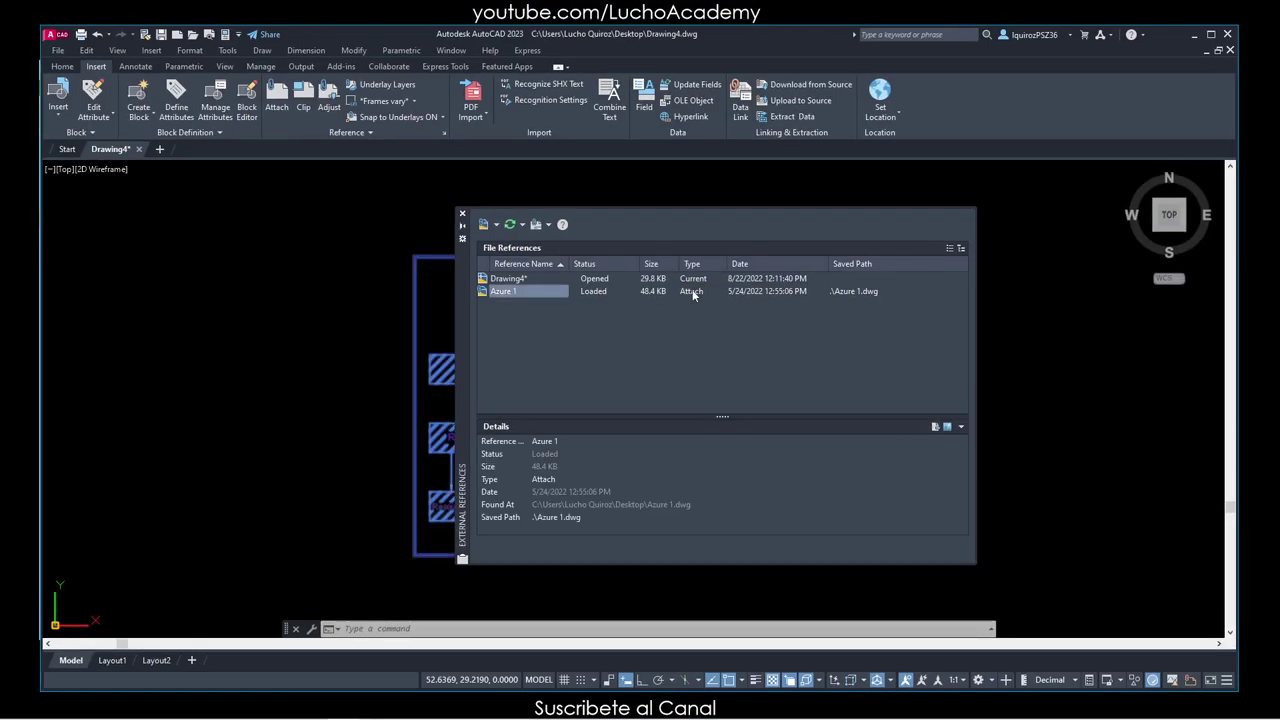
{"action": "right_click", "coordinate": [563, 292]}
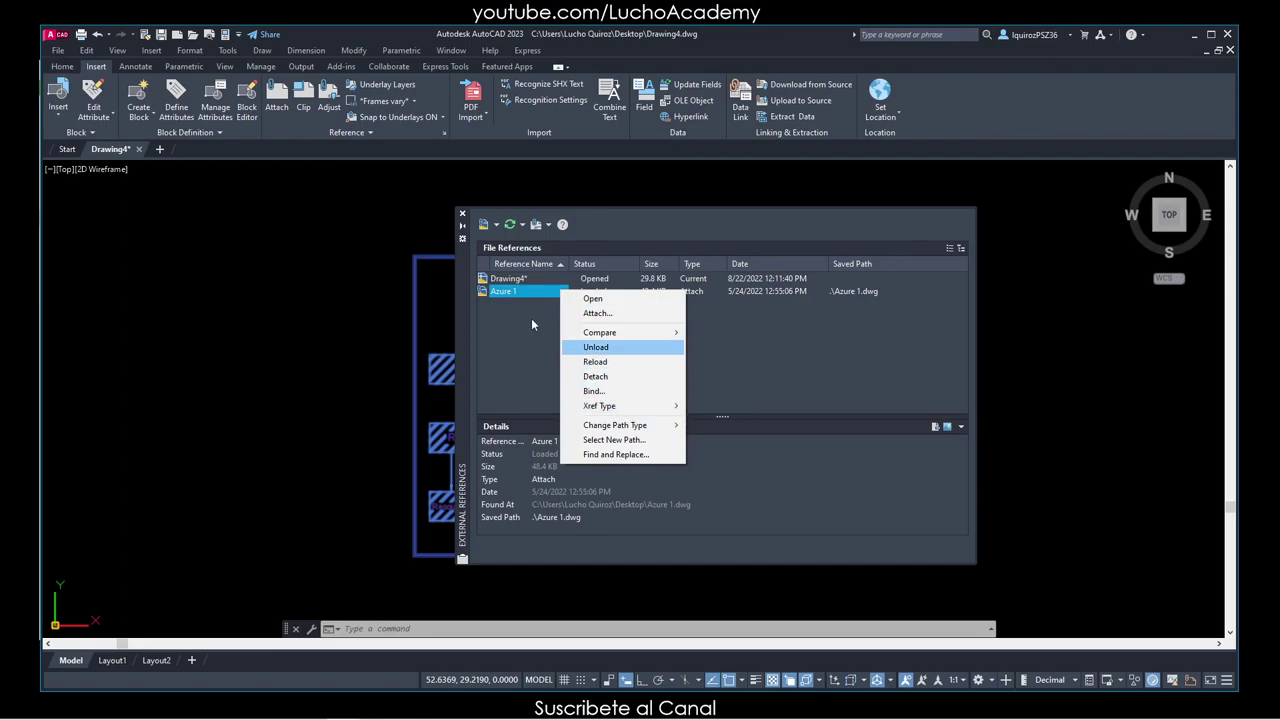
{"action": "left_click", "coordinate": [531, 320]}
{"action": "left_click", "coordinate": [532, 321]}
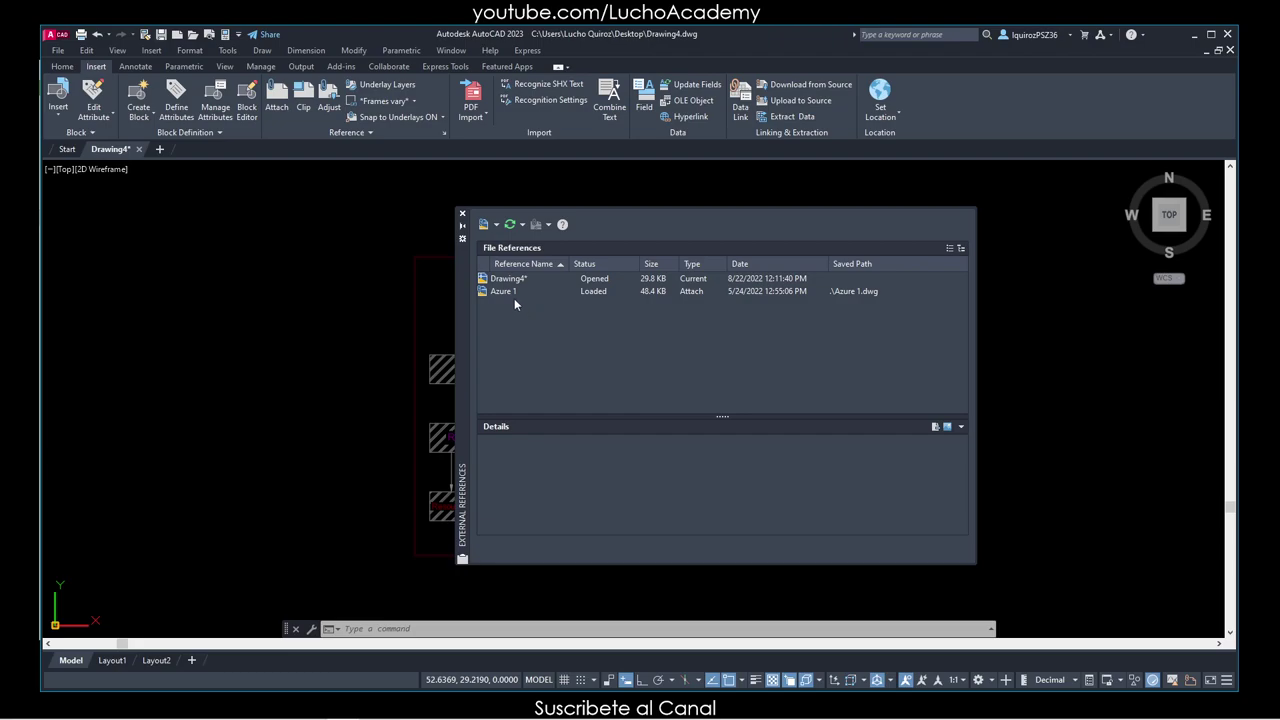
{"action": "left_click", "coordinate": [505, 291]}
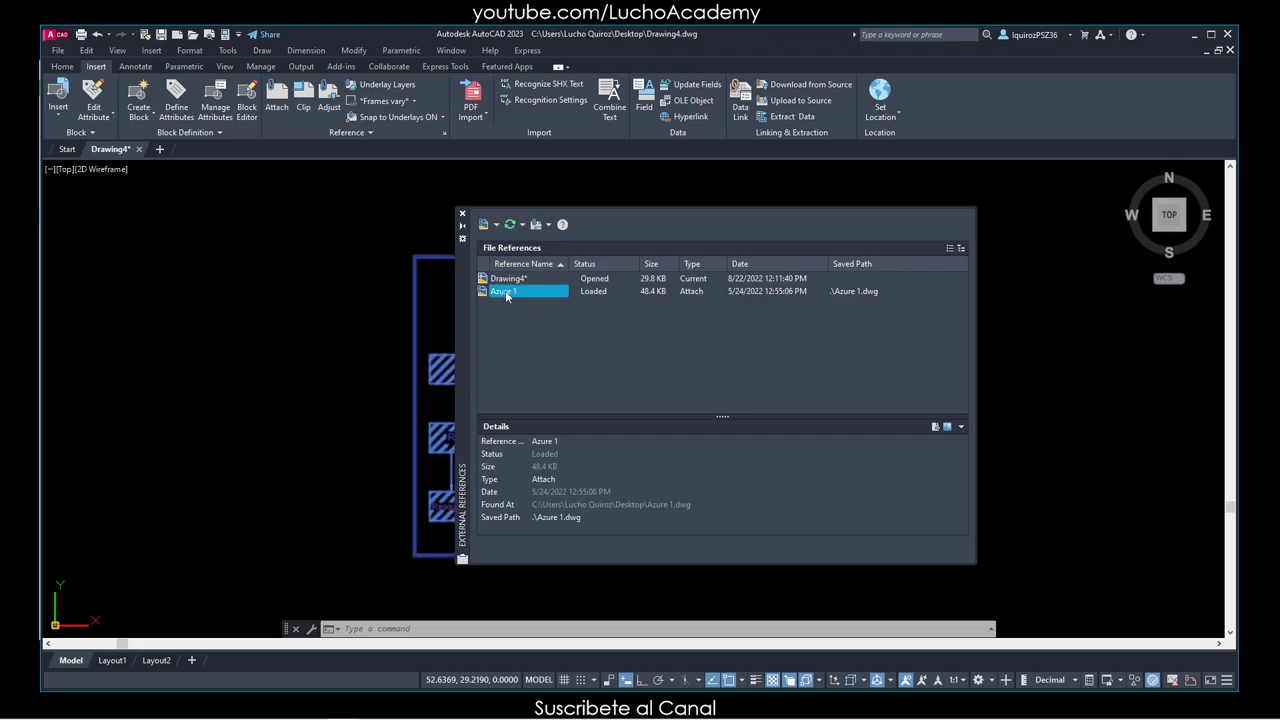
{"action": "mouse_move", "coordinate": [533, 292]}
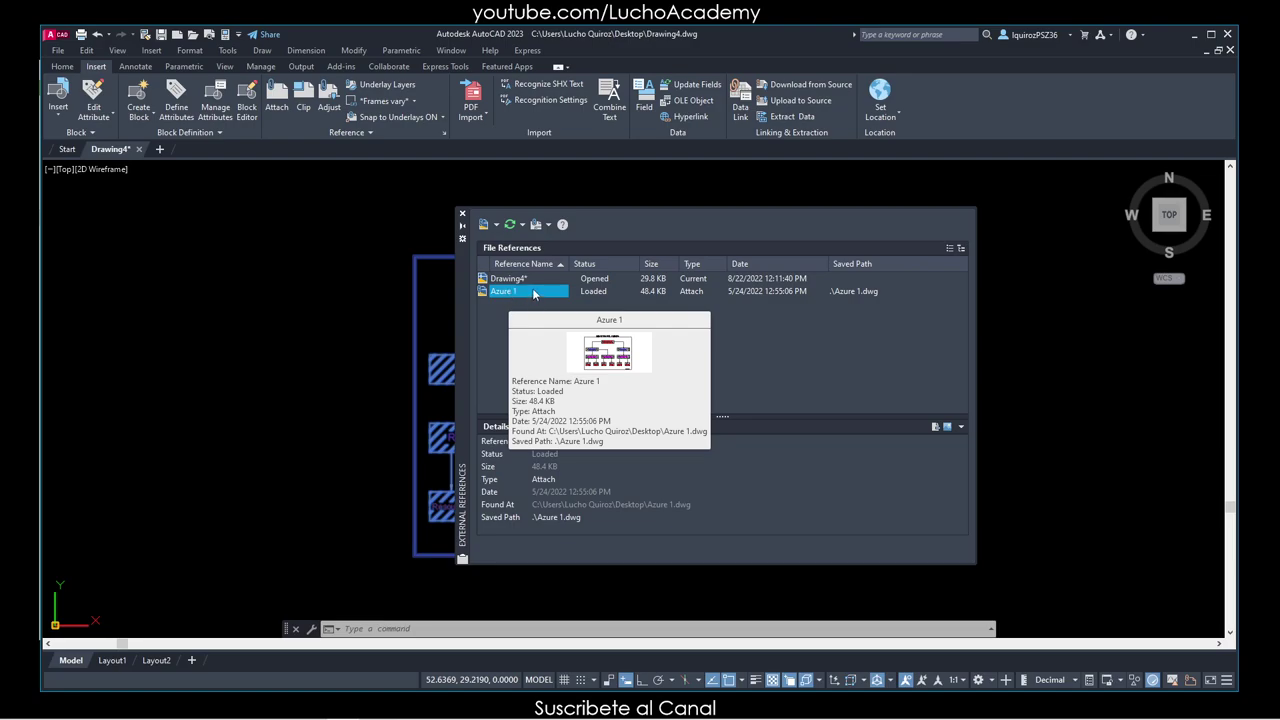
{"action": "right_click", "coordinate": [533, 291]}
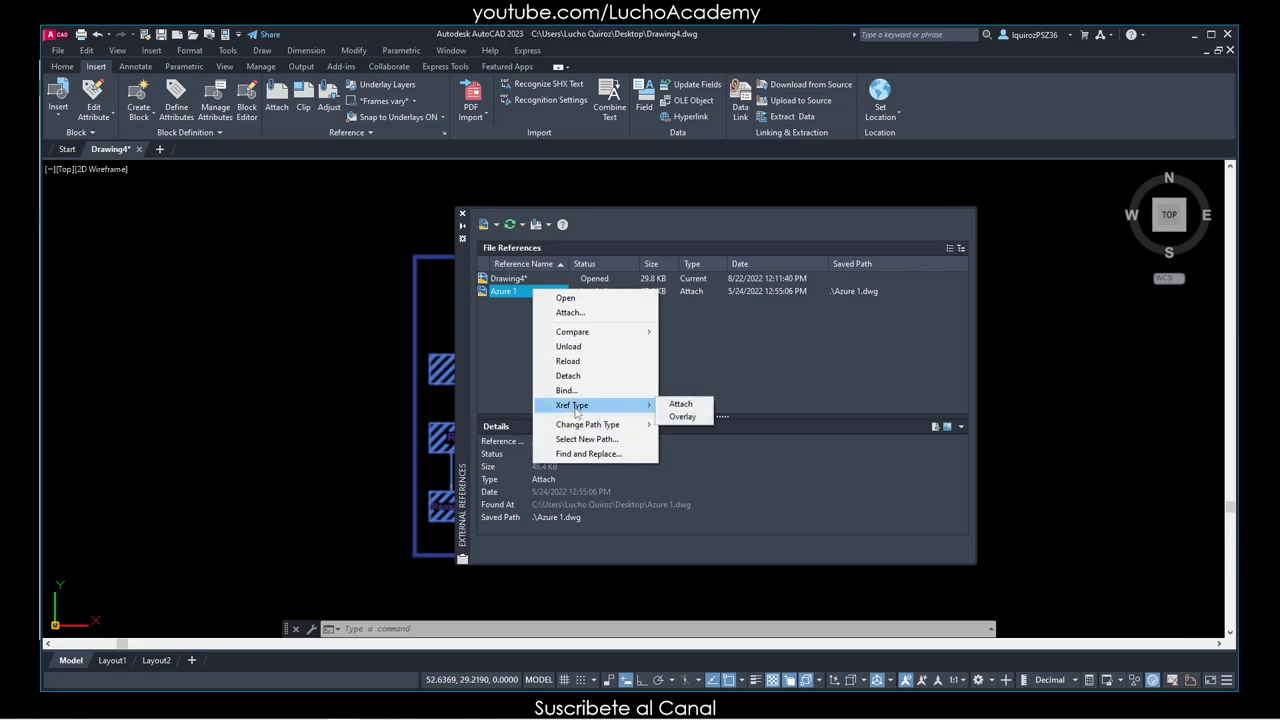
{"action": "mouse_move", "coordinate": [570, 403]}
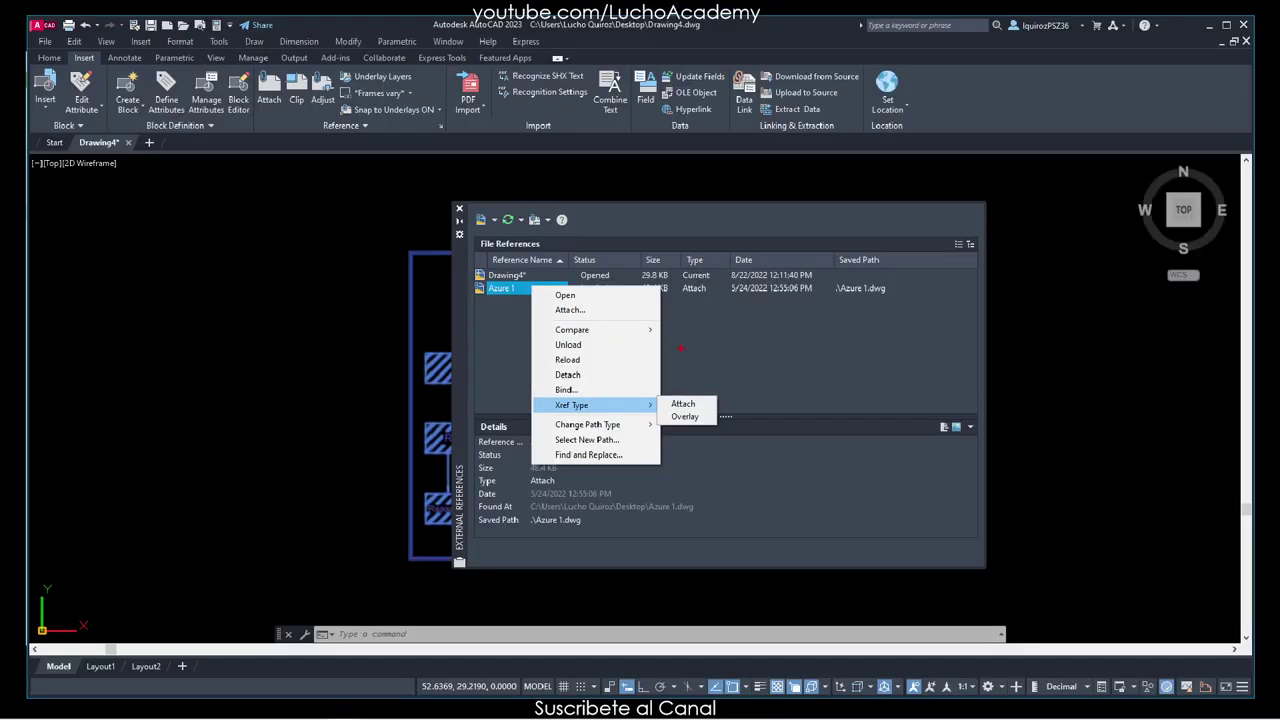
Check Azure 1's path type options without changing them, then show the Attach file-type list.
{"action": "left_click", "coordinate": [612, 415]}
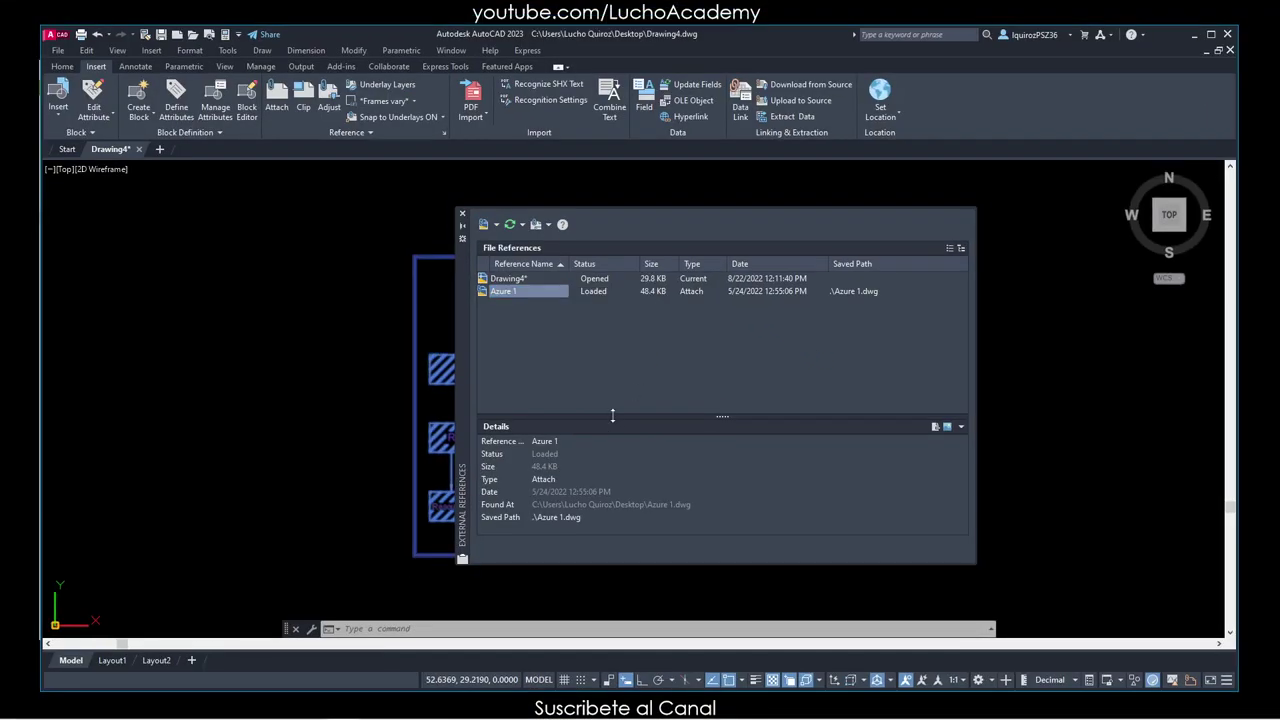
{"action": "right_click", "coordinate": [546, 292]}
{"action": "mouse_move", "coordinate": [601, 428]}
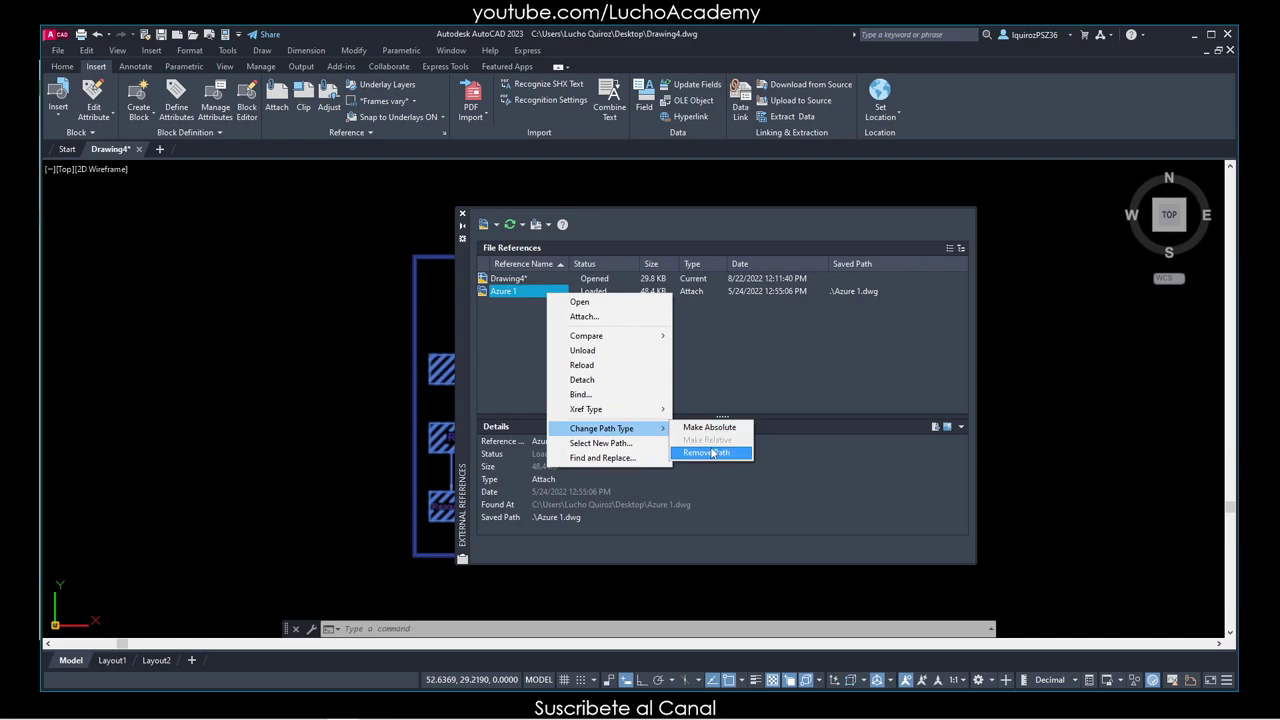
{"action": "left_click", "coordinate": [712, 348]}
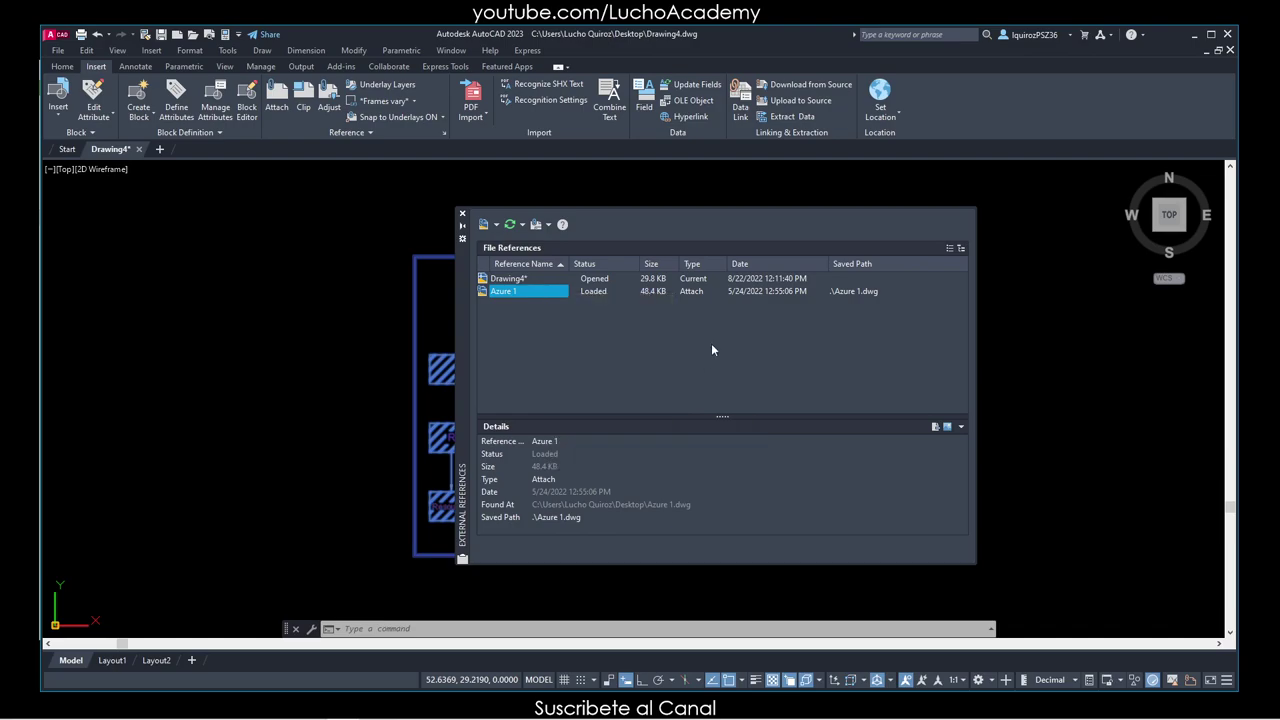
{"action": "left_click", "coordinate": [502, 291]}
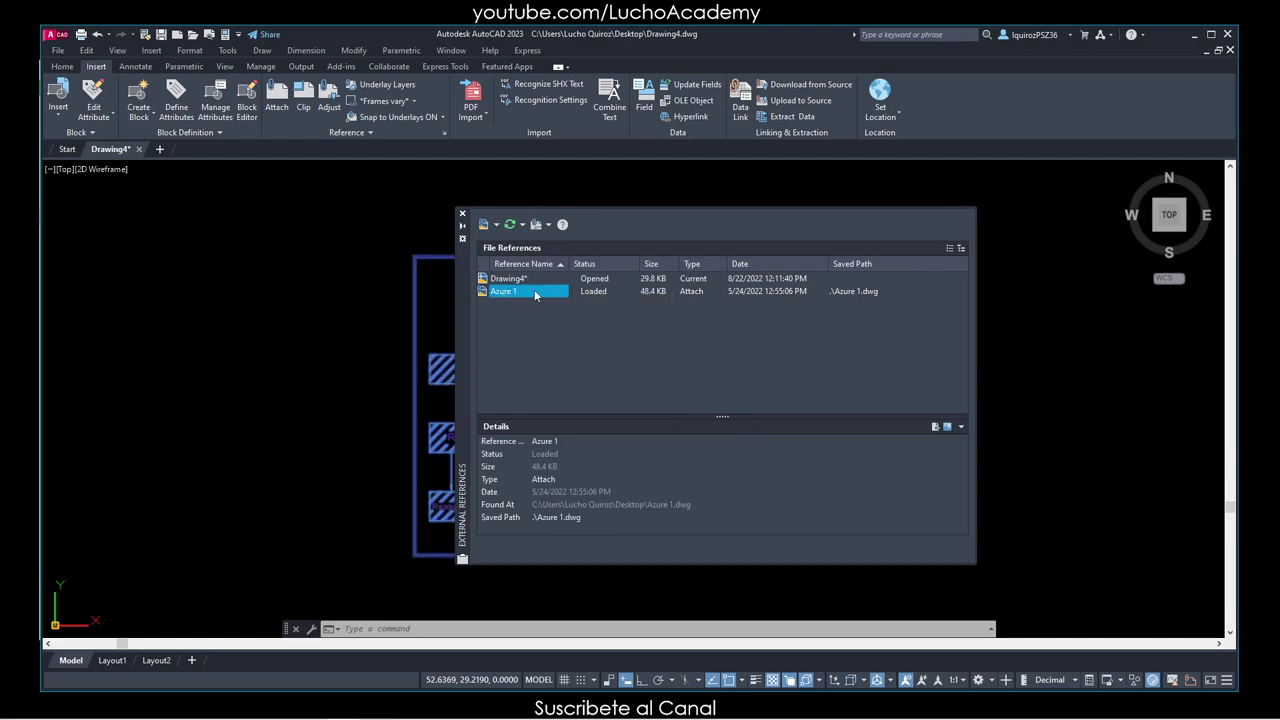
{"action": "left_click", "coordinate": [496, 225]}
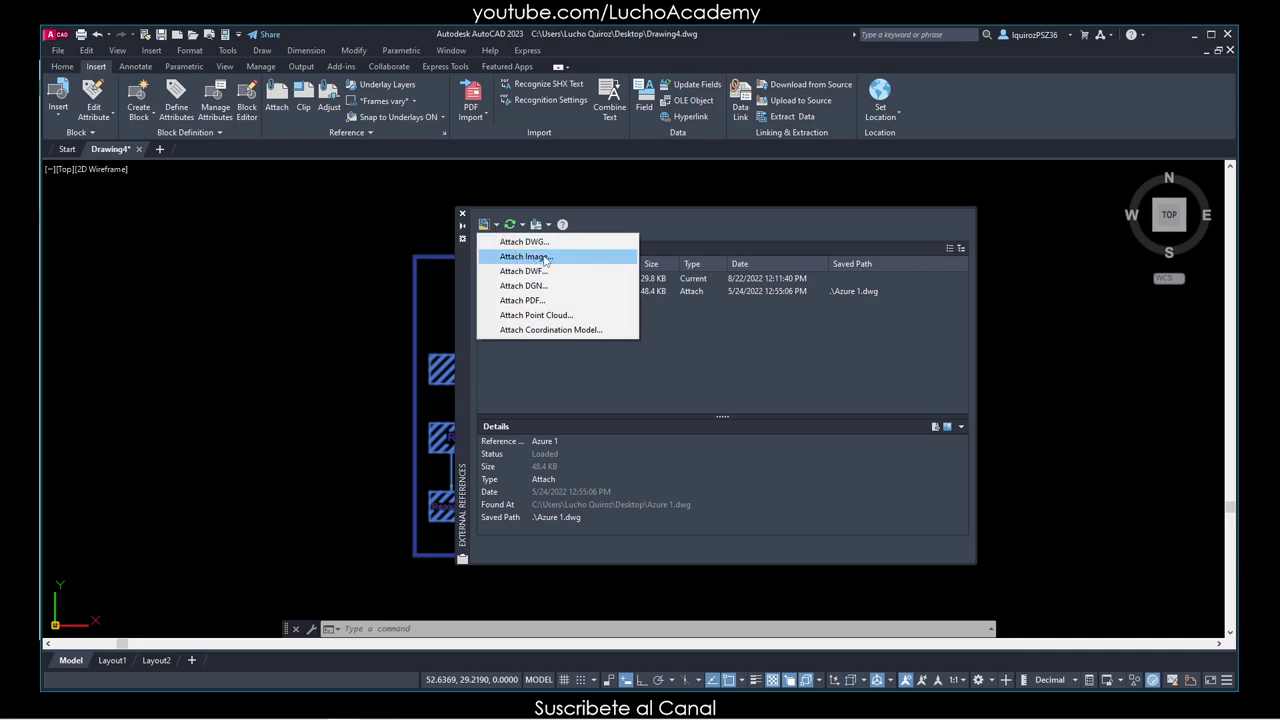
Preview azureee.jpg and AzureEss.png, then choose AzureLogo.png as the image to attach.
{"action": "left_click", "coordinate": [530, 258]}
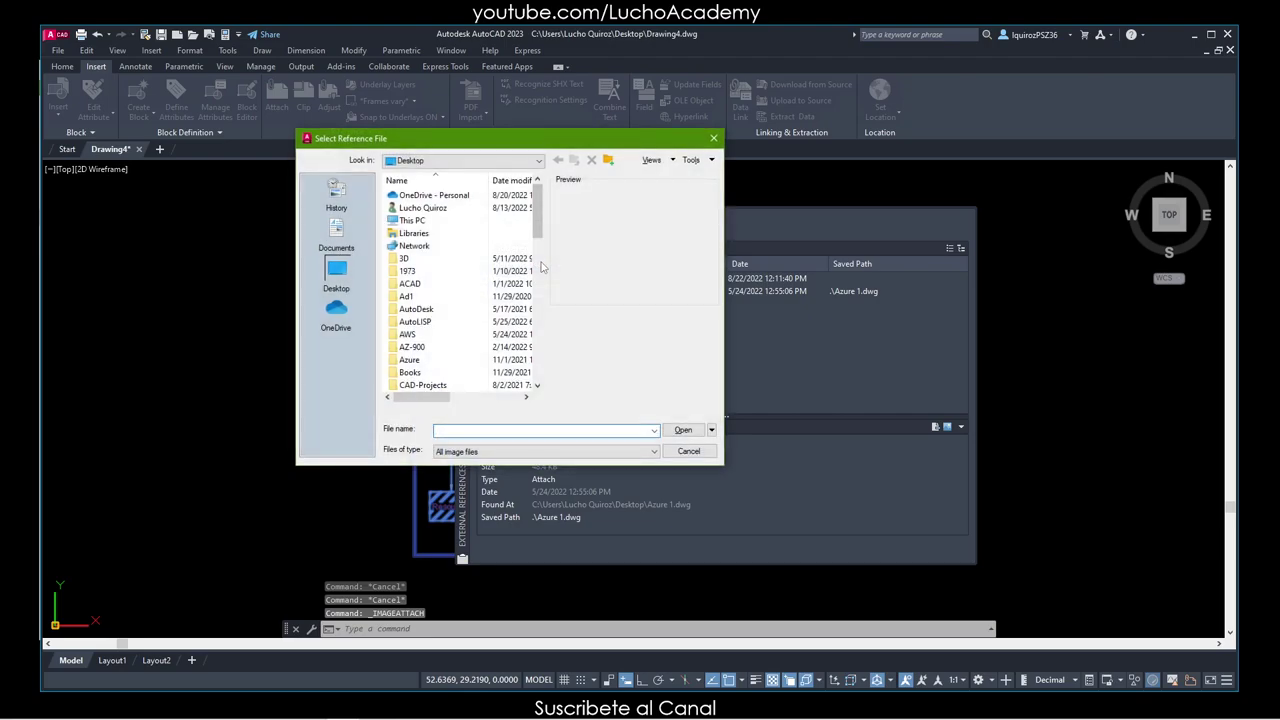
{"action": "left_click_drag", "start_coordinate": [543, 202], "coordinate": [537, 313]}
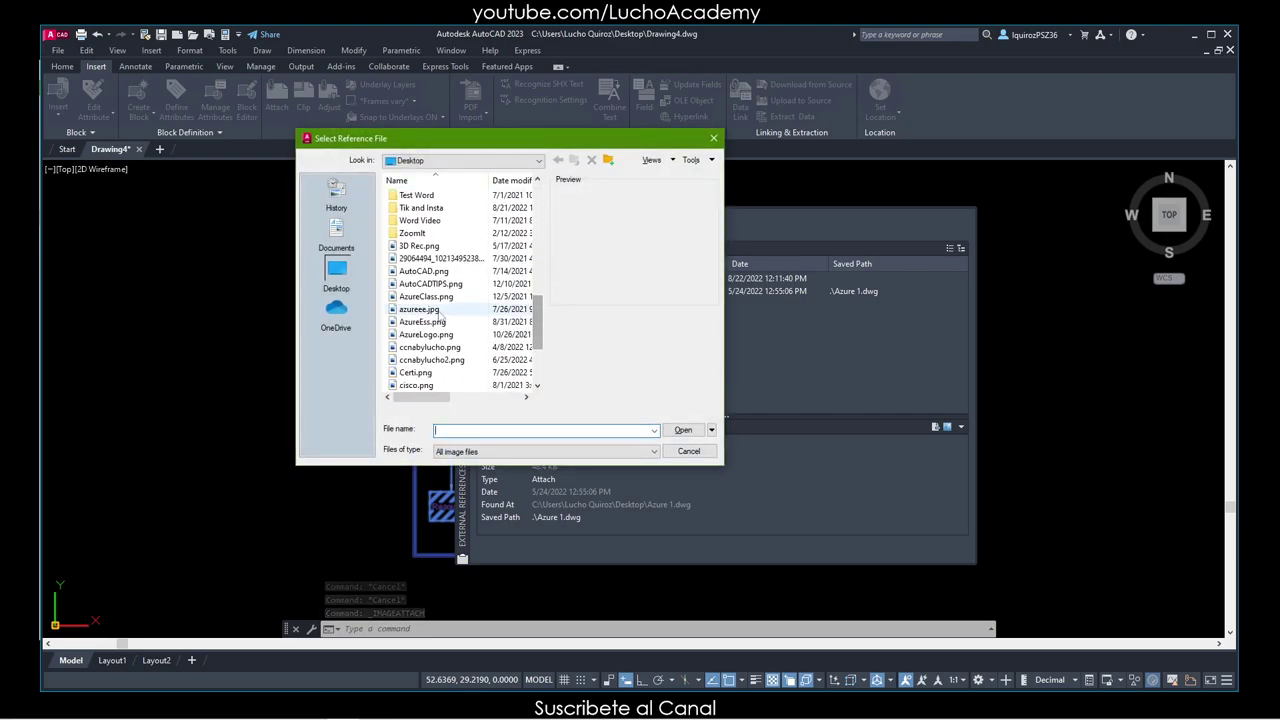
{"action": "left_click", "coordinate": [440, 309]}
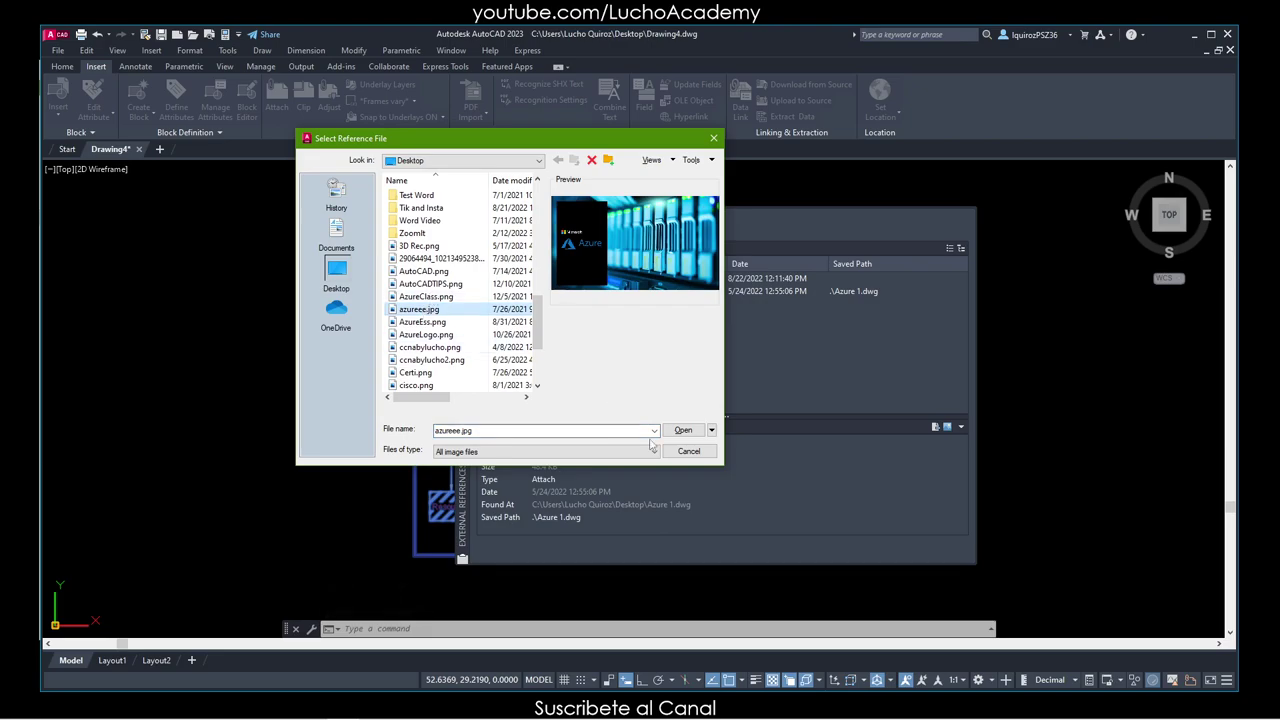
{"action": "left_click", "coordinate": [430, 323]}
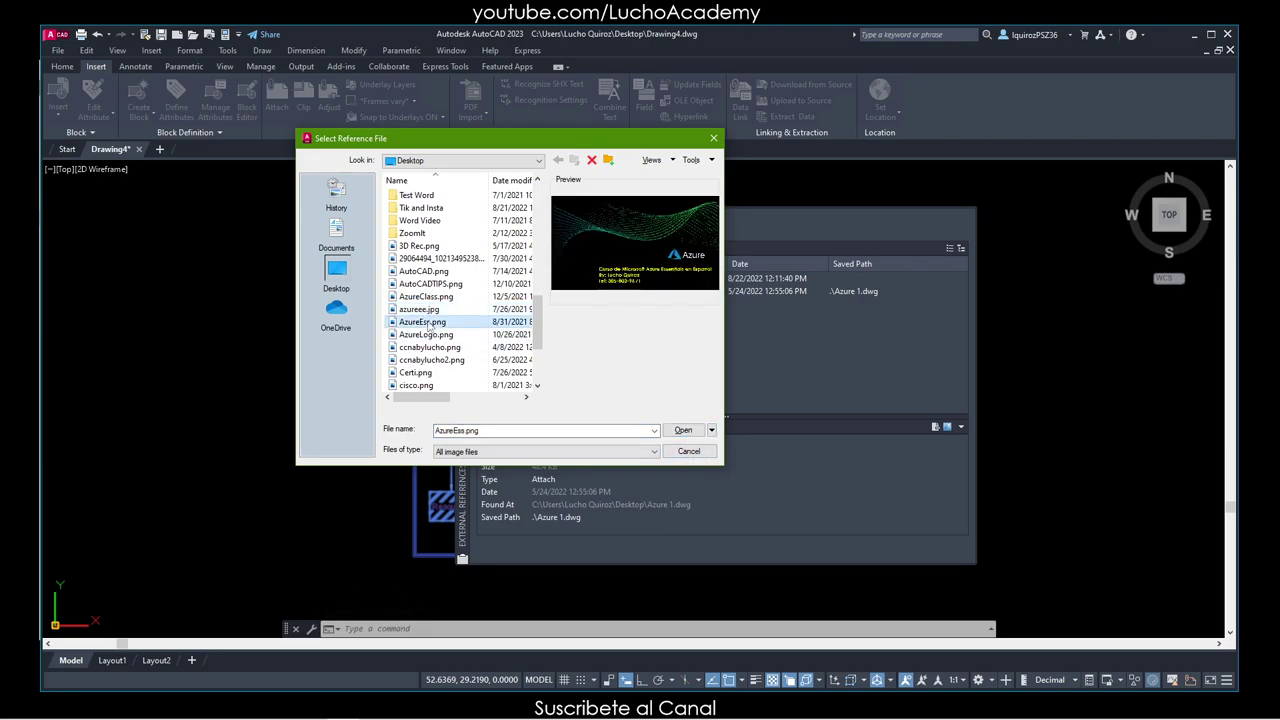
{"action": "left_click", "coordinate": [428, 310]}
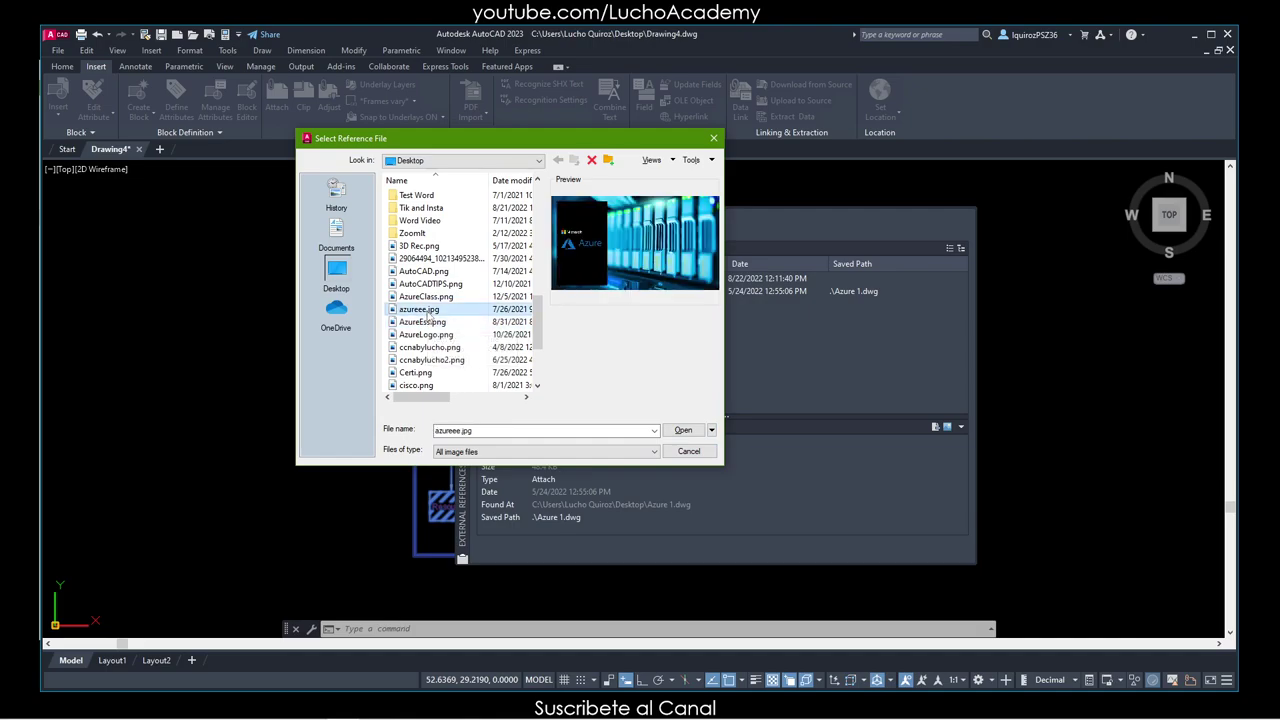
{"action": "left_click", "coordinate": [426, 335]}
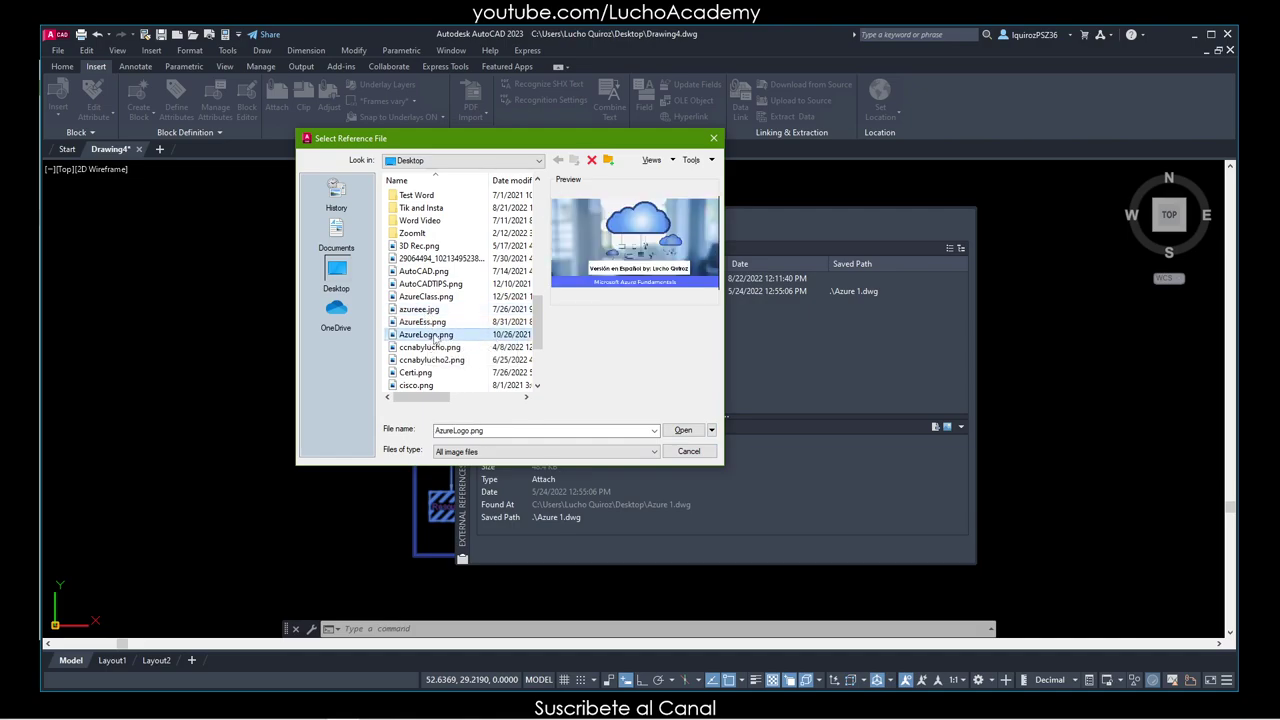
{"action": "left_click", "coordinate": [692, 432]}
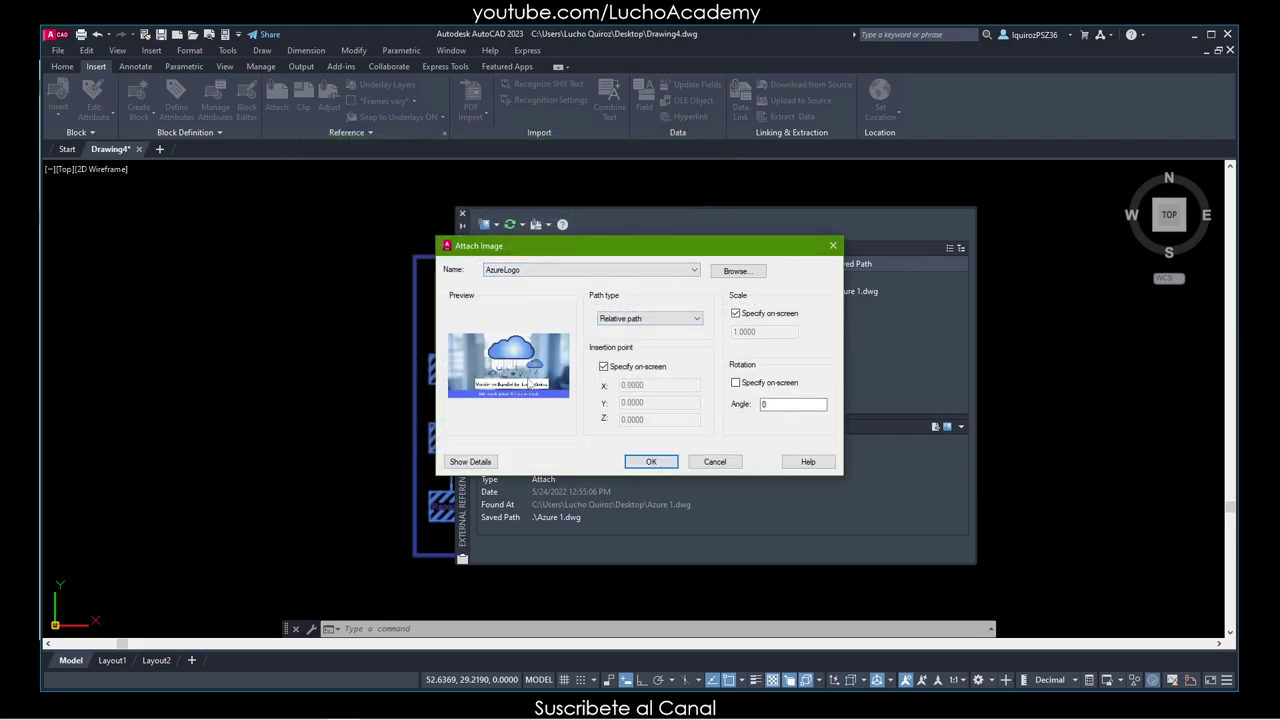
Accept the image settings with a relative path, then cancel the placement.
{"action": "left_click_drag", "start_coordinate": [641, 245], "coordinate": [732, 240]}
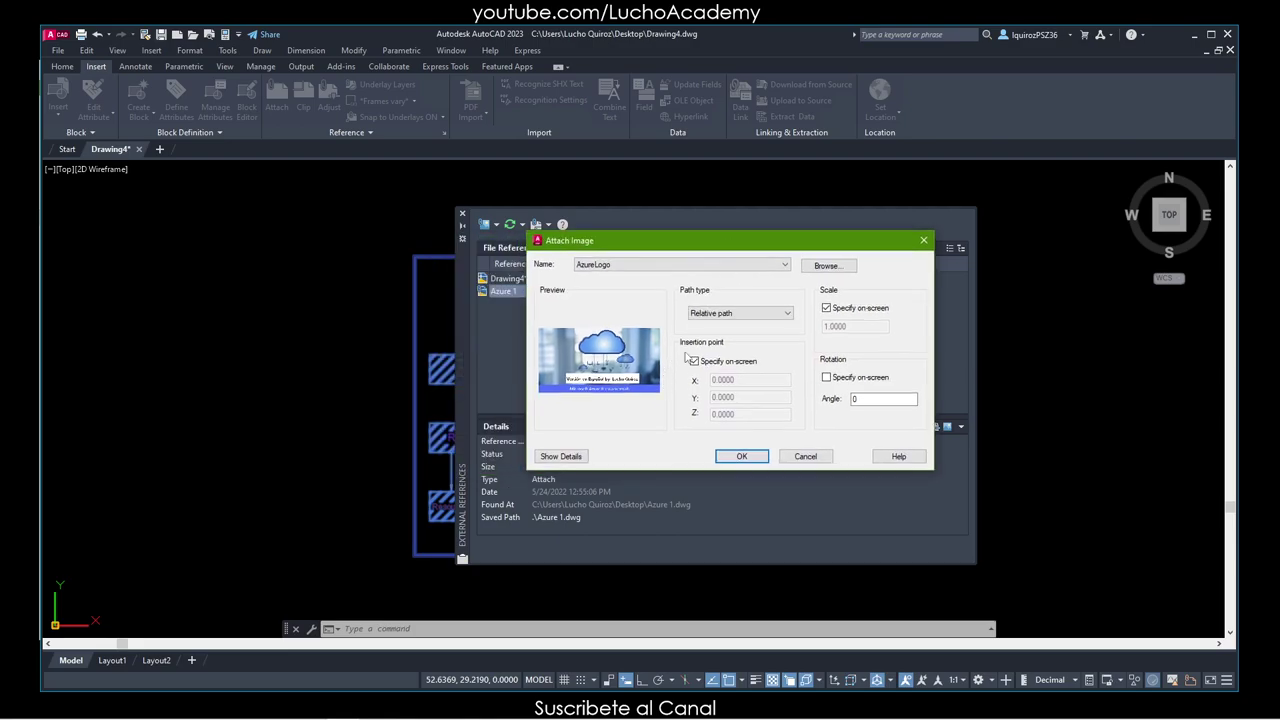
{"action": "left_click", "coordinate": [788, 316]}
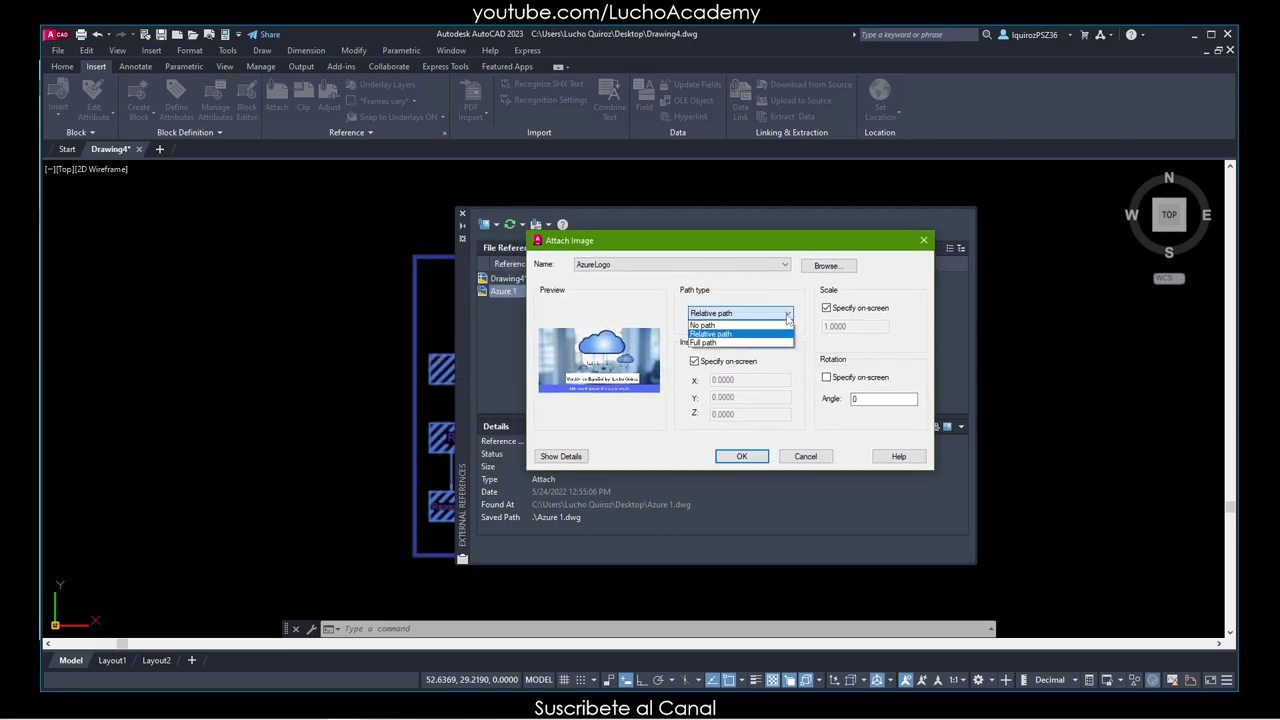
{"action": "left_click", "coordinate": [788, 317]}
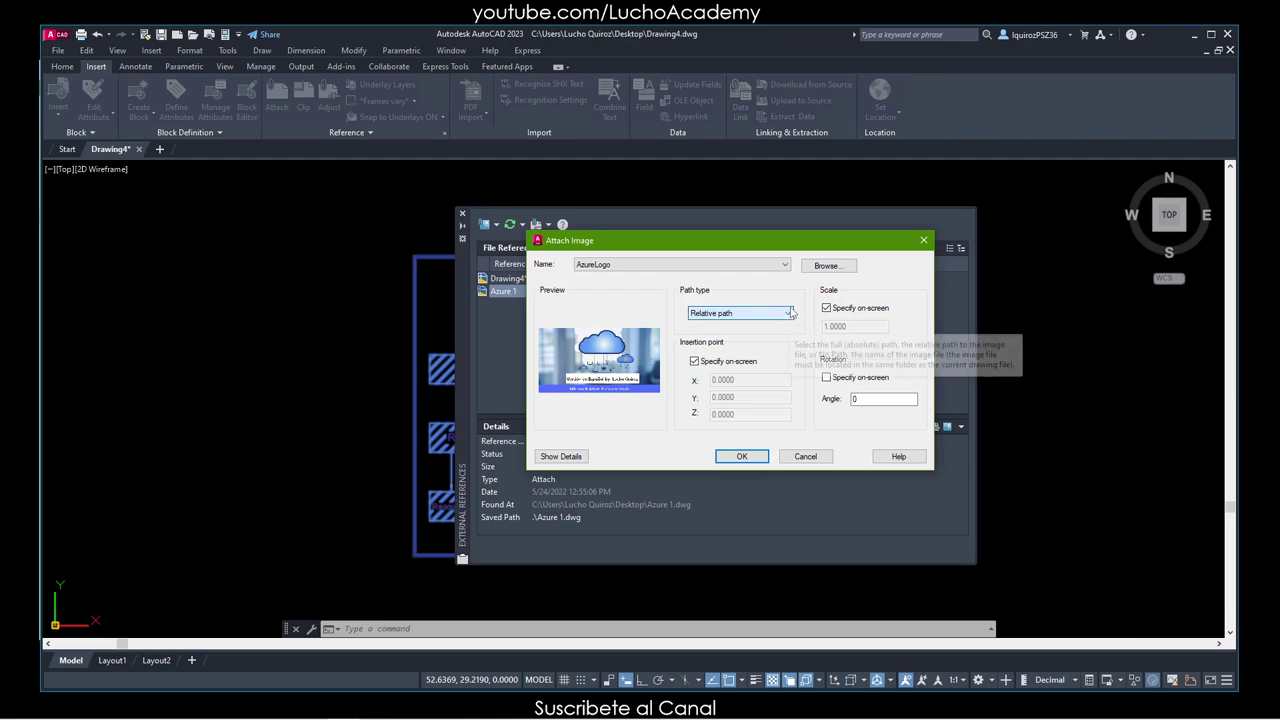
{"action": "left_click", "coordinate": [742, 456]}
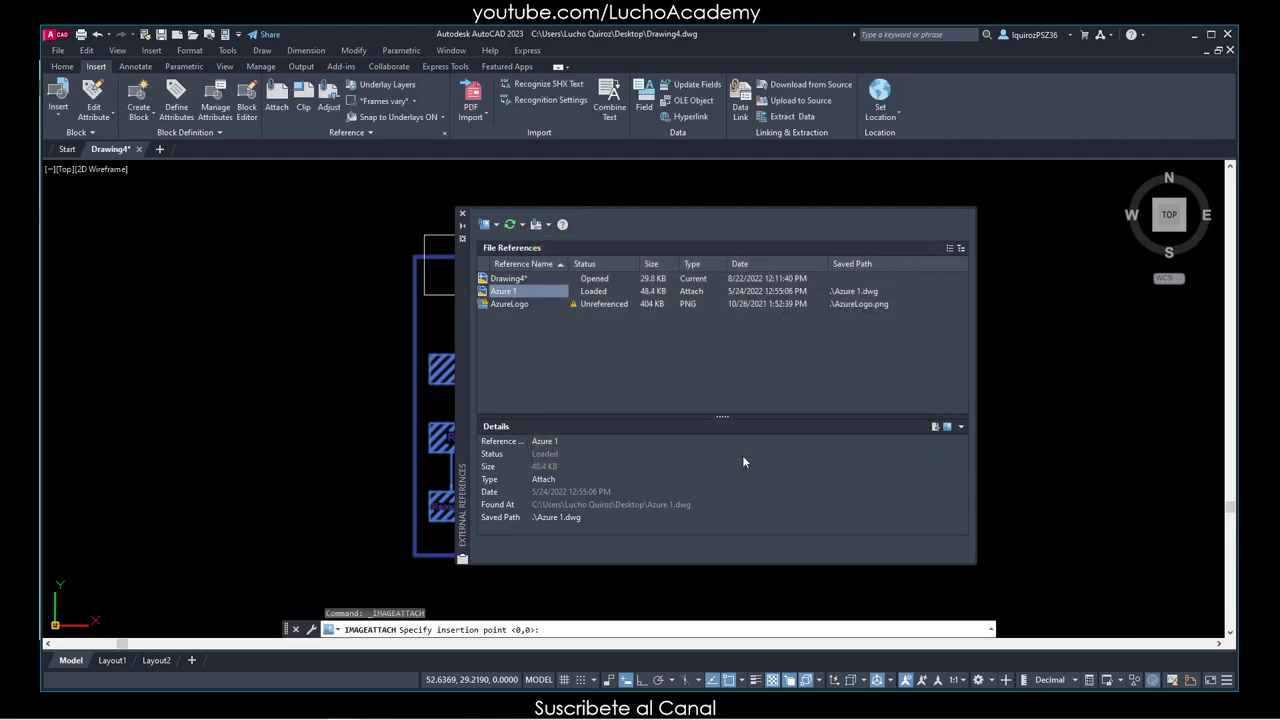
{"action": "left_click", "coordinate": [261, 318]}
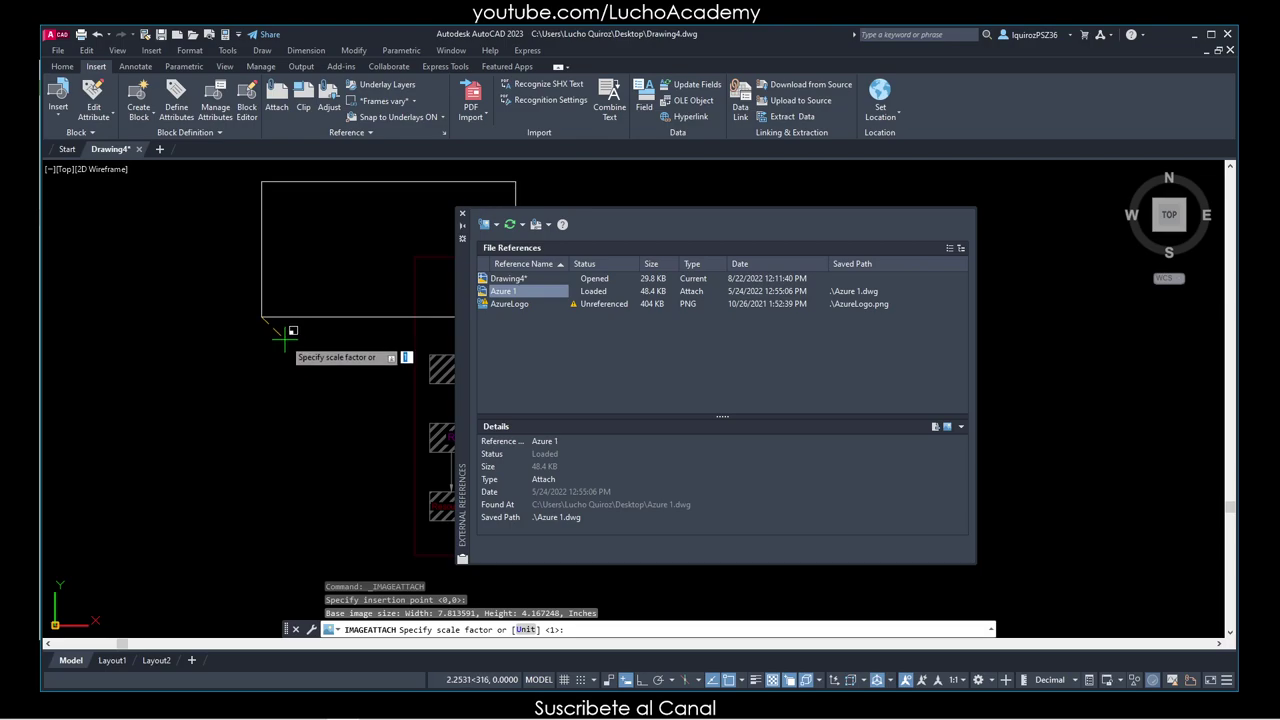
{"action": "key", "text": "Escape"}
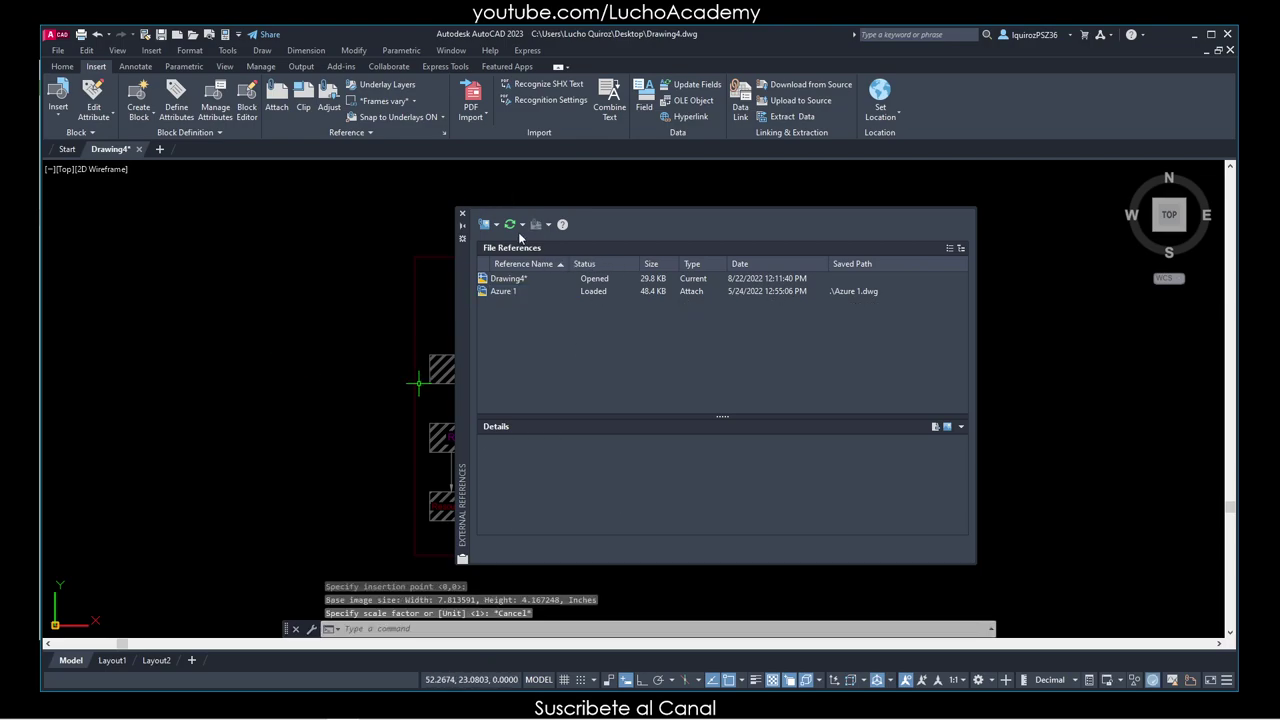
Attach AzureLogo.png as an image with scale entered as 2 instead of on screen.
{"action": "left_click", "coordinate": [487, 224]}
{"action": "left_click", "coordinate": [508, 260]}
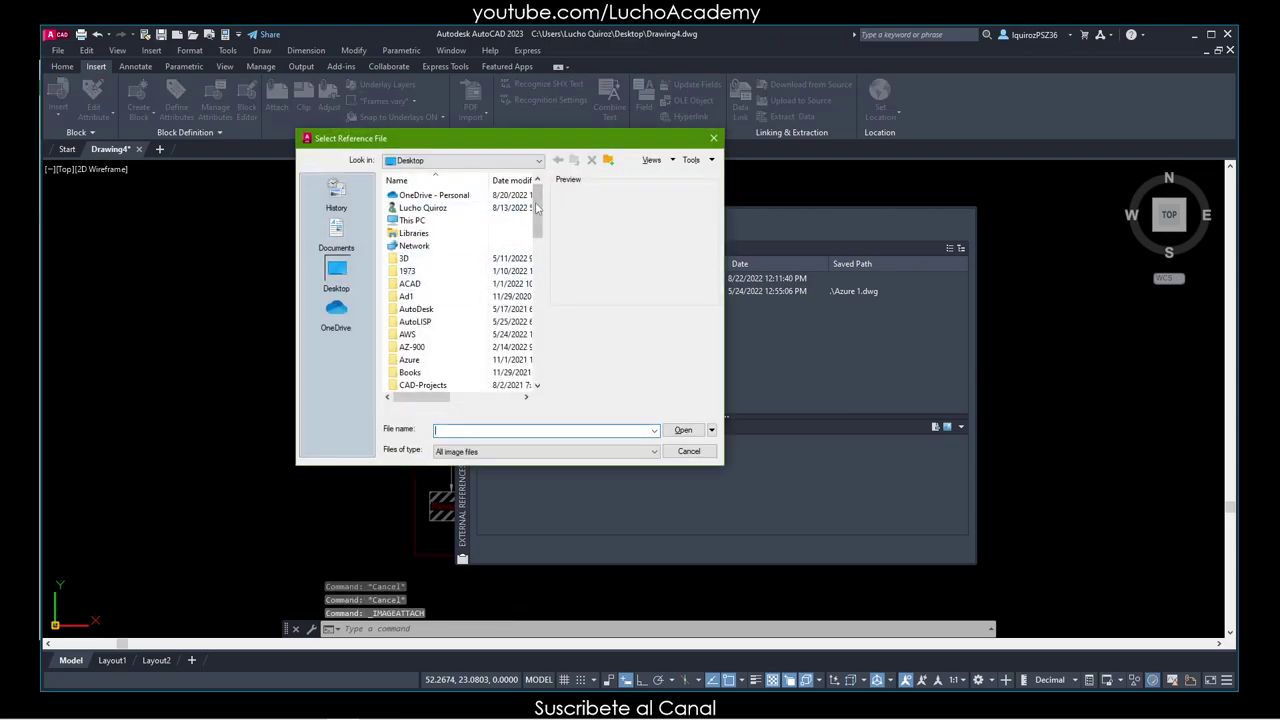
{"action": "left_click_drag", "start_coordinate": [537, 207], "coordinate": [515, 330]}
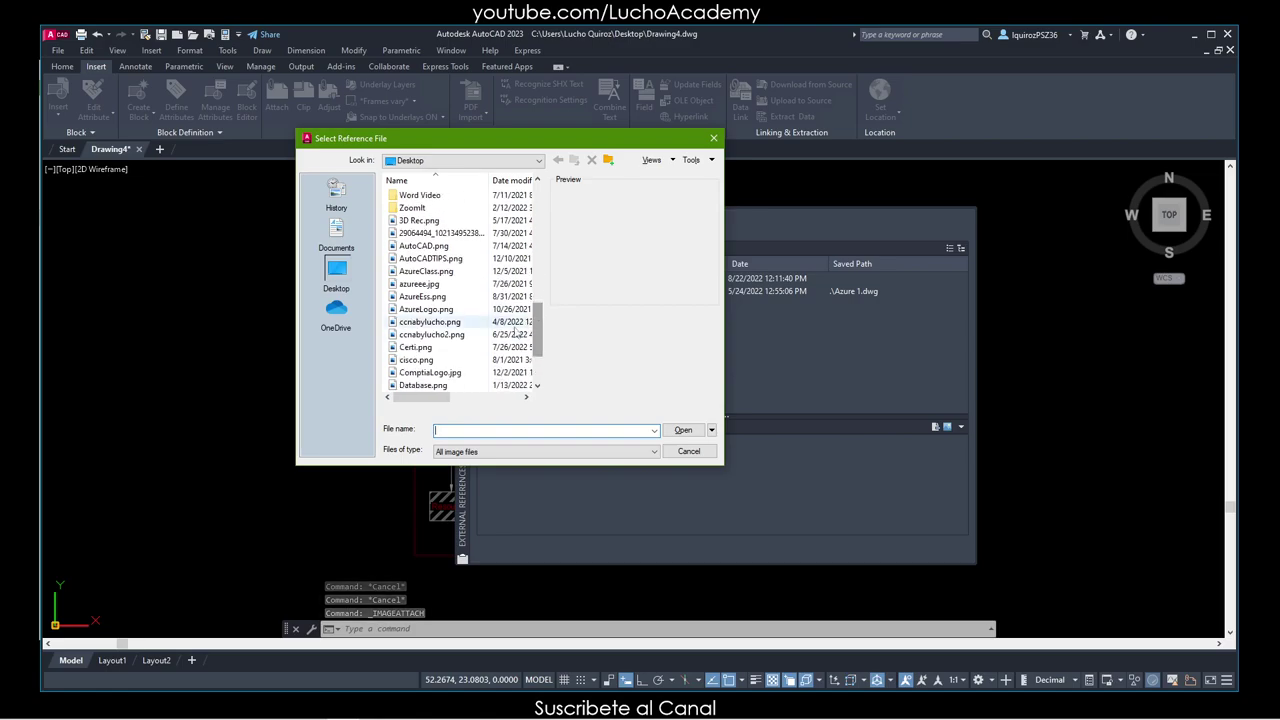
{"action": "left_click", "coordinate": [426, 309]}
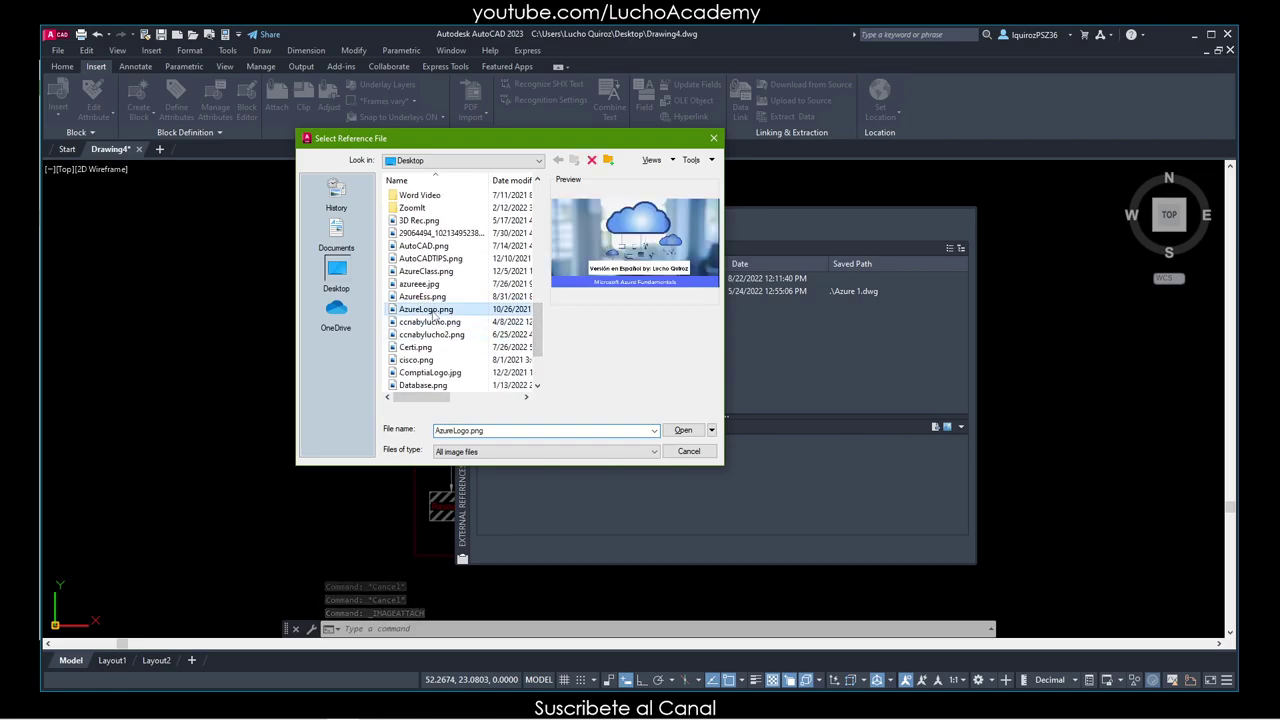
{"action": "left_click", "coordinate": [683, 431]}
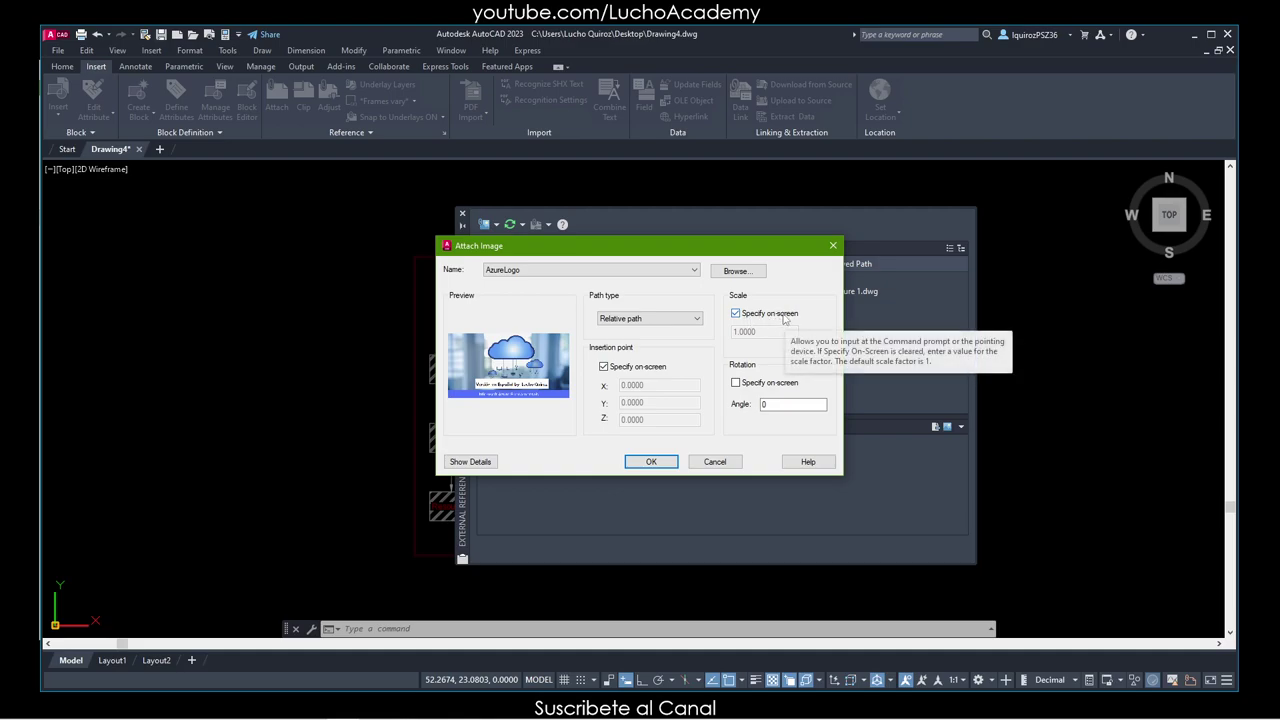
{"action": "left_click", "coordinate": [736, 313]}
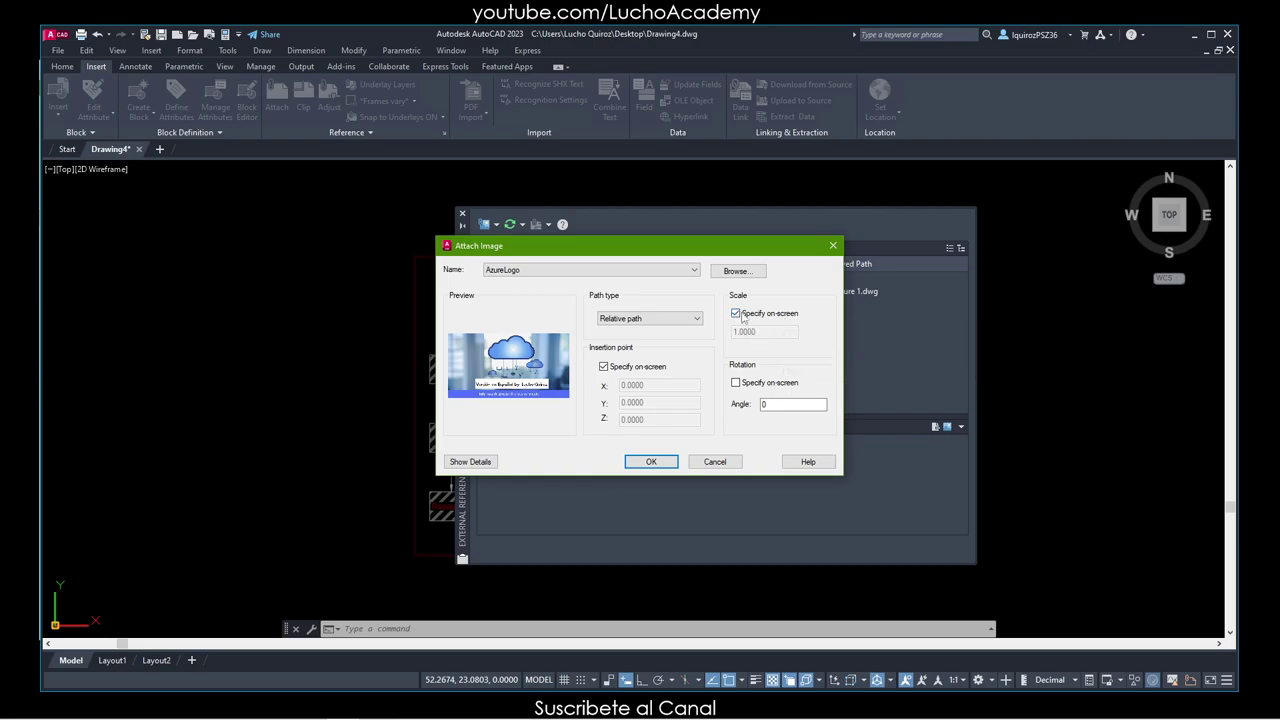
{"action": "left_click", "coordinate": [736, 313]}
{"action": "left_click_drag", "start_coordinate": [770, 331], "coordinate": [747, 331]}
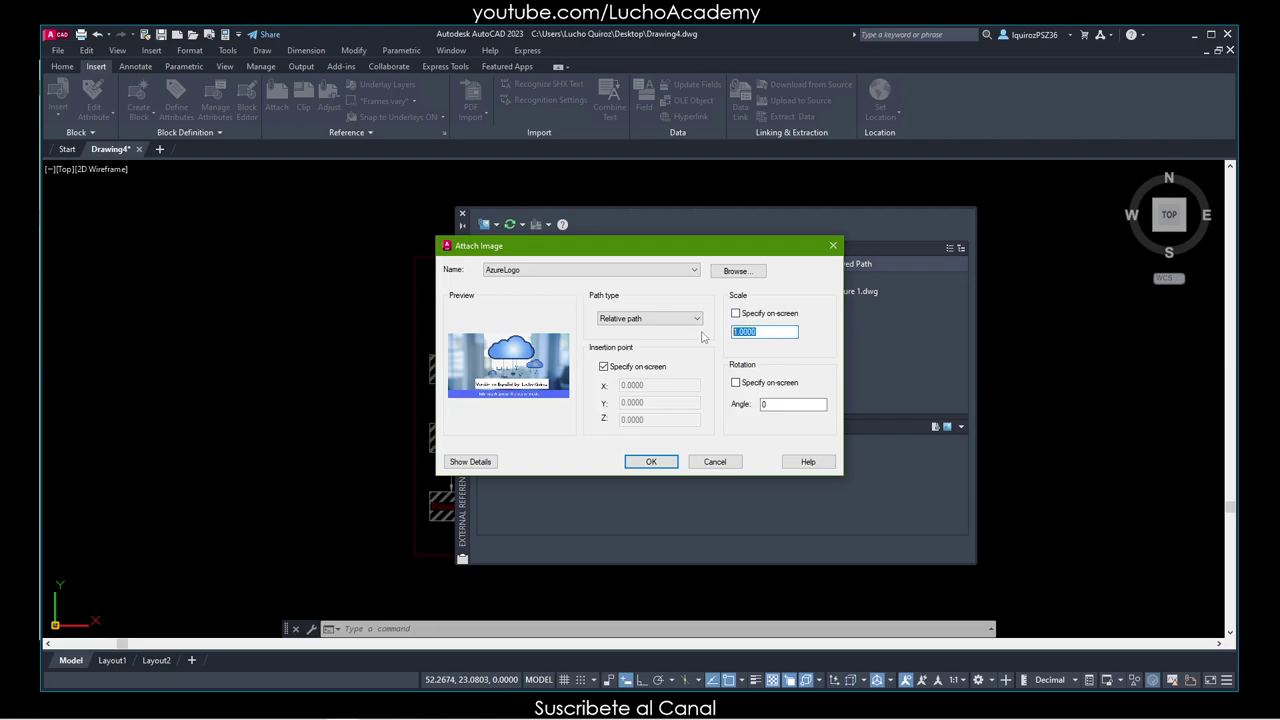
{"action": "type", "text": "2"}
{"action": "left_click", "coordinate": [651, 462]}
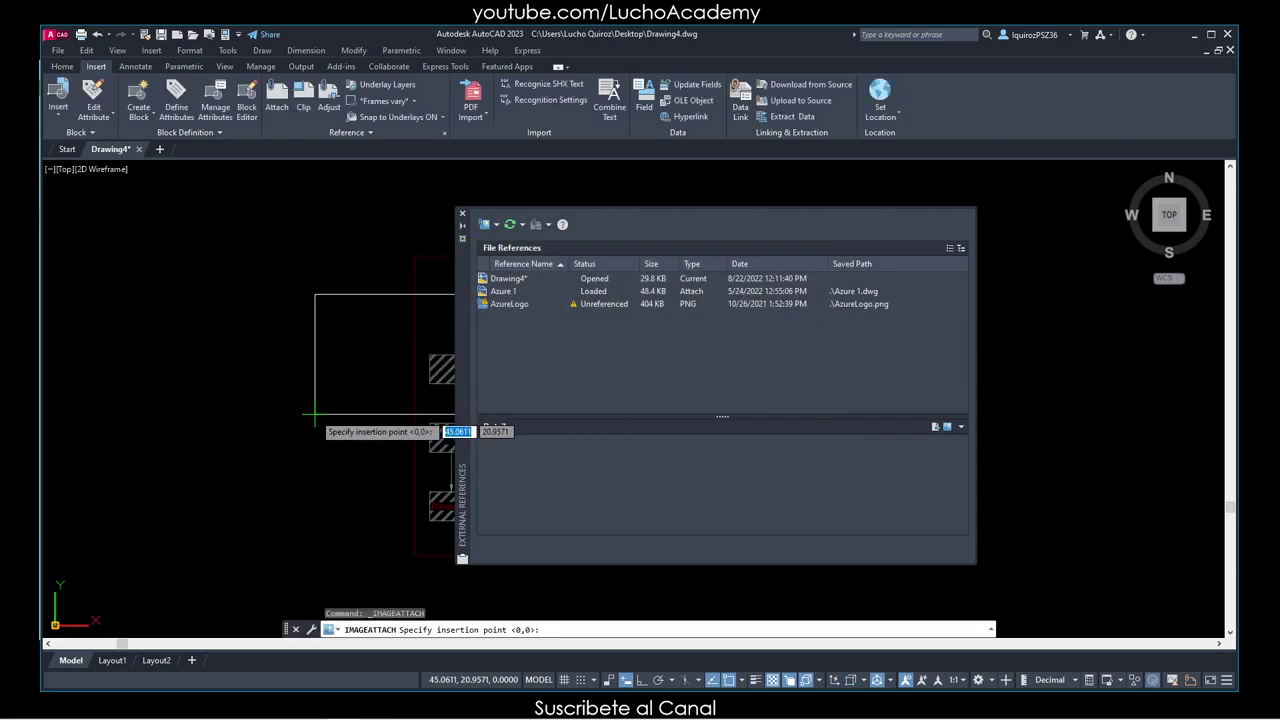
Place the AzureLogo image left of the Azure chart and close the External References palette.
{"action": "left_click", "coordinate": [144, 367]}
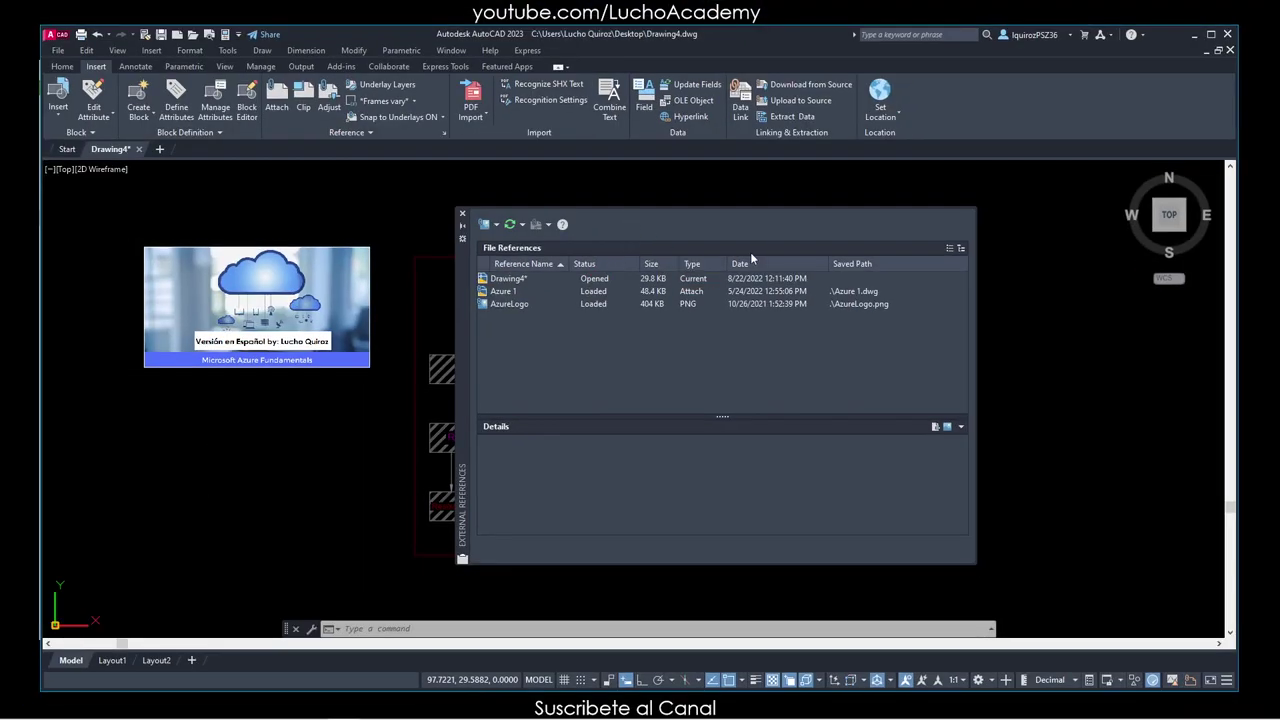
{"action": "left_click", "coordinate": [463, 215]}
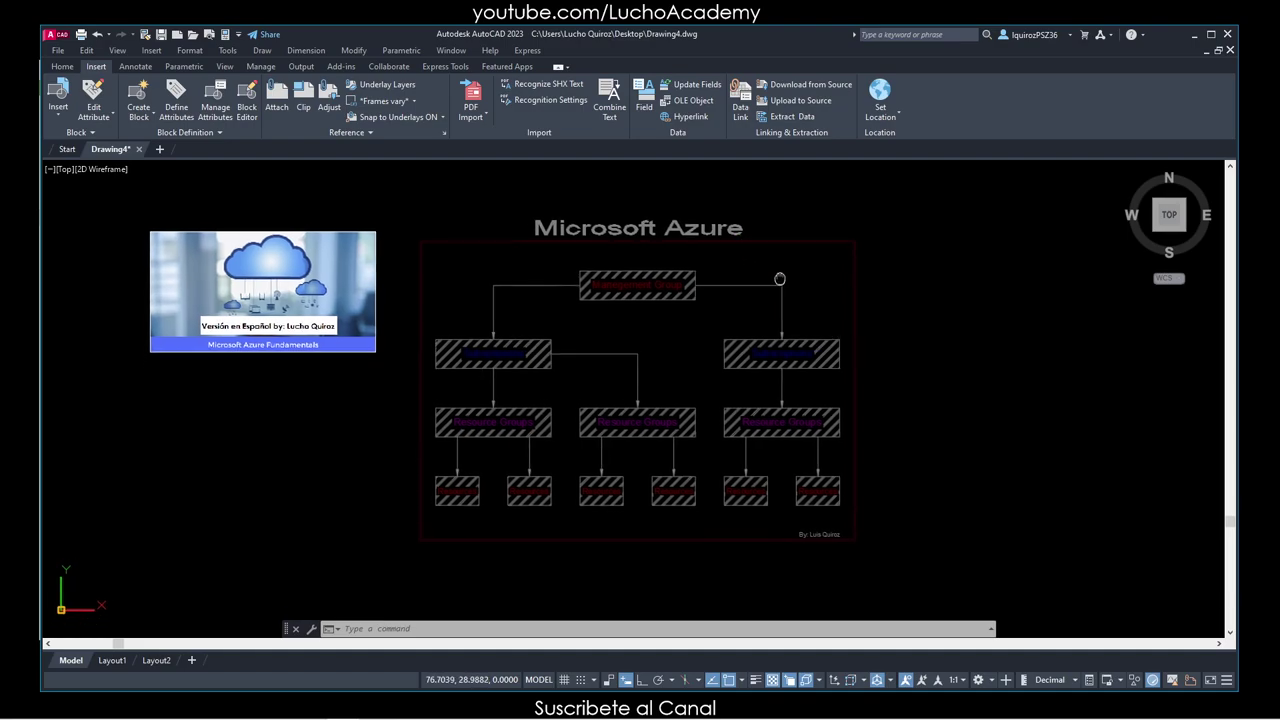
Nudge the view up and right and select the Azure 1 xref.
{"action": "middle_click_drag", "start_coordinate": [772, 300], "coordinate": [780, 277]}
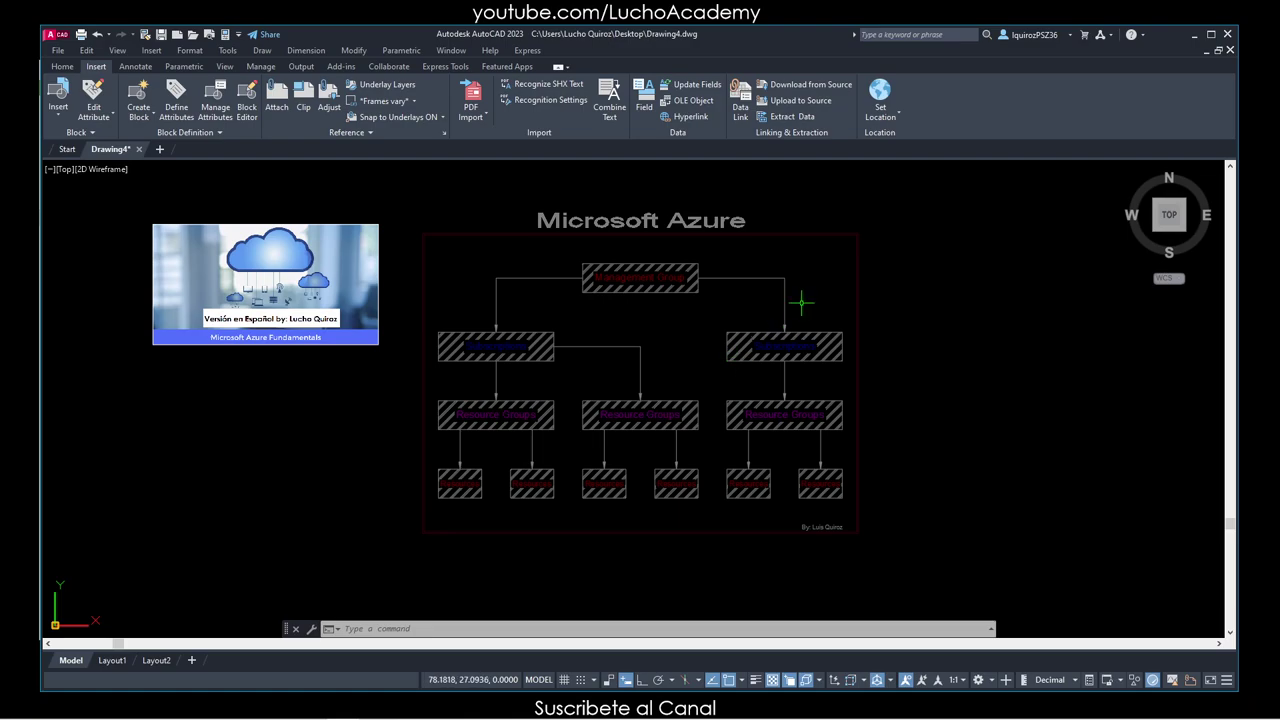
{"action": "left_click", "coordinate": [857, 236]}
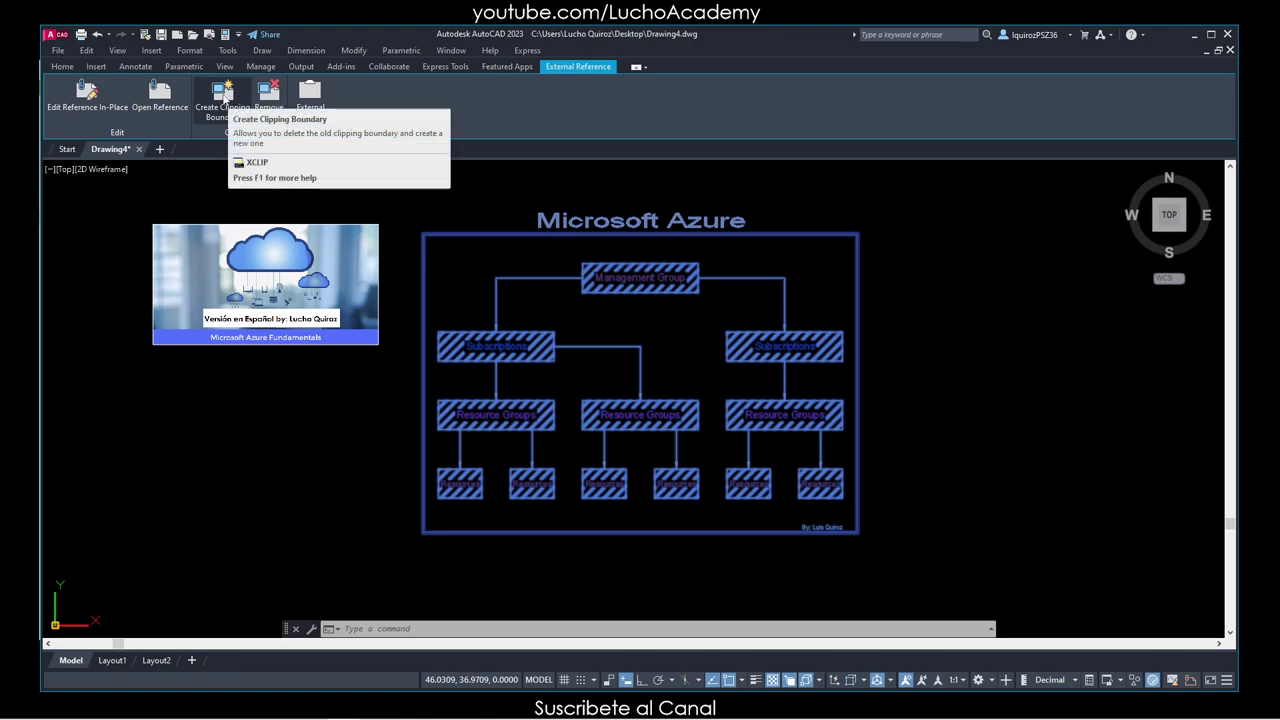
With Osnap off, rectangular-clip the Azure 1 xref to the Resource Groups row and boxes below.
{"action": "left_click", "coordinate": [223, 93]}
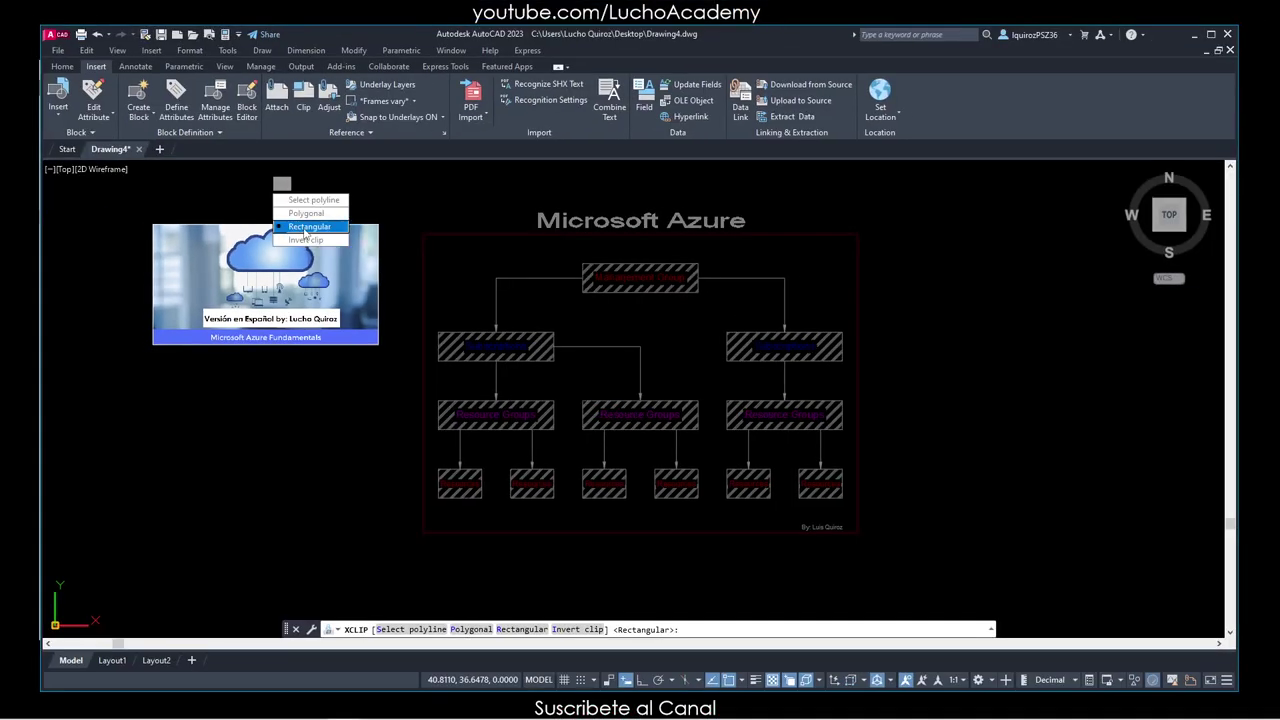
{"action": "left_click", "coordinate": [305, 230]}
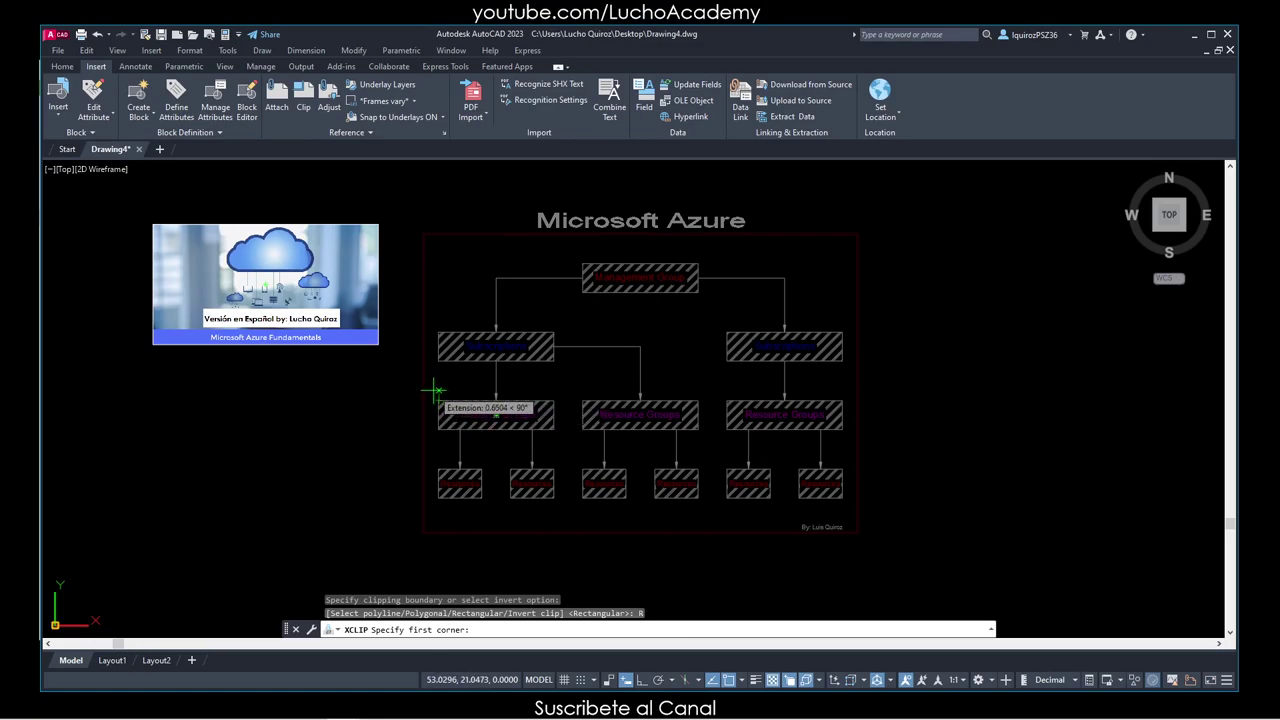
{"action": "left_click", "coordinate": [745, 688]}
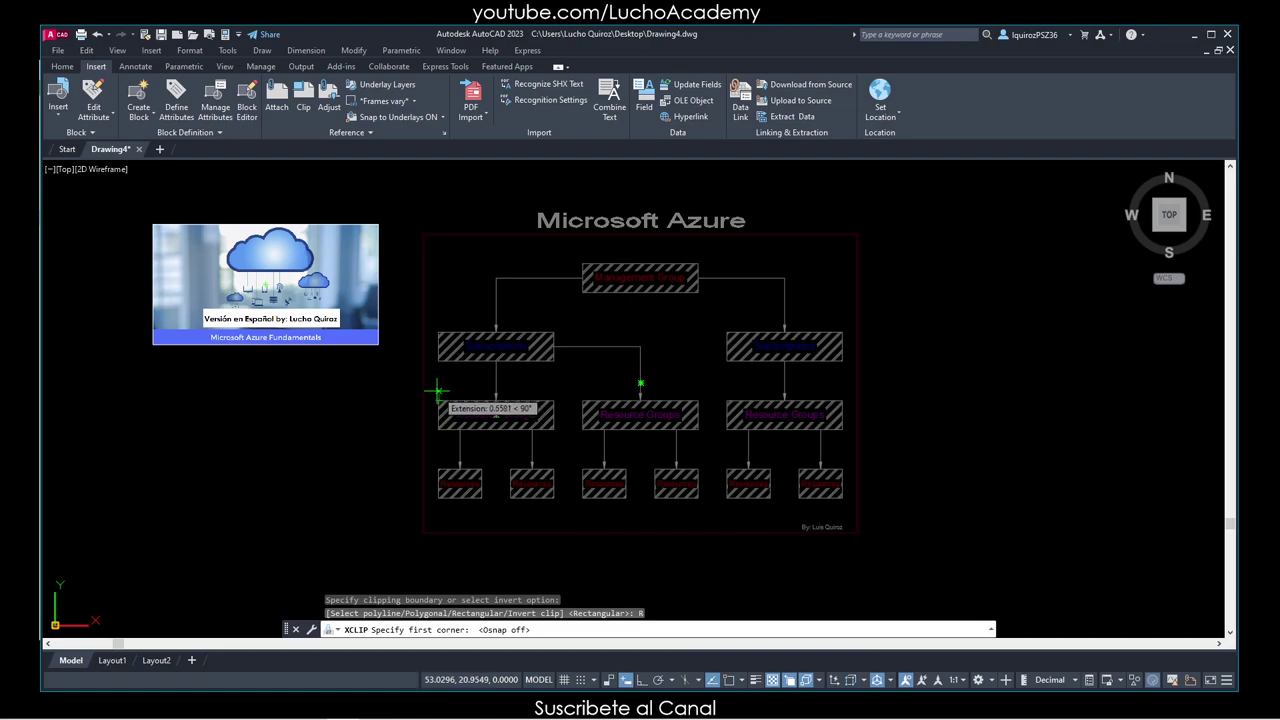
{"action": "left_click", "coordinate": [411, 384]}
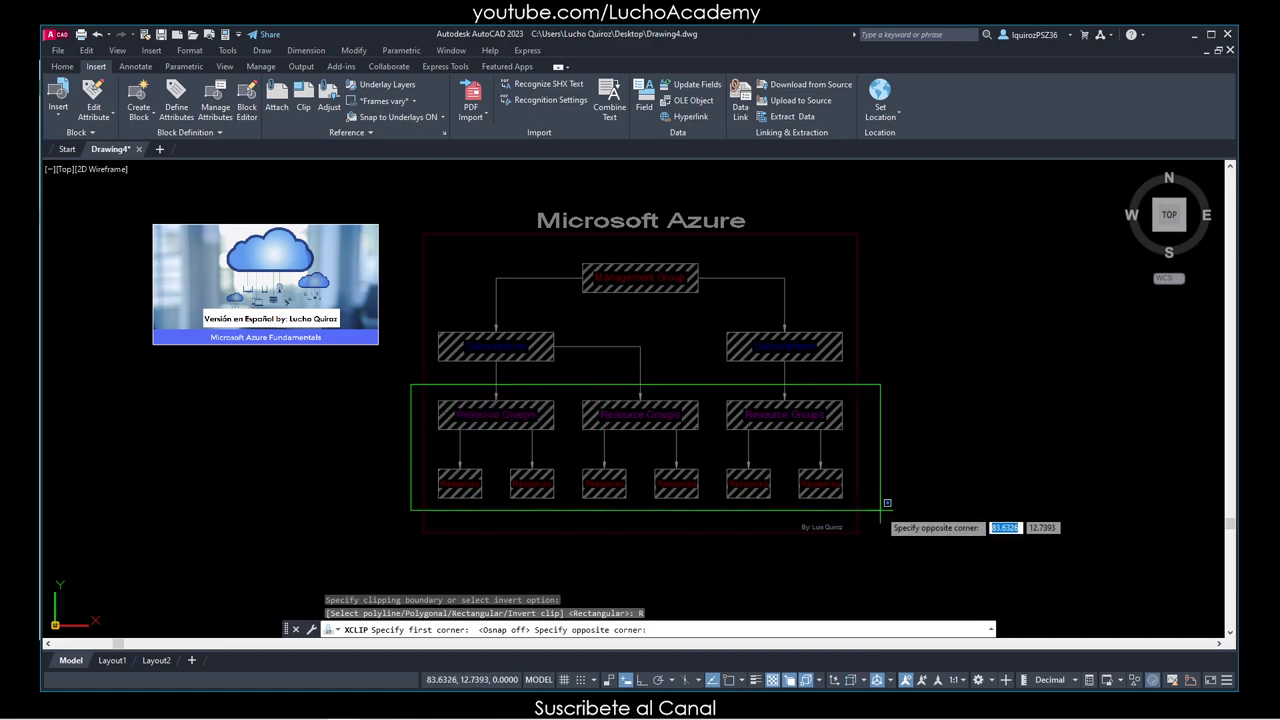
{"action": "left_click", "coordinate": [880, 510]}
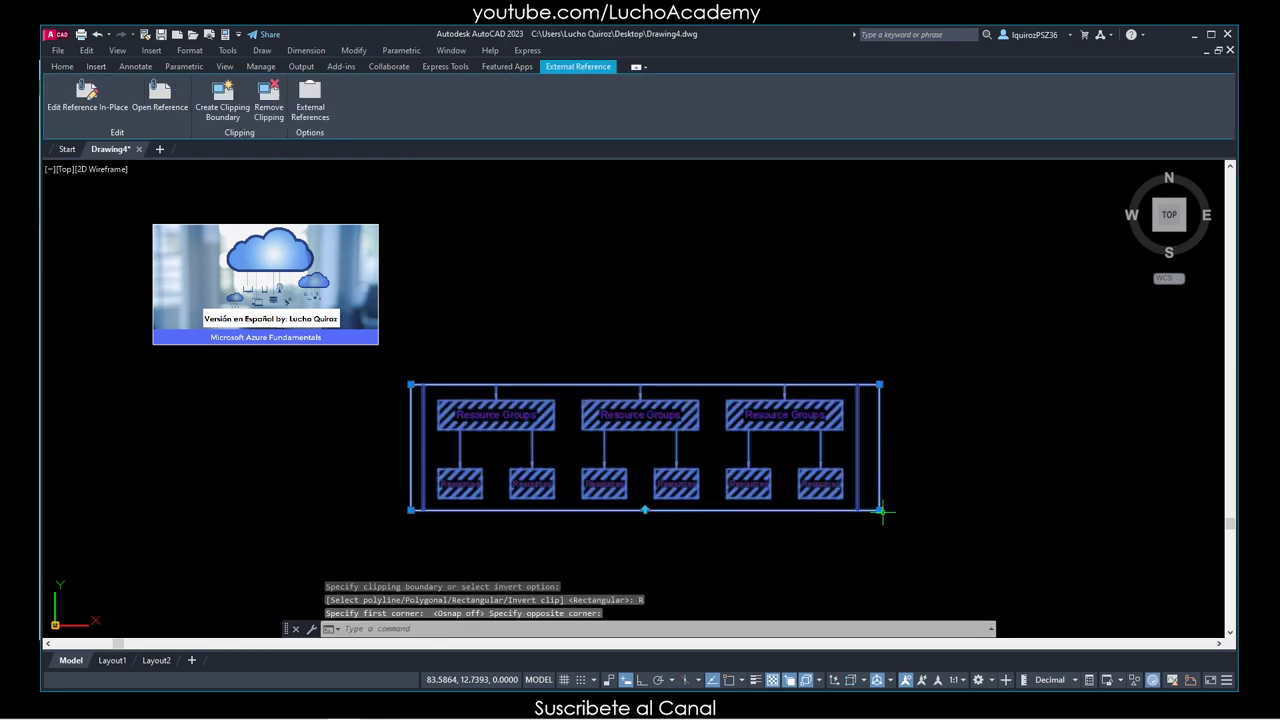
{"action": "key", "text": "Escape"}
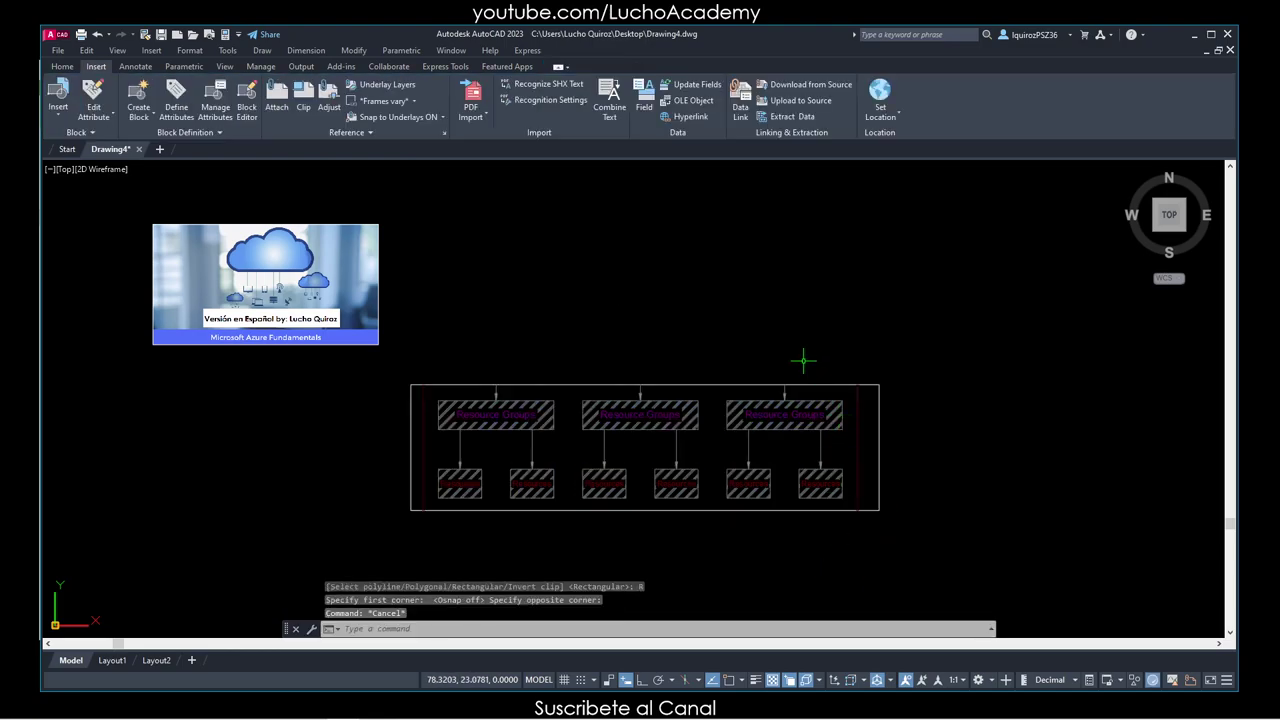
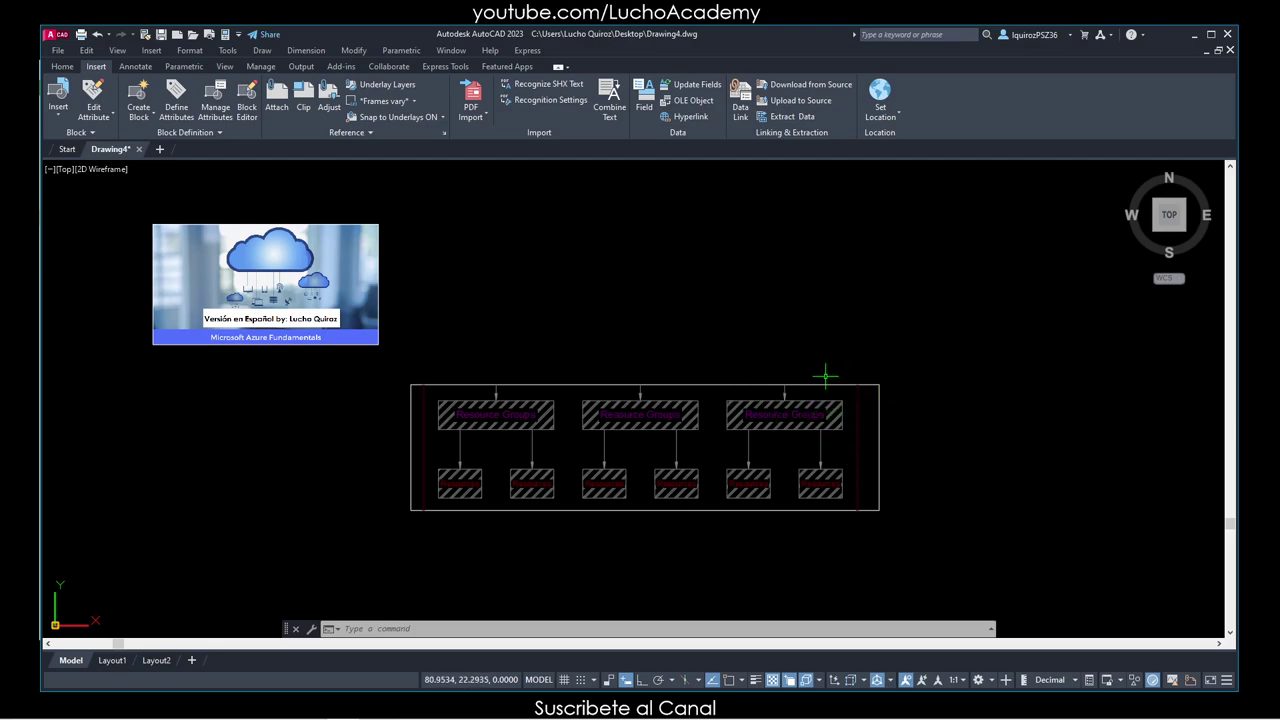
Zoom around the drawing and briefly select the Azure hierarchy xref, then deselect it.
{"action": "scroll", "coordinate": [705, 510], "scroll_direction": "up", "scroll_amount": 1}
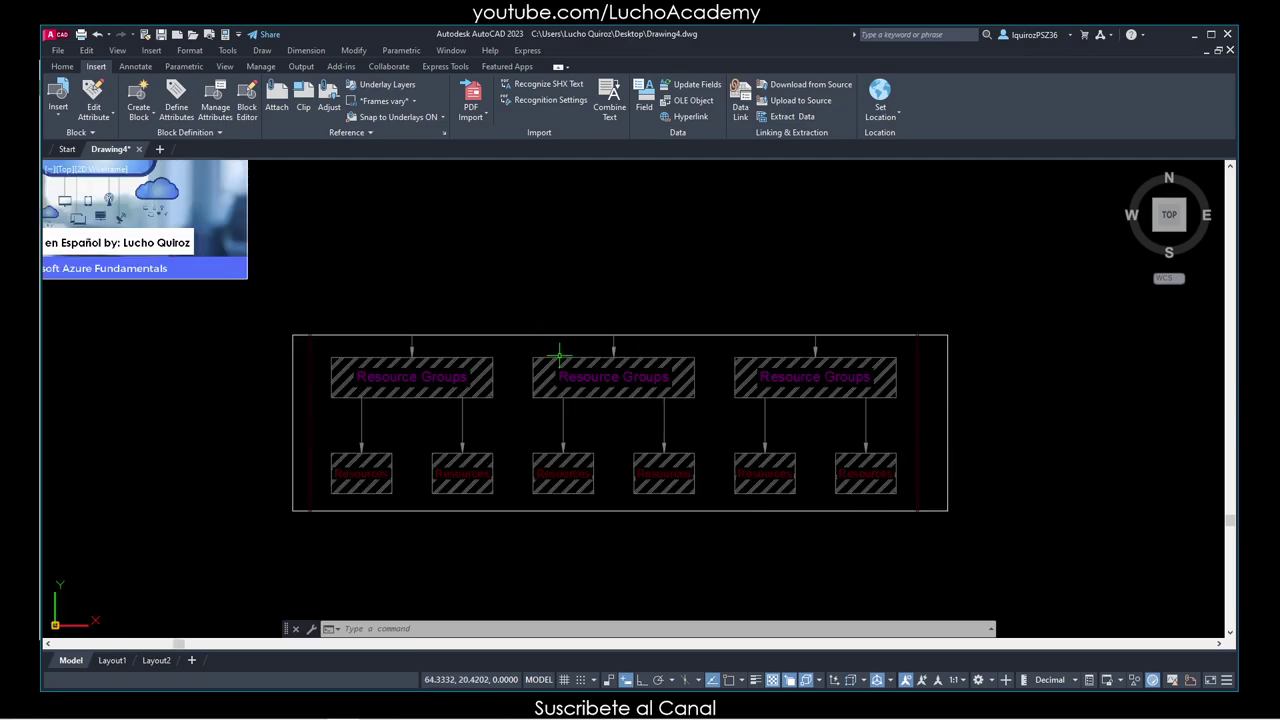
{"action": "scroll", "coordinate": [560, 358], "scroll_direction": "down", "scroll_amount": 1}
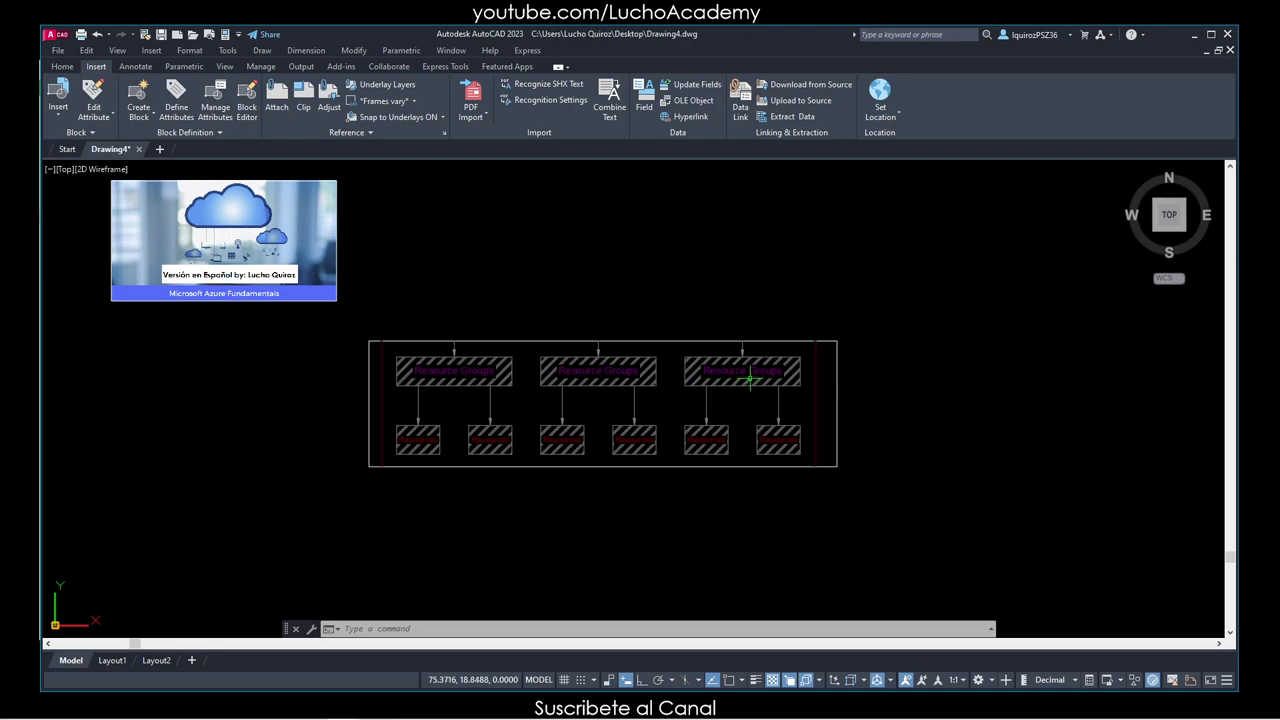
{"action": "left_click", "coordinate": [838, 379]}
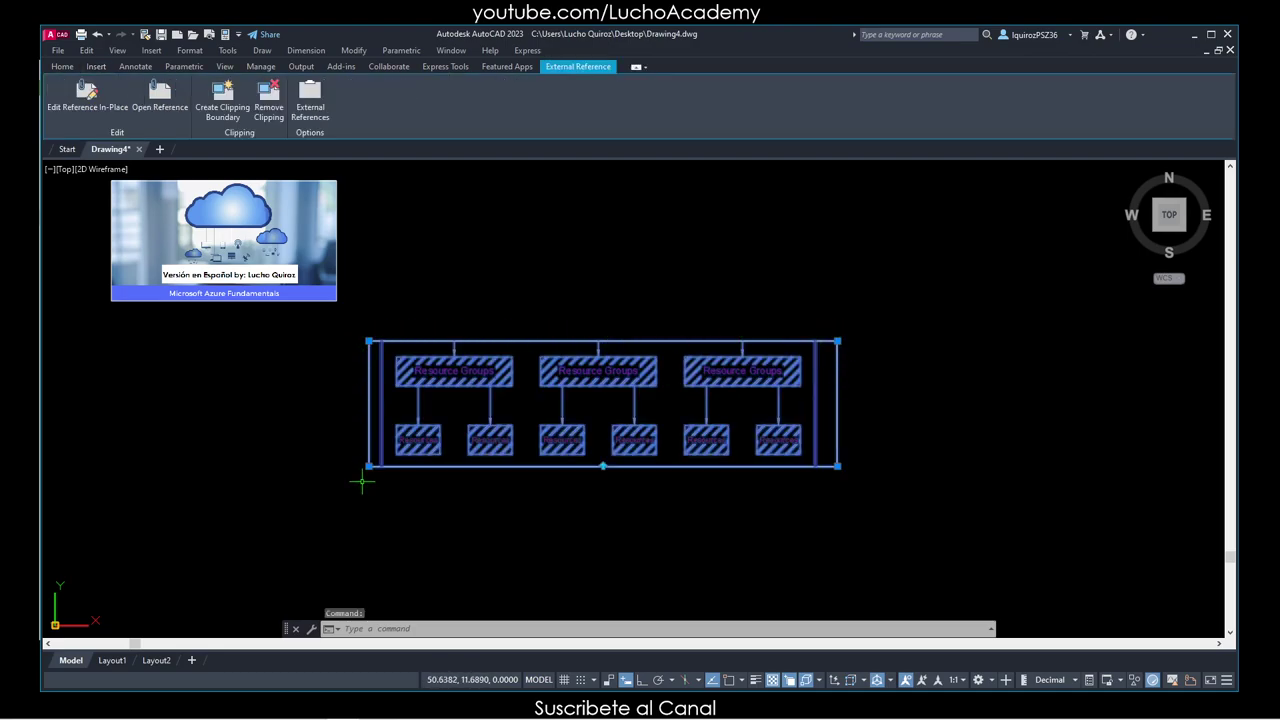
{"action": "key", "text": "Escape"}
{"action": "key", "text": "Escape"}
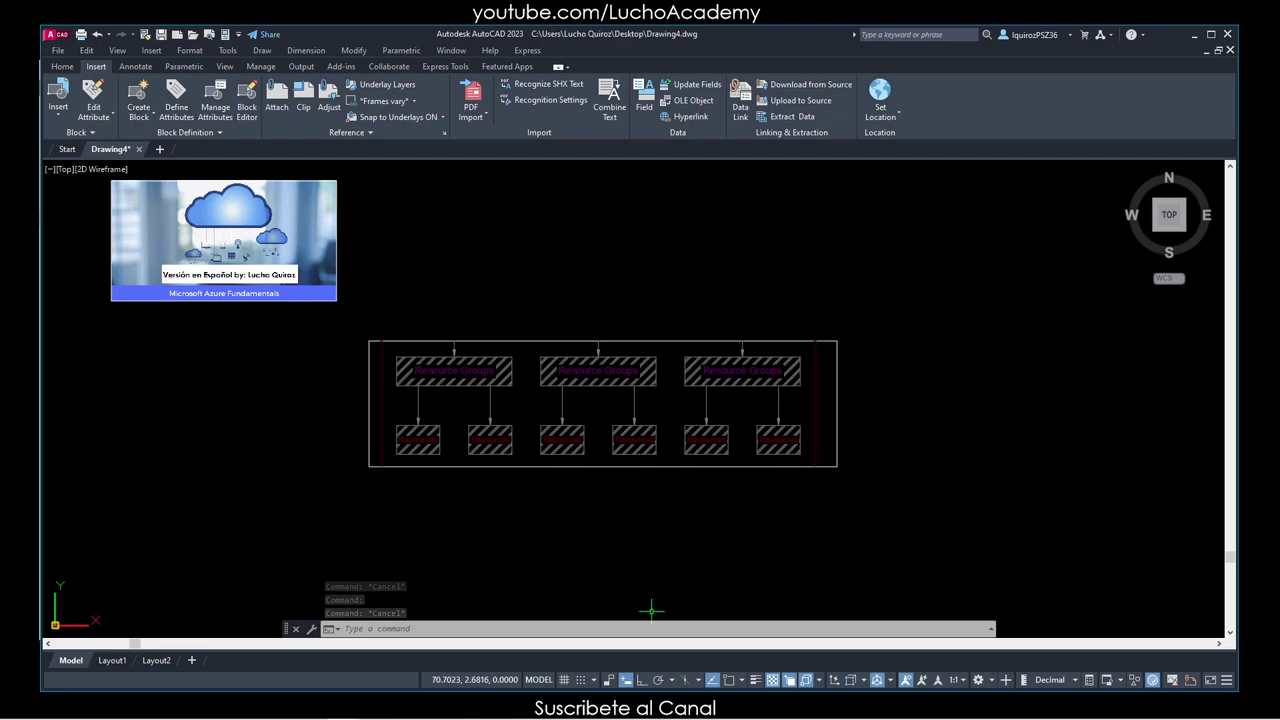
{"action": "left_click", "coordinate": [510, 627]}
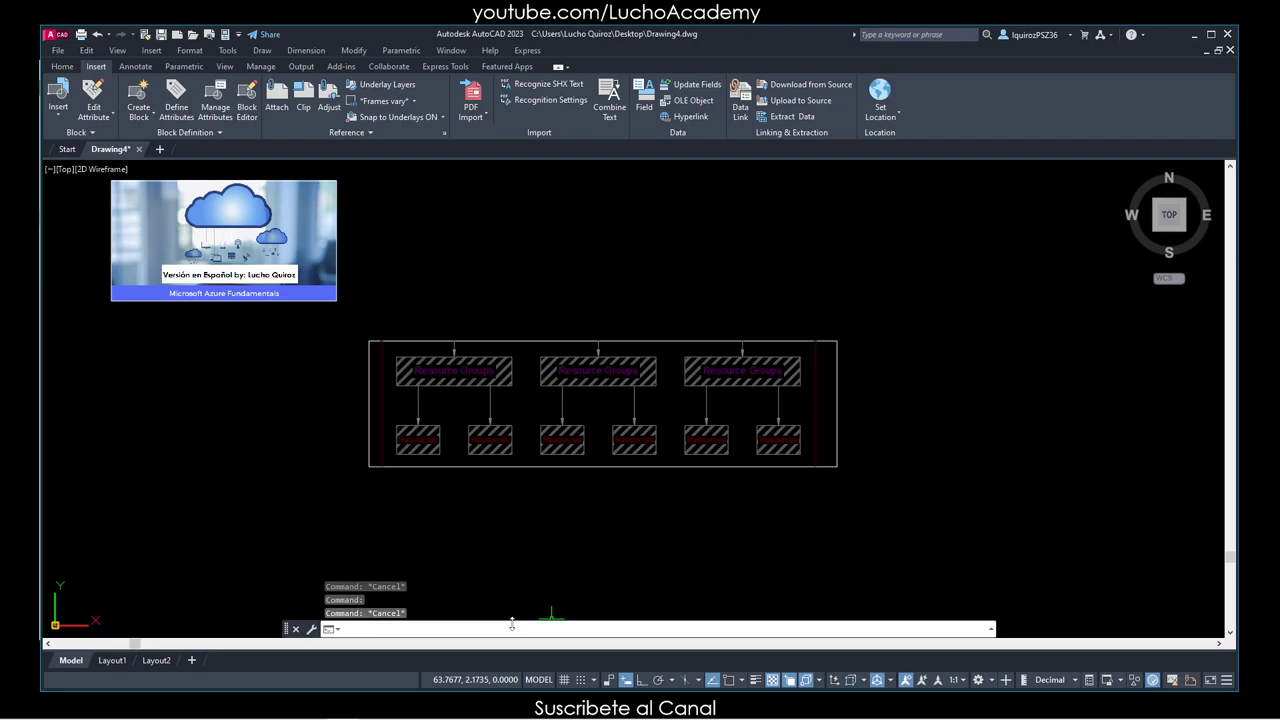
Set XCLIPFRAME to 1, then run it again with 0 to hide the clip frame.
{"action": "type", "text": "X"}
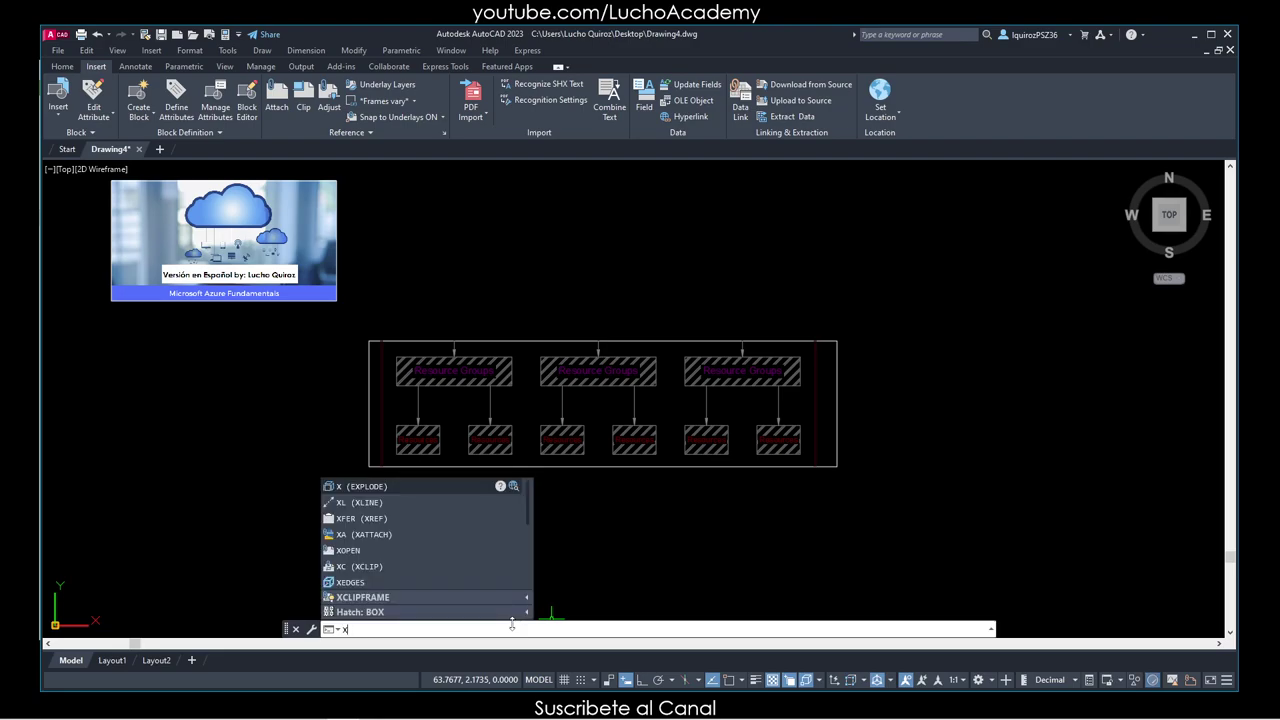
{"action": "type", "text": "cli"}
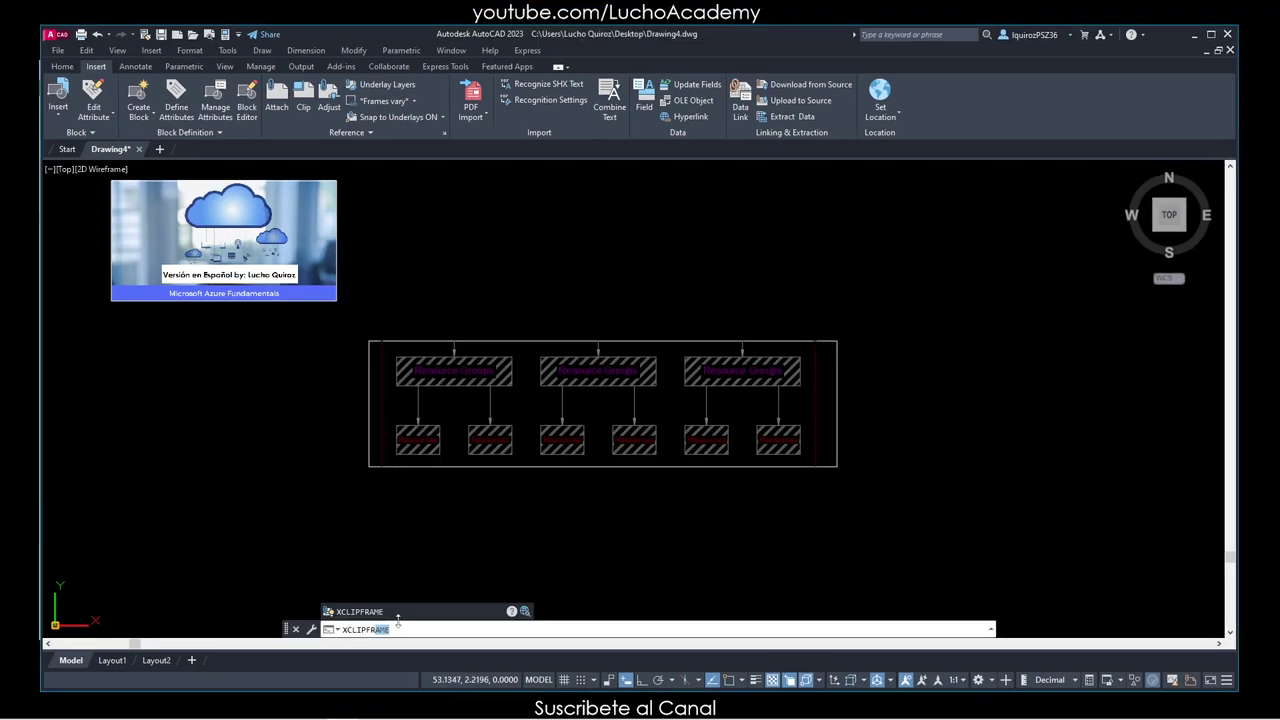
{"action": "key", "text": "Return"}
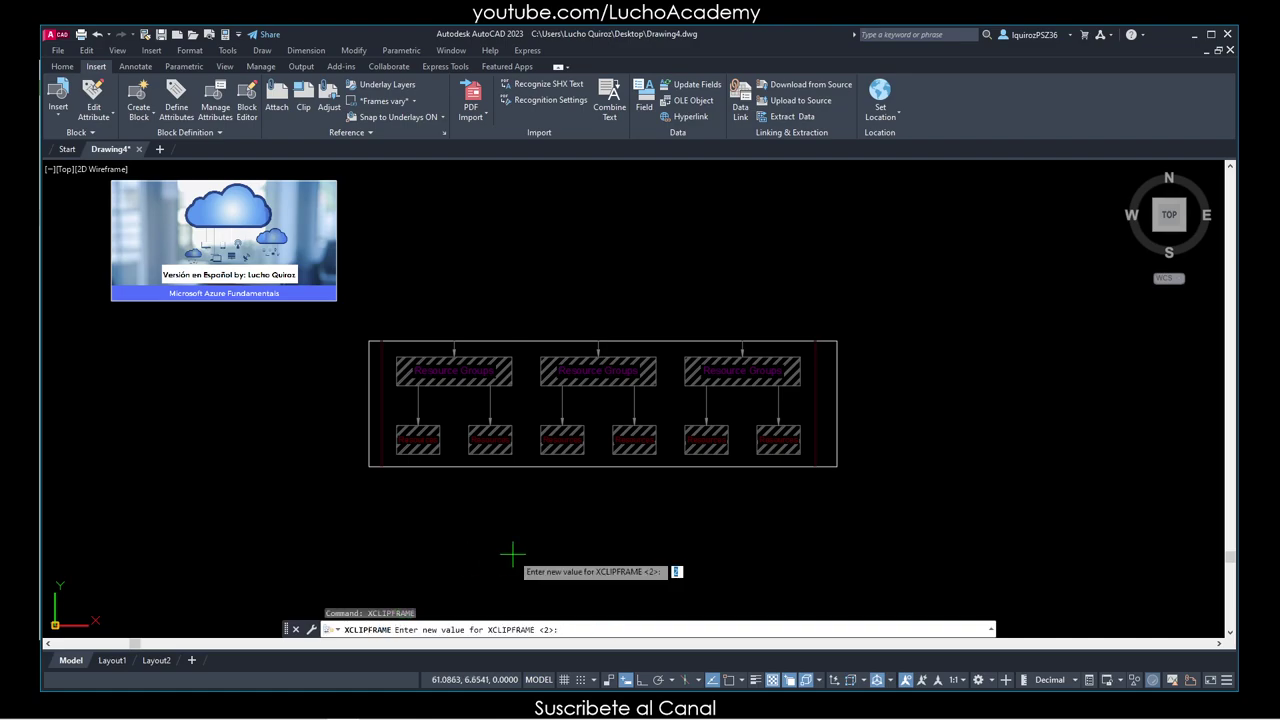
{"action": "type", "text": "1"}
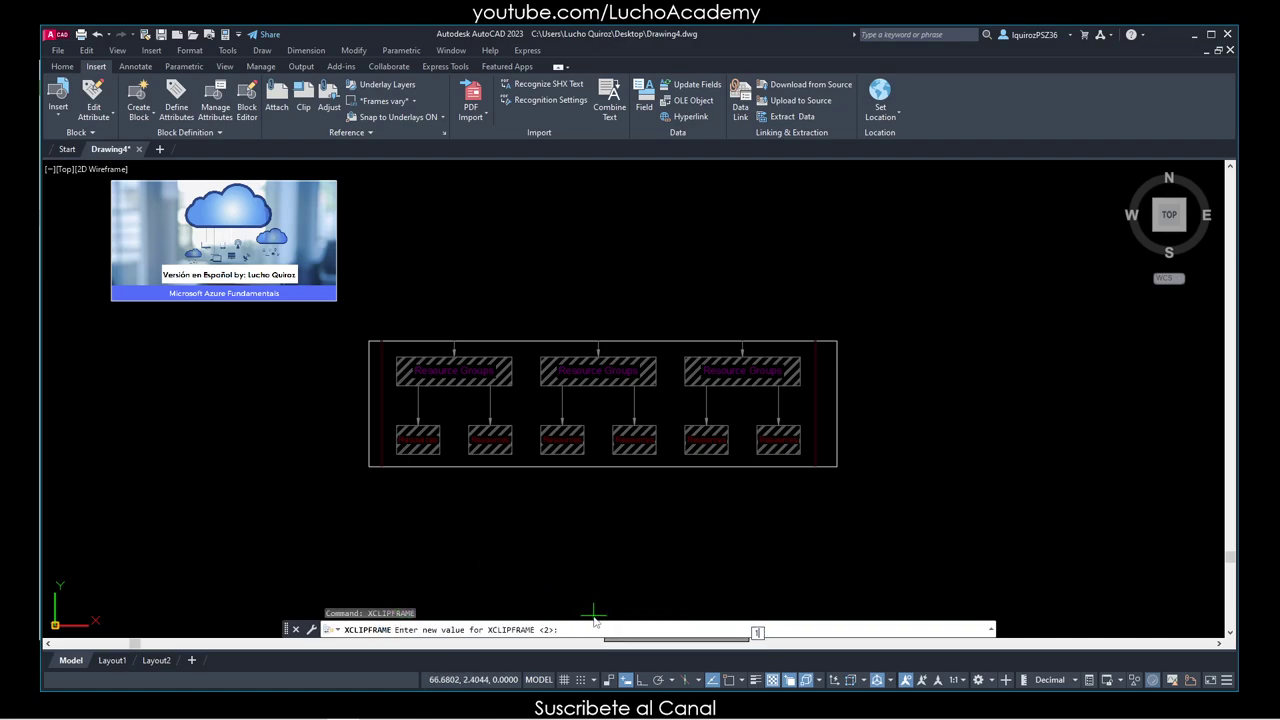
{"action": "key", "text": "Return"}
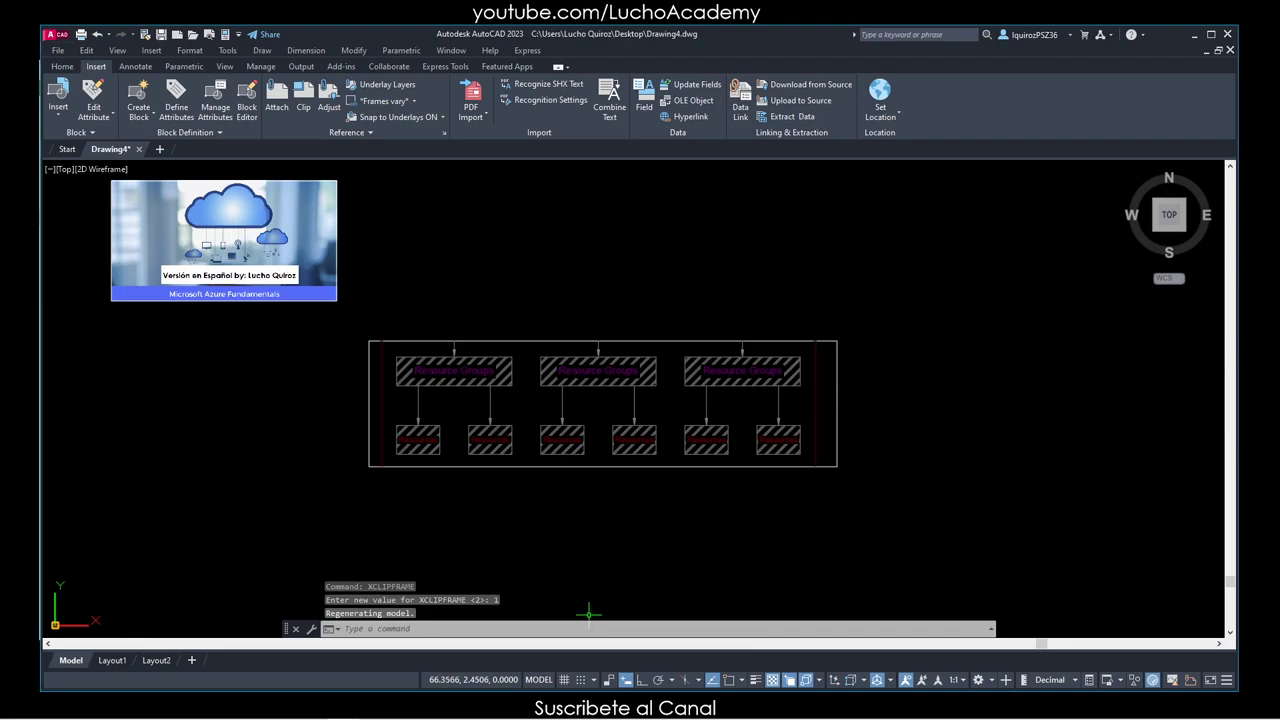
{"action": "key", "text": "Return"}
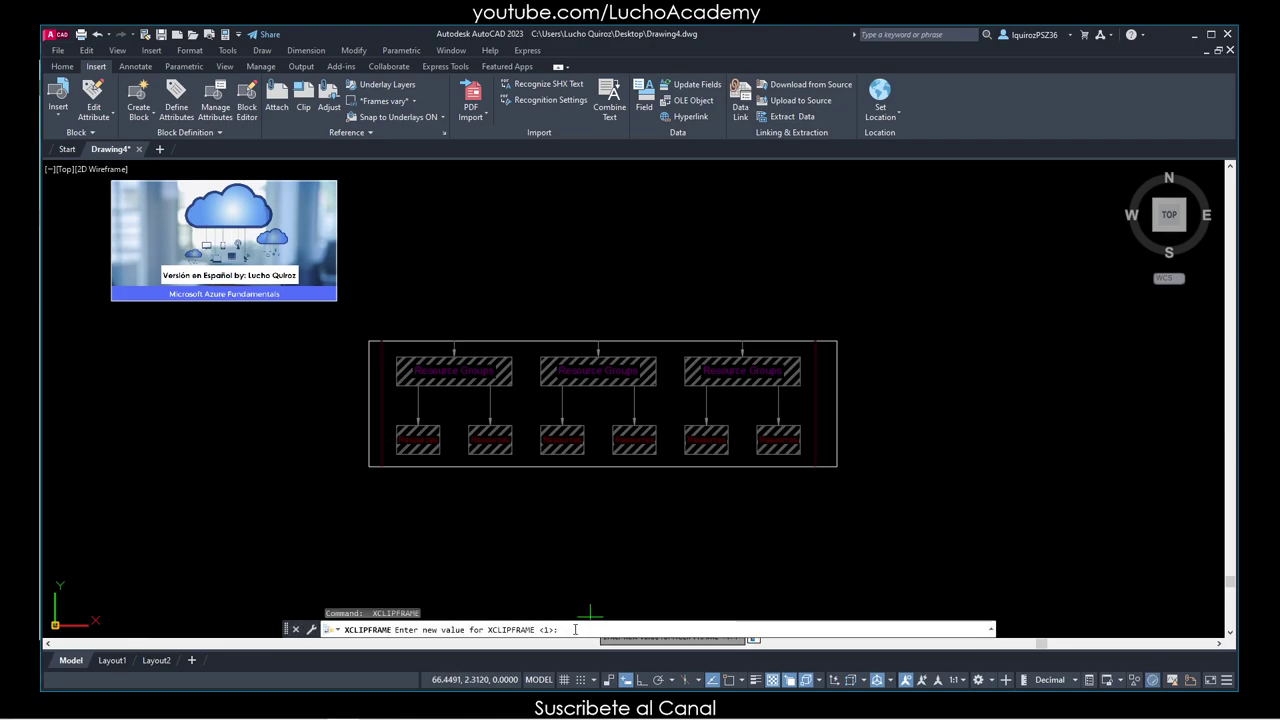
{"action": "type", "text": "0"}
{"action": "key", "text": "Return"}
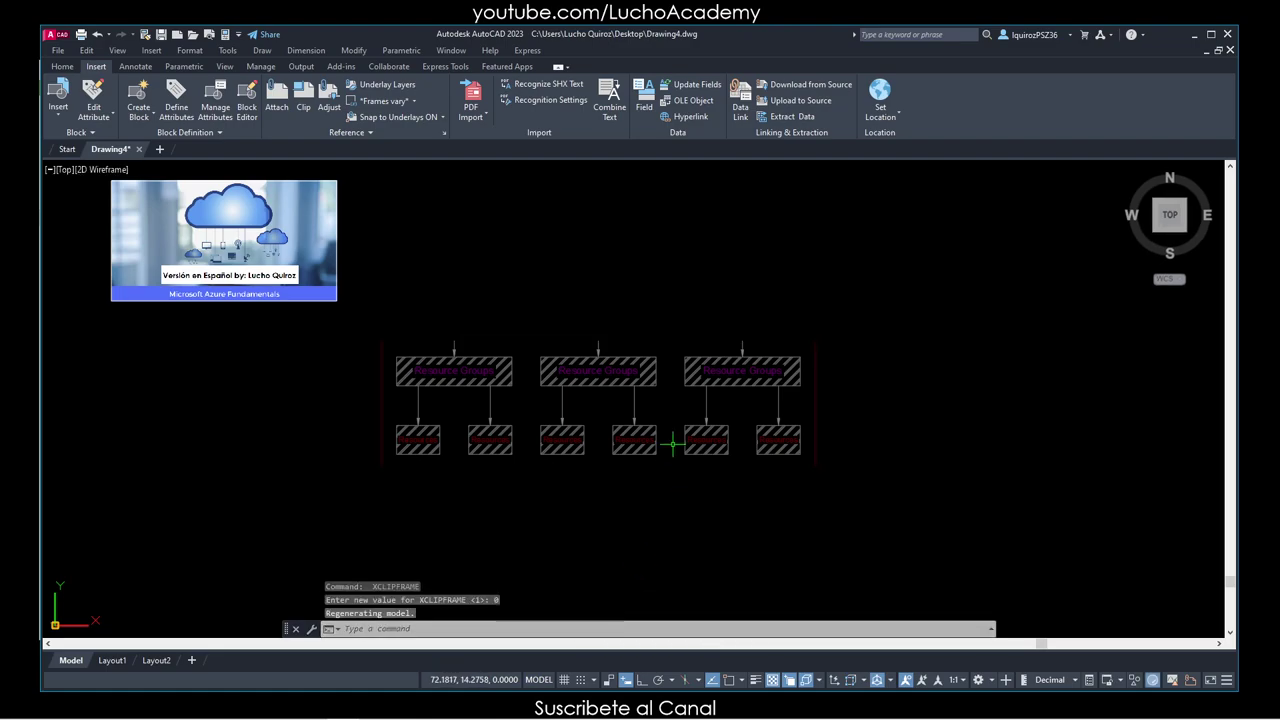
{"action": "scroll", "coordinate": [612, 355], "scroll_direction": "up", "scroll_amount": 1}
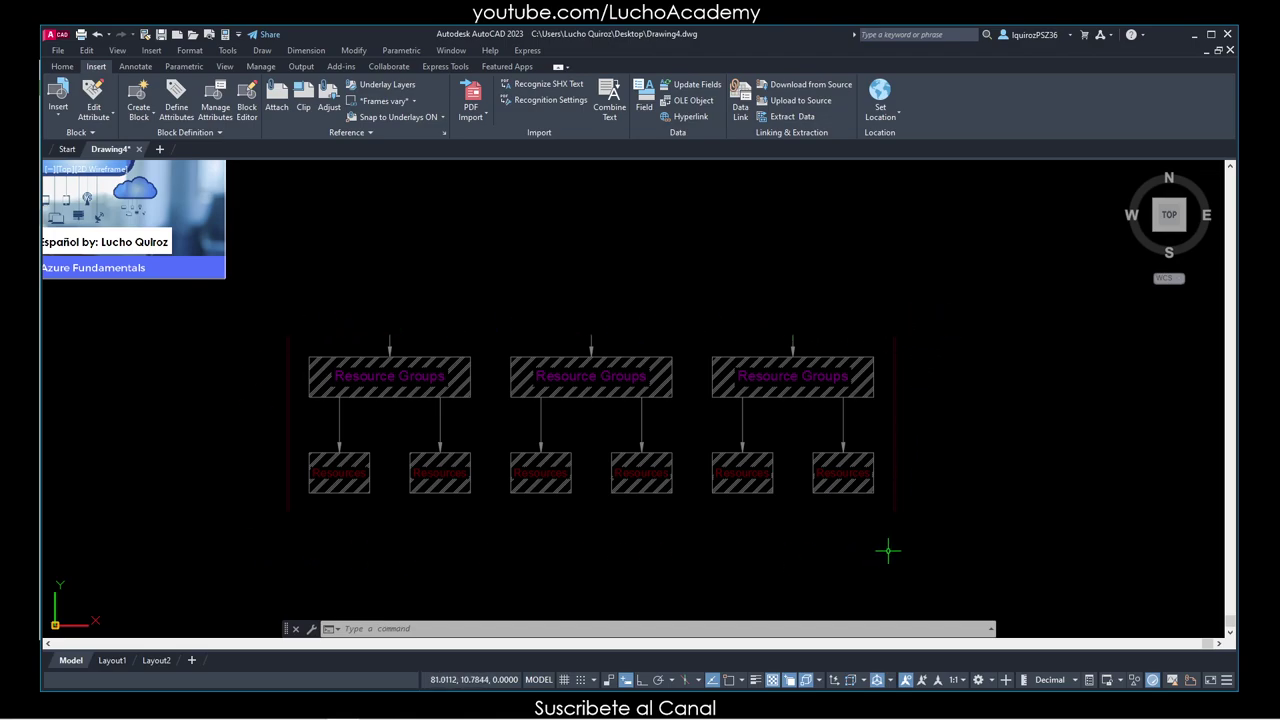
Undo four times with U, reverting the view change, the XCLIPFRAME setting and the clip.
{"action": "scroll", "coordinate": [951, 488], "scroll_direction": "down", "scroll_amount": 1}
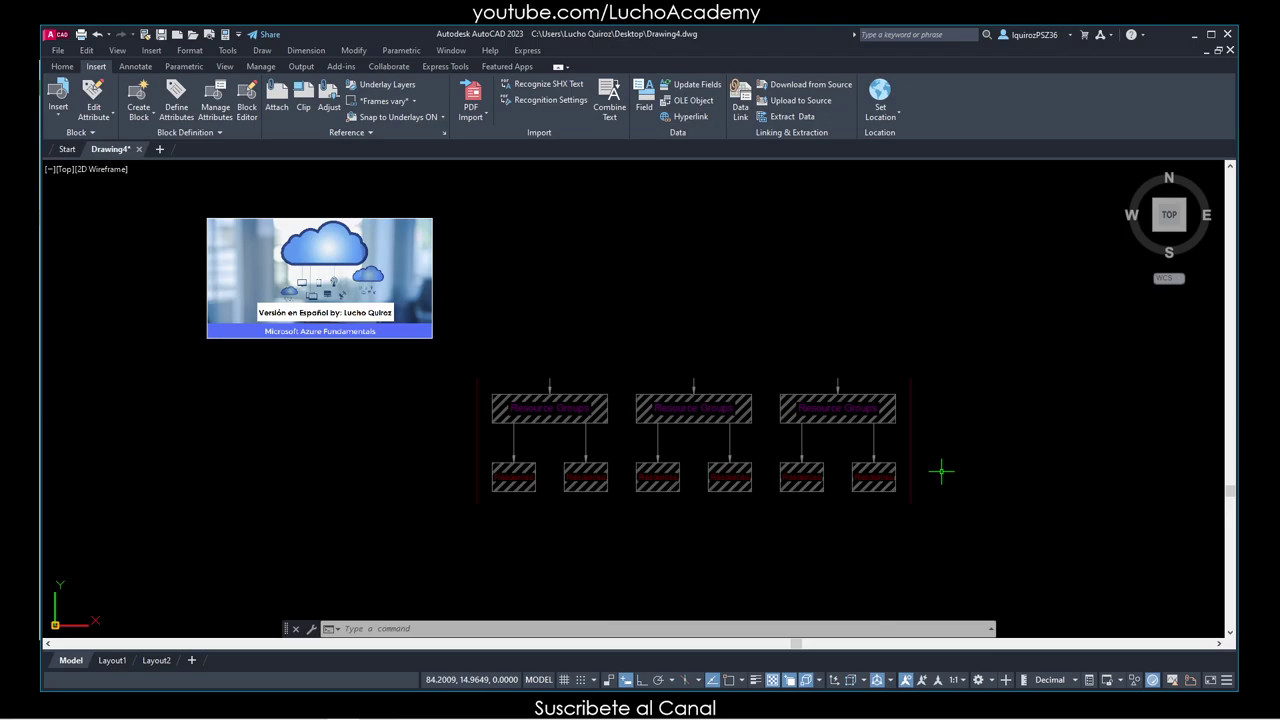
{"action": "type", "text": "u"}
{"action": "key", "text": "Return"}
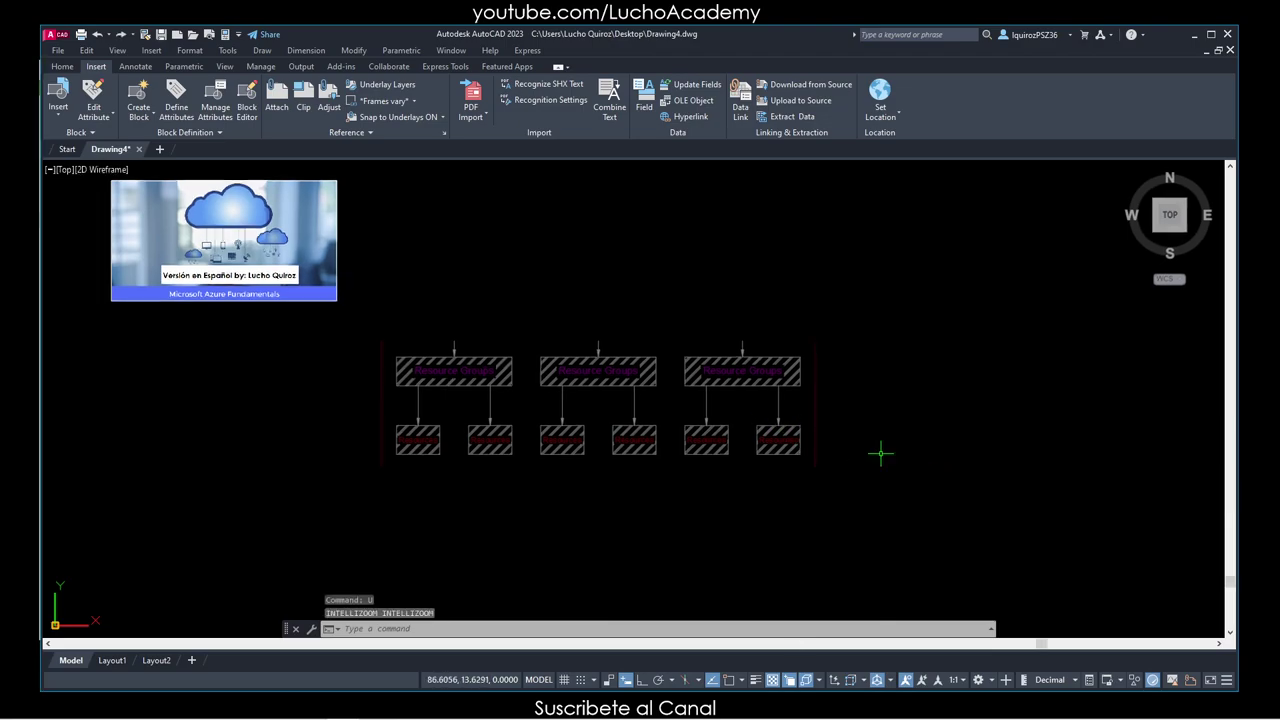
{"action": "type", "text": "u"}
{"action": "key", "text": "Return"}
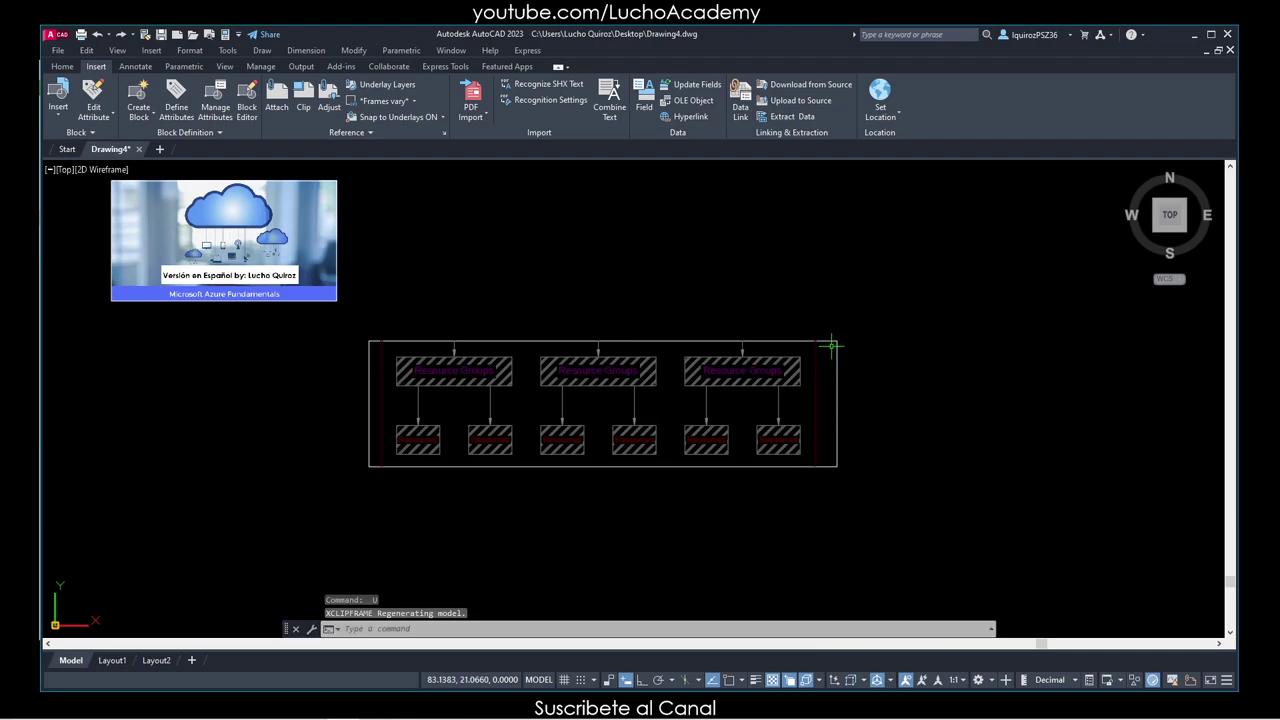
{"action": "type", "text": "u"}
{"action": "key", "text": "Return"}
{"action": "type", "text": "u"}
{"action": "key", "text": "Return"}
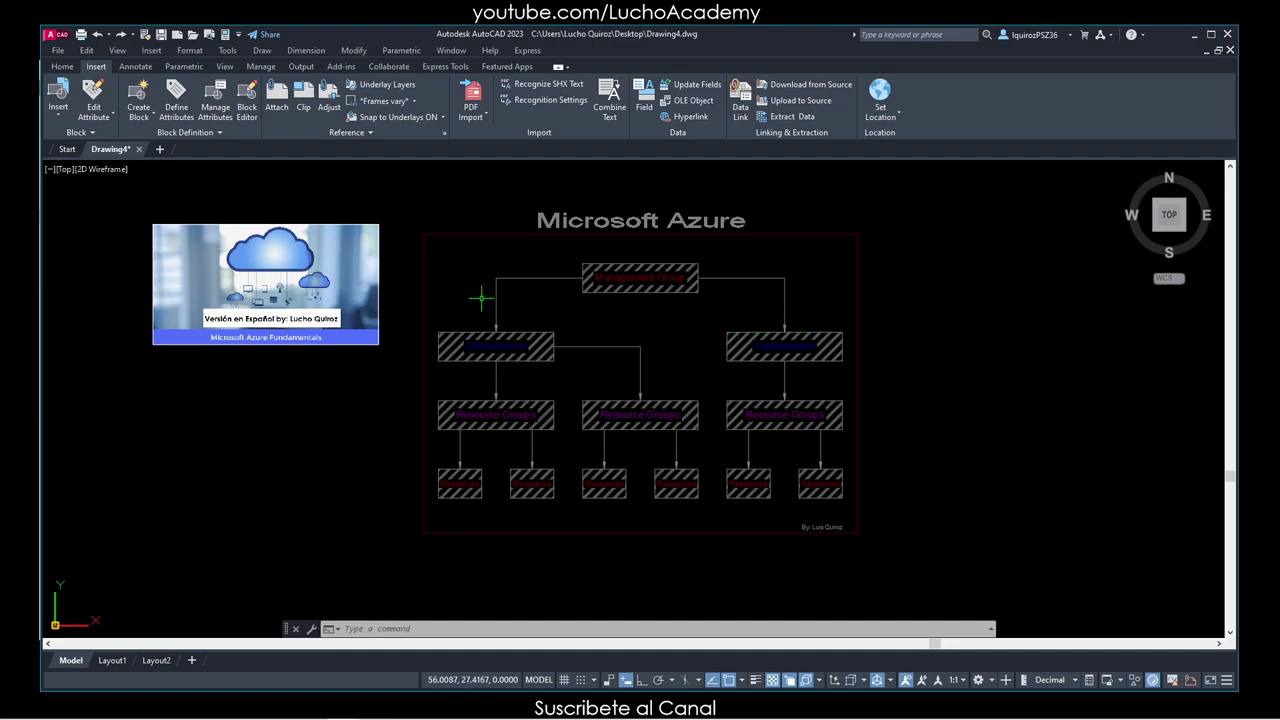
Apply a rectangular clip to the Azure xref around its right-hand branch, then recentre the view.
{"action": "left_click", "coordinate": [584, 234]}
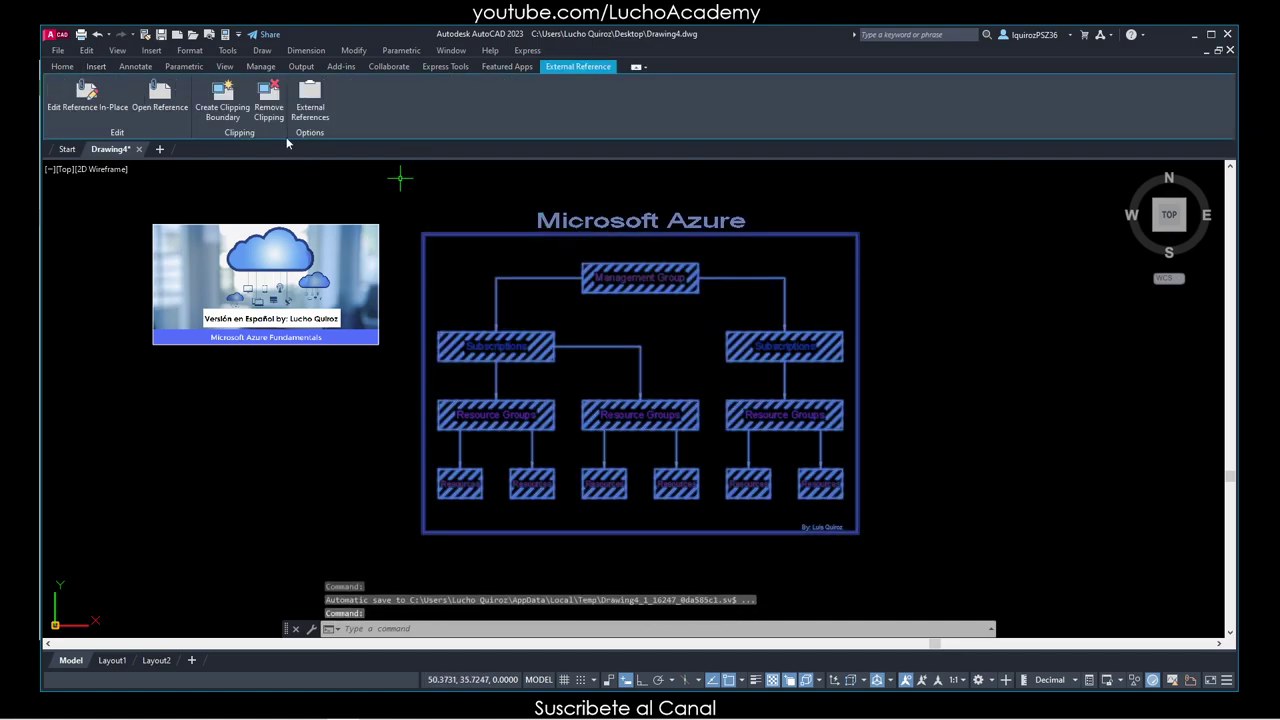
{"action": "left_click", "coordinate": [226, 110]}
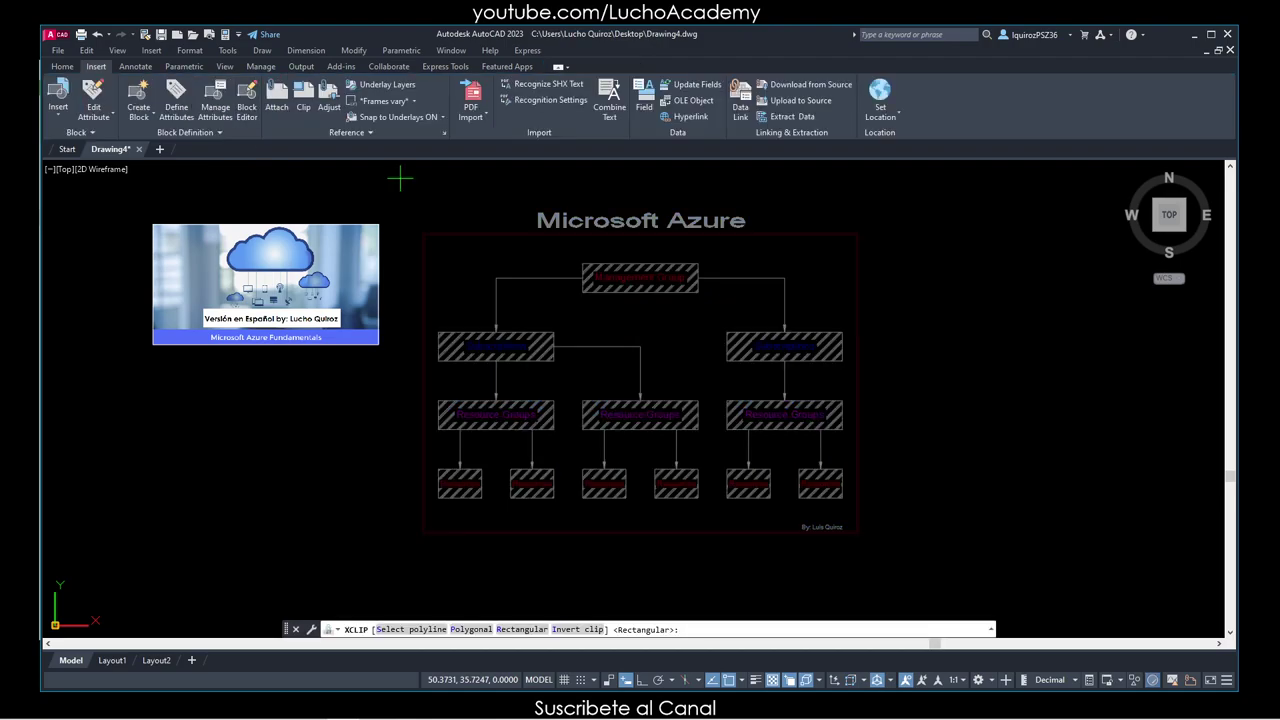
{"action": "key", "text": "Down"}
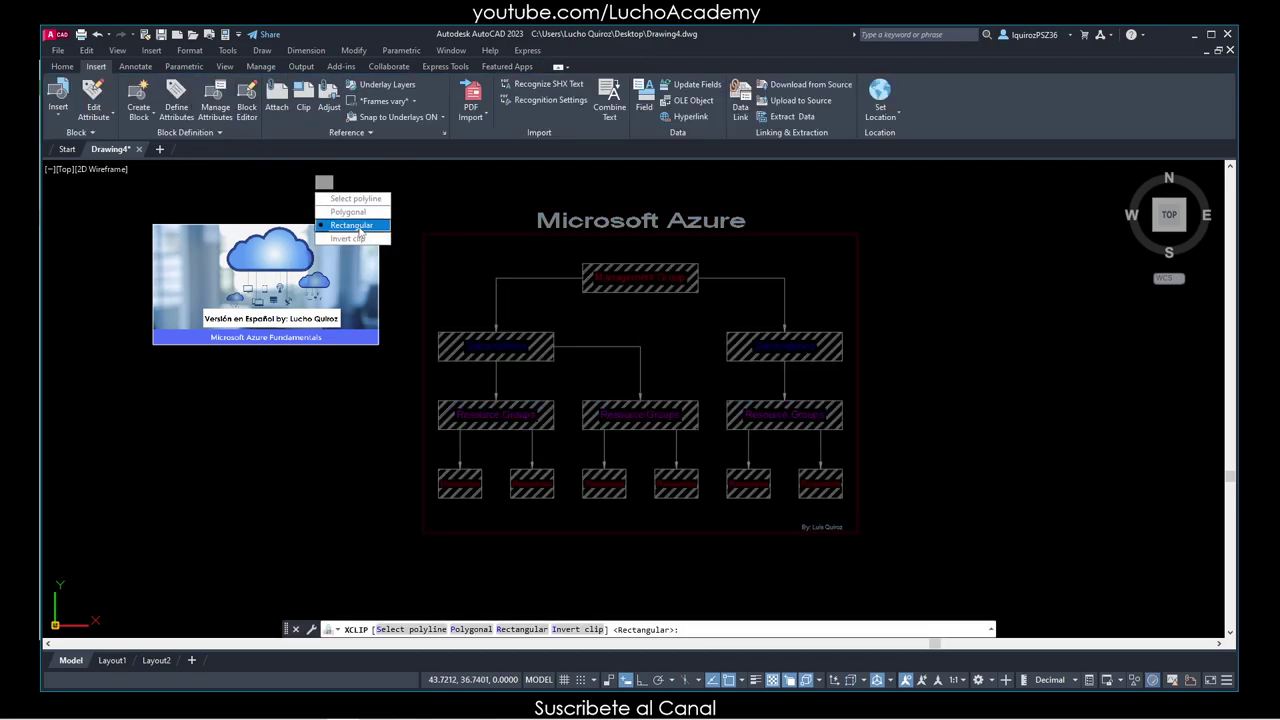
{"action": "key", "text": "Return"}
{"action": "left_click", "coordinate": [715, 318]}
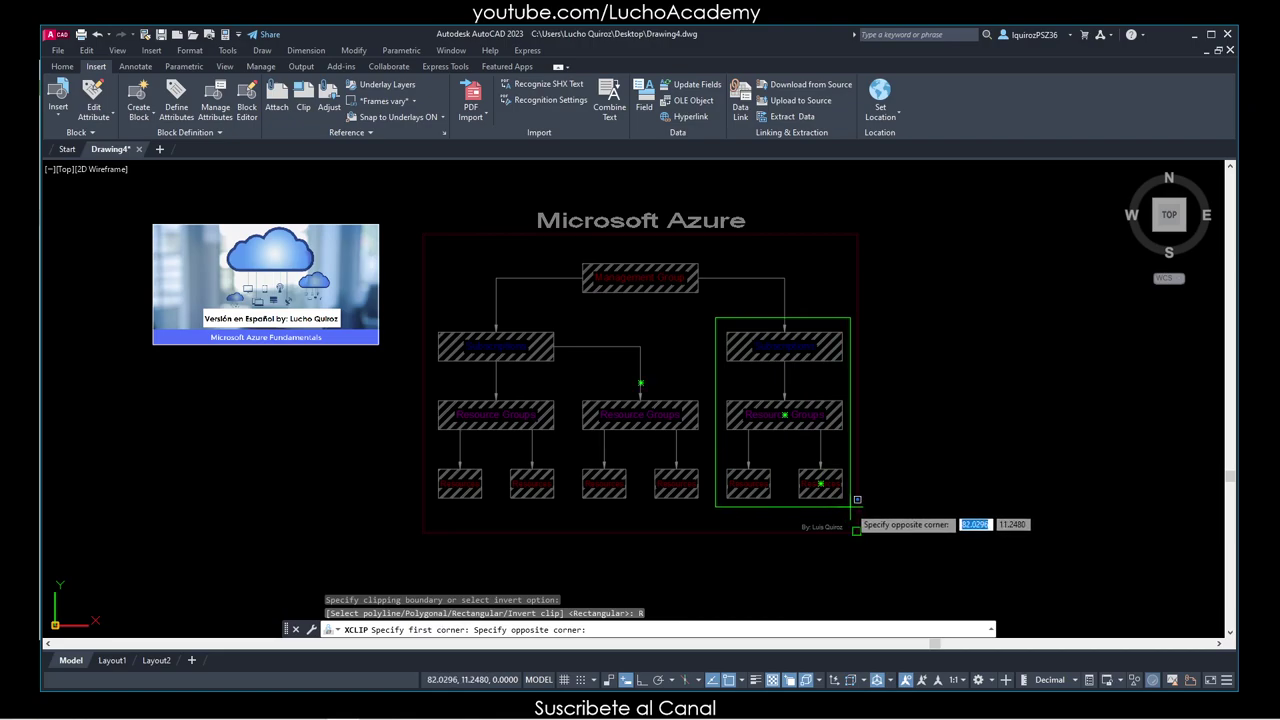
{"action": "key", "text": "F3"}
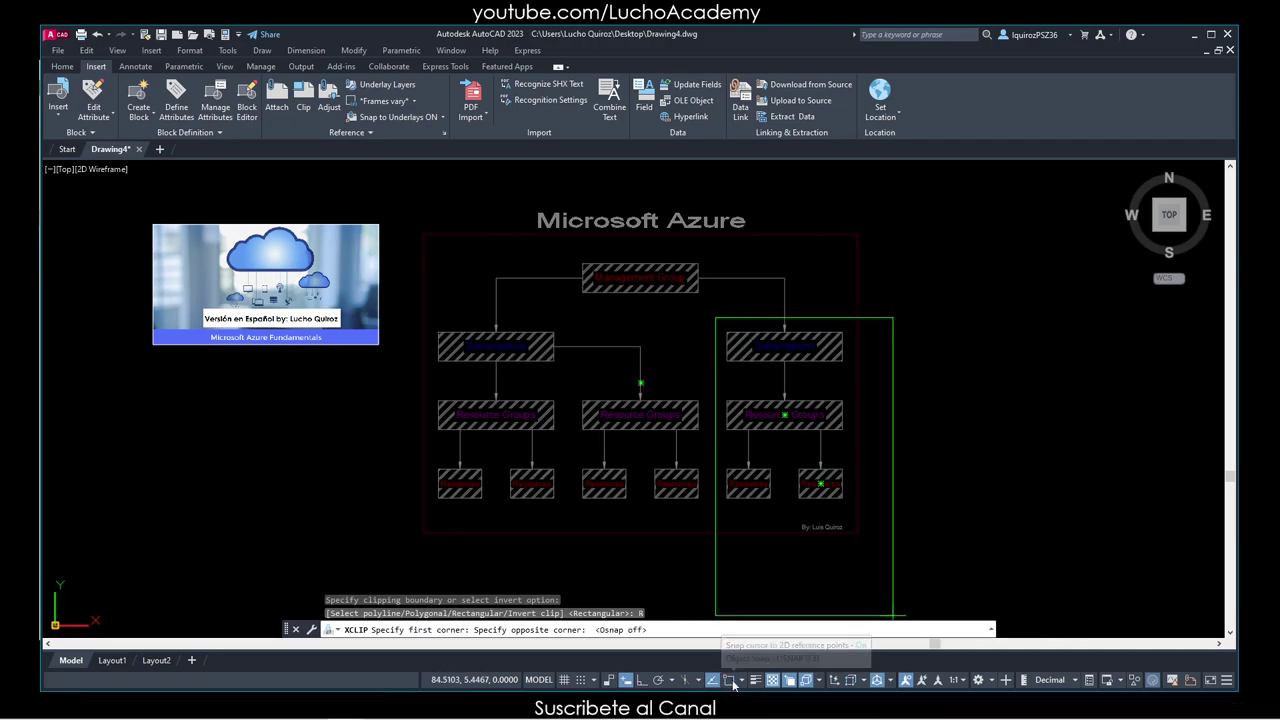
{"action": "left_click", "coordinate": [853, 512]}
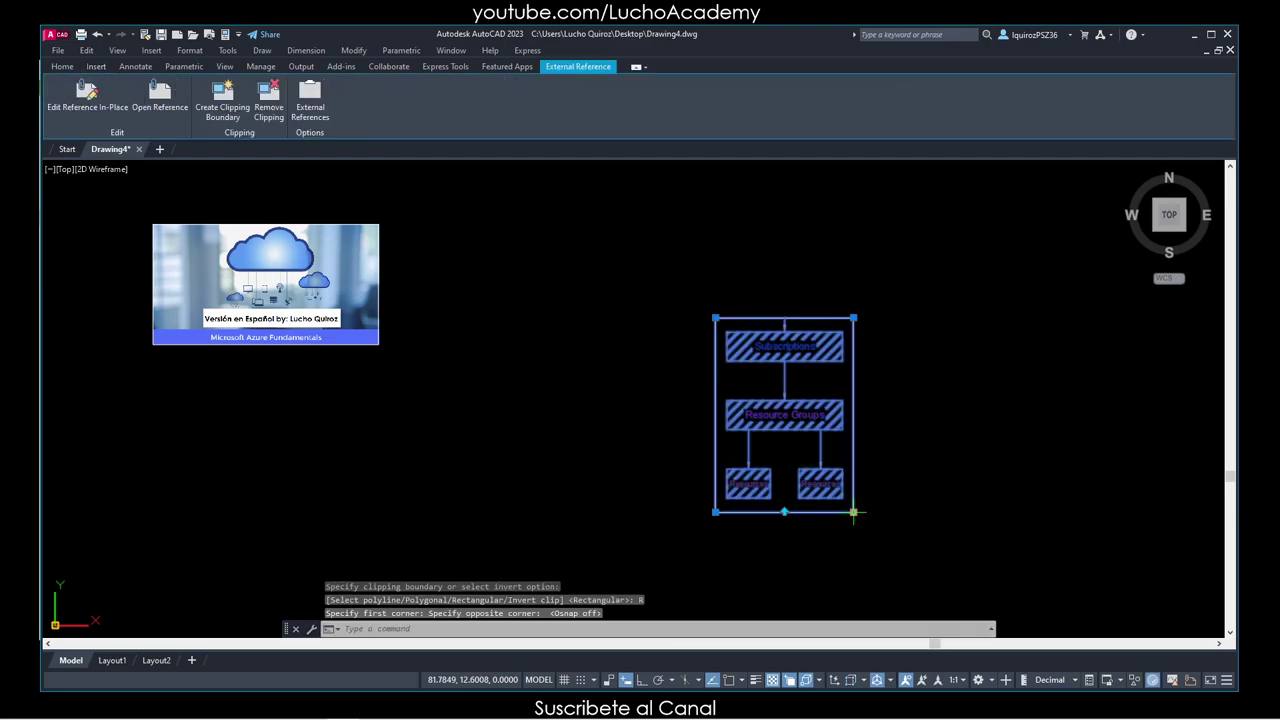
{"action": "key", "text": "Escape"}
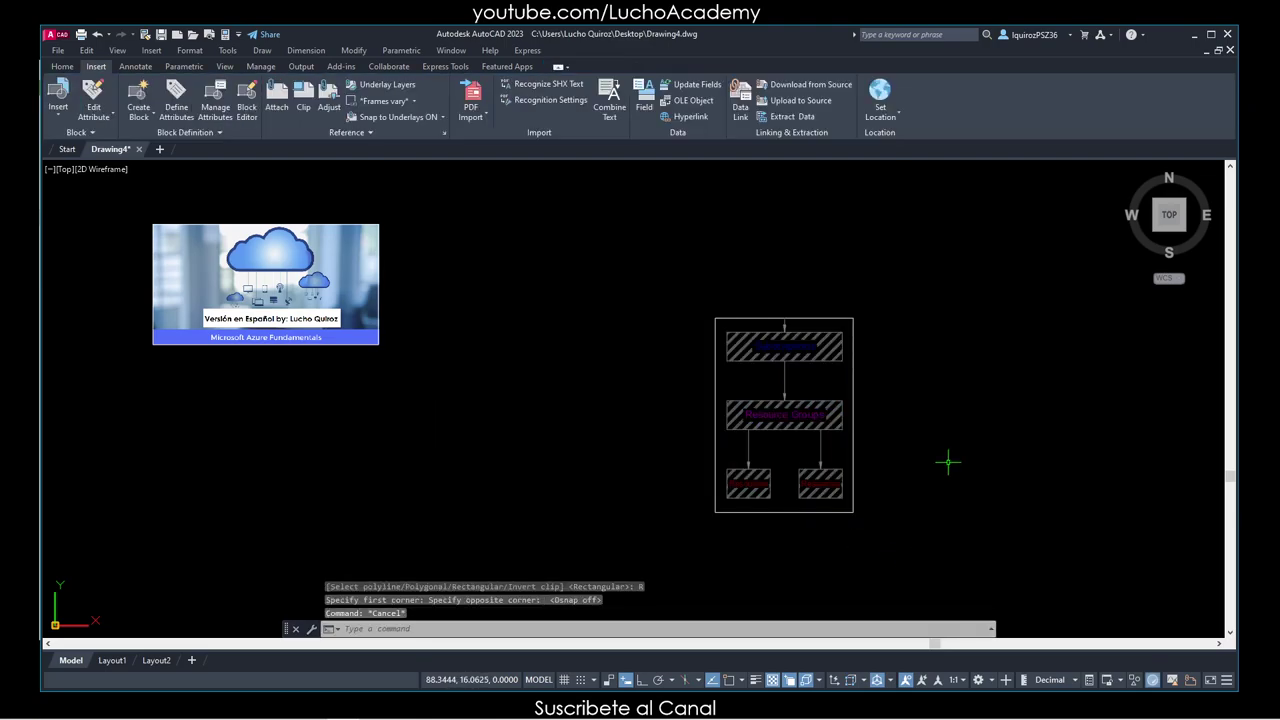
{"action": "middle_click_drag", "start_coordinate": [948, 460], "coordinate": [841, 429]}
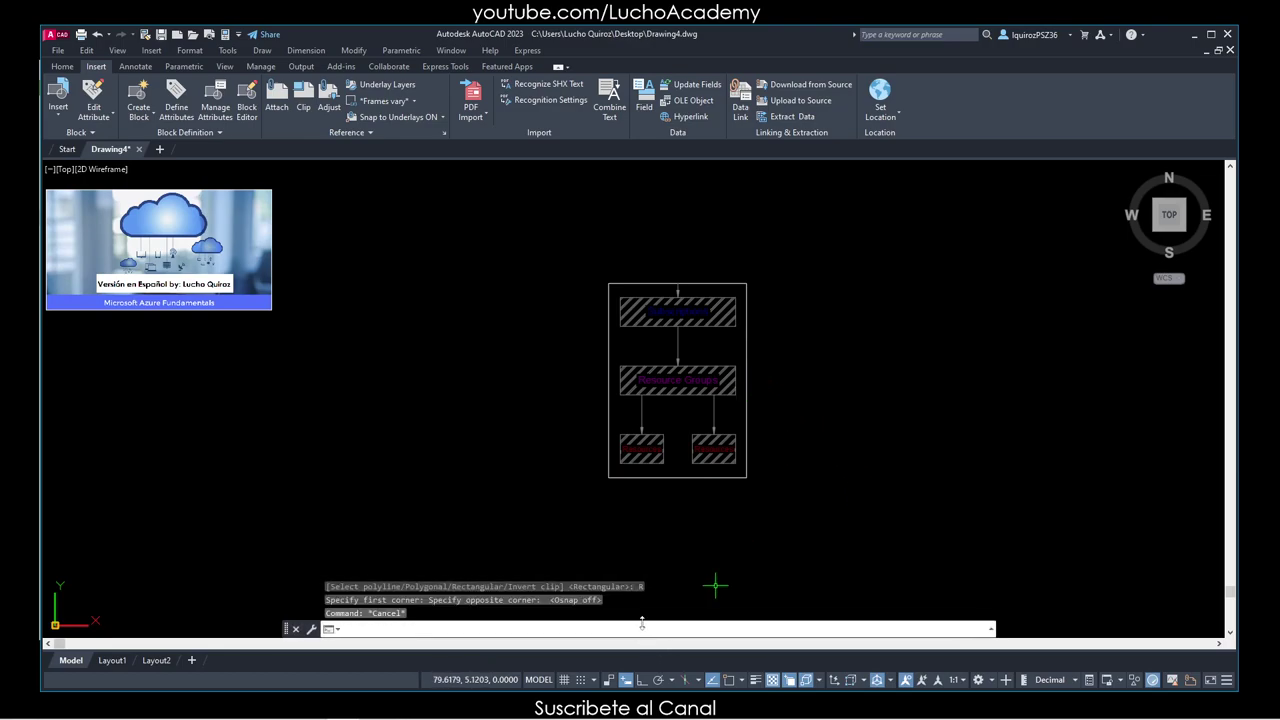
Set XCLIPFRAME to 0, then undo the latest clip with U.
{"action": "type", "text": "xc"}
{"action": "type", "text": "fra"}
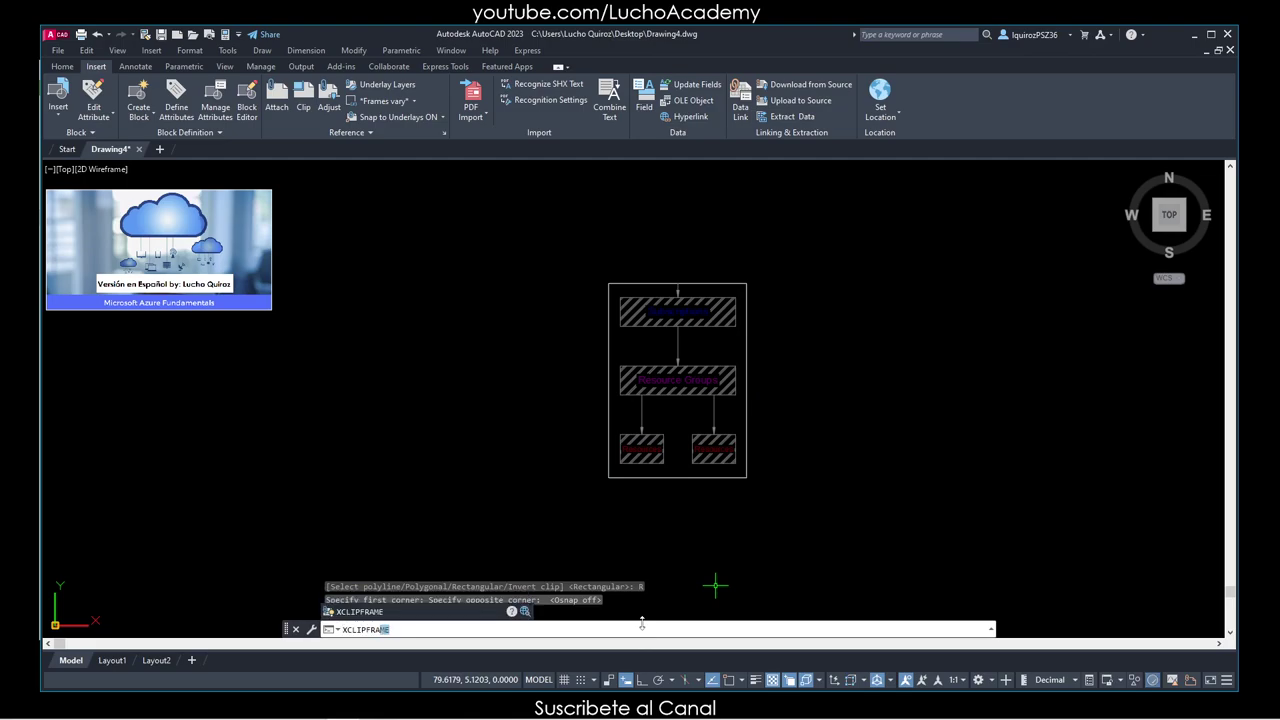
{"action": "key", "text": "Return"}
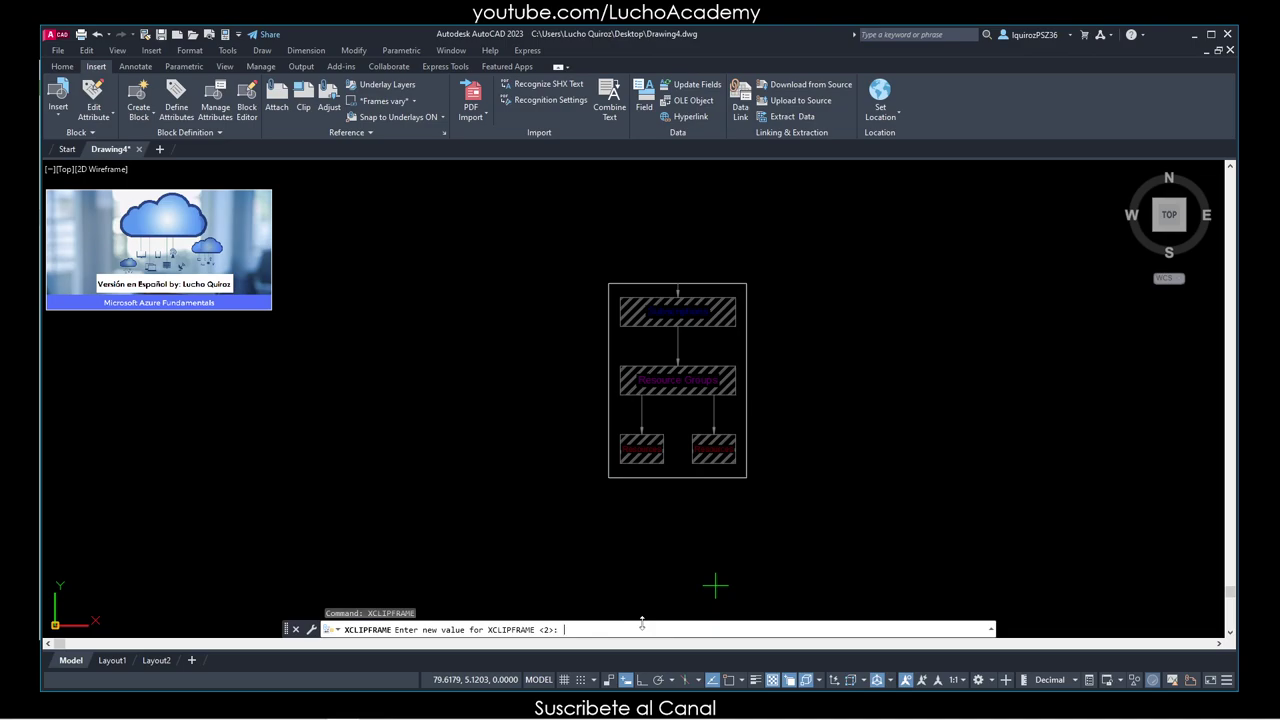
{"action": "type", "text": "0"}
{"action": "key", "text": "Return"}
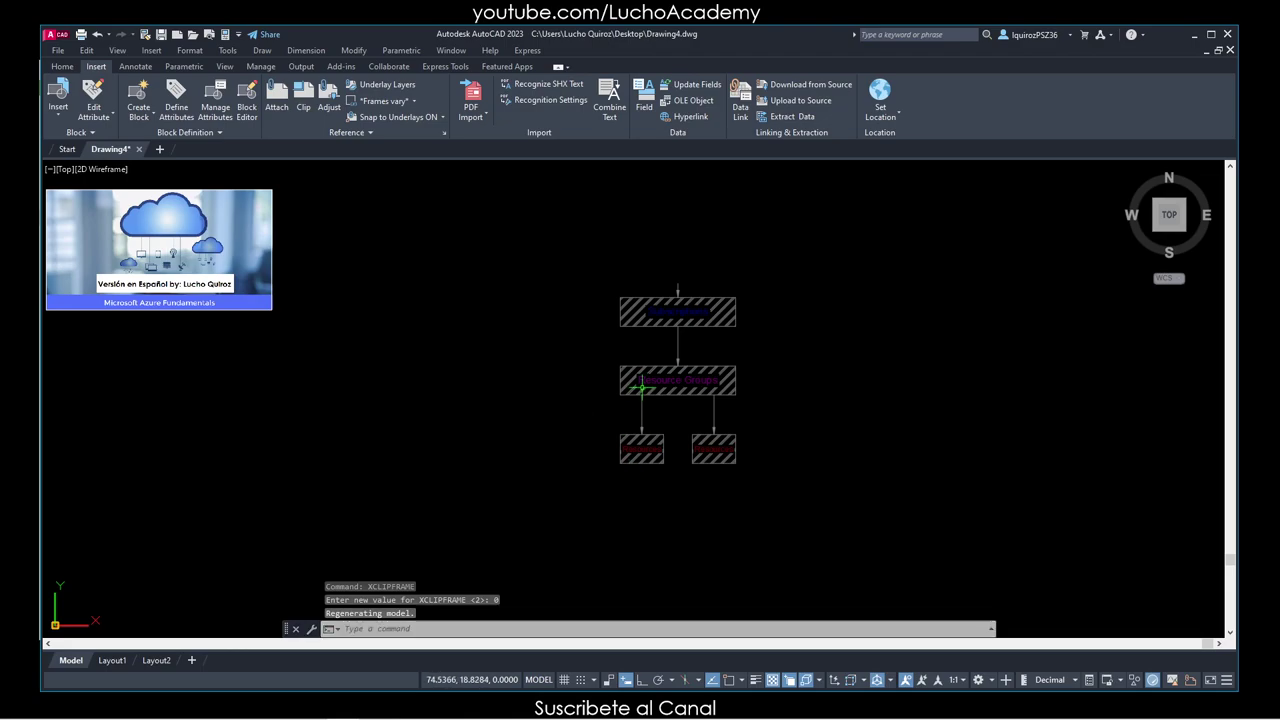
{"action": "type", "text": "u"}
{"action": "key", "text": "Return"}
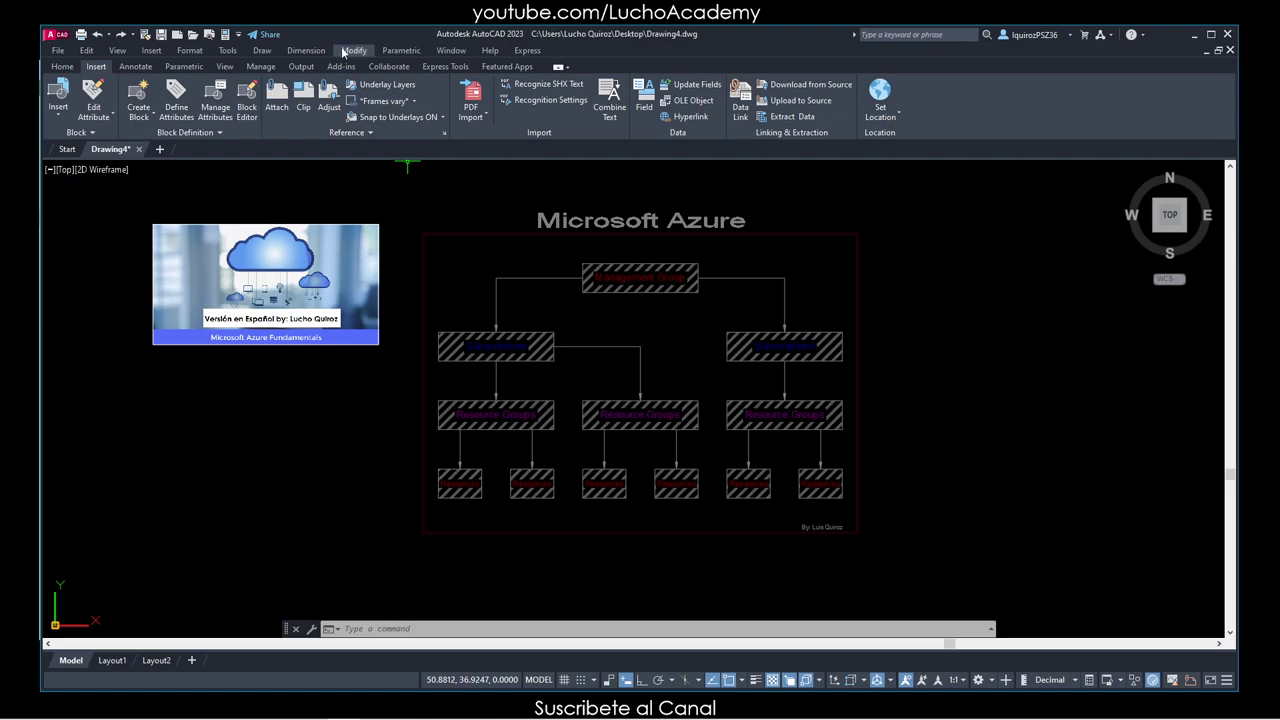
Review the Azure 1 and AzureLogo entries in External References, then close the palette.
{"action": "left_click", "coordinate": [145, 50]}
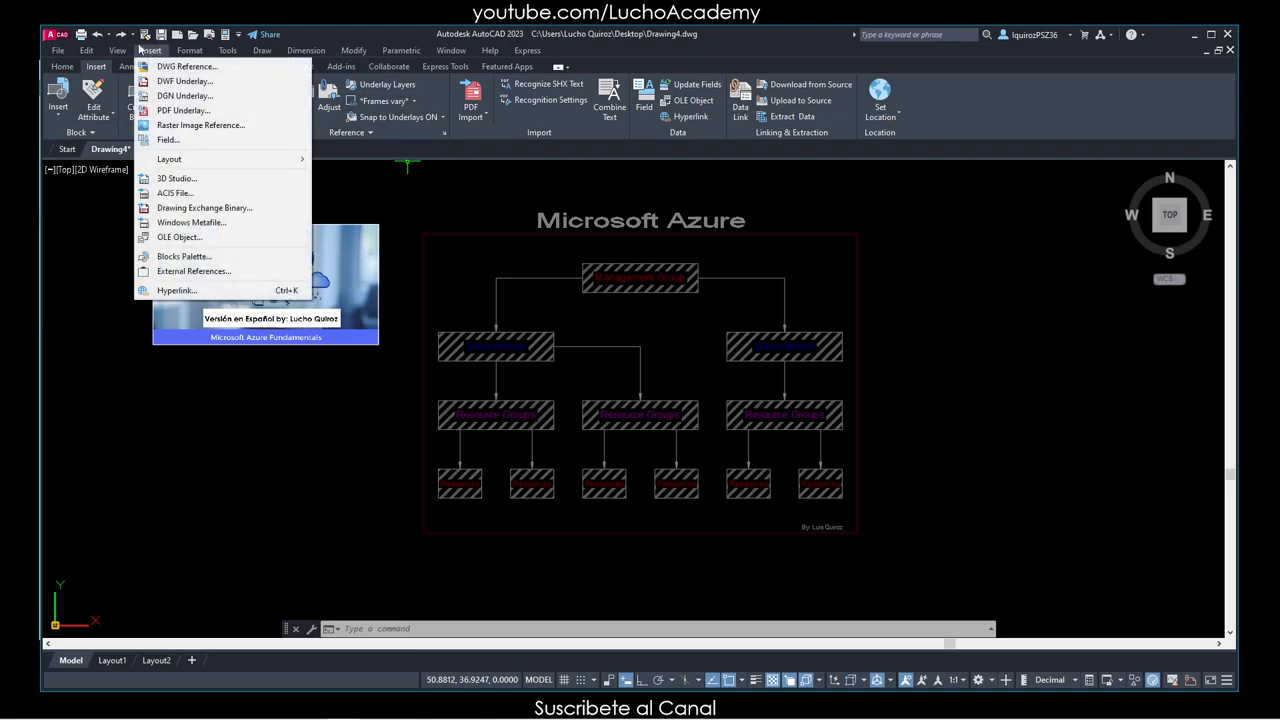
{"action": "left_click", "coordinate": [173, 271]}
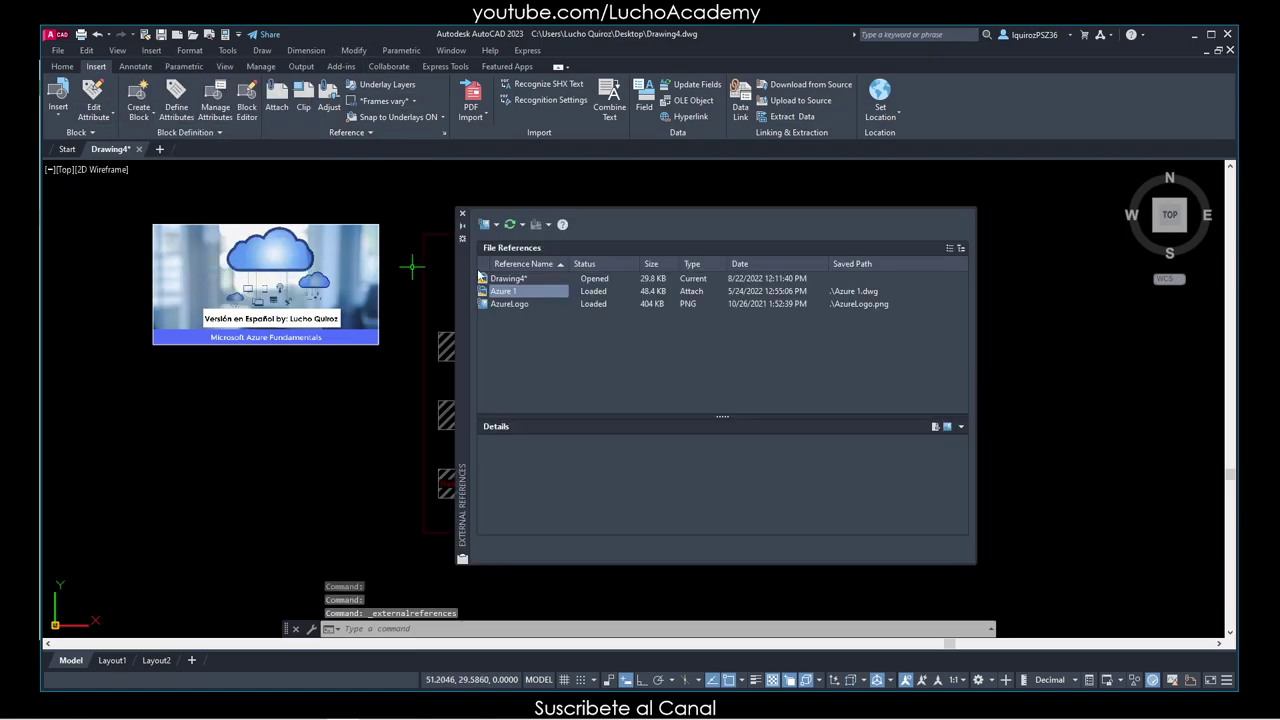
{"action": "right_click", "coordinate": [531, 296]}
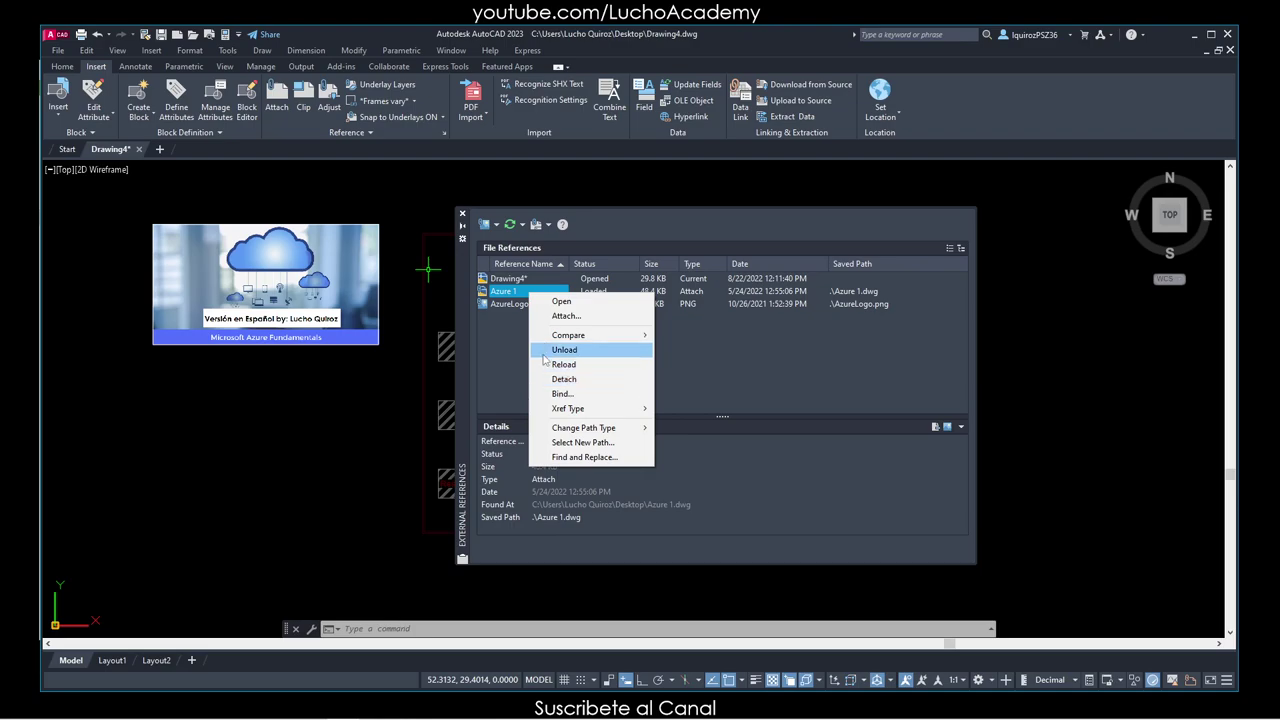
{"action": "left_click", "coordinate": [503, 347]}
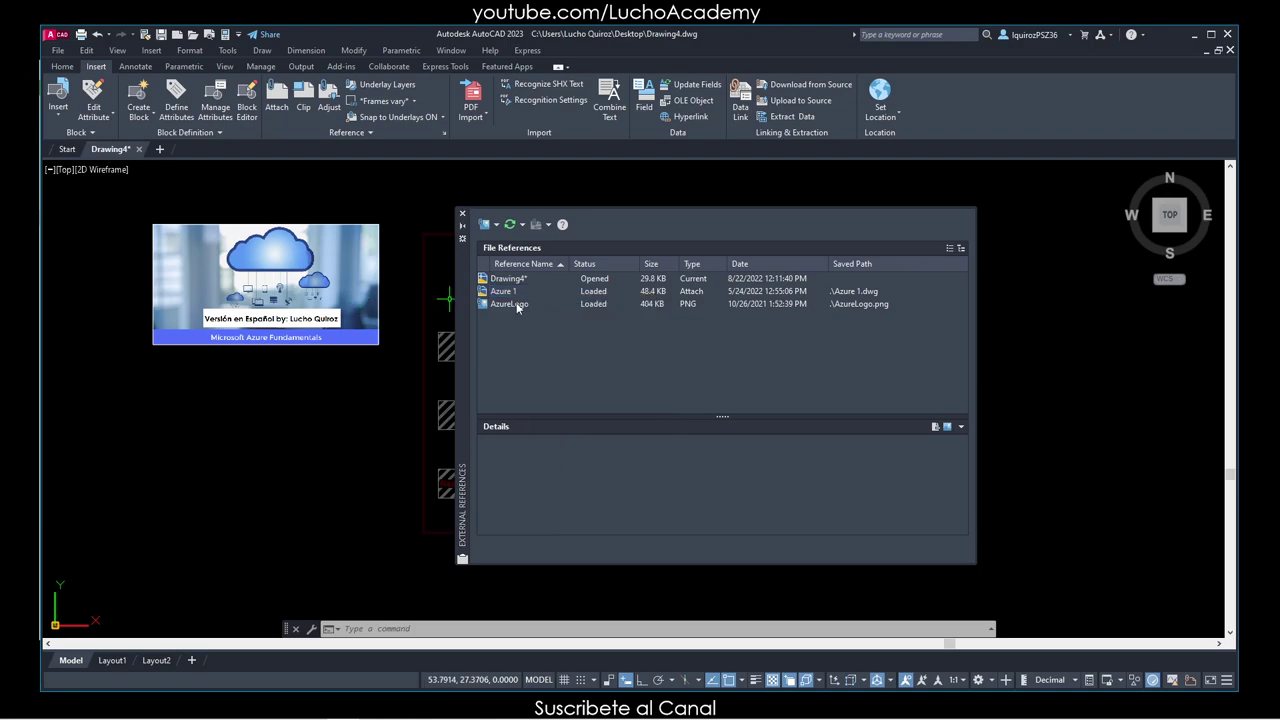
{"action": "left_click", "coordinate": [511, 306]}
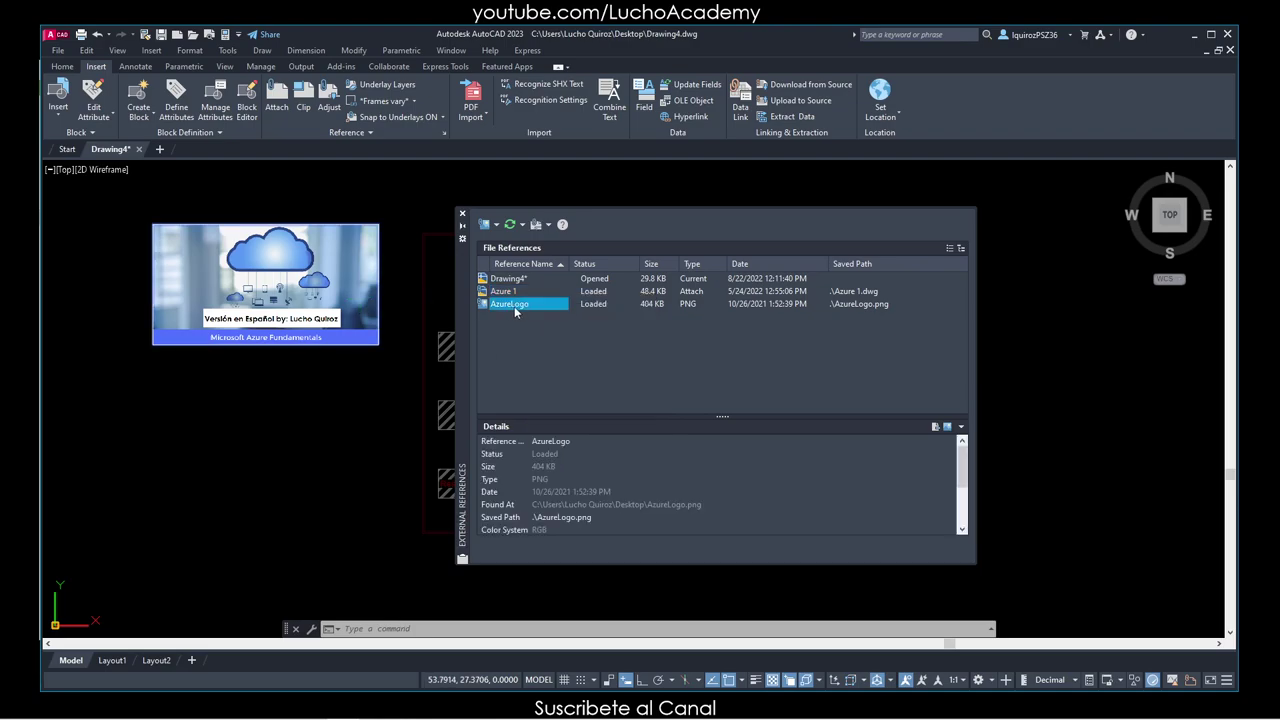
{"action": "left_click", "coordinate": [462, 214]}
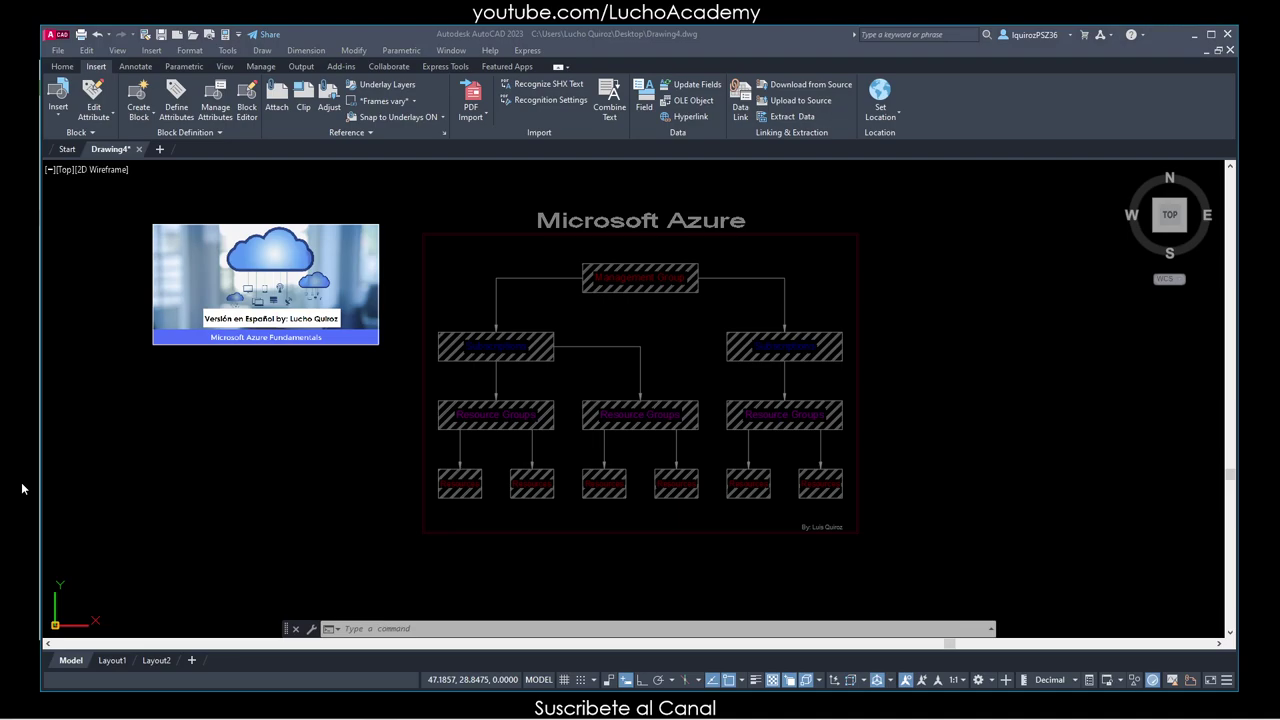
Set the AzureLogo image to brightness 47, contrast 42 and fade 38, then deselect it.
{"action": "left_click", "coordinate": [334, 344]}
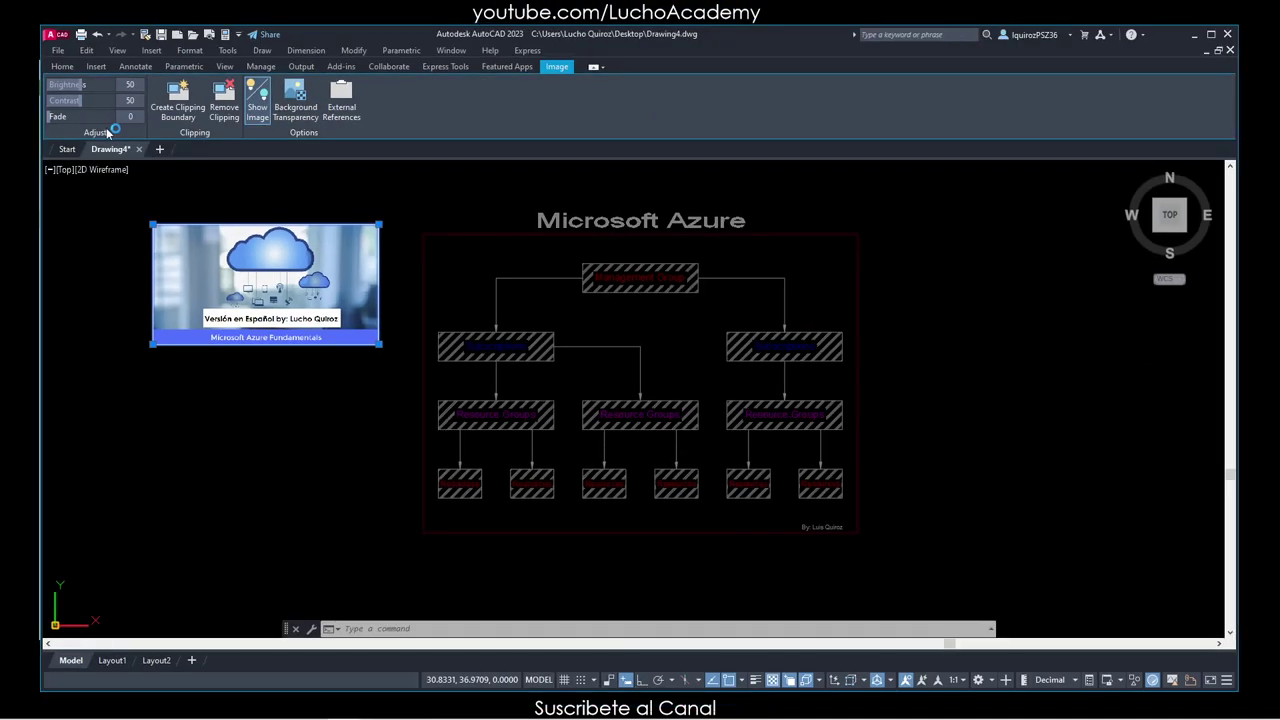
{"action": "mouse_move", "coordinate": [55, 116]}
{"action": "left_mouse_down"}
{"action": "mouse_move", "coordinate": [121, 117]}
{"action": "mouse_move", "coordinate": [74, 117]}
{"action": "mouse_move", "coordinate": [74, 101]}
{"action": "left_mouse_up"}
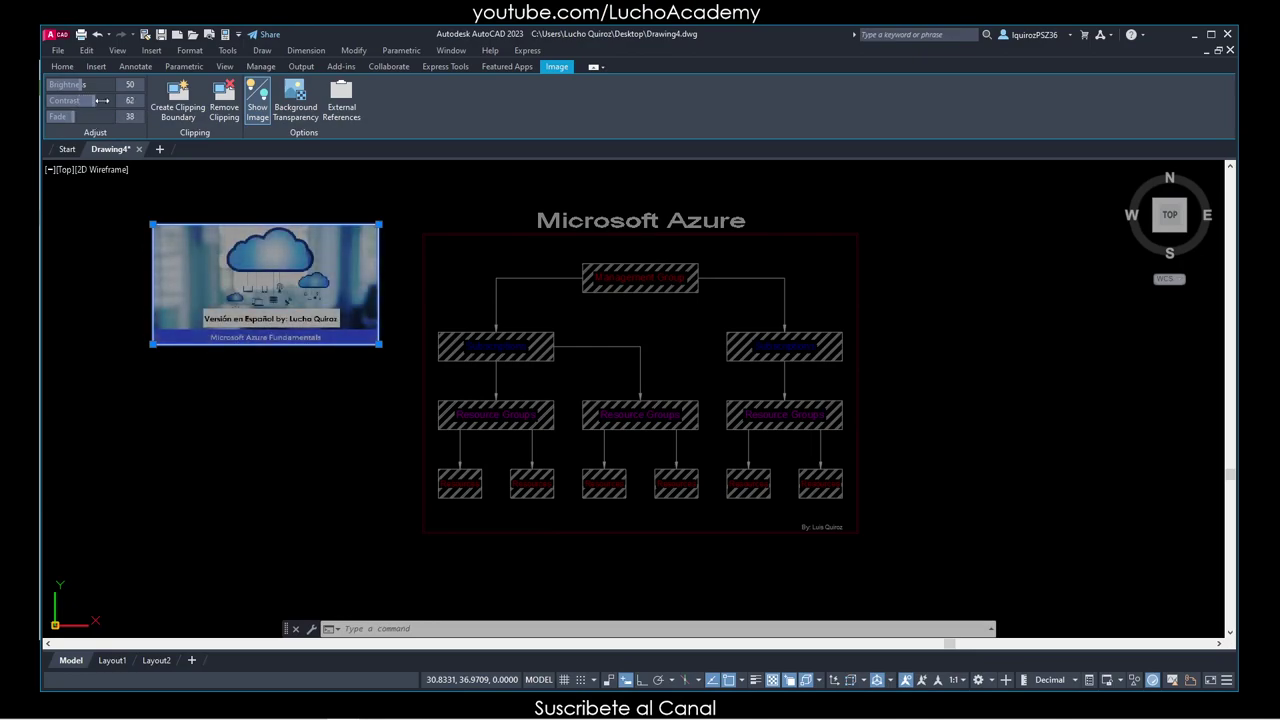
{"action": "left_click_drag", "start_coordinate": [75, 86], "coordinate": [73, 86]}
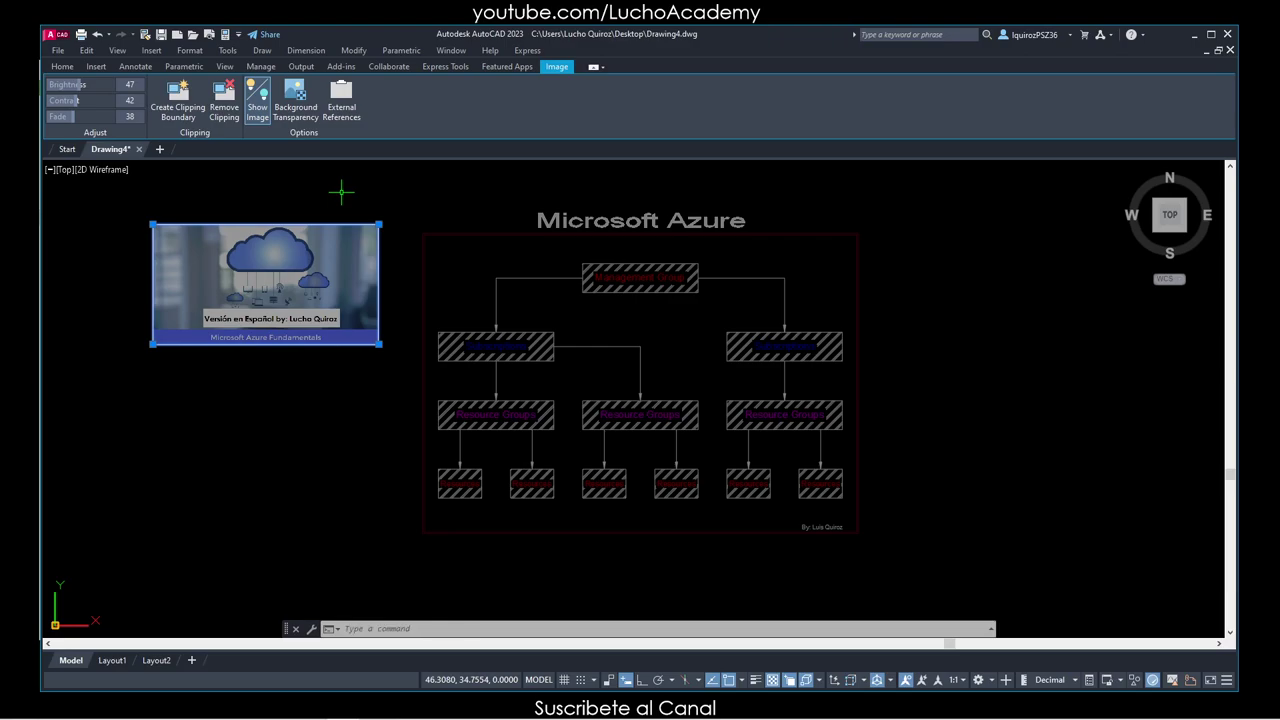
{"action": "left_click", "coordinate": [341, 191]}
{"action": "key", "text": "Escape"}
{"action": "key", "text": "Escape"}
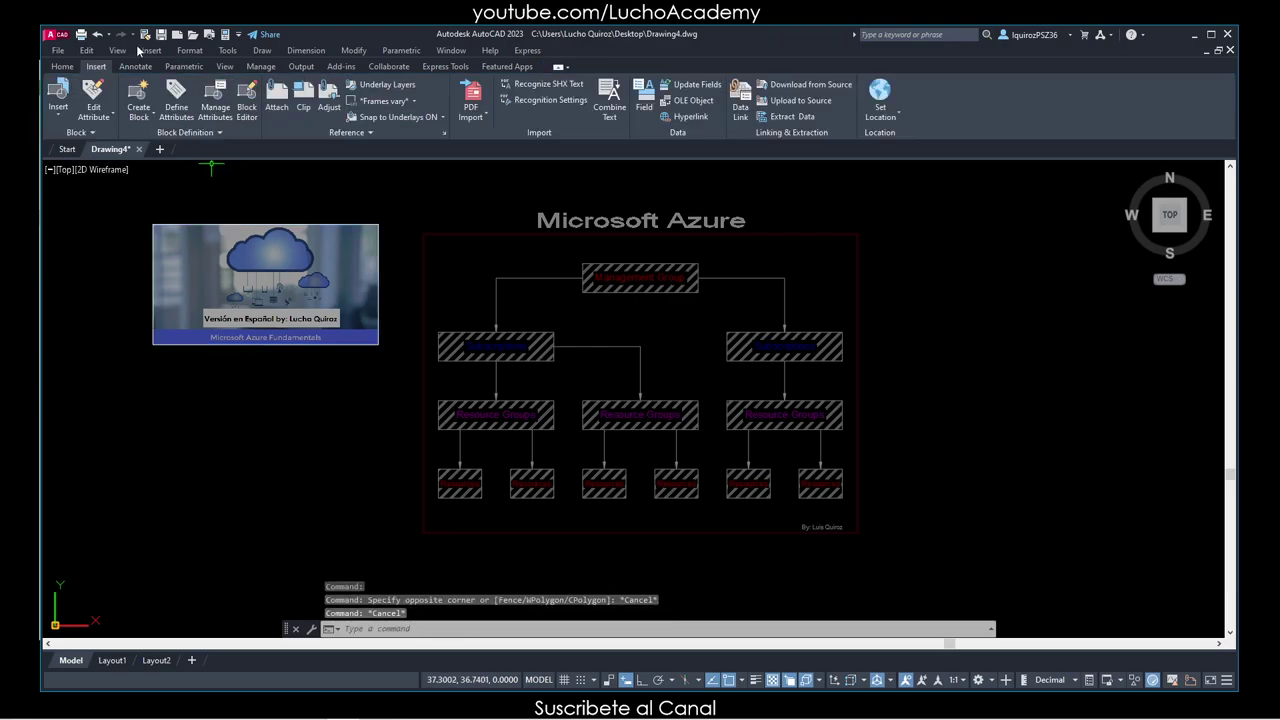
Detach the AzureLogo image in the External References palette.
{"action": "left_click", "coordinate": [151, 50]}
{"action": "left_click", "coordinate": [205, 251]}
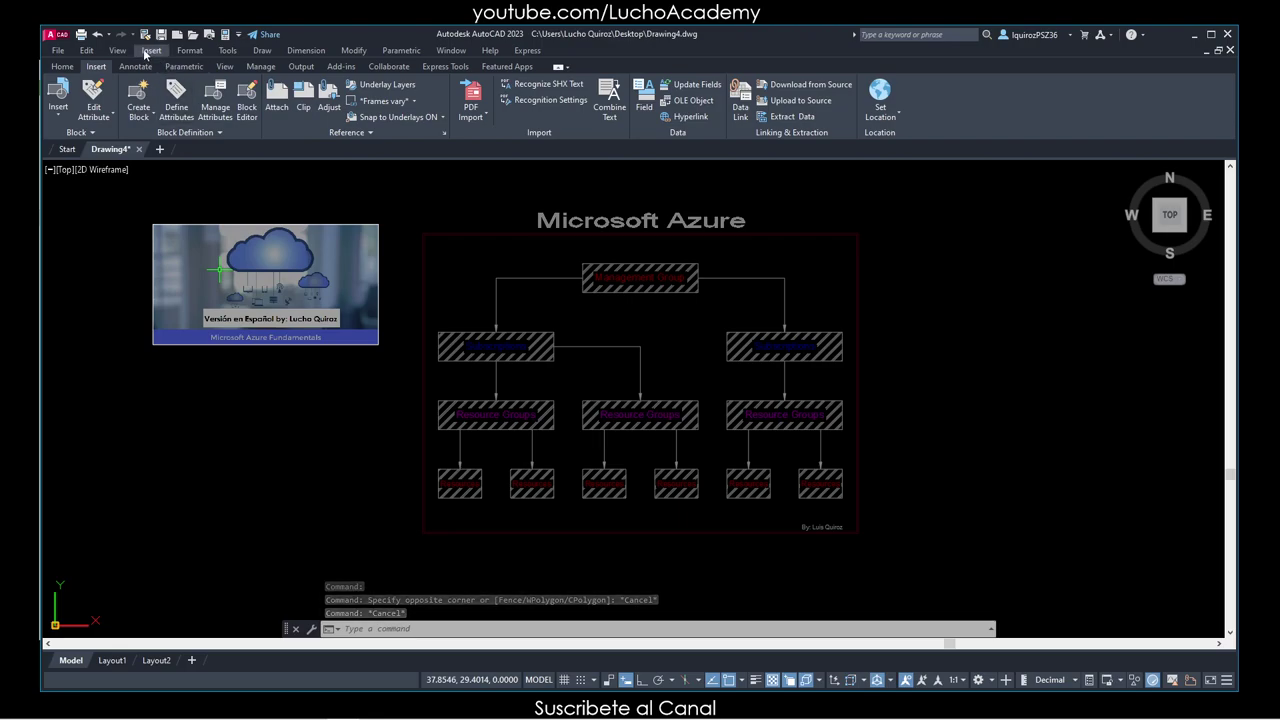
{"action": "left_click", "coordinate": [151, 50]}
{"action": "left_click", "coordinate": [193, 271]}
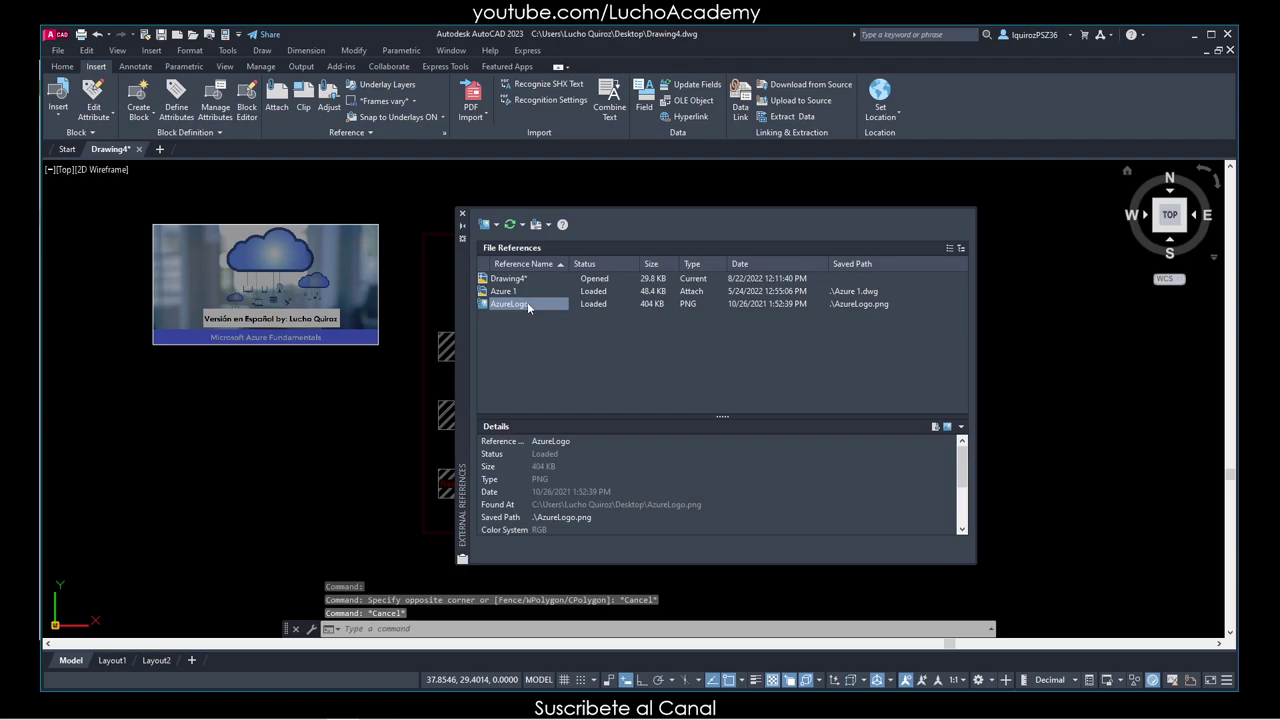
{"action": "mouse_move", "coordinate": [510, 304]}
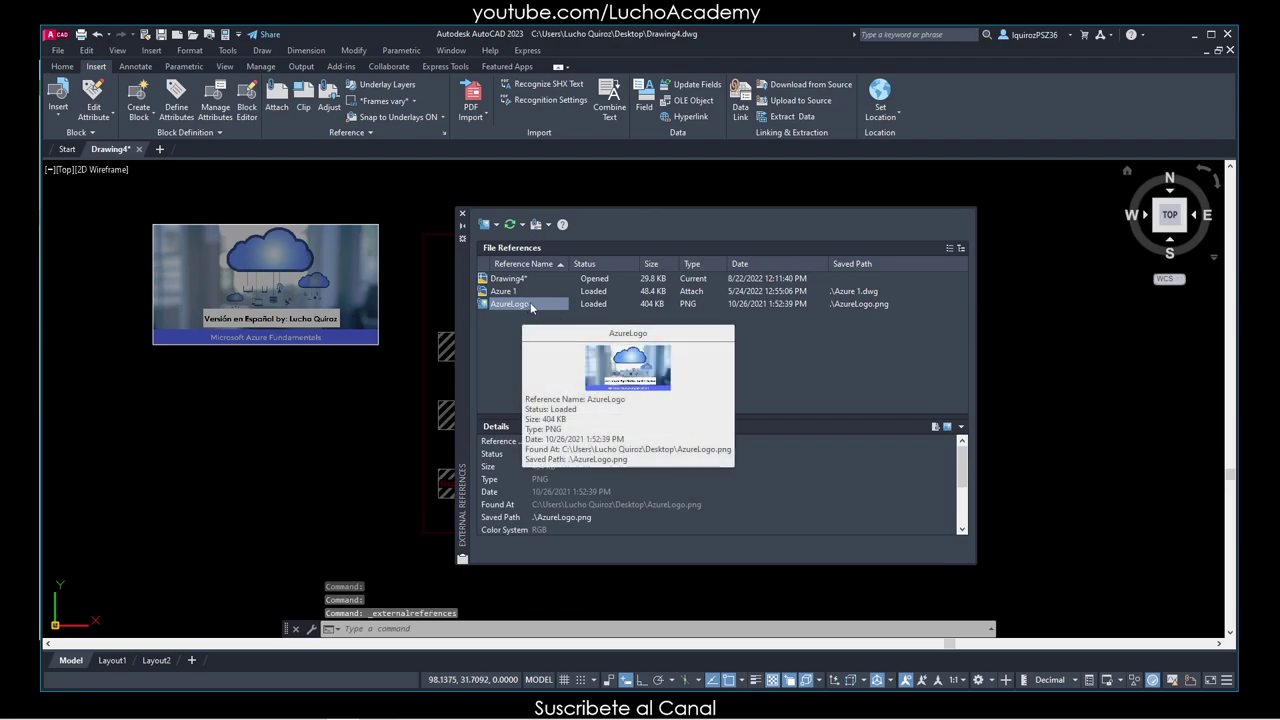
{"action": "right_click", "coordinate": [530, 304]}
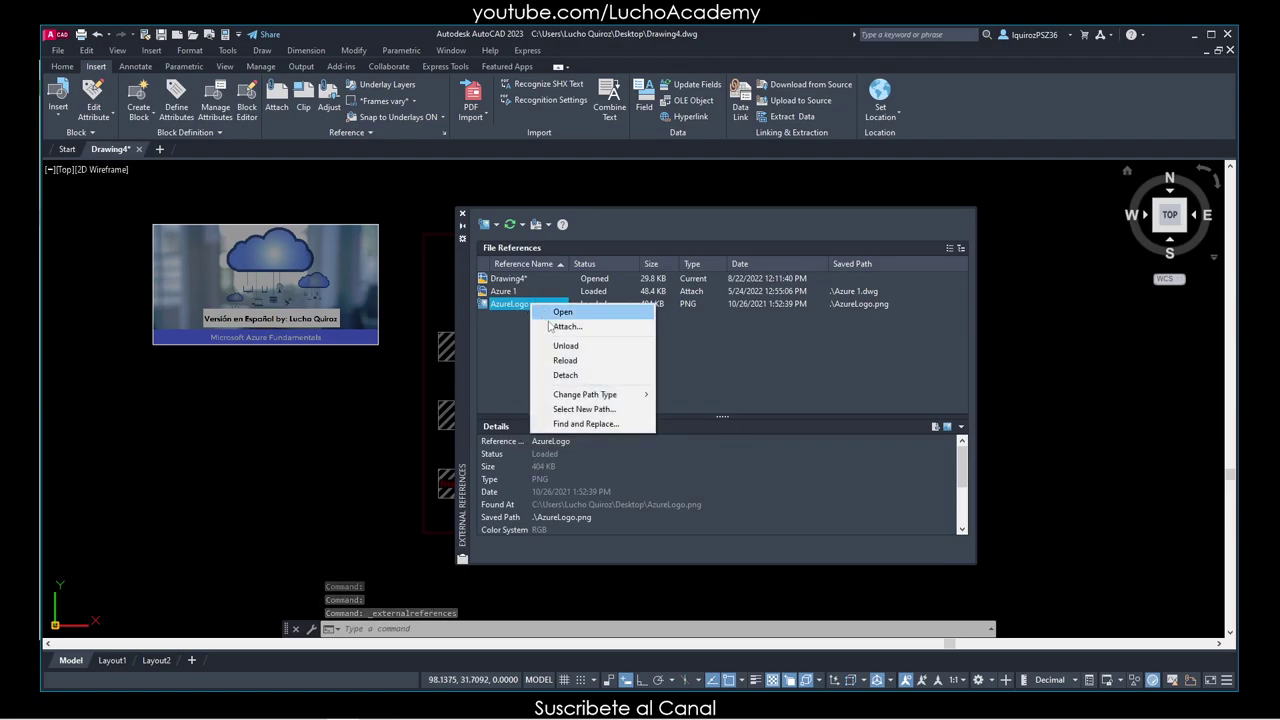
{"action": "left_click", "coordinate": [563, 376]}
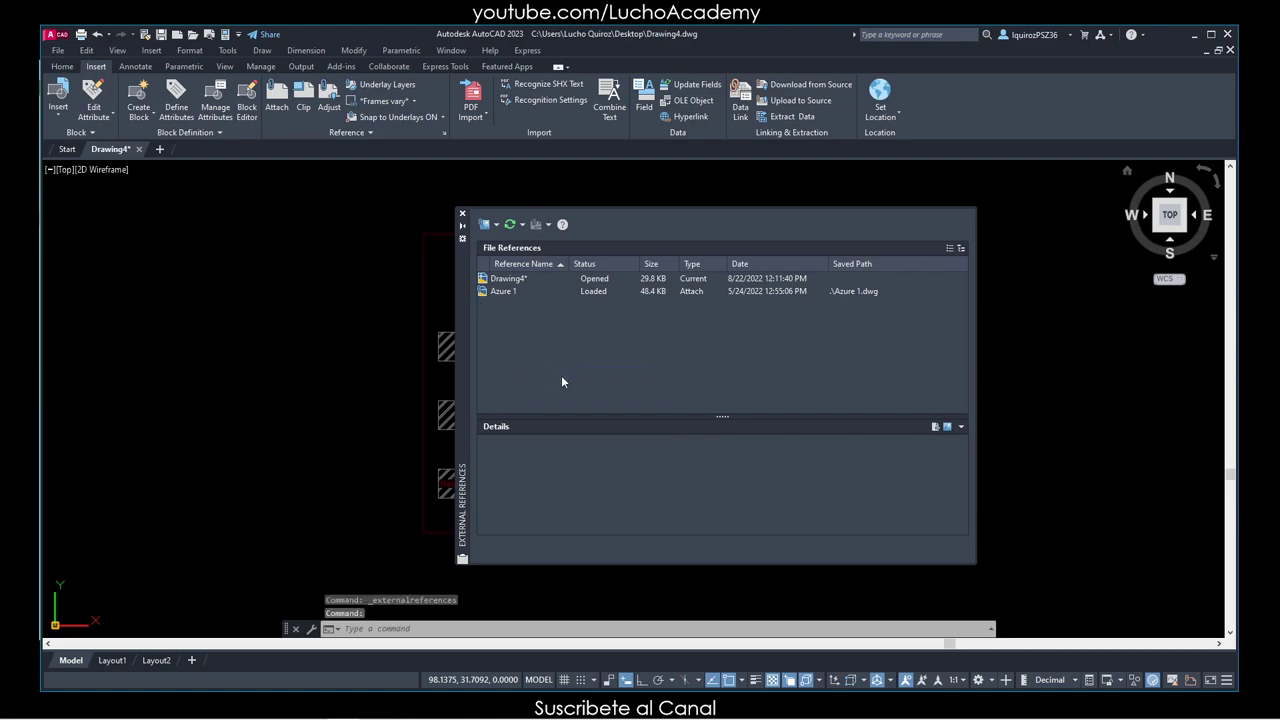
{"action": "left_click", "coordinate": [462, 213]}
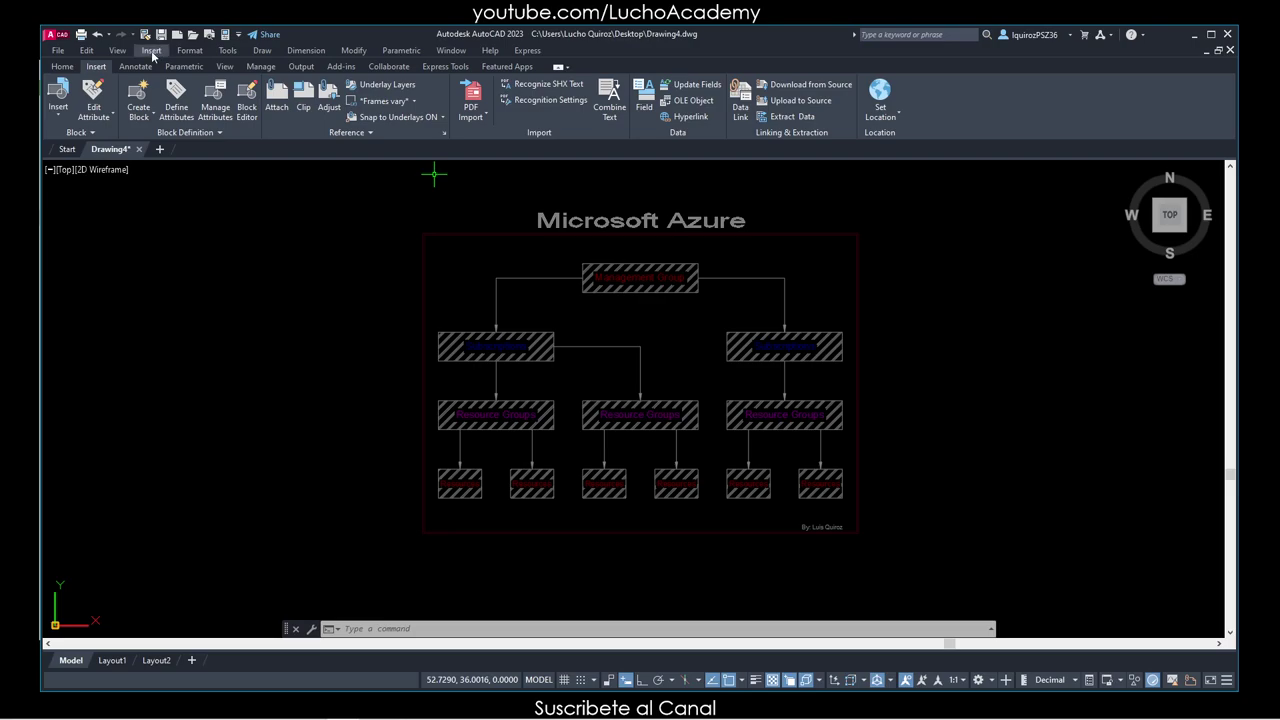
Select Azure 1 in External References, move the palette off the diagram, then close it.
{"action": "left_click", "coordinate": [151, 50]}
{"action": "left_click", "coordinate": [193, 271]}
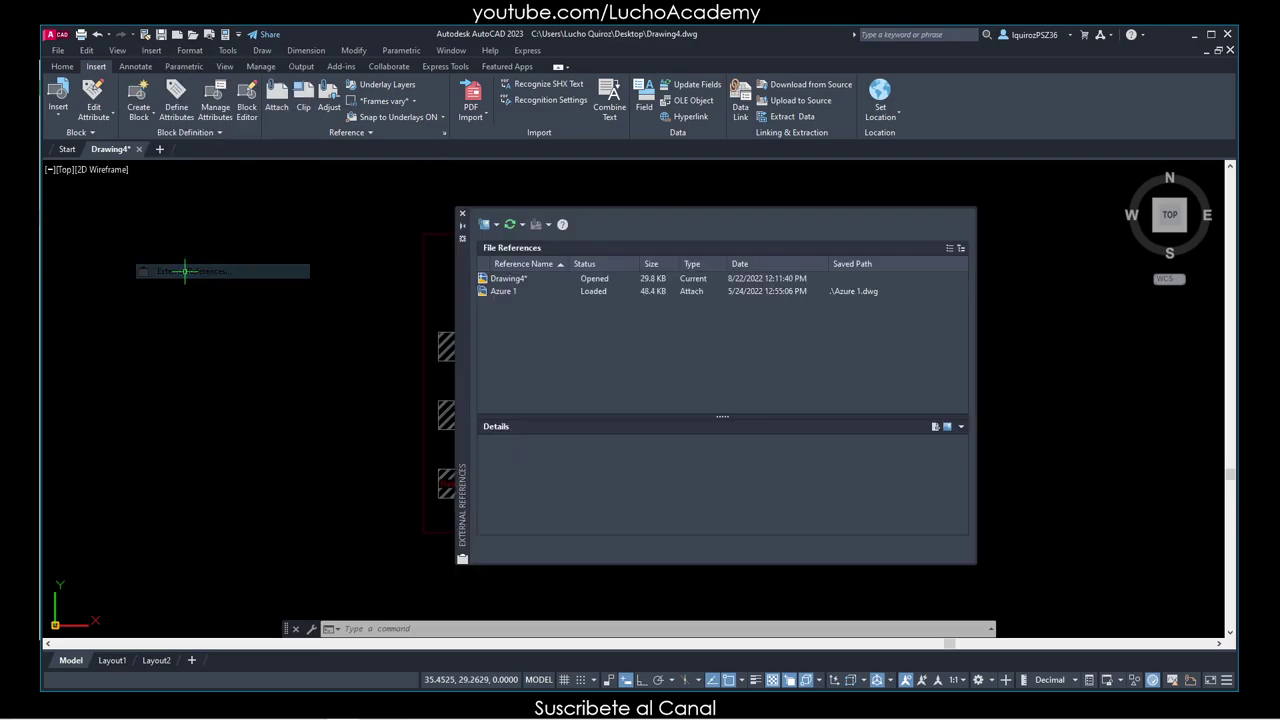
{"action": "left_click", "coordinate": [505, 292]}
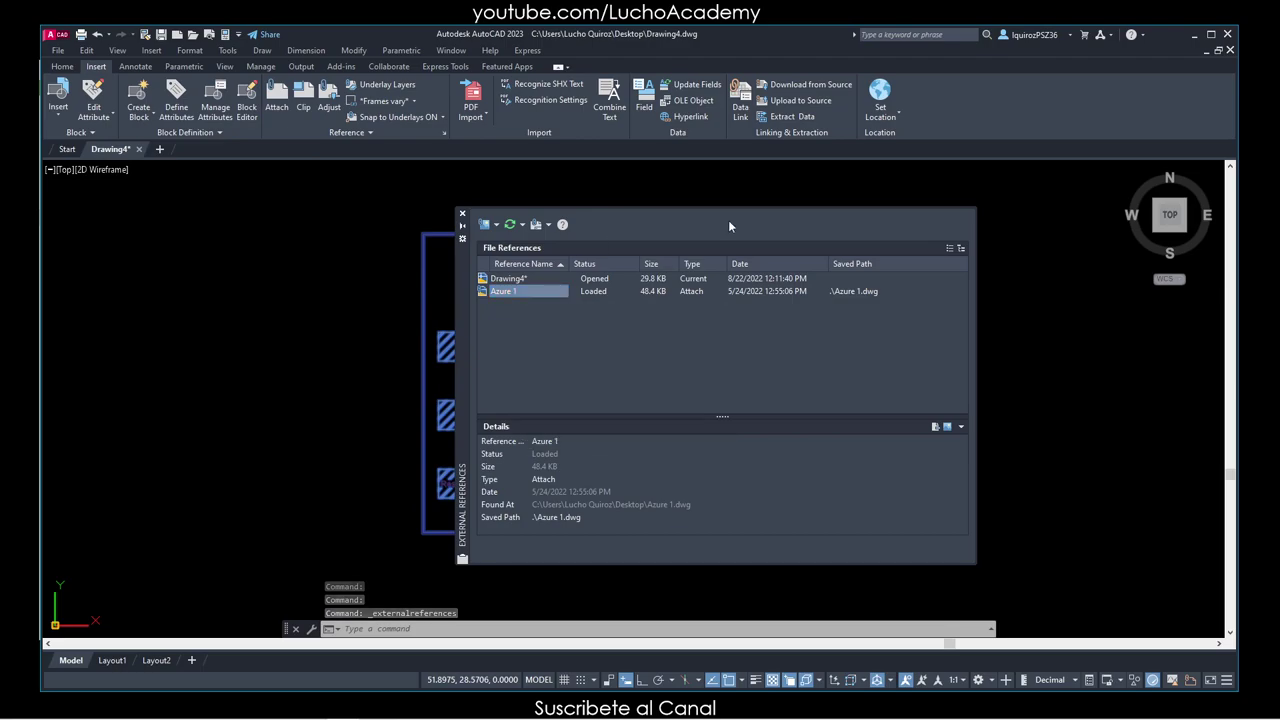
{"action": "mouse_move", "coordinate": [464, 312]}
{"action": "left_mouse_down"}
{"action": "mouse_move", "coordinate": [670, 294]}
{"action": "mouse_move", "coordinate": [705, 274]}
{"action": "left_mouse_up"}
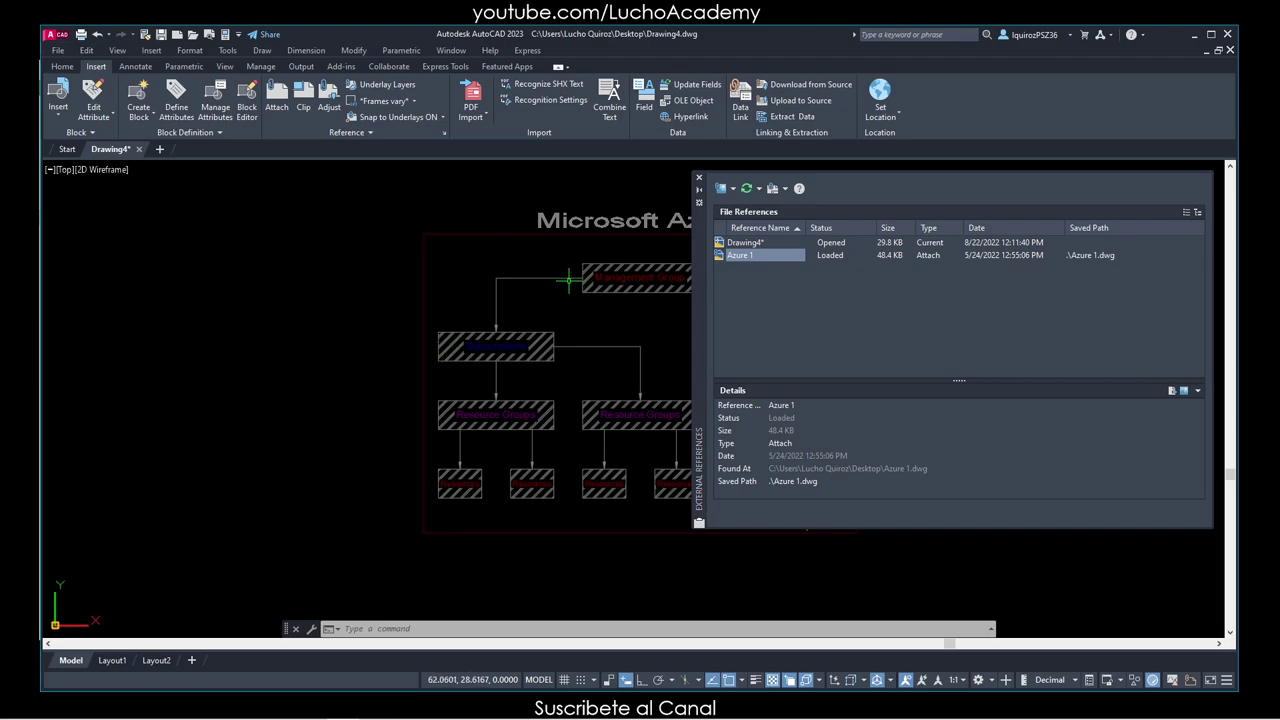
{"action": "left_click", "coordinate": [699, 178]}
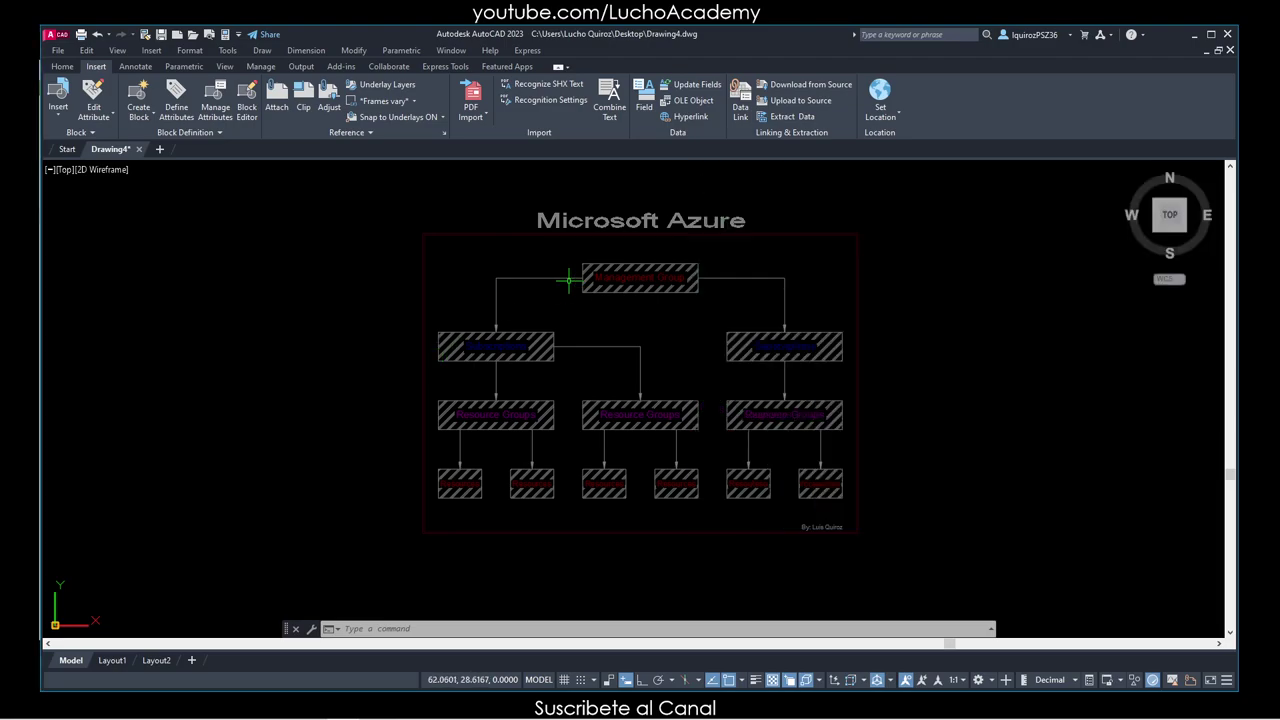
Pan the diagram to the left and reopen the External References palette.
{"action": "left_click", "coordinate": [676, 204]}
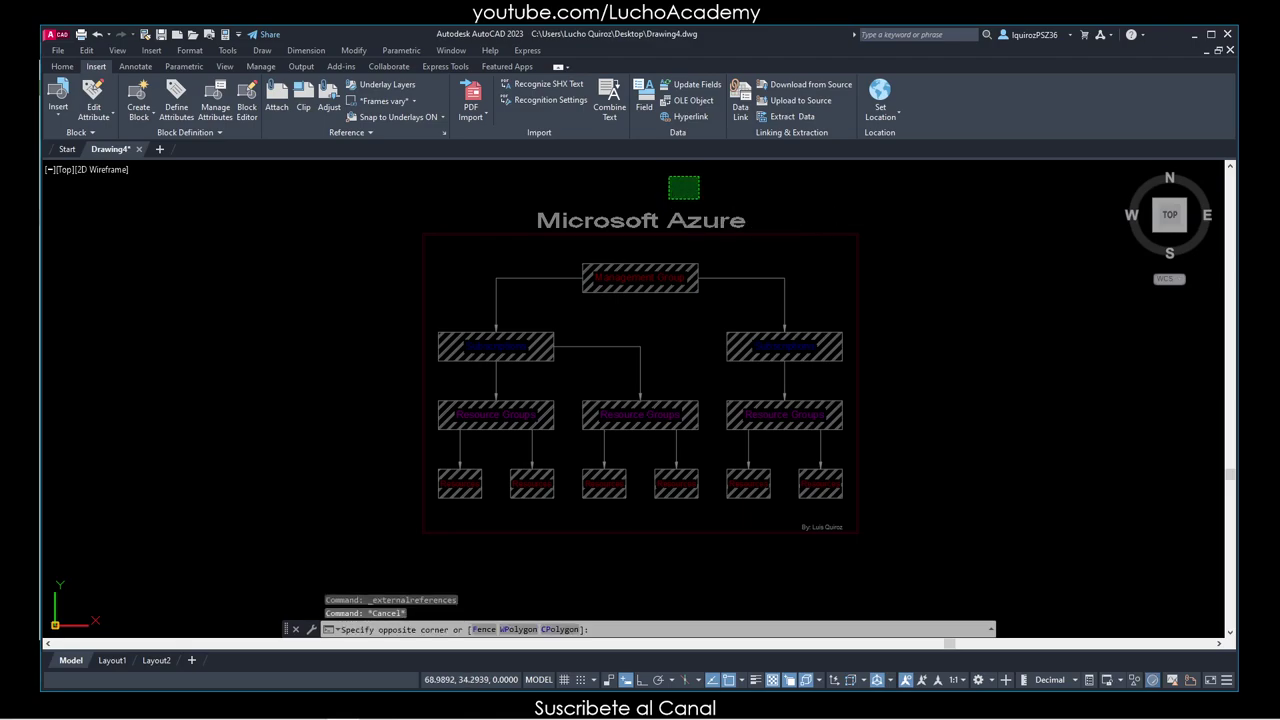
{"action": "left_click", "coordinate": [669, 198]}
{"action": "middle_click_drag", "start_coordinate": [727, 198], "coordinate": [398, 199]}
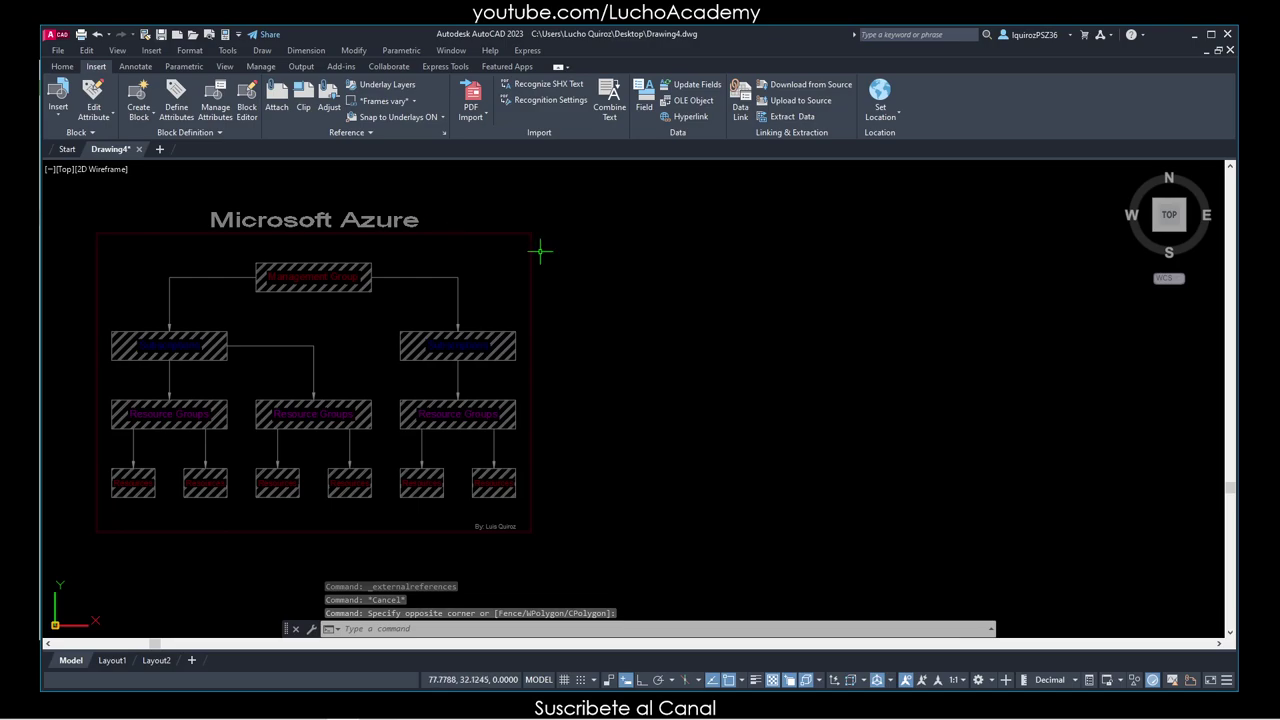
{"action": "left_click", "coordinate": [151, 50]}
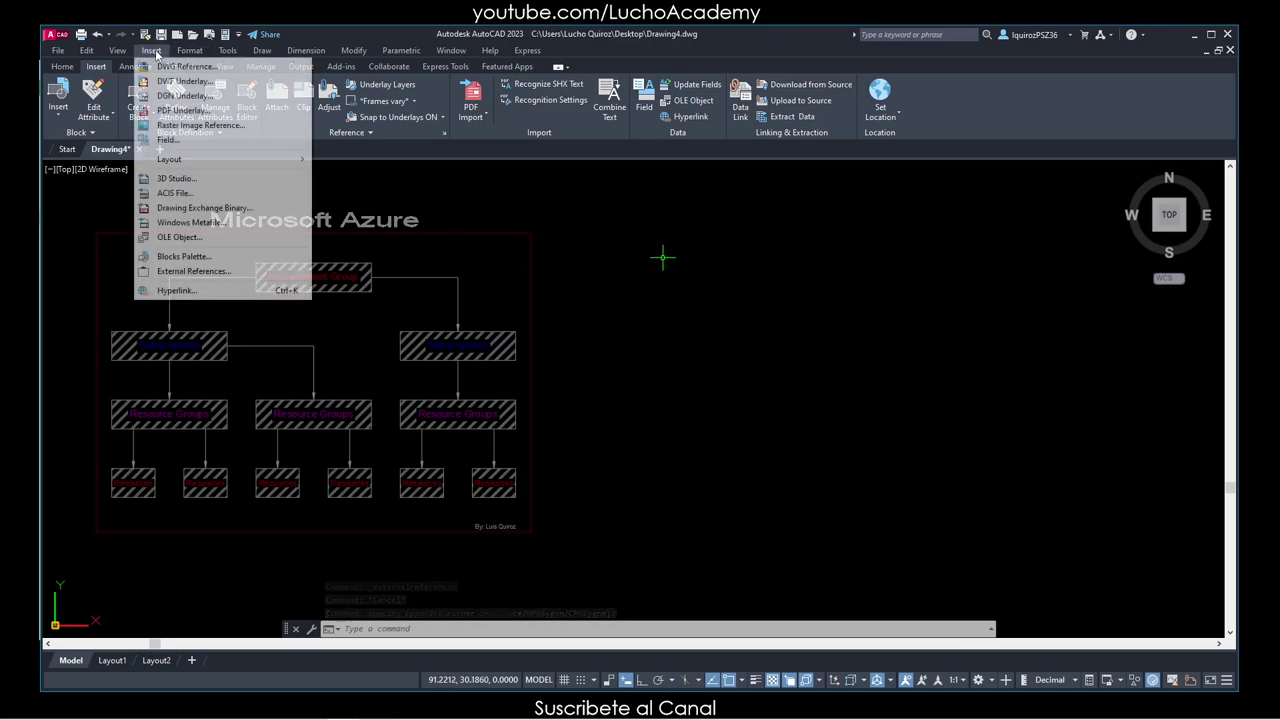
{"action": "left_click", "coordinate": [193, 271]}
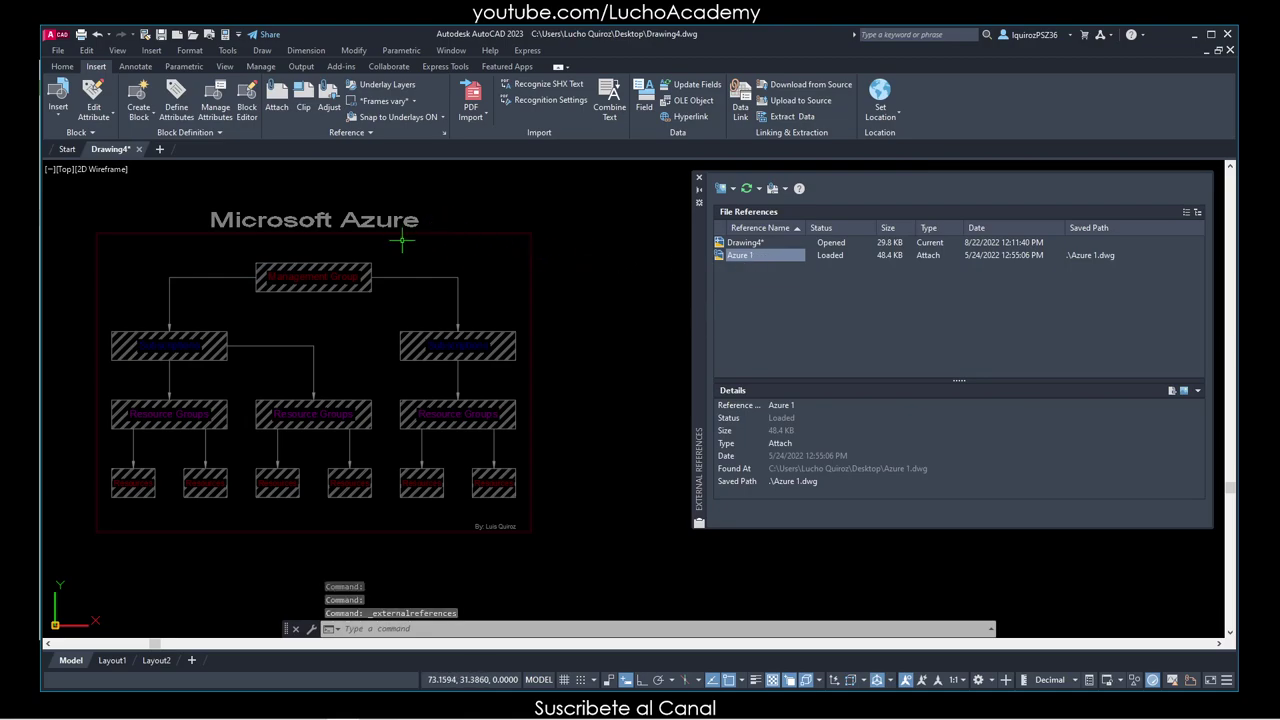
Bind the Azure 1 reference into the drawing using the Insert bind type.
{"action": "right_click", "coordinate": [774, 256]}
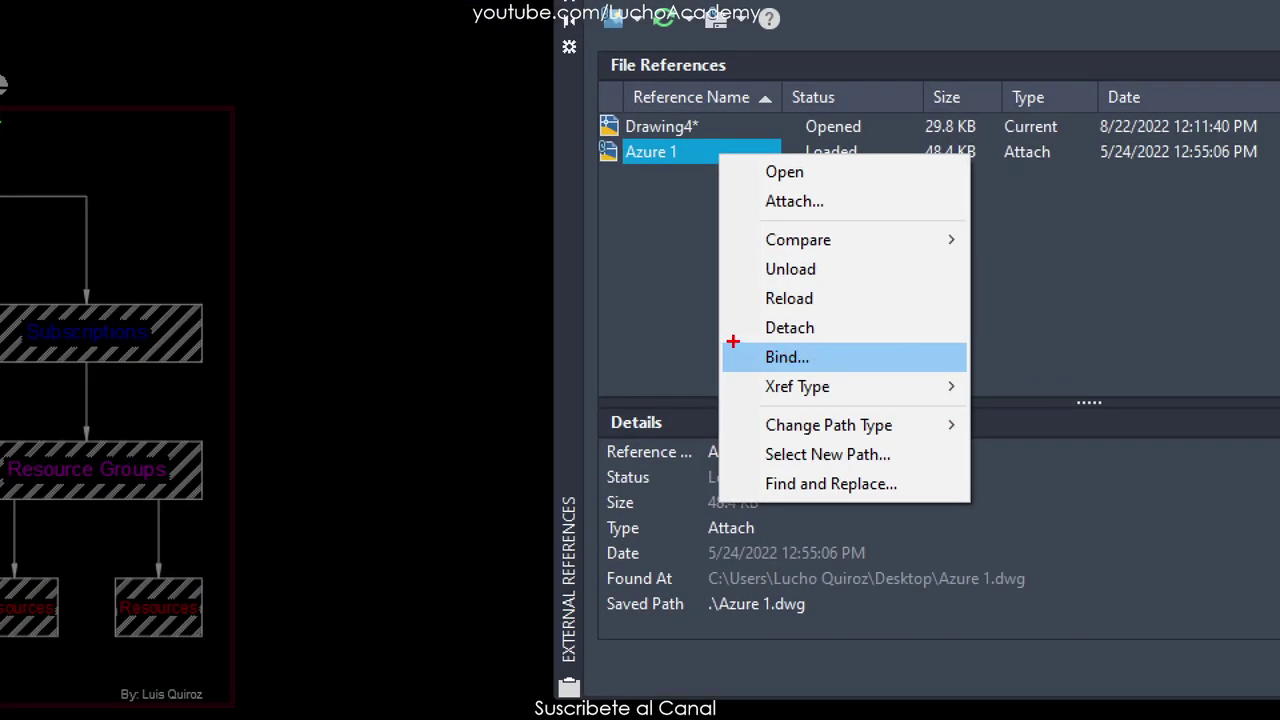
{"action": "left_click_drag", "start_coordinate": [733, 341], "coordinate": [860, 369]}
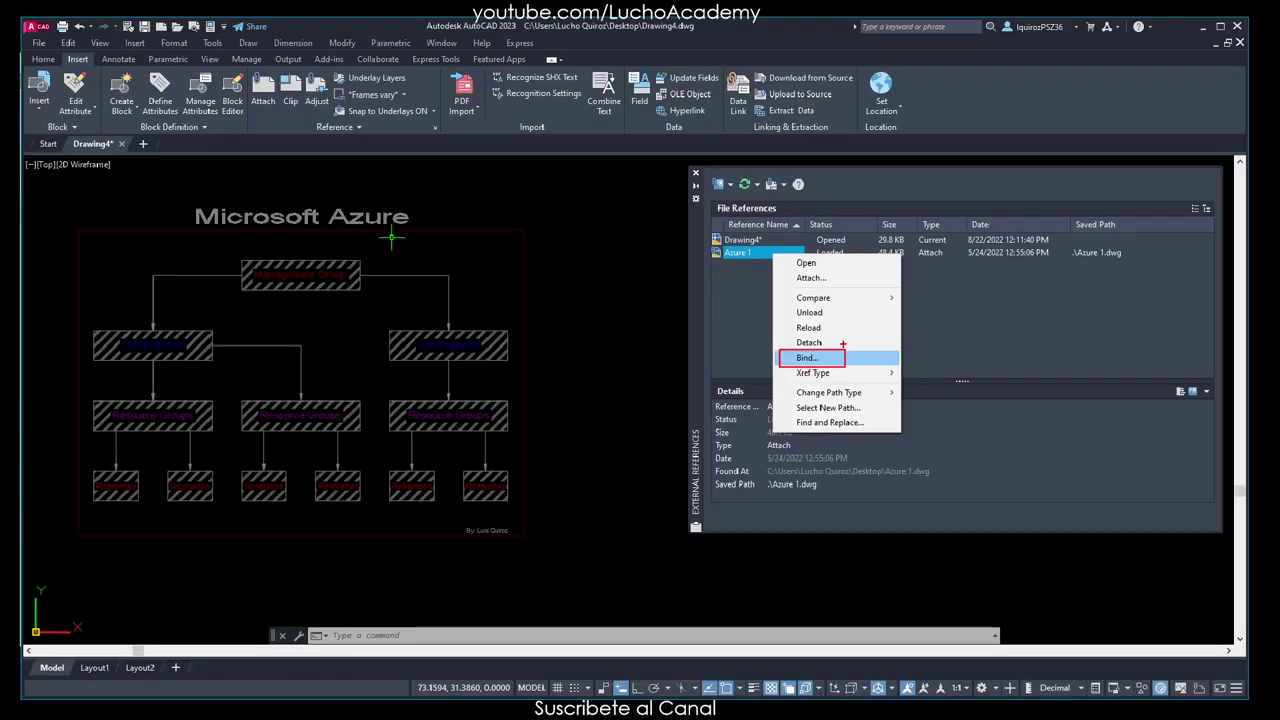
{"action": "left_click", "coordinate": [871, 355]}
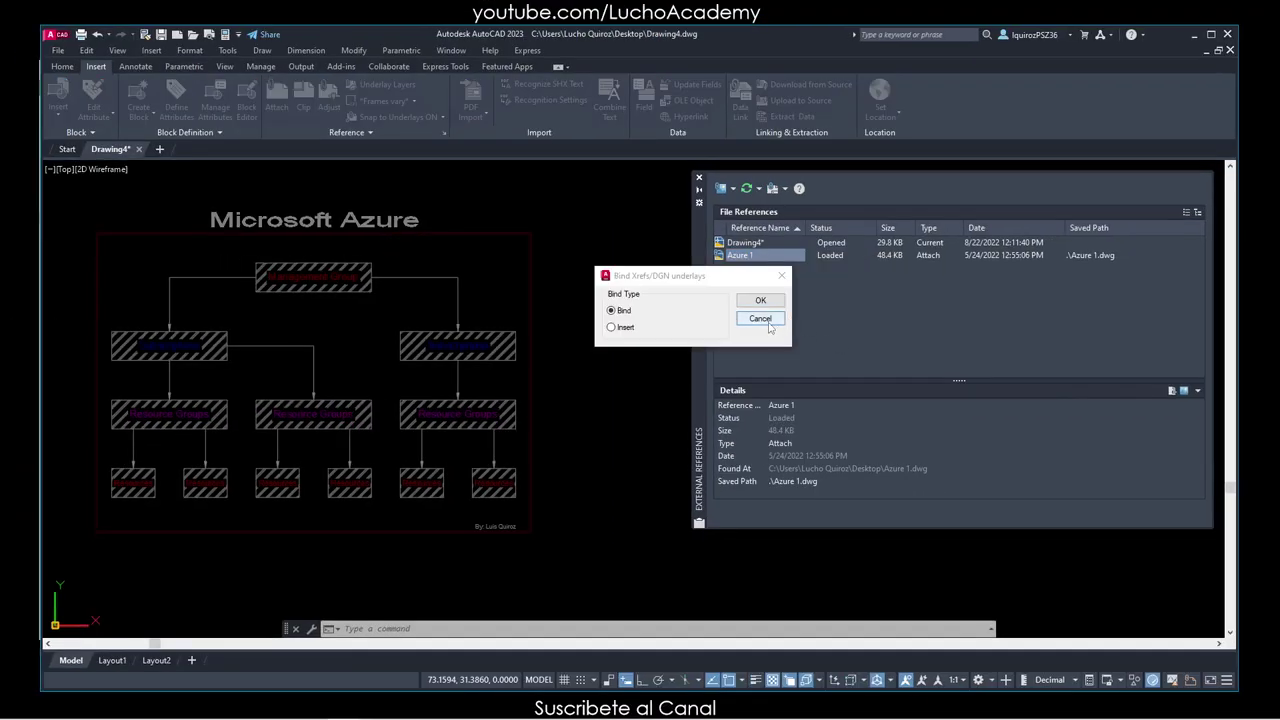
{"action": "left_click", "coordinate": [768, 322]}
{"action": "right_click", "coordinate": [778, 254]}
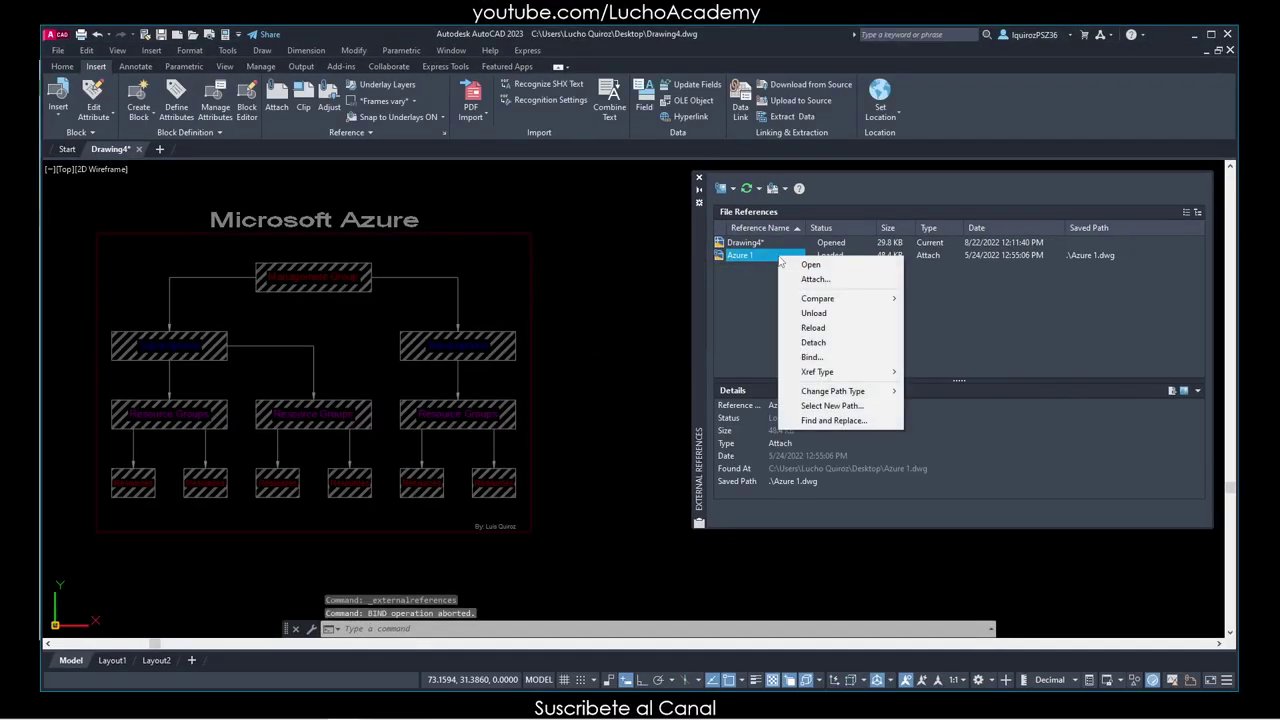
{"action": "left_click", "coordinate": [838, 360]}
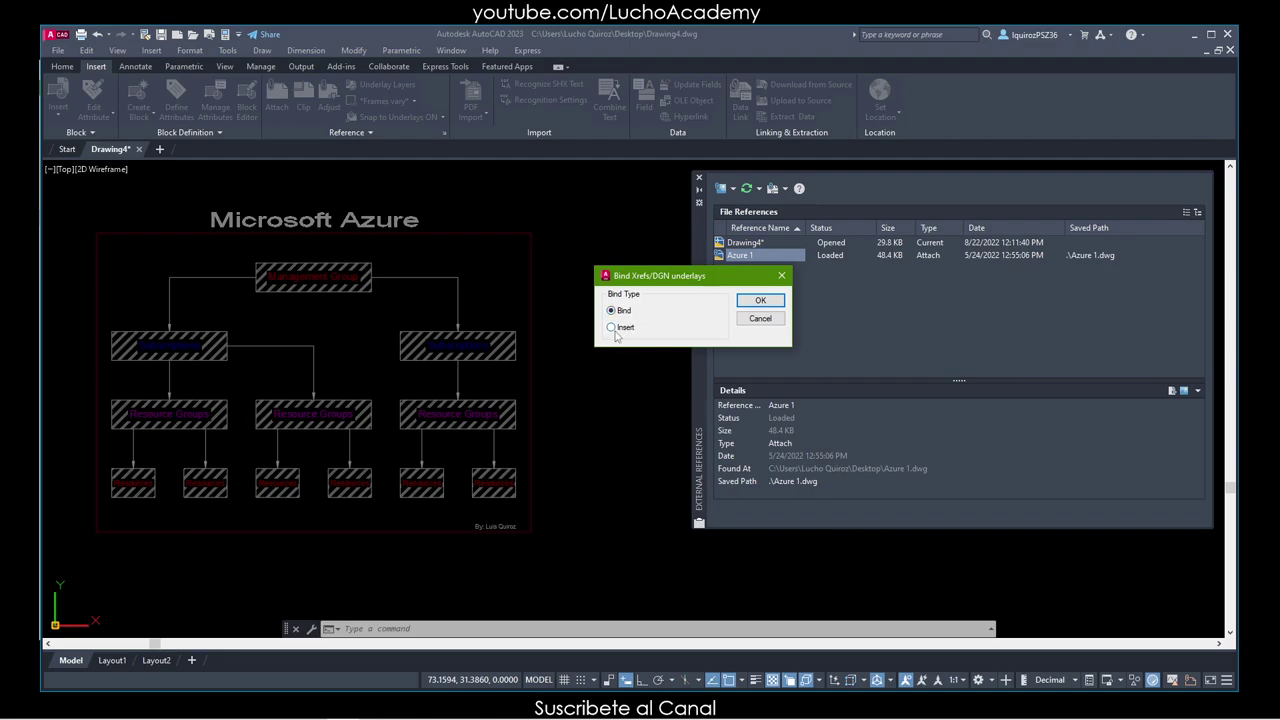
{"action": "left_click", "coordinate": [624, 329]}
{"action": "left_click", "coordinate": [760, 301]}
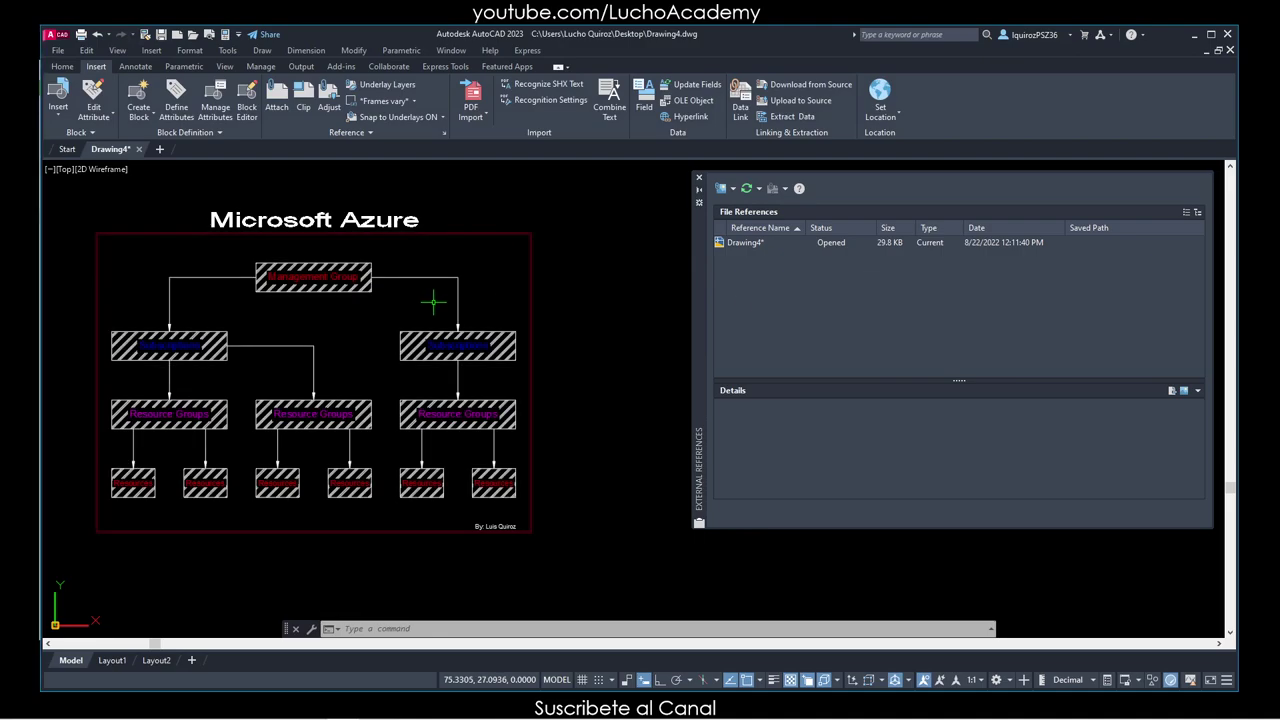
Close External References and briefly select, then deselect, the bound Azure diagram.
{"action": "left_click", "coordinate": [699, 178]}
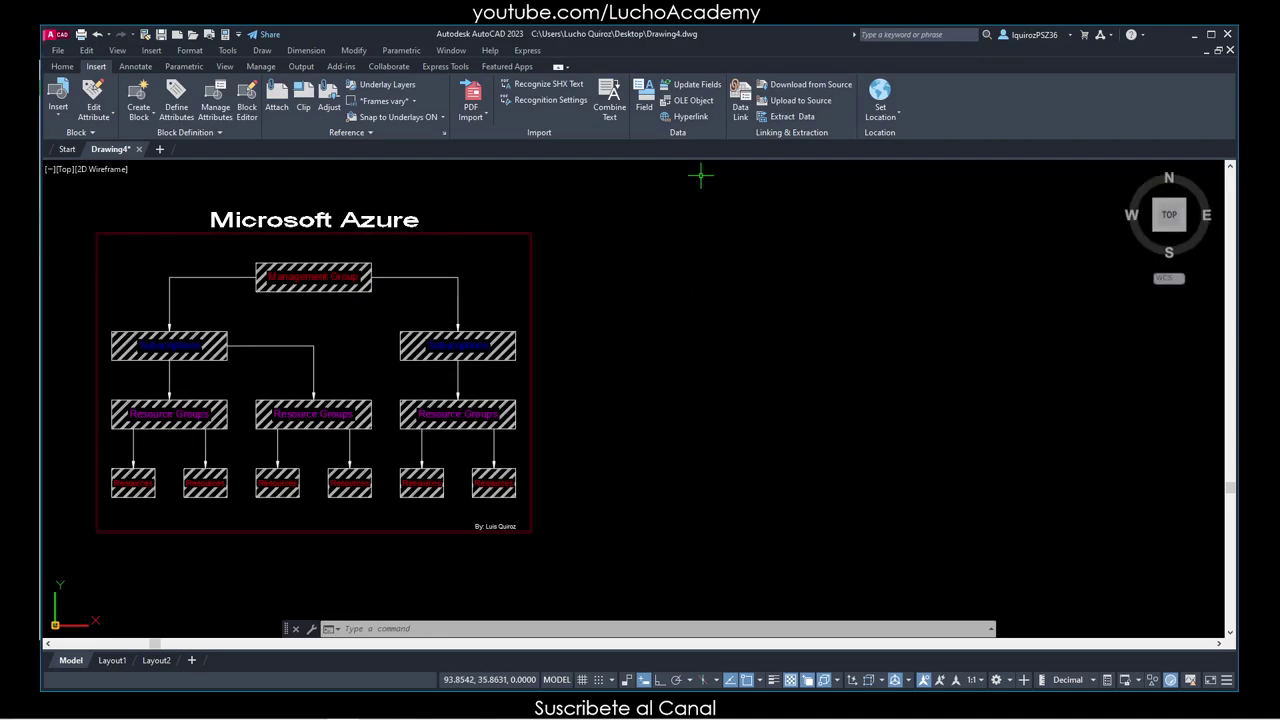
{"action": "left_click", "coordinate": [531, 268]}
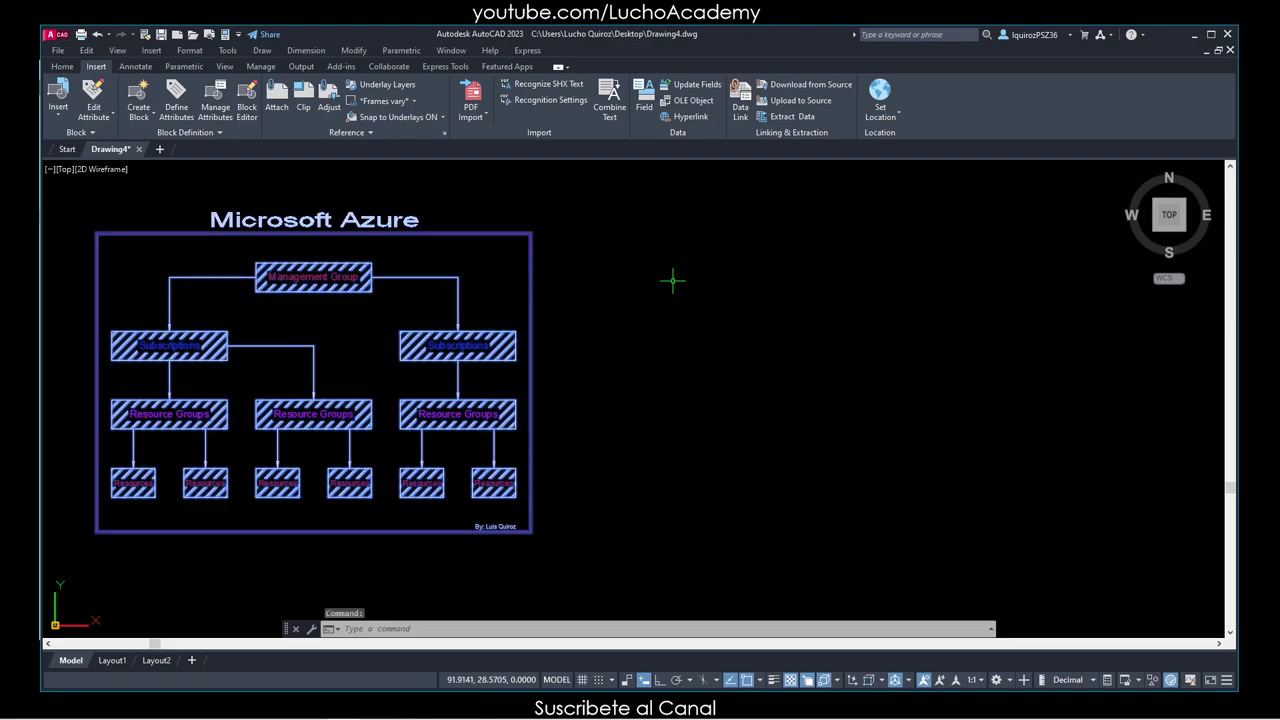
{"action": "key", "text": "Escape"}
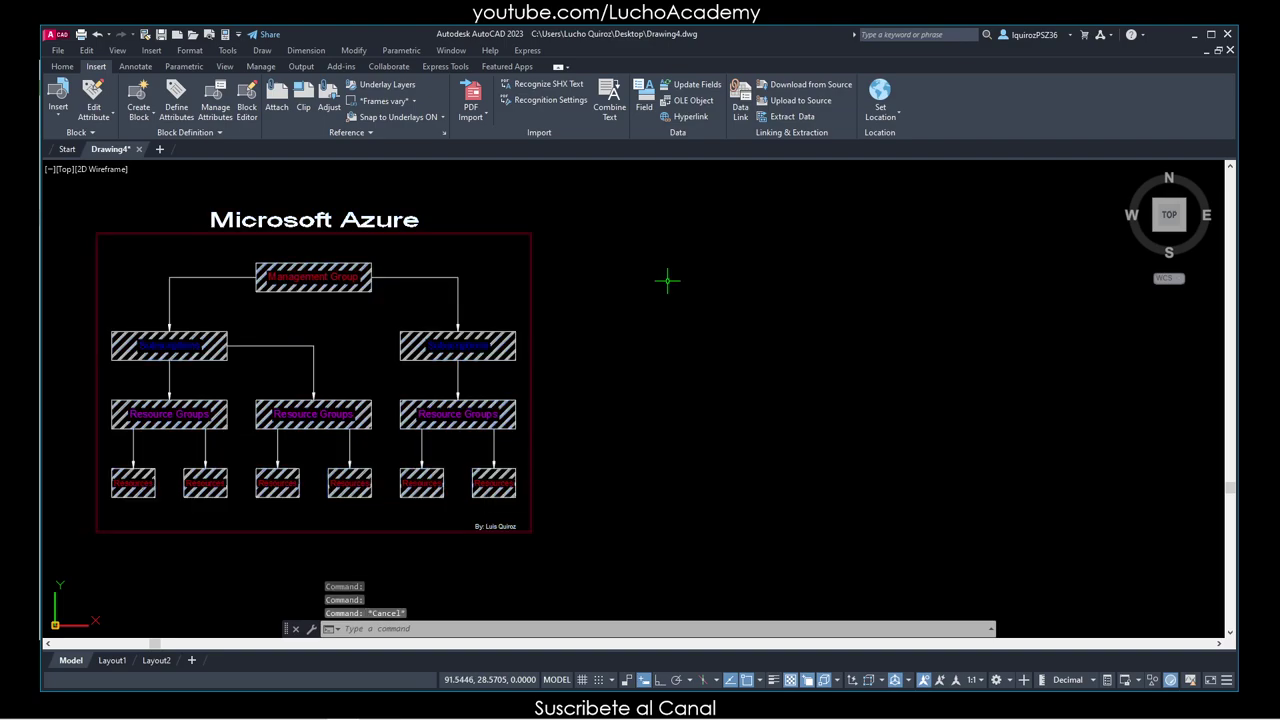
Explode the bound Azure diagram block with X, then select and deselect its outer border.
{"action": "type", "text": "x"}
{"action": "key", "text": "Return"}
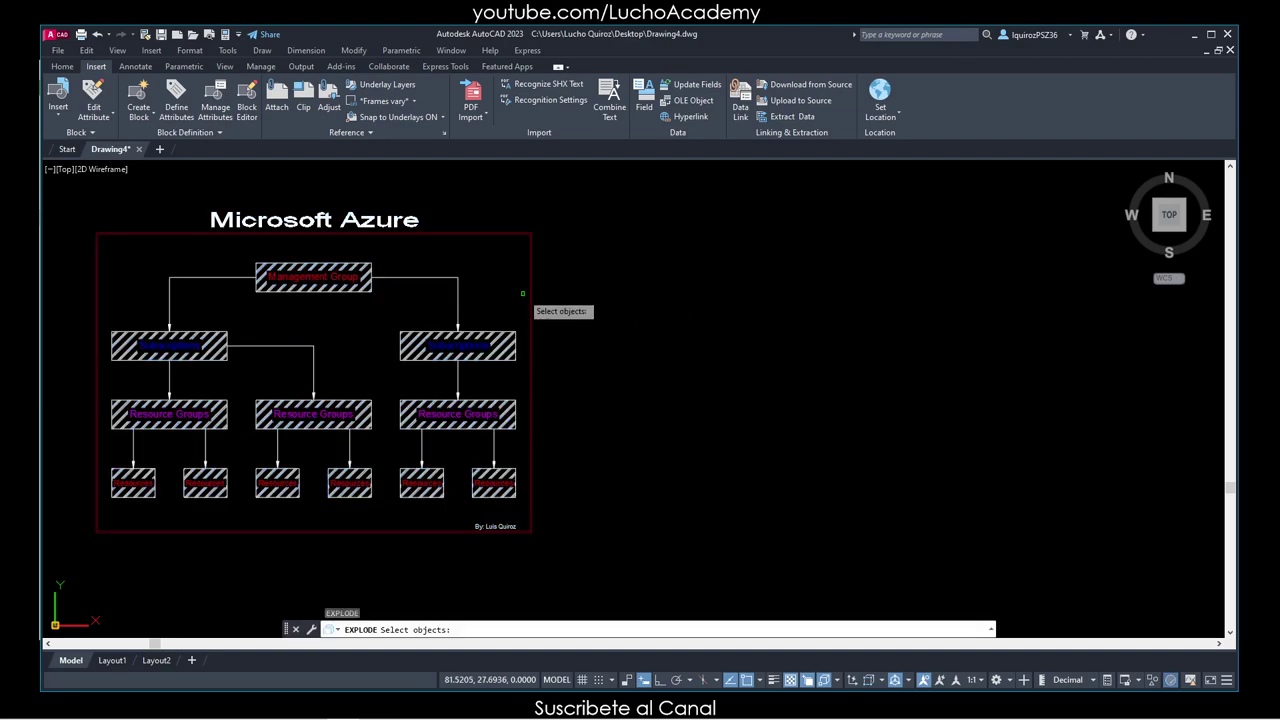
{"action": "left_click", "coordinate": [532, 295]}
{"action": "key", "text": "Return"}
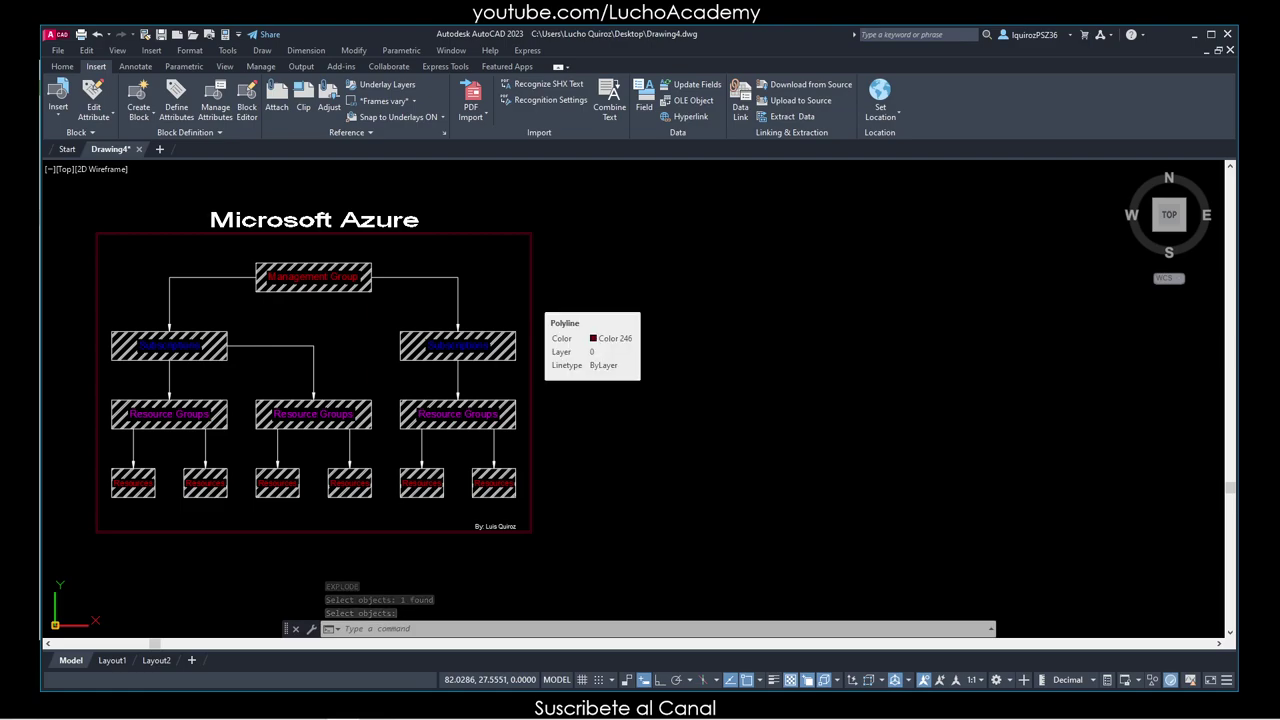
{"action": "key", "text": "Return"}
{"action": "left_click", "coordinate": [531, 300]}
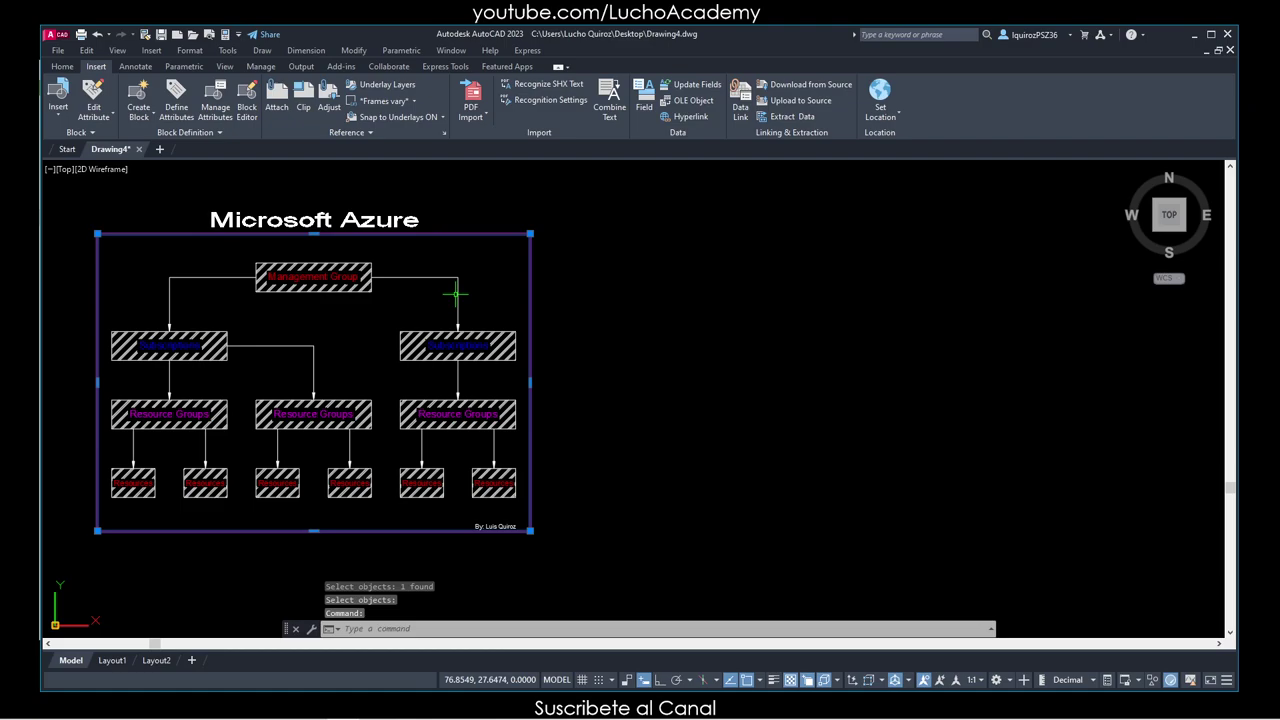
{"action": "key", "text": "Escape"}
{"action": "key", "text": "Escape"}
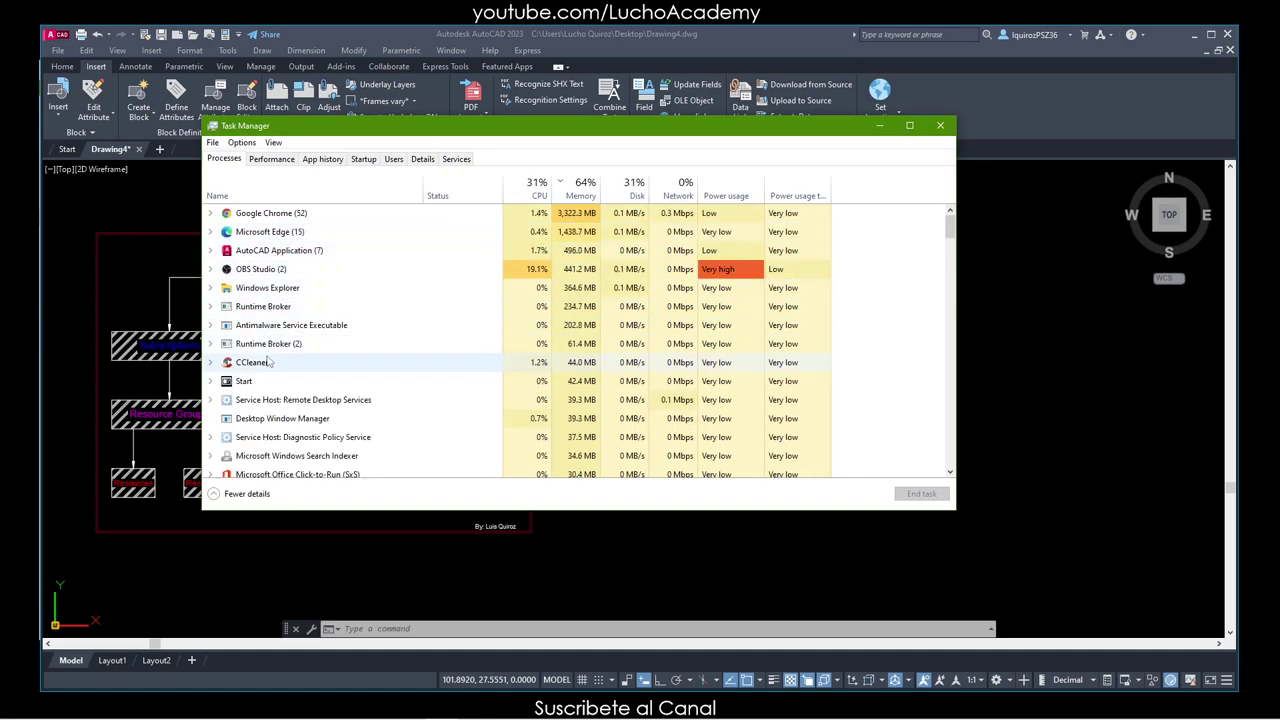
End the CCleaner task from its right-click menu, then close Task Manager.
{"action": "right_click", "coordinate": [267, 366]}
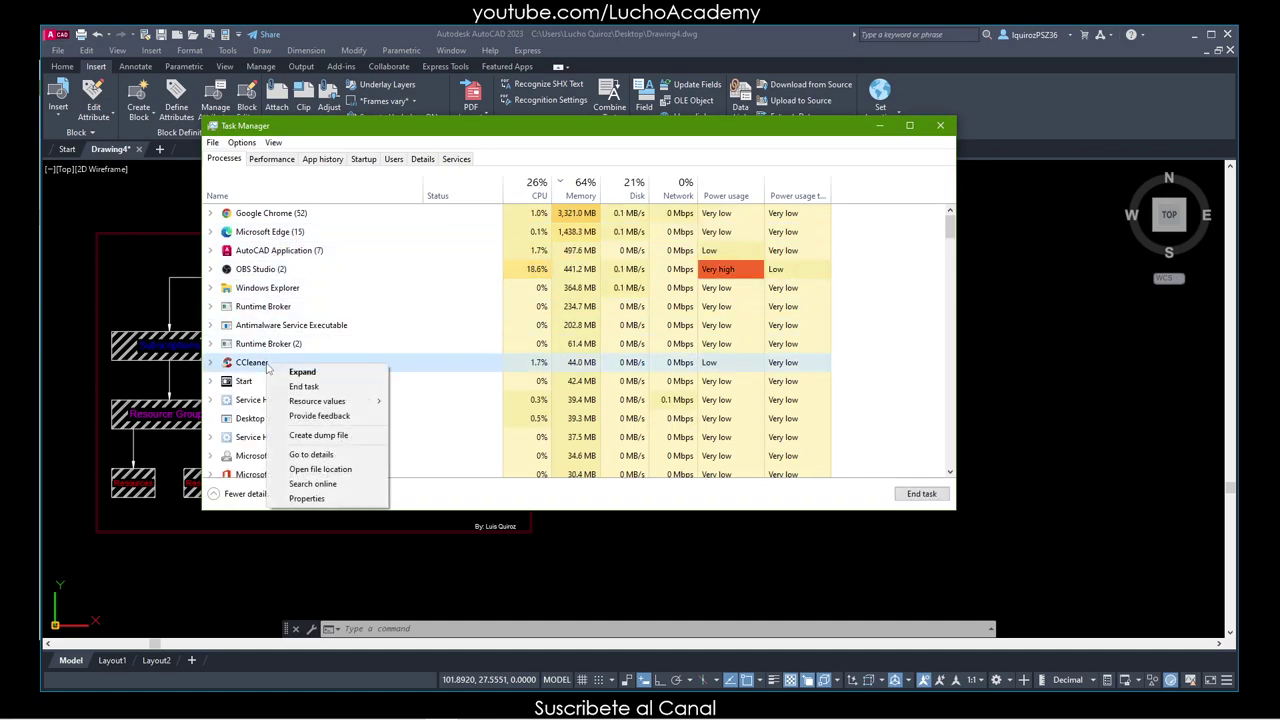
{"action": "left_click", "coordinate": [302, 389]}
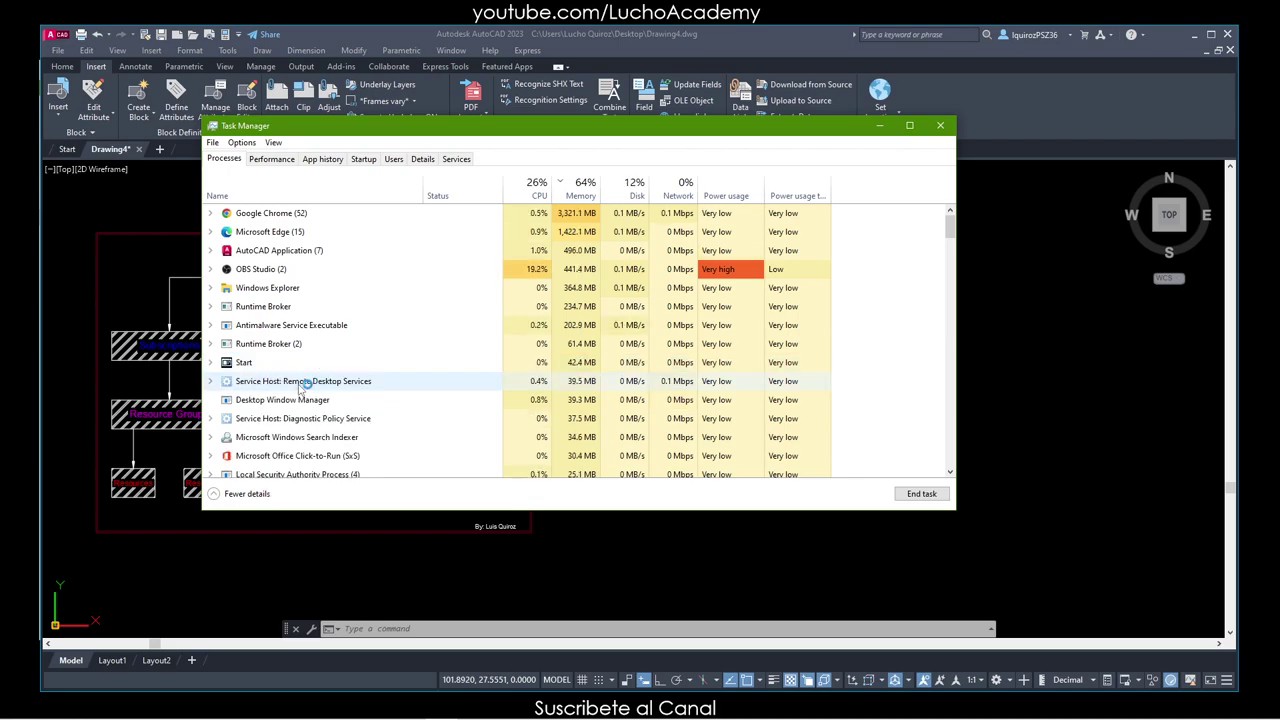
{"action": "left_click", "coordinate": [940, 125]}
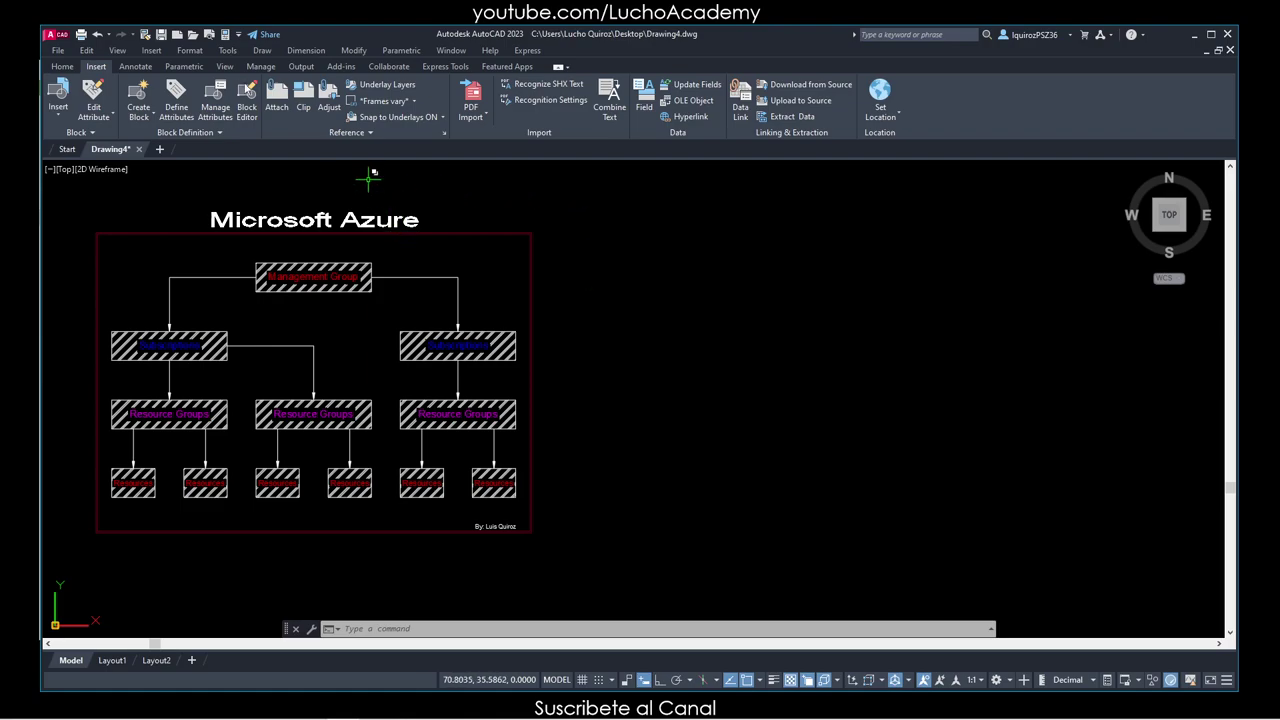
{"action": "left_click", "coordinate": [154, 53]}
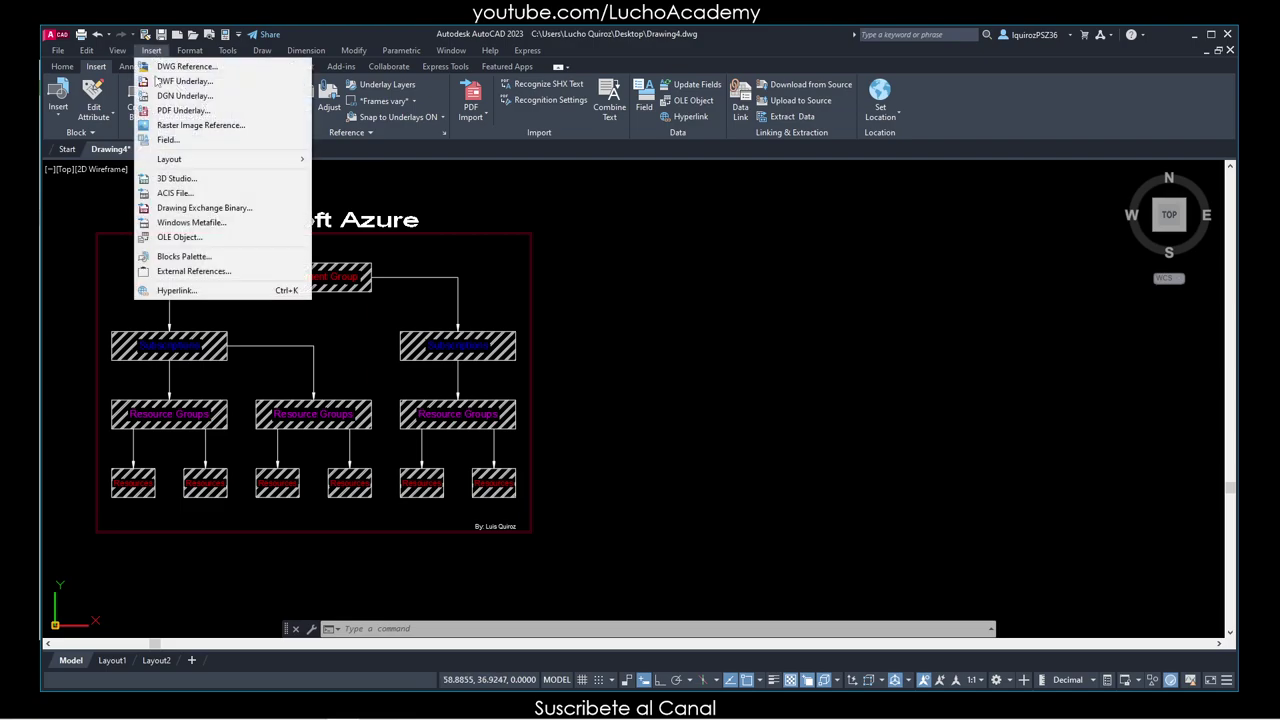
{"action": "left_click", "coordinate": [185, 271]}
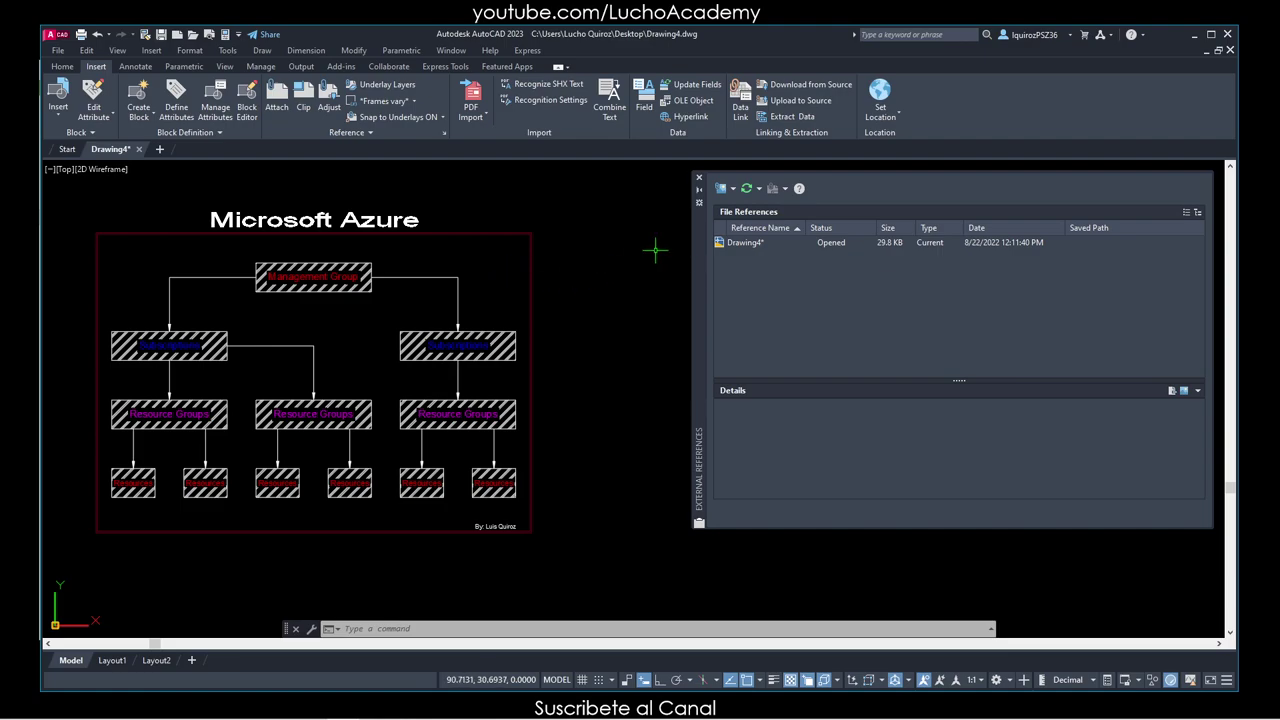
{"action": "left_click", "coordinate": [700, 182]}
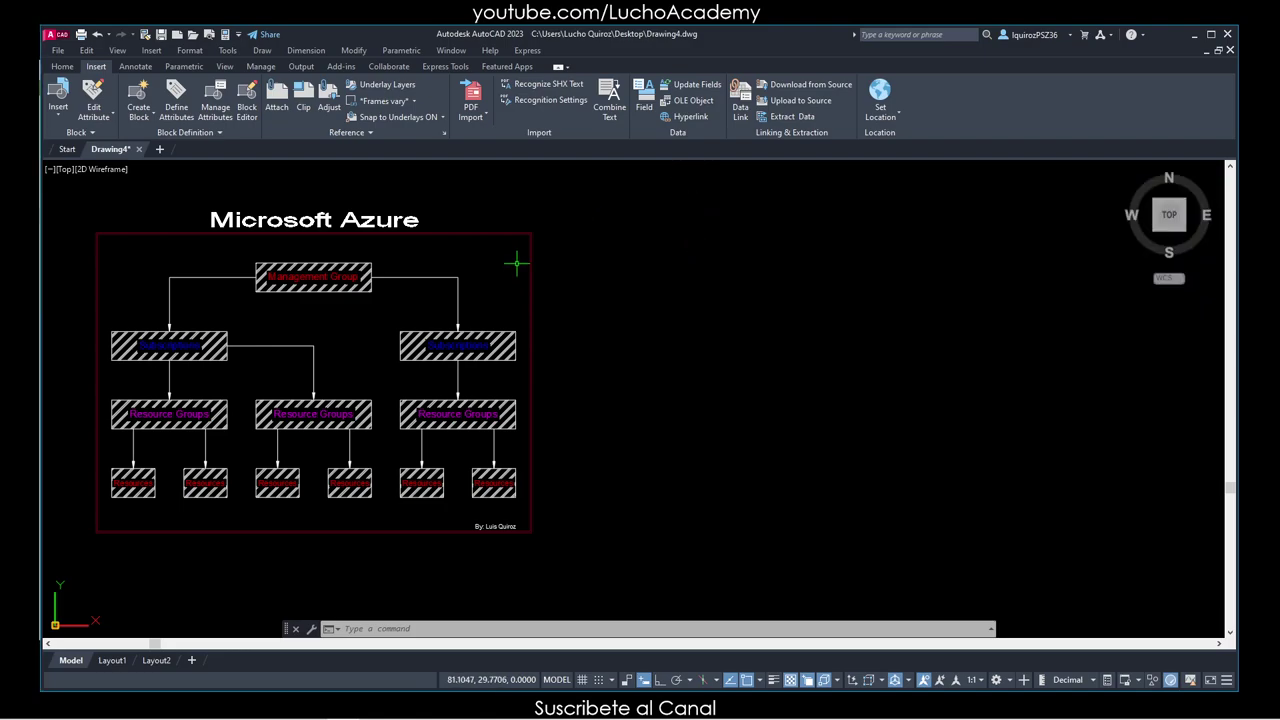
{"action": "key", "text": "Escape"}
Draw a circle of radius about 4.1371 right of the Azure diagram with C.
{"action": "type", "text": "ci"}
{"action": "key", "text": "Return"}
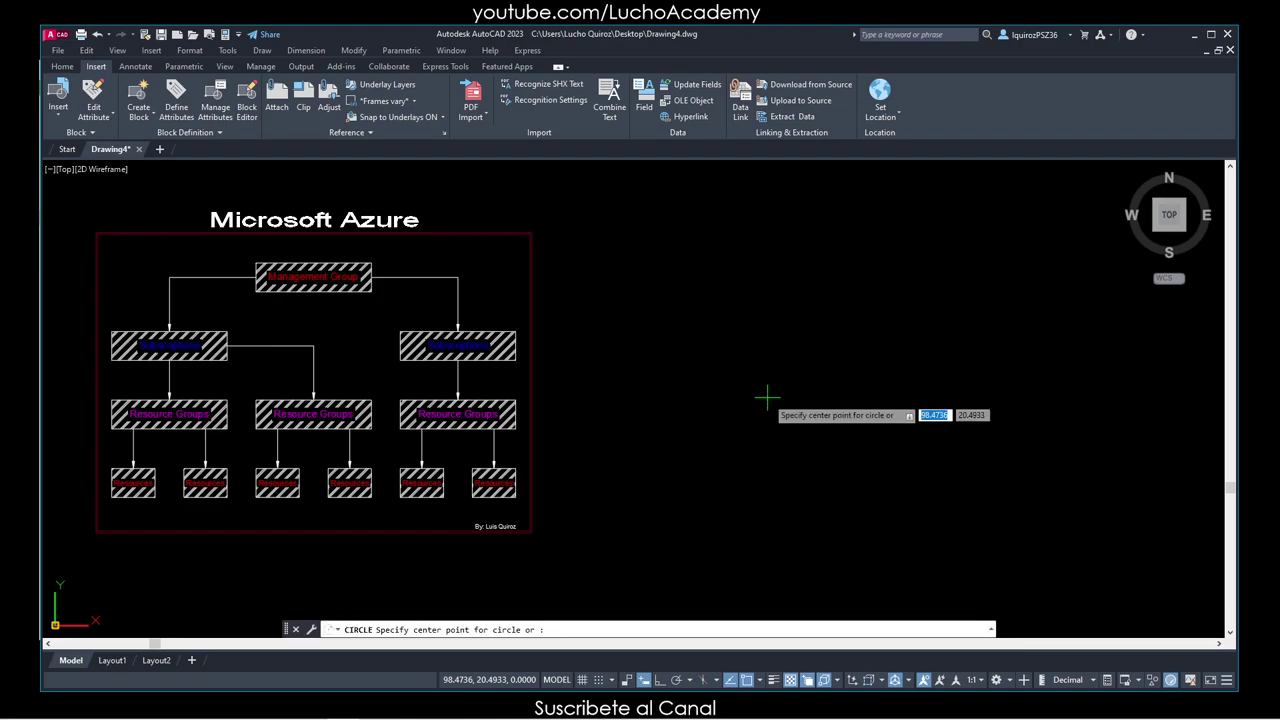
{"action": "left_click", "coordinate": [767, 398]}
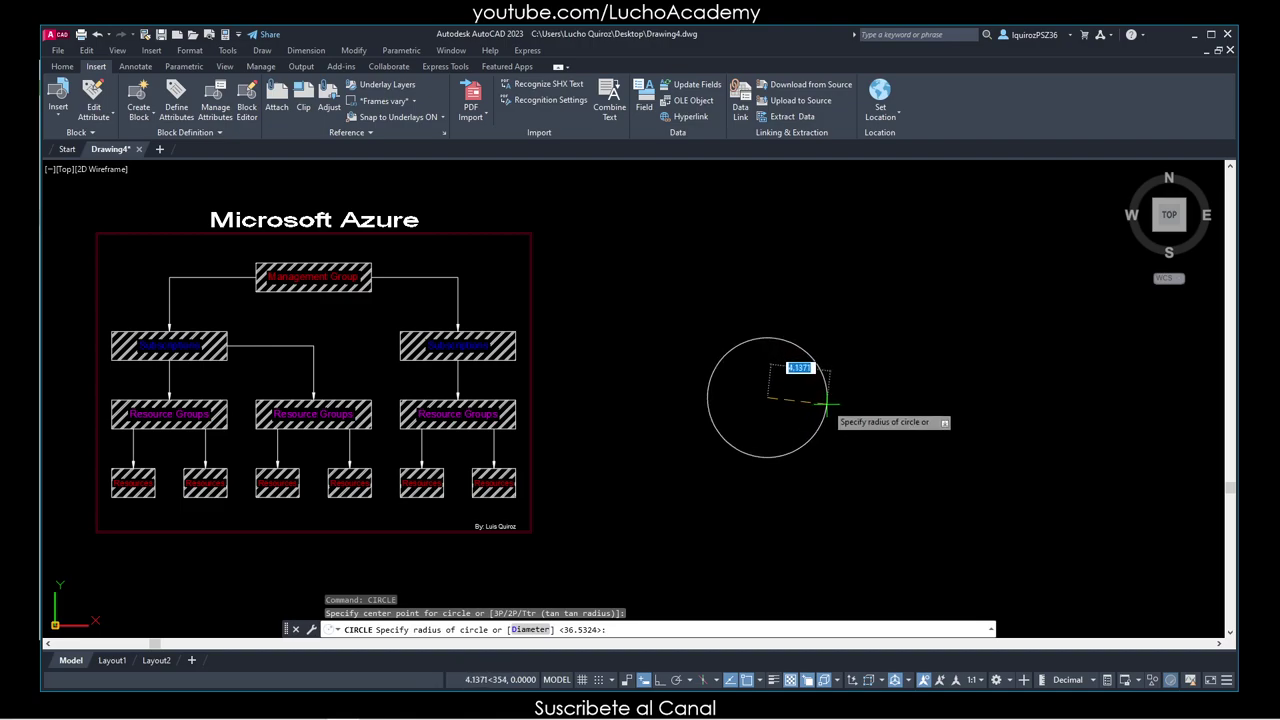
{"action": "left_click", "coordinate": [826, 404]}
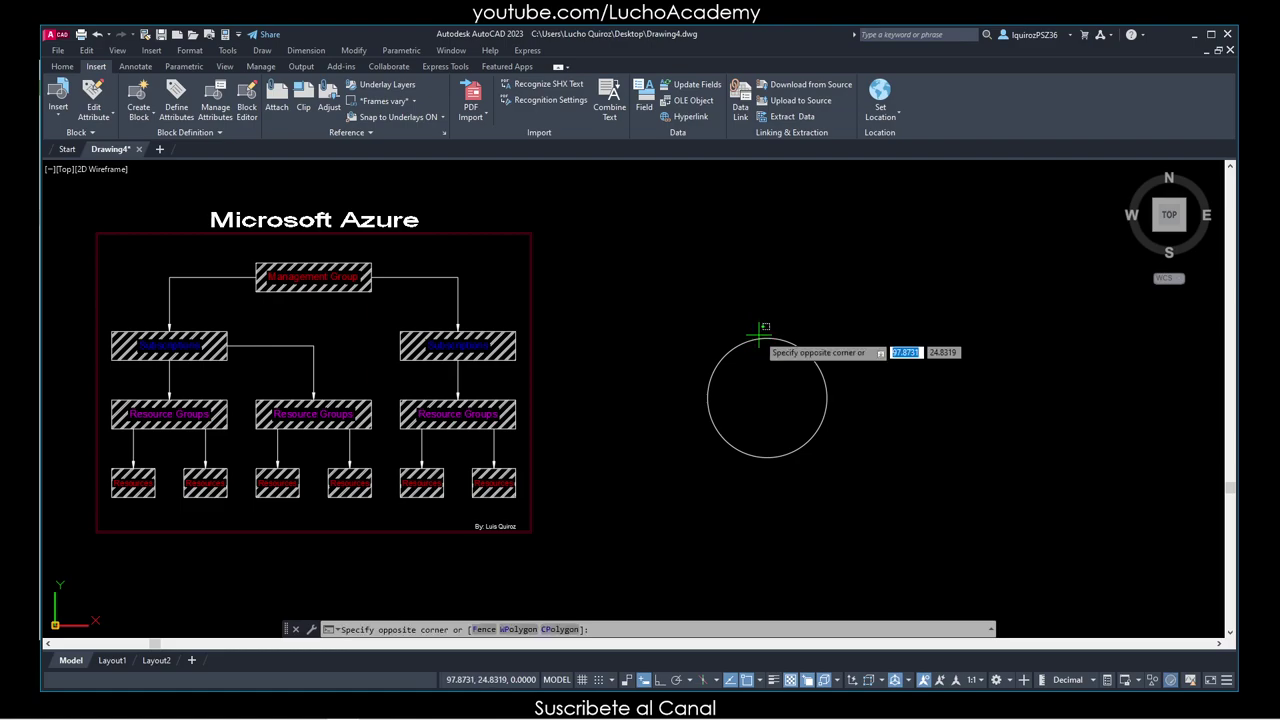
Select the new circle and bring up its shortcut menu, cancelling the stray selection box.
{"action": "left_click", "coordinate": [758, 340]}
{"action": "left_click", "coordinate": [758, 340]}
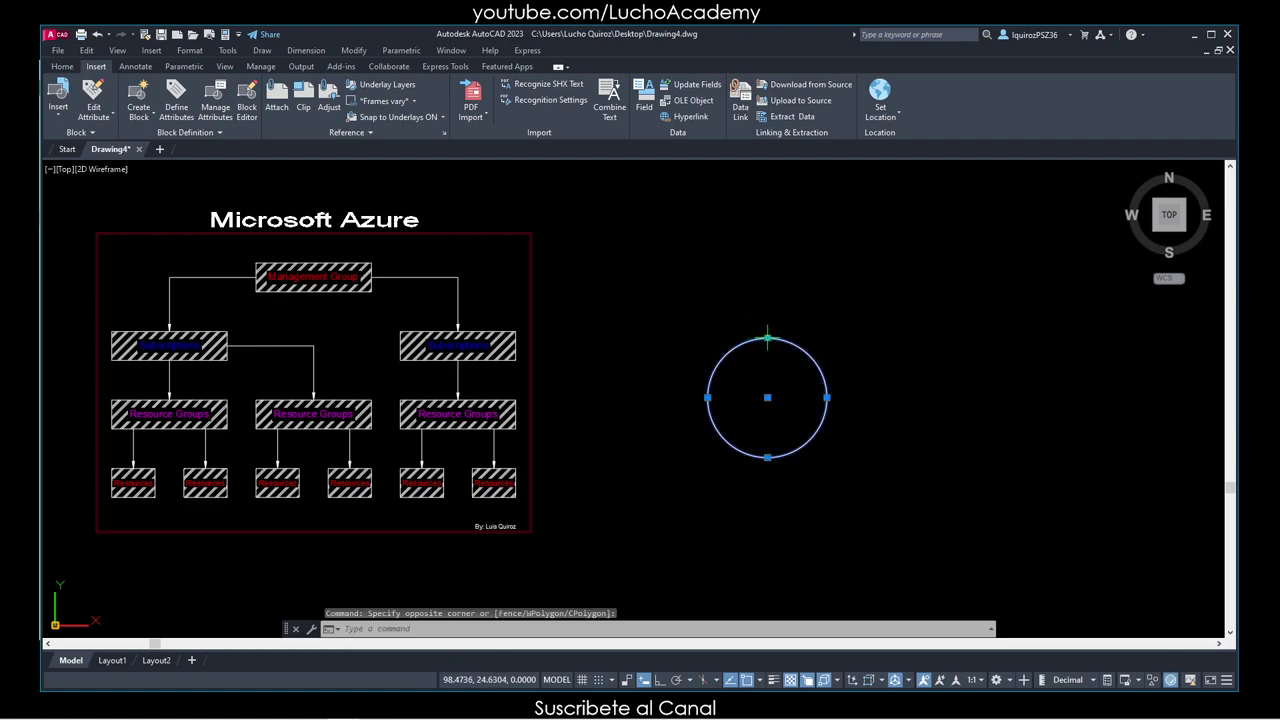
{"action": "right_click", "coordinate": [766, 339]}
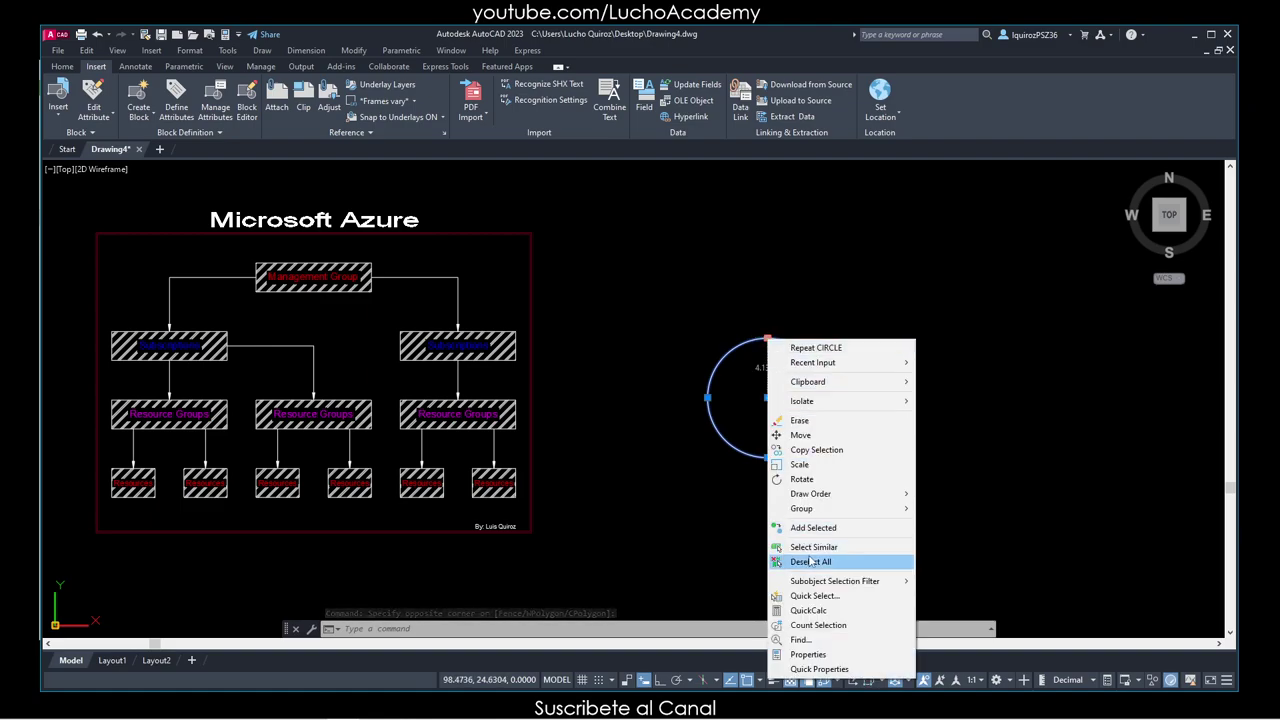
{"action": "left_click", "coordinate": [611, 279]}
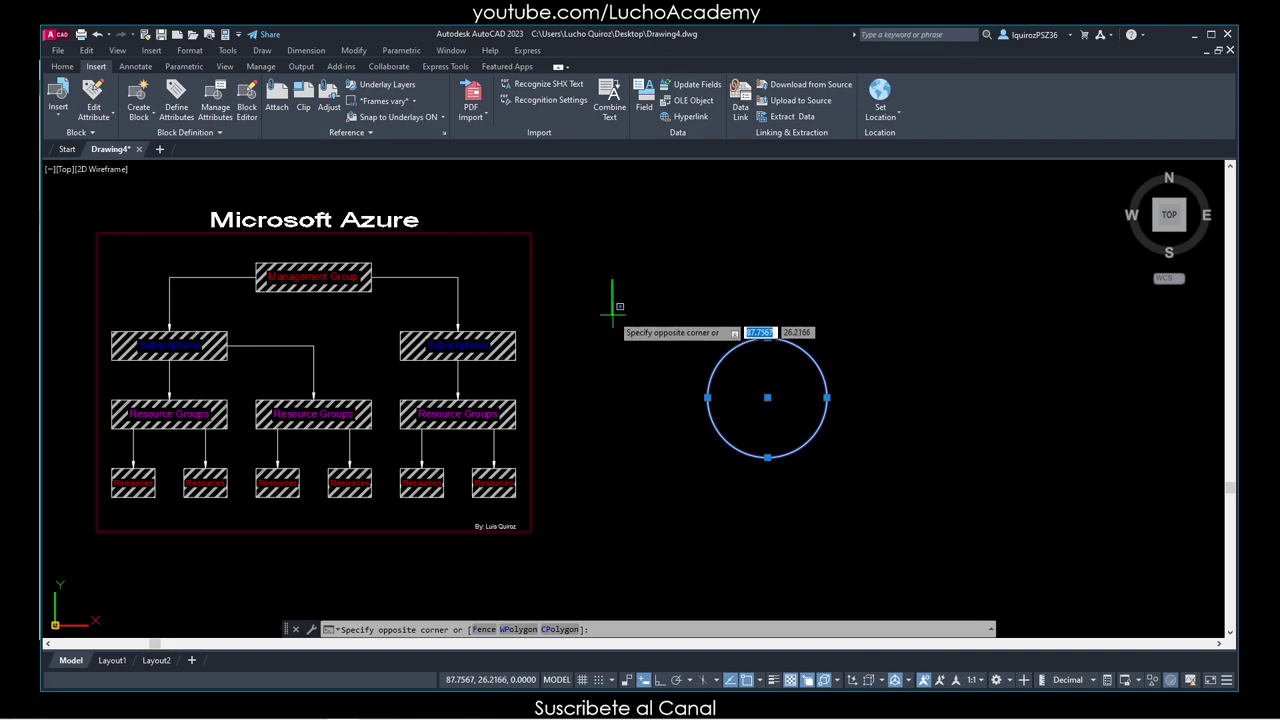
{"action": "key", "text": "Escape"}
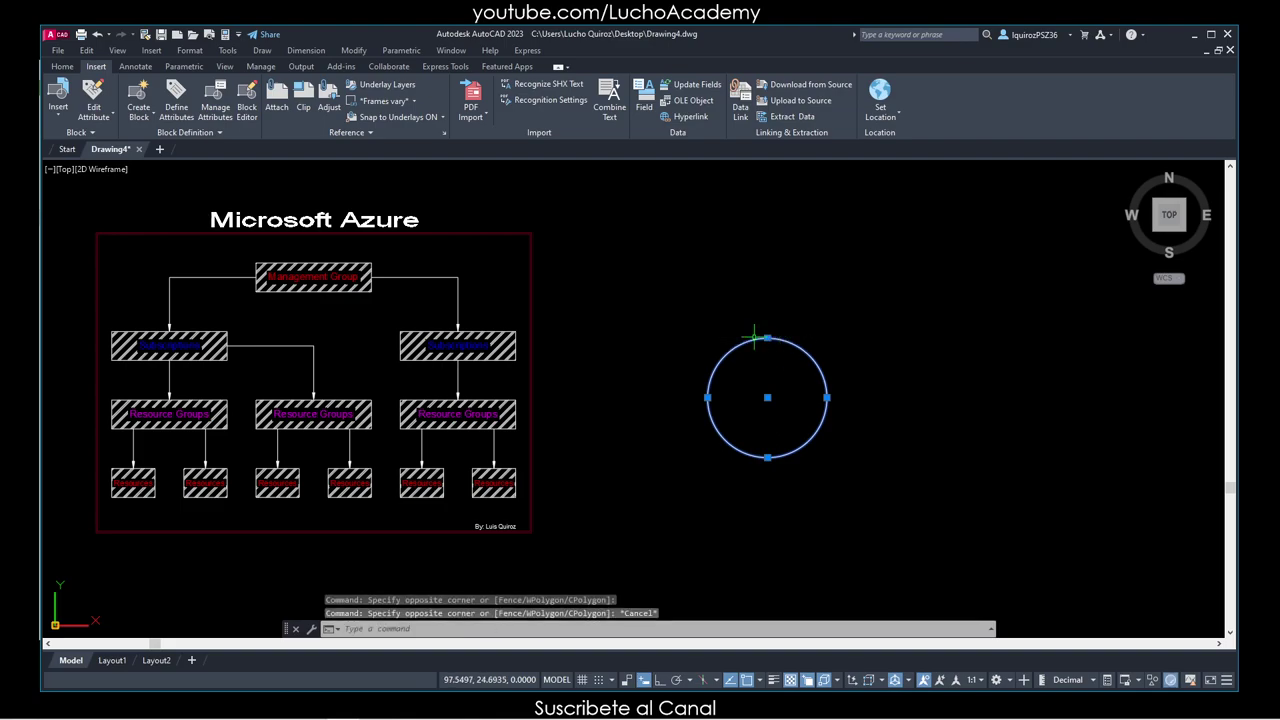
Show the circle's properties and launch Insert Hyperlink from its Hyperlink field.
{"action": "right_click", "coordinate": [768, 340]}
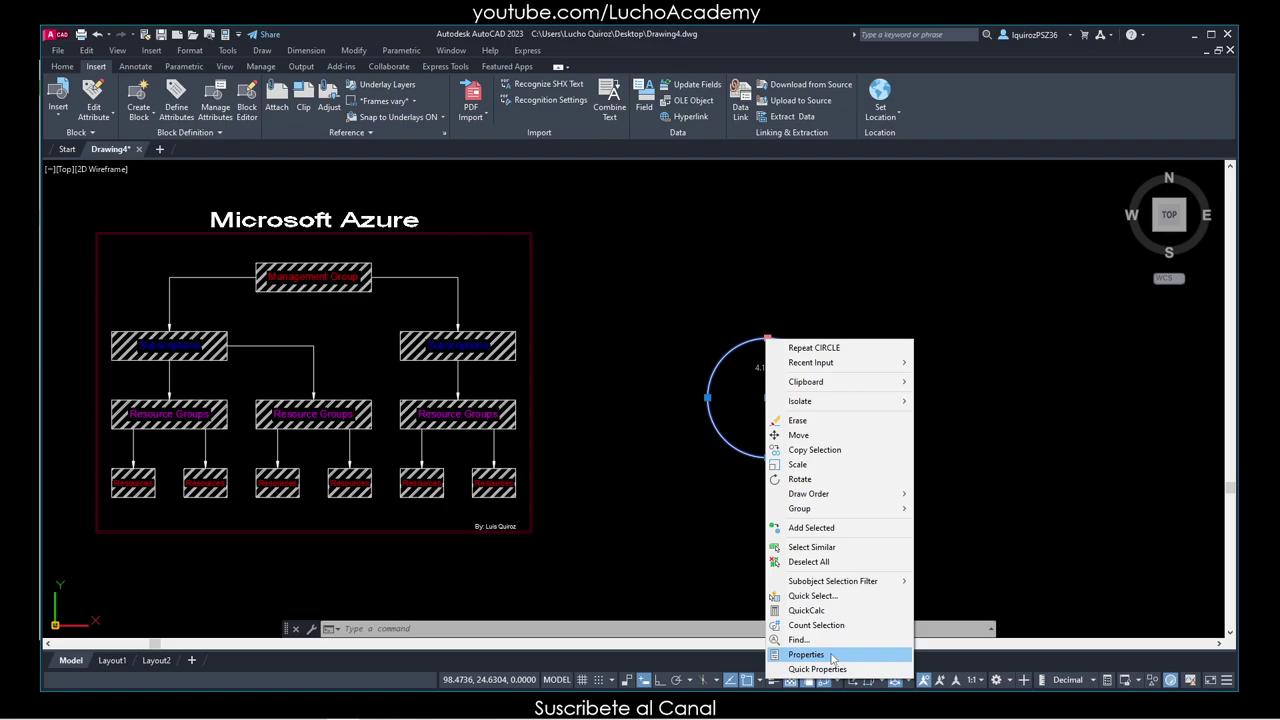
{"action": "left_click", "coordinate": [830, 655]}
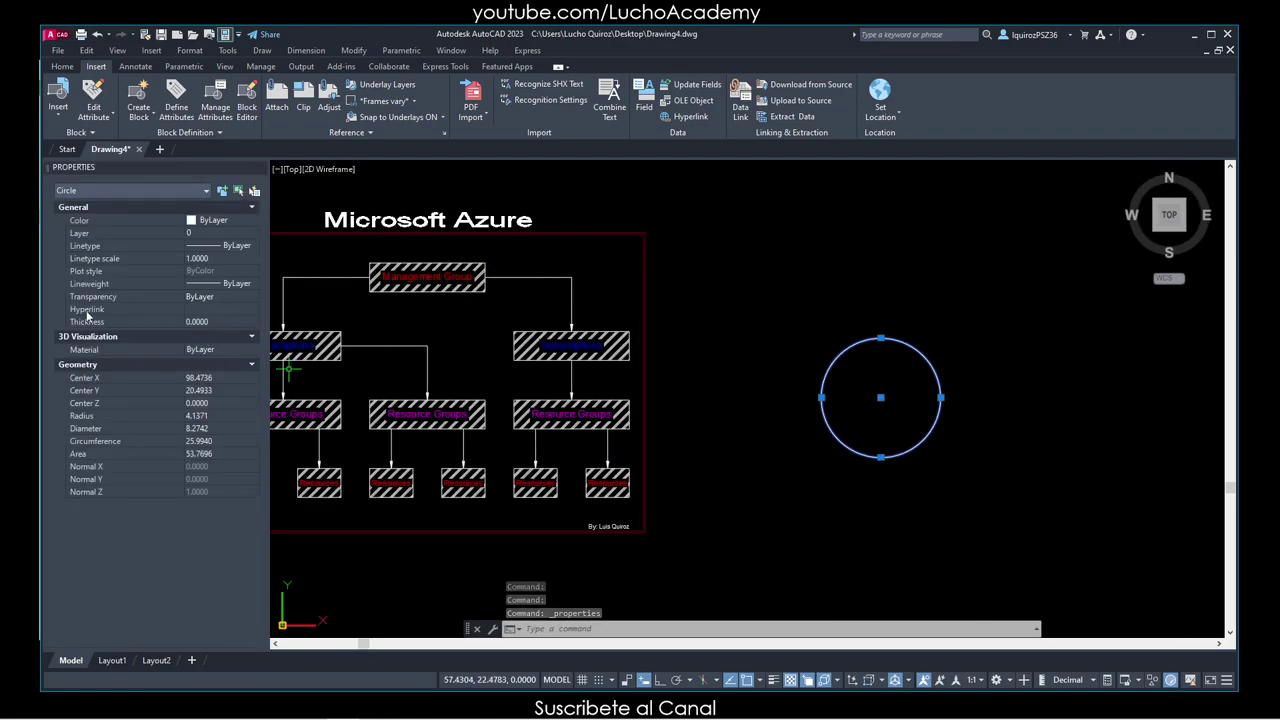
{"action": "left_click", "coordinate": [205, 311]}
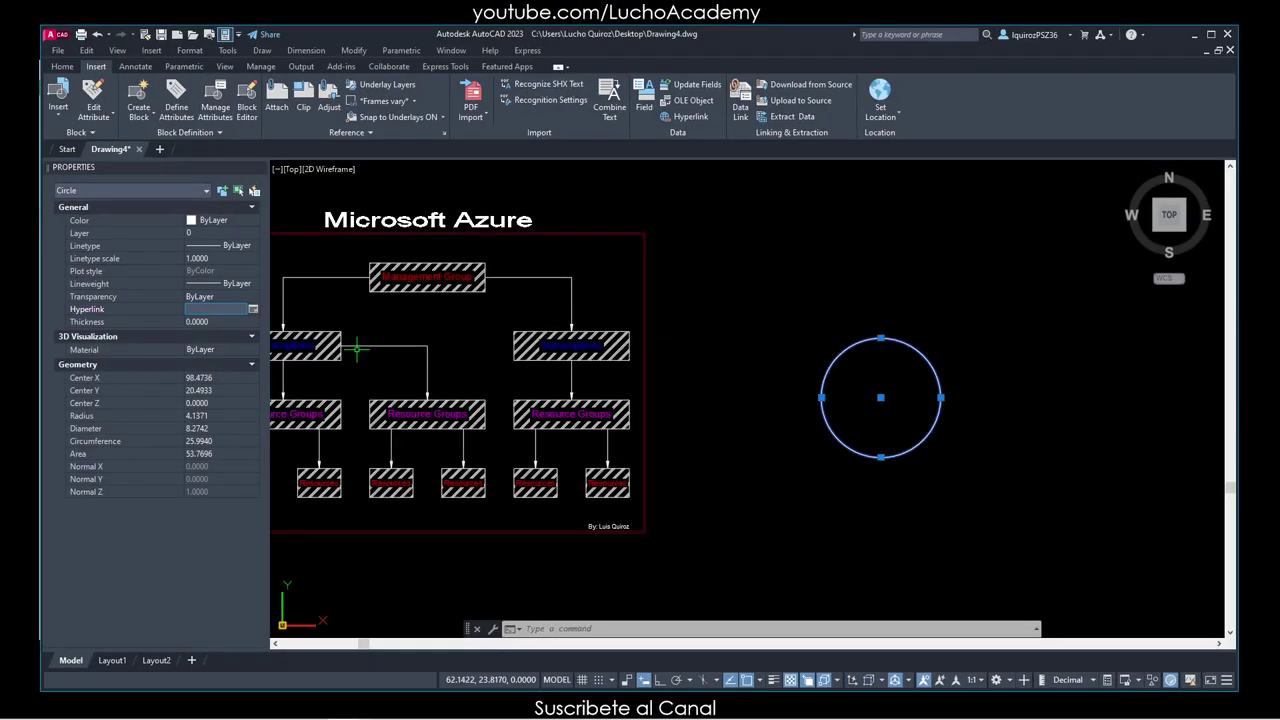
{"action": "left_click", "coordinate": [253, 311]}
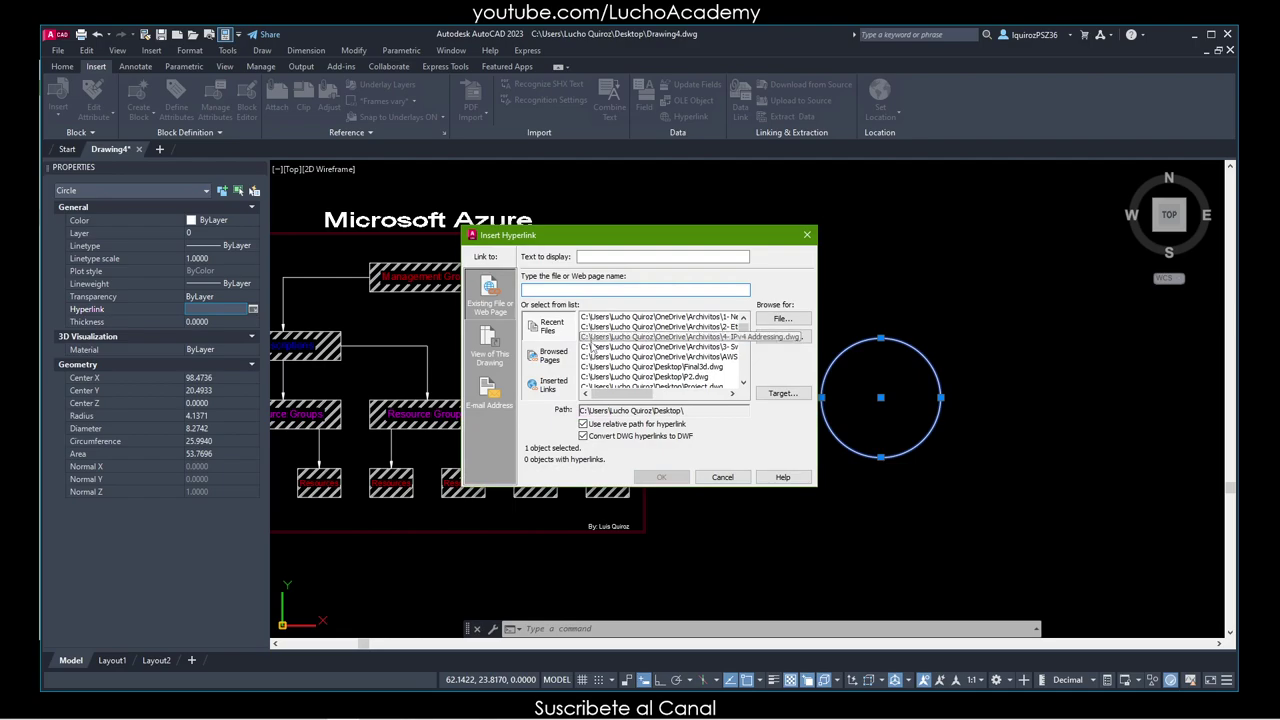
Set the circle's hyperlink target to P1.dwg from the recent files list.
{"action": "left_click", "coordinate": [742, 383]}
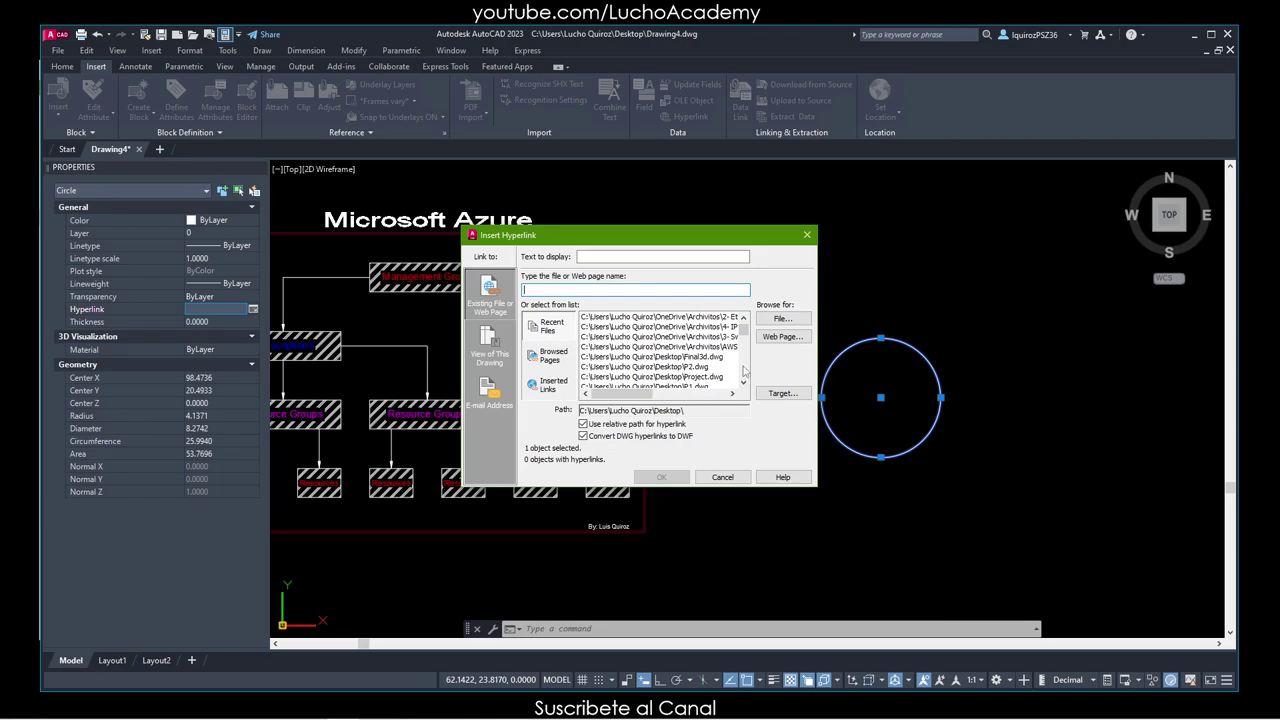
{"action": "scroll", "coordinate": [743, 372], "scroll_direction": "down", "scroll_amount": 2}
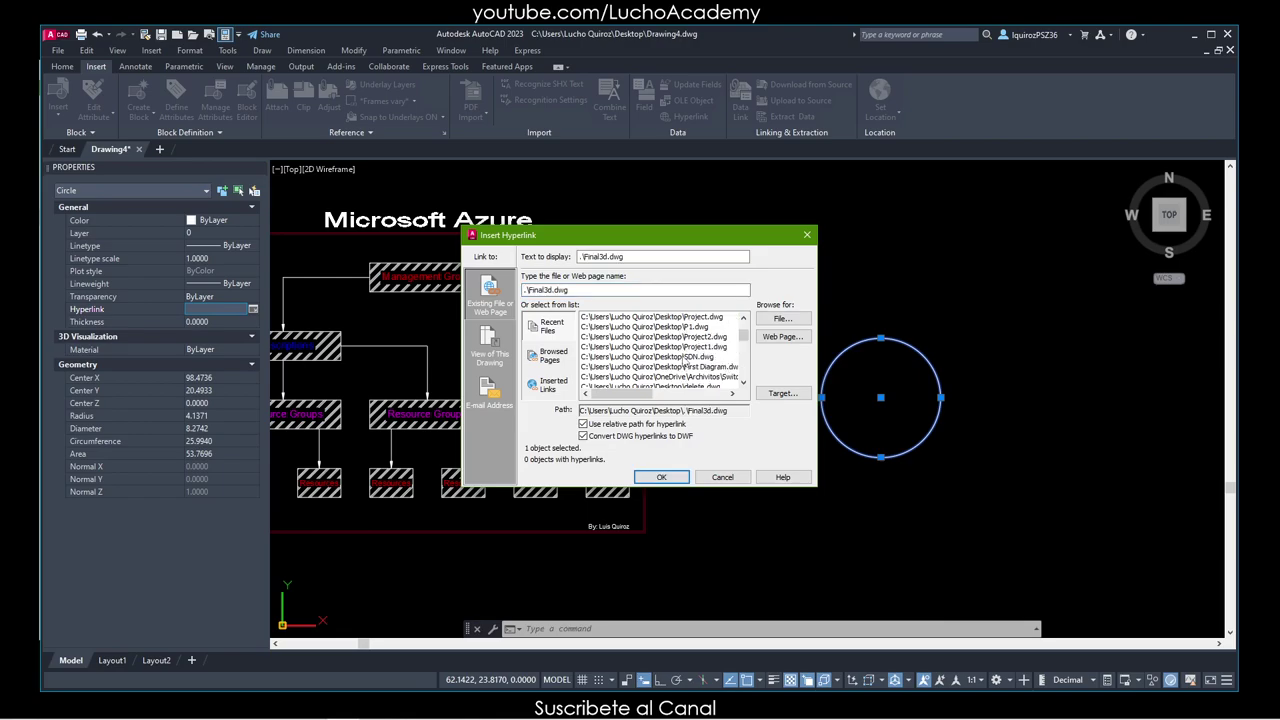
{"action": "left_click", "coordinate": [690, 357]}
{"action": "left_click", "coordinate": [692, 327]}
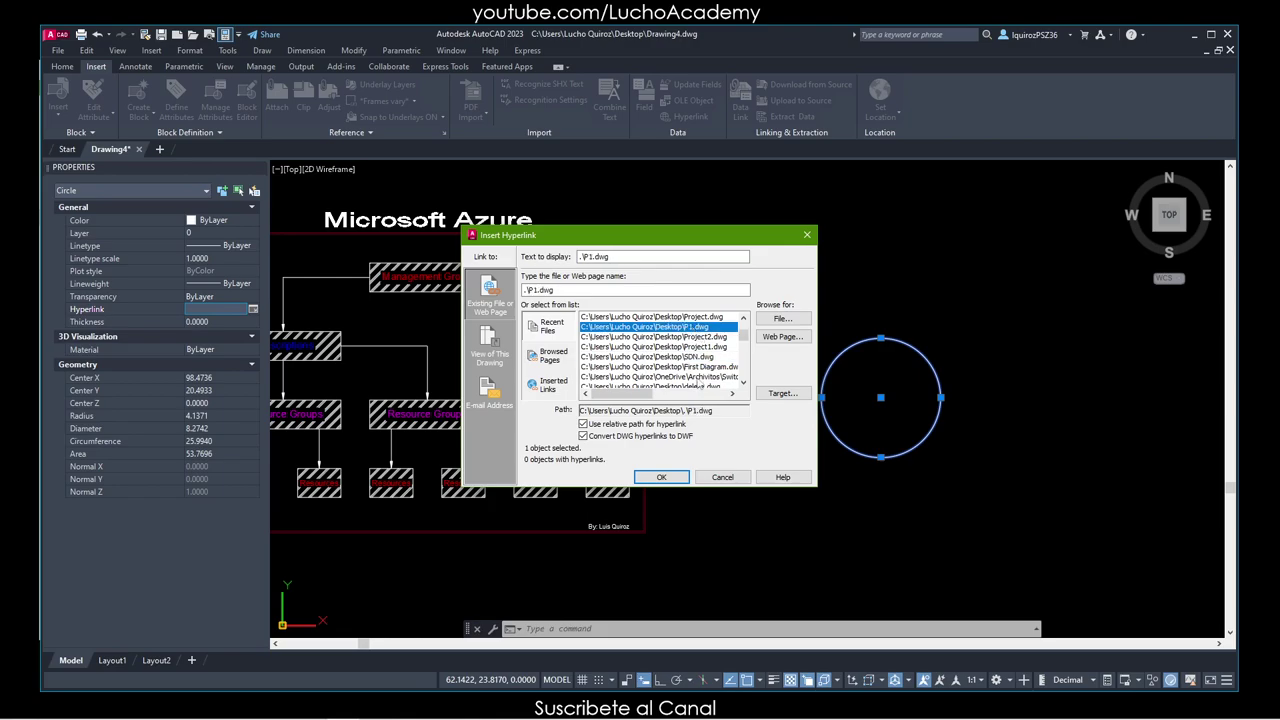
{"action": "left_click", "coordinate": [661, 478]}
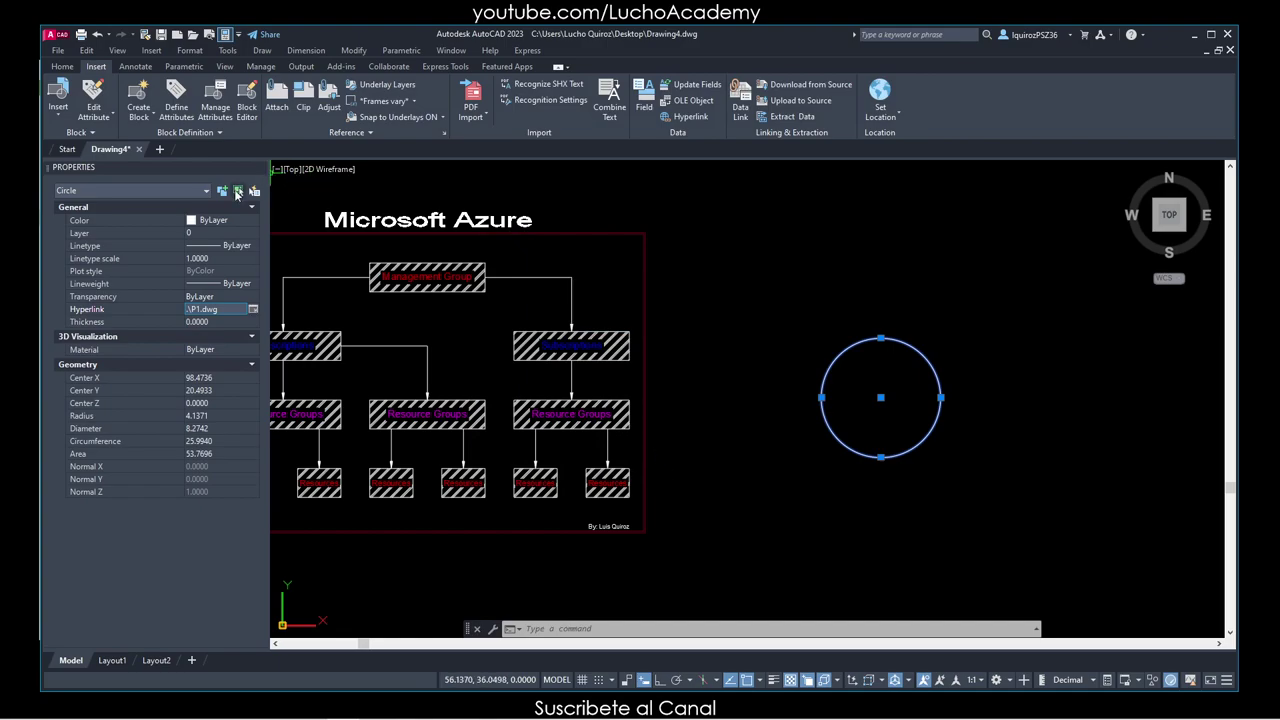
Close the Properties palette with Ctrl+1 and clear the circle's selection.
{"action": "key", "text": "ctrl+1"}
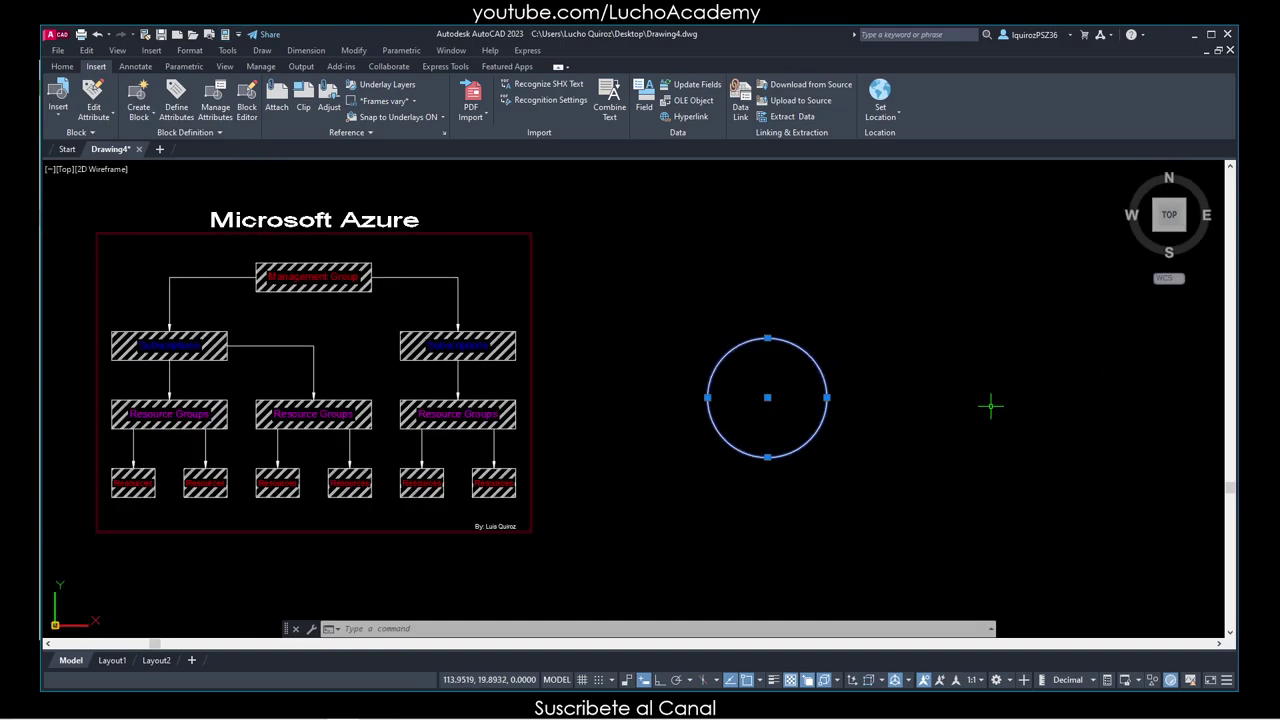
{"action": "key", "text": "Escape"}
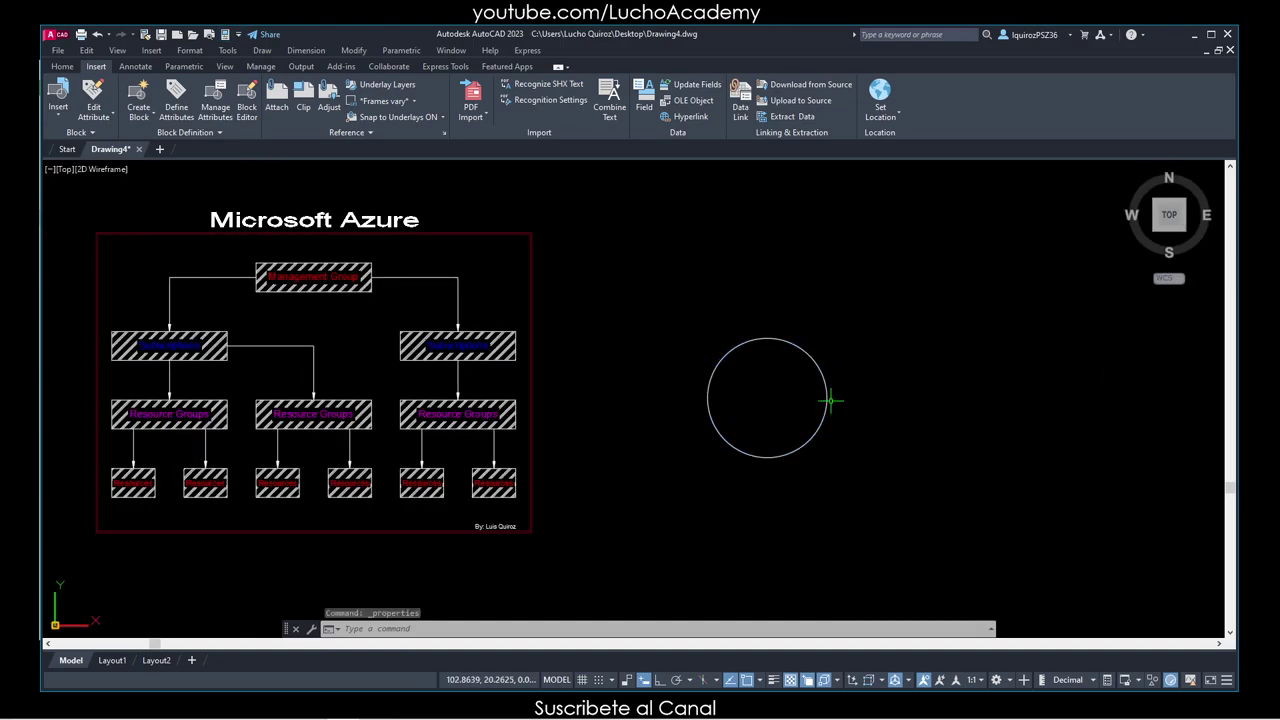
{"action": "key", "text": "Escape"}
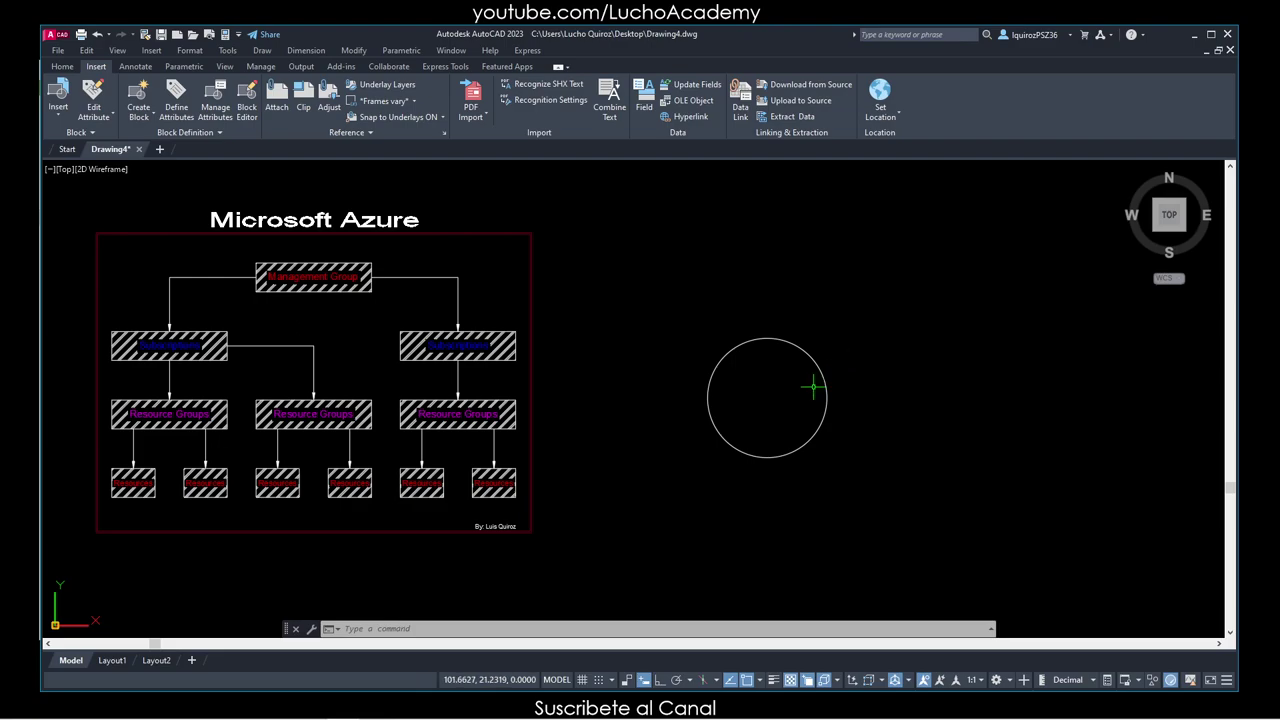
{"action": "mouse_move", "coordinate": [827, 400]}
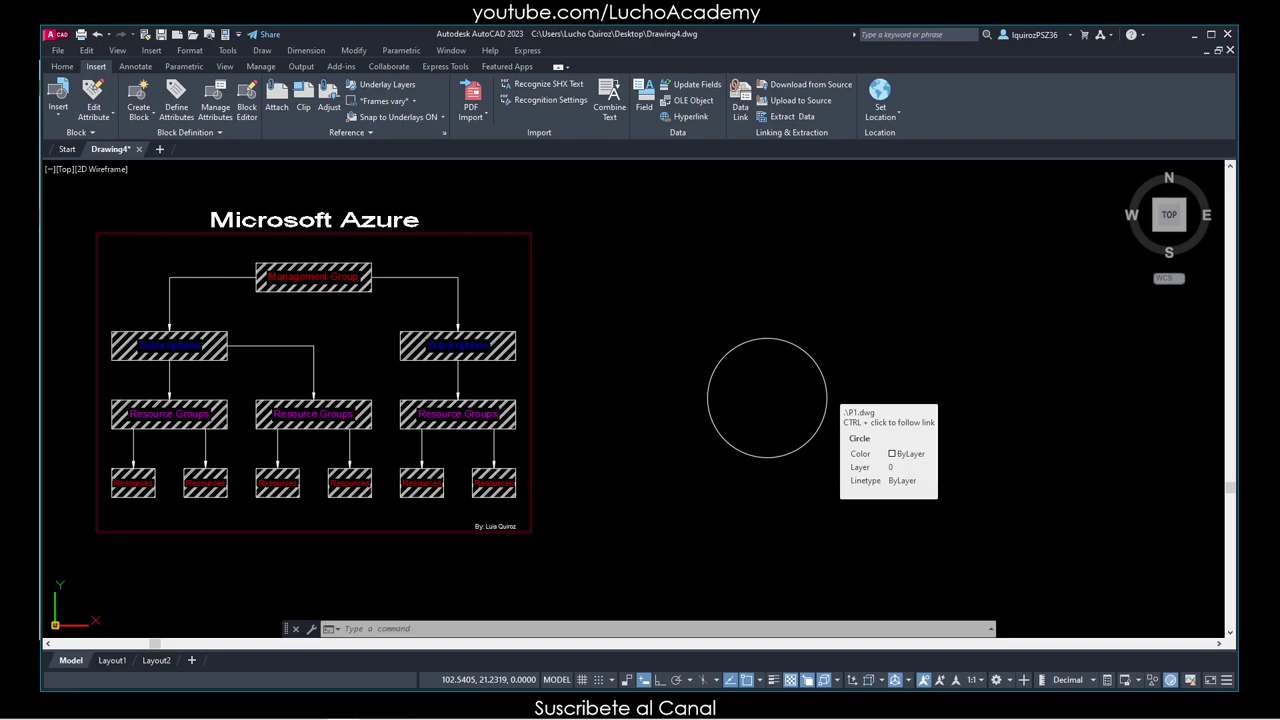
{"action": "left_click", "coordinate": [823, 388]}
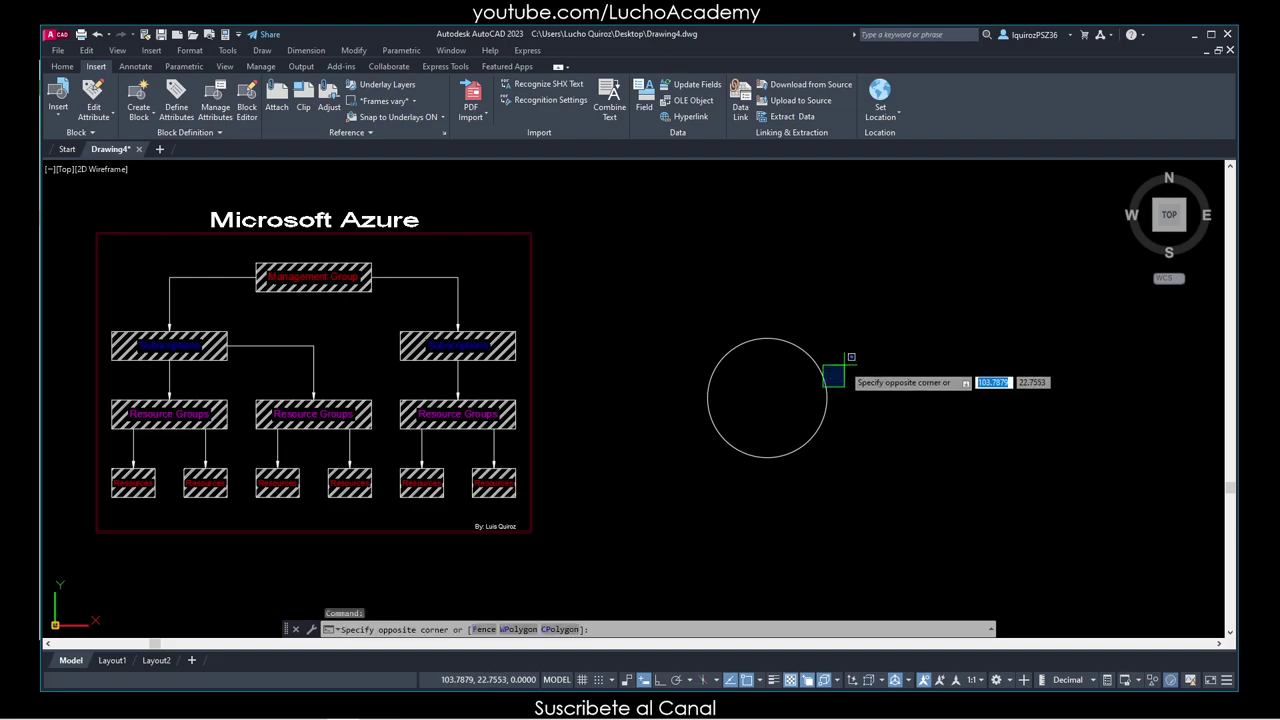
{"action": "key", "text": "Escape"}
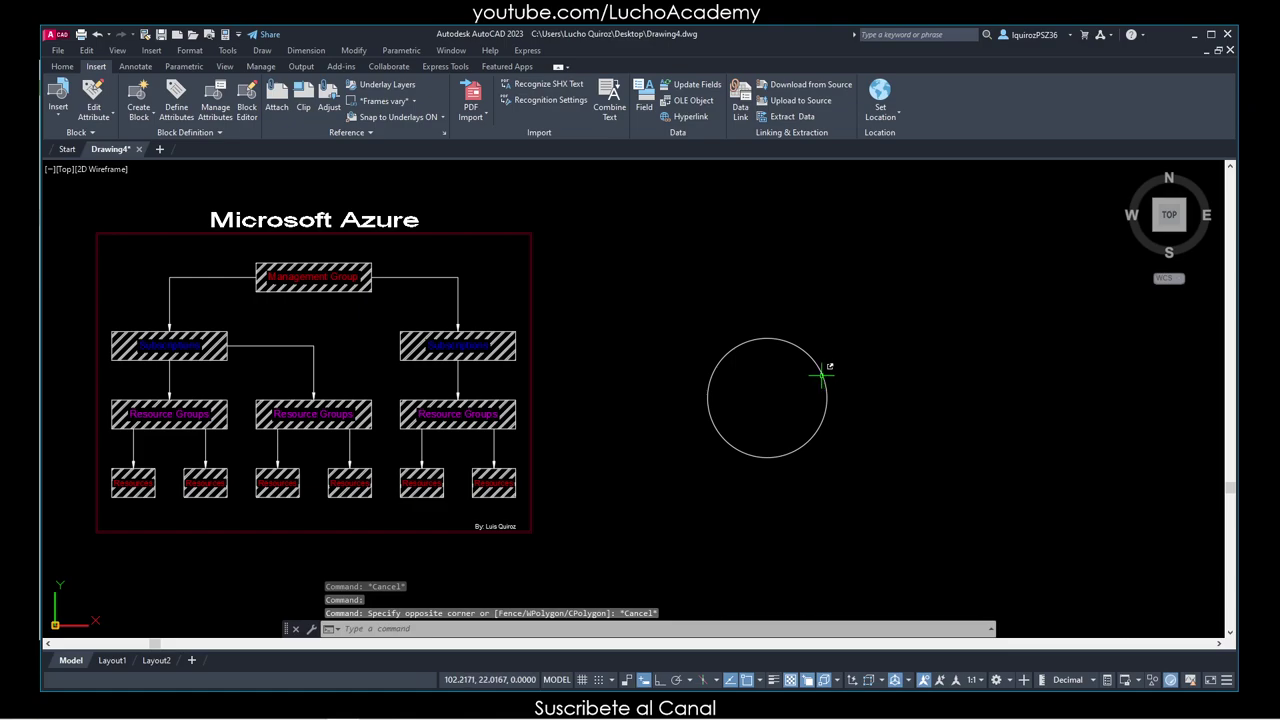
Open P1.dwg through the circle's hyperlink, then return to the Drawing4 tab.
{"action": "left_click", "coordinate": [821, 375], "text": "ctrl"}
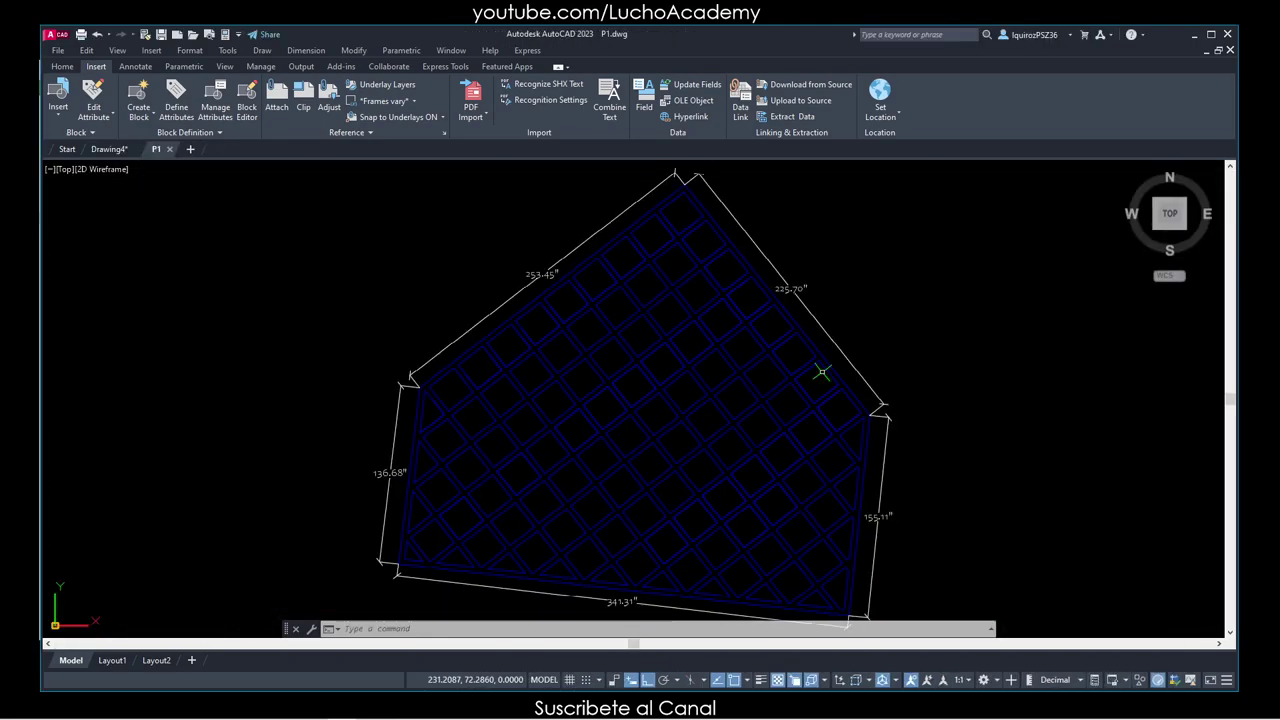
{"action": "left_click", "coordinate": [122, 149]}
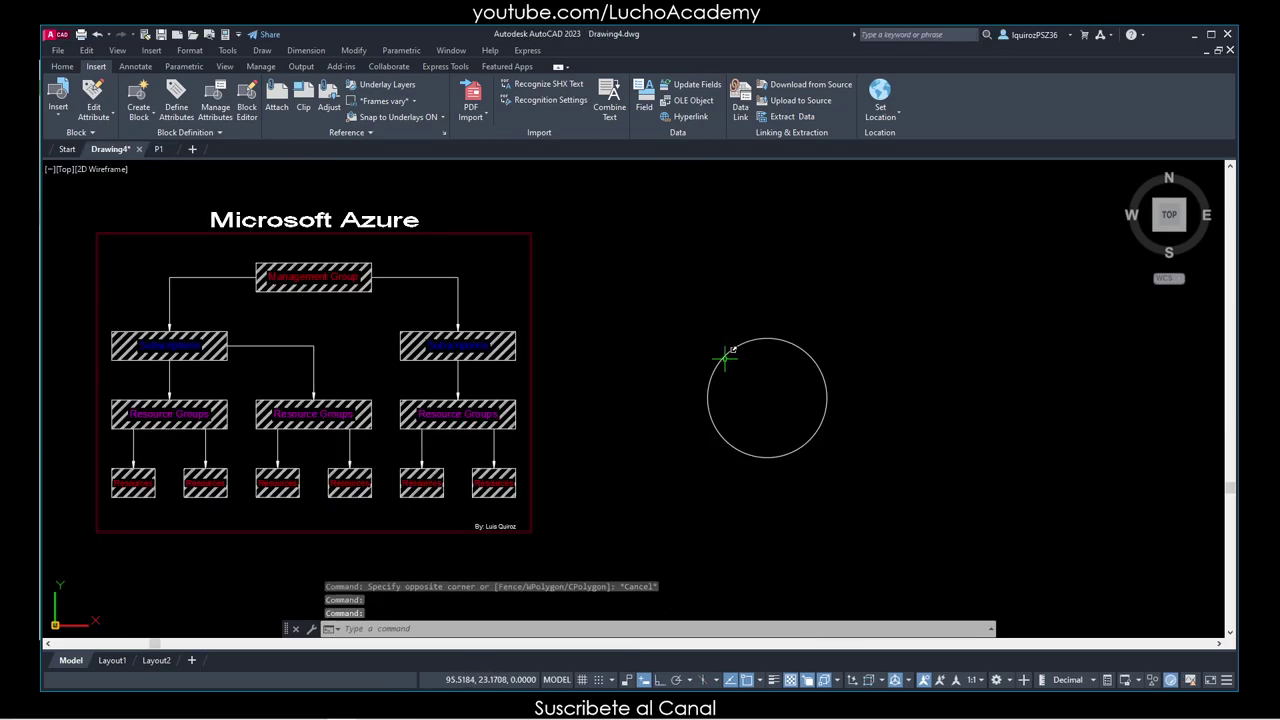